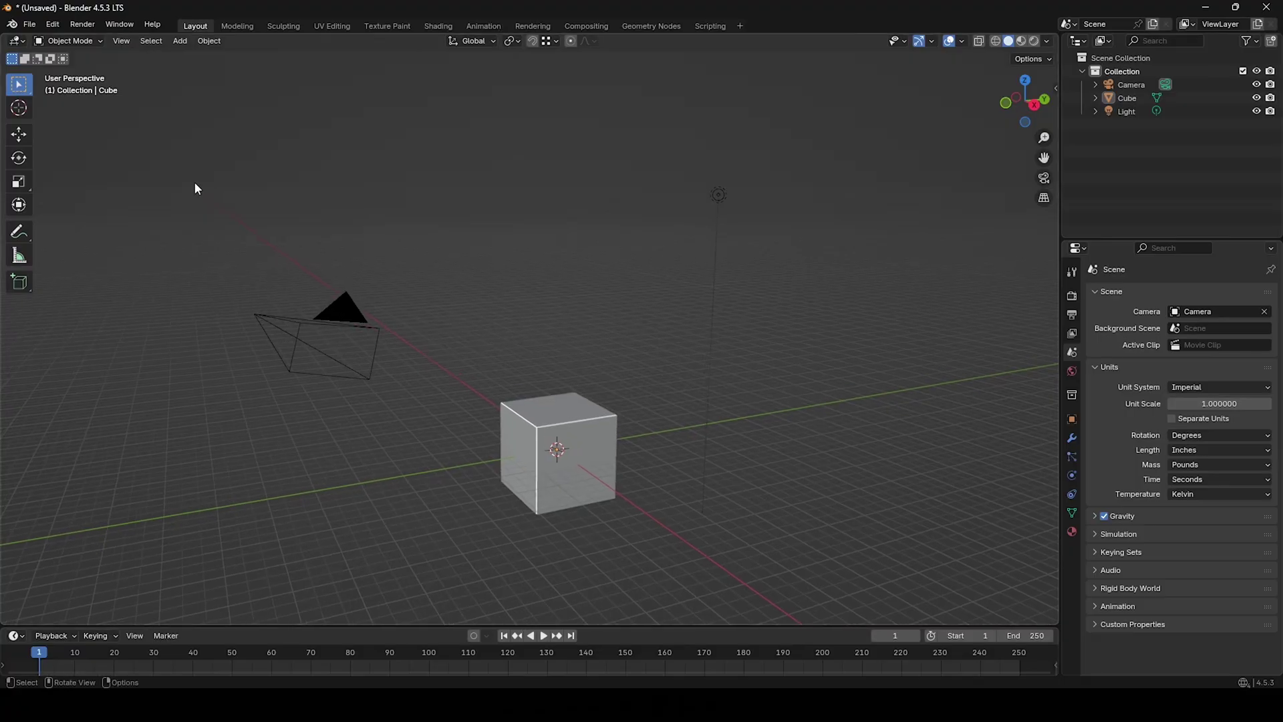
- Open the Input section of the preferences
left_click(53, 24)
left_click(109, 199)
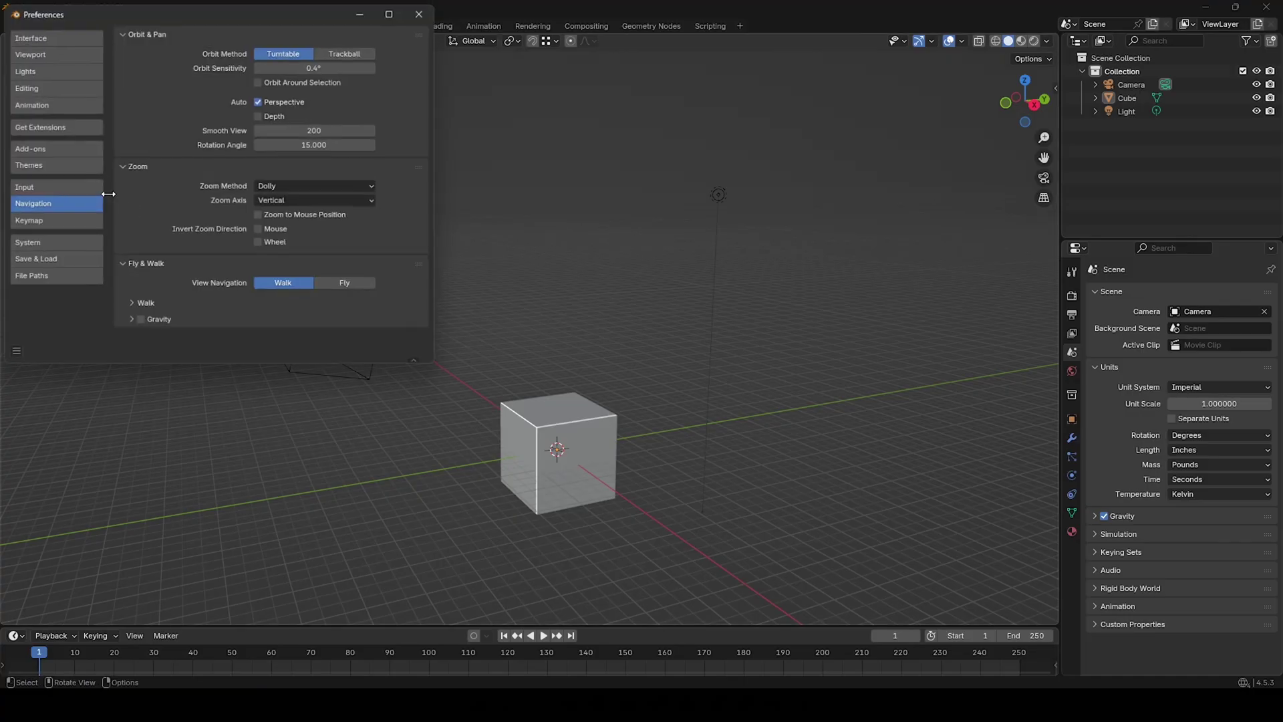
left_click(42, 188)
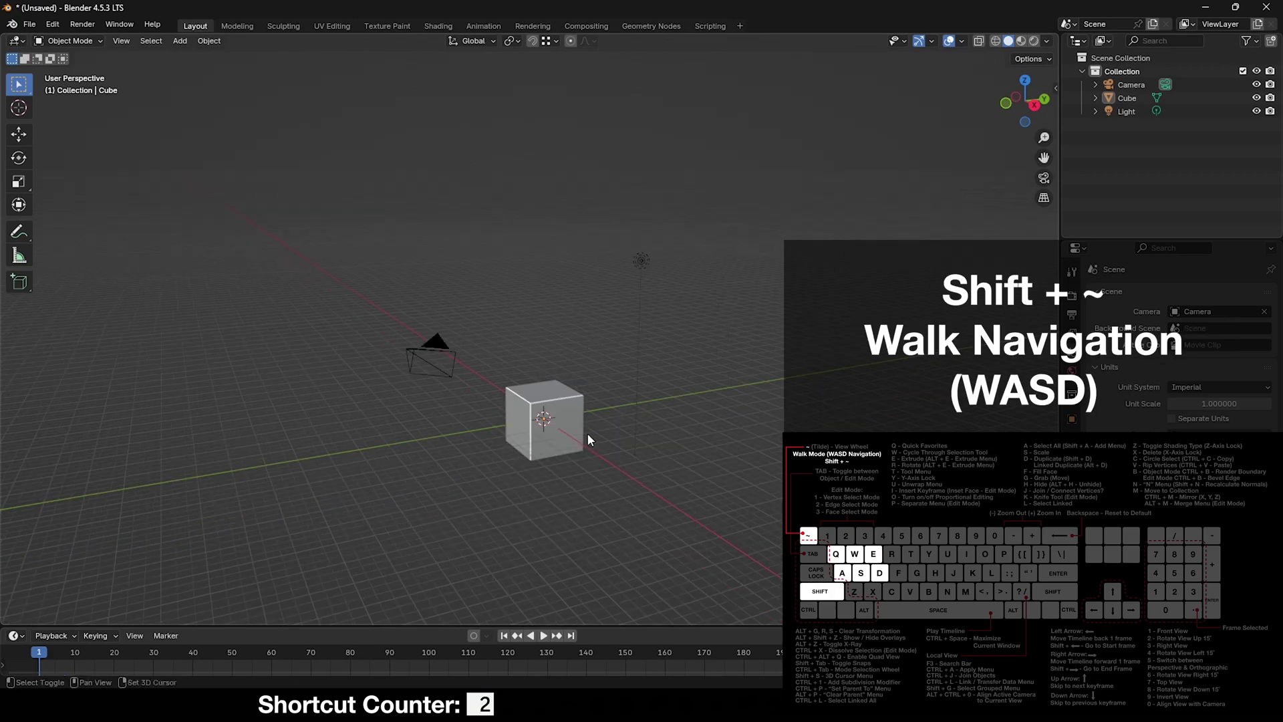
- Walk through the scene around the cube with Walk Navigation, moving forward, backward, sideways, down and up
key("shift+grave")
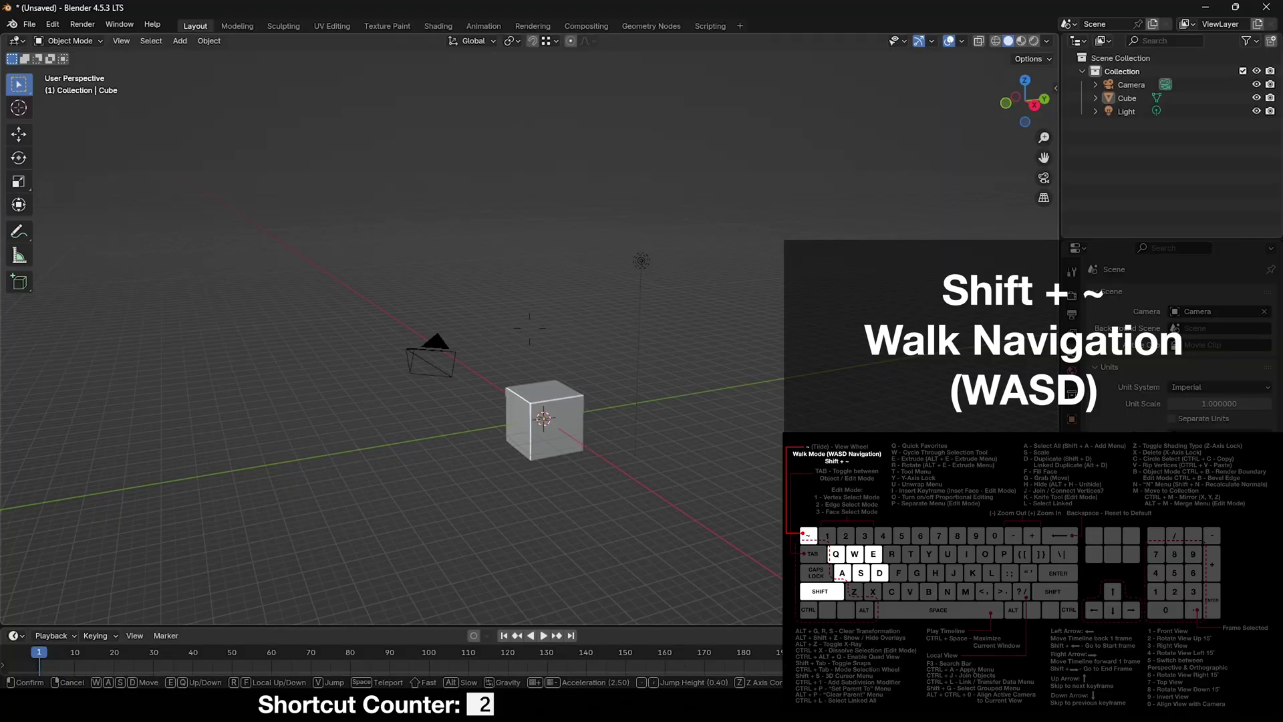
key("w")
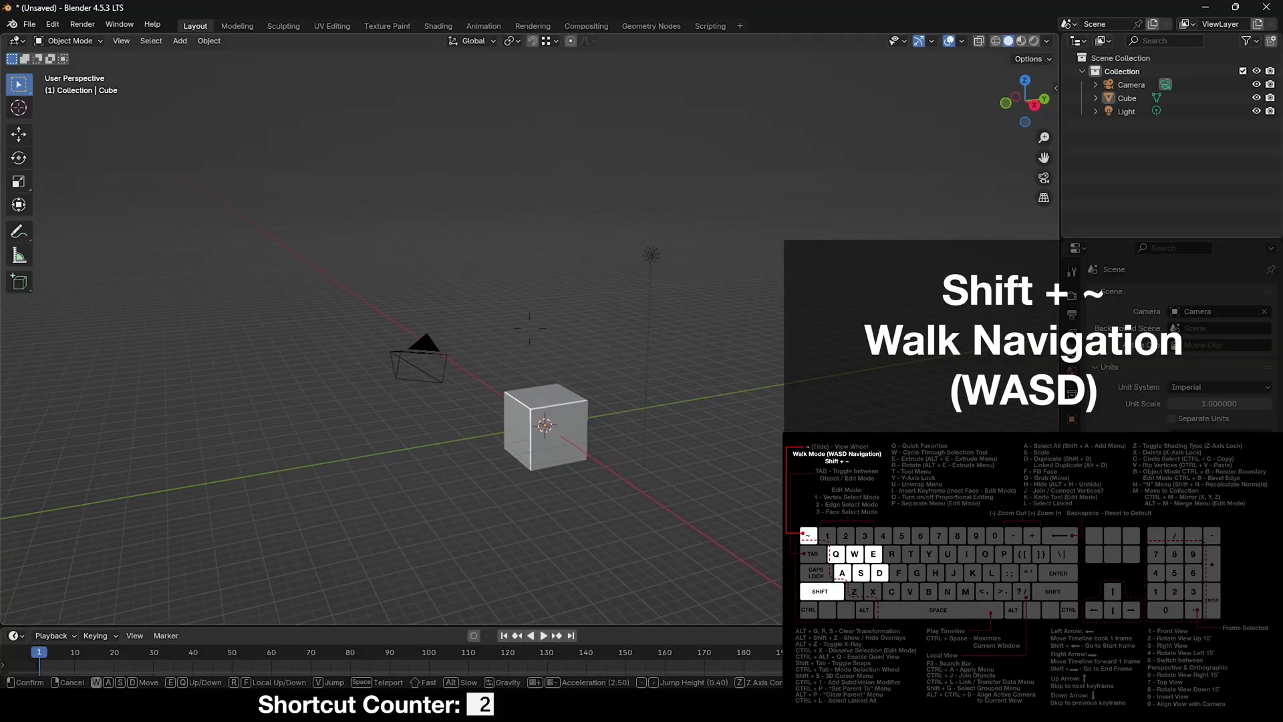
key("w")
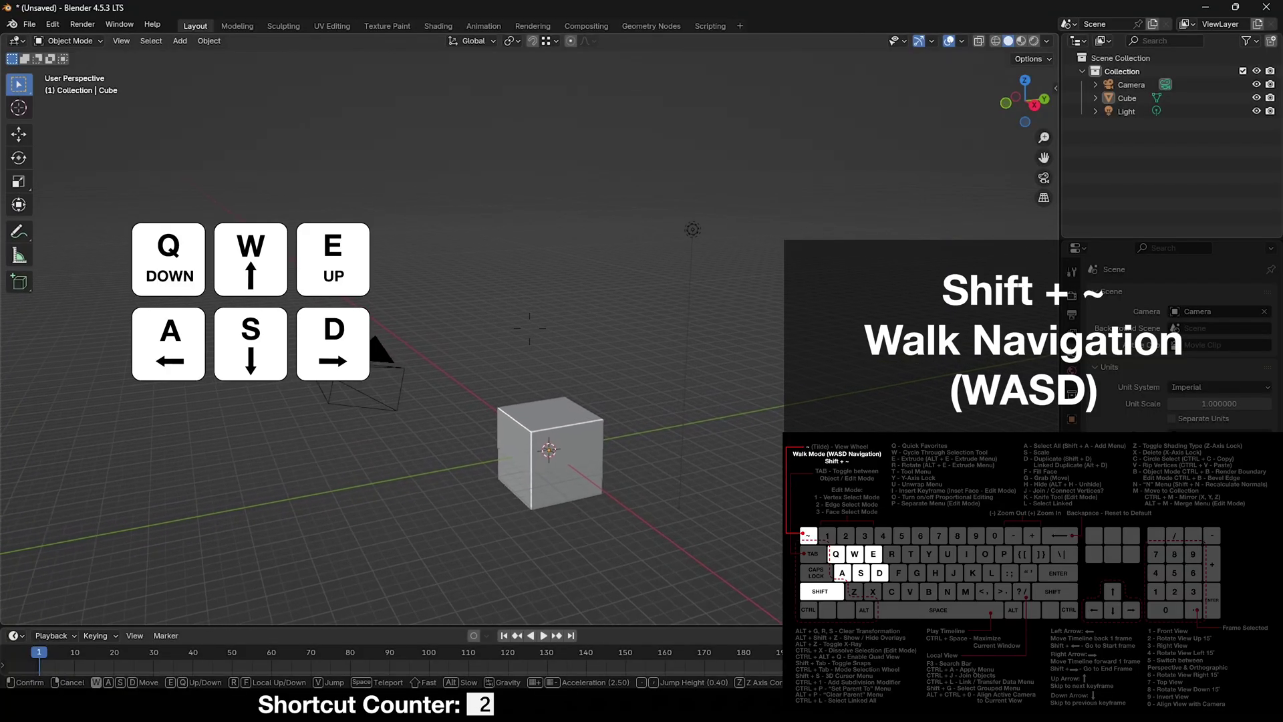
key("w")
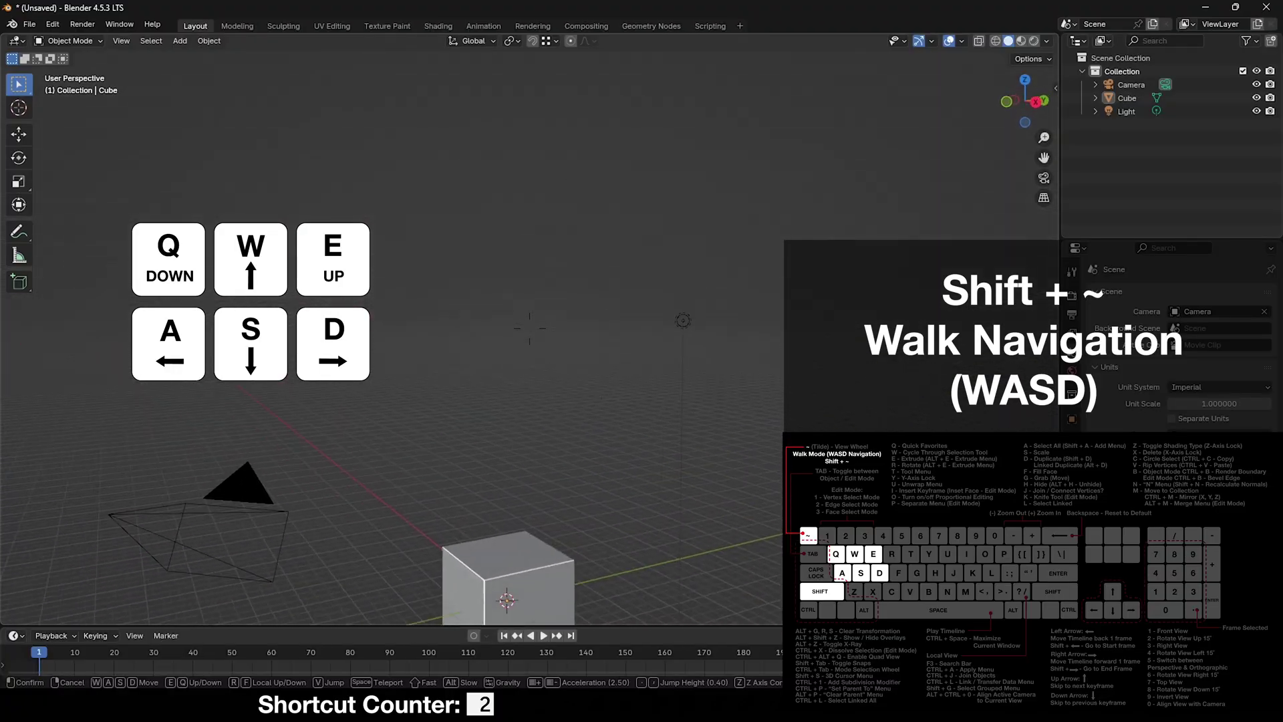
key("w")
key("s")
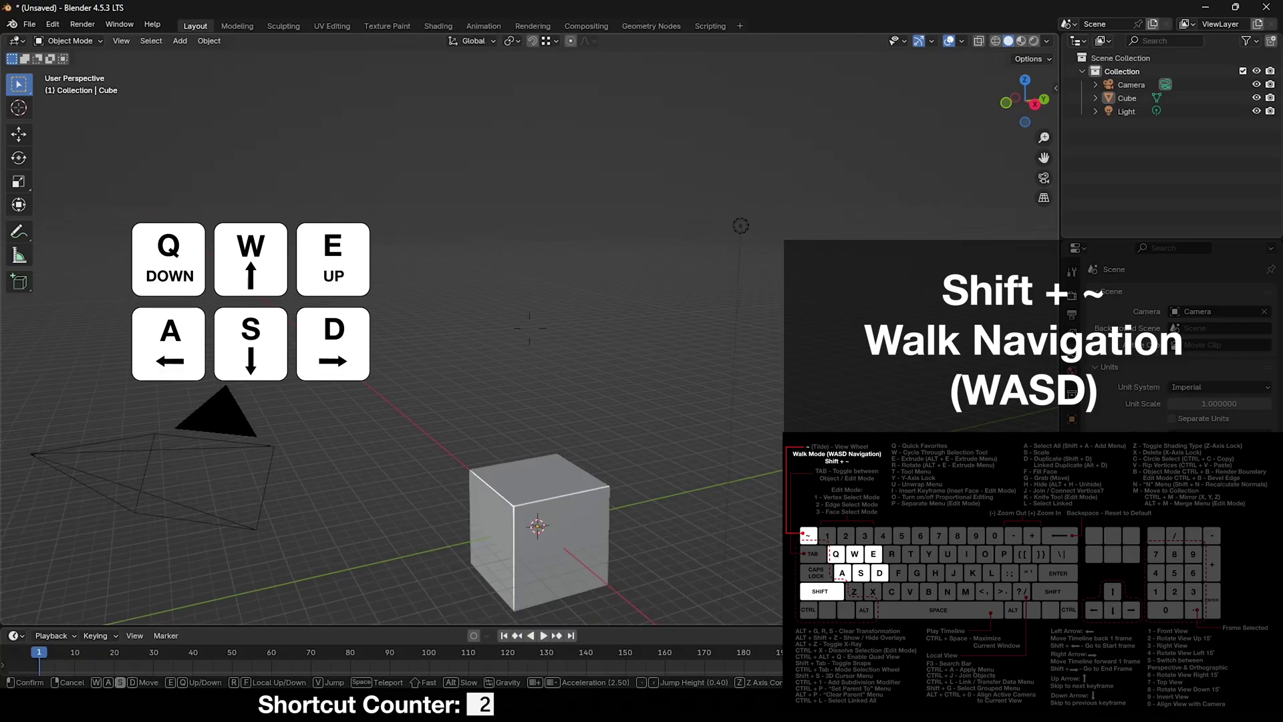
key("a")
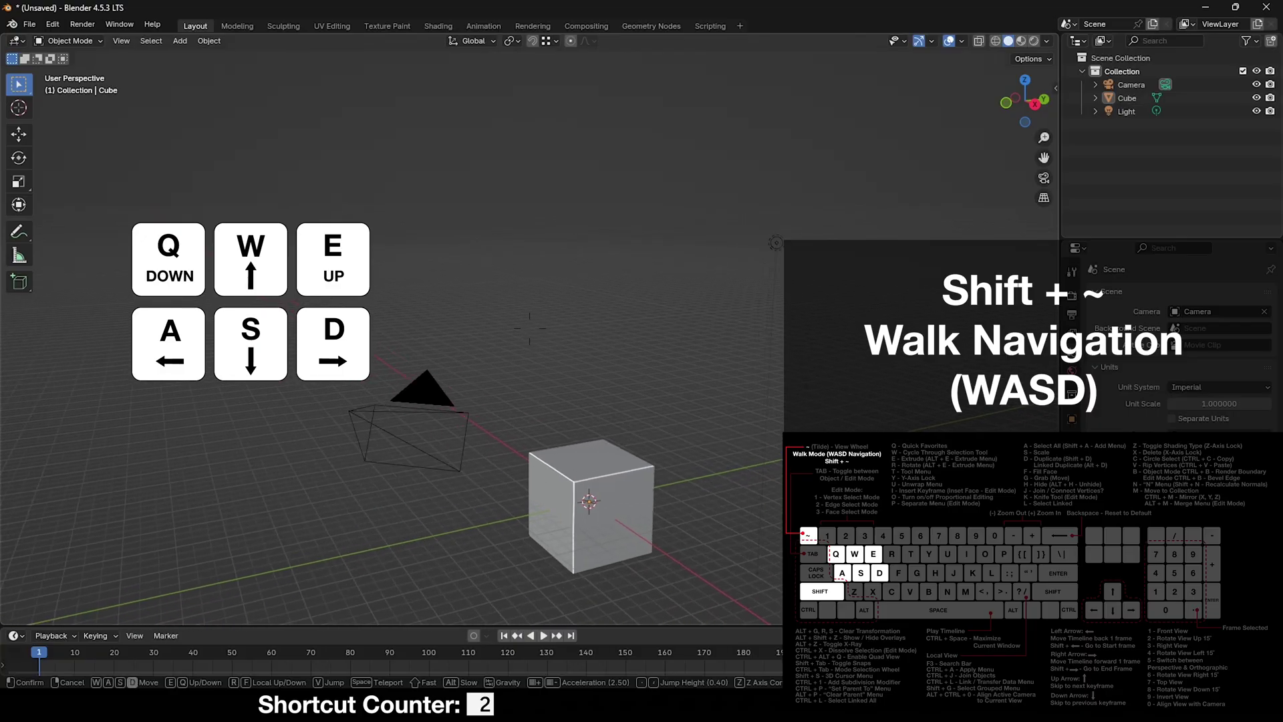
key("q")
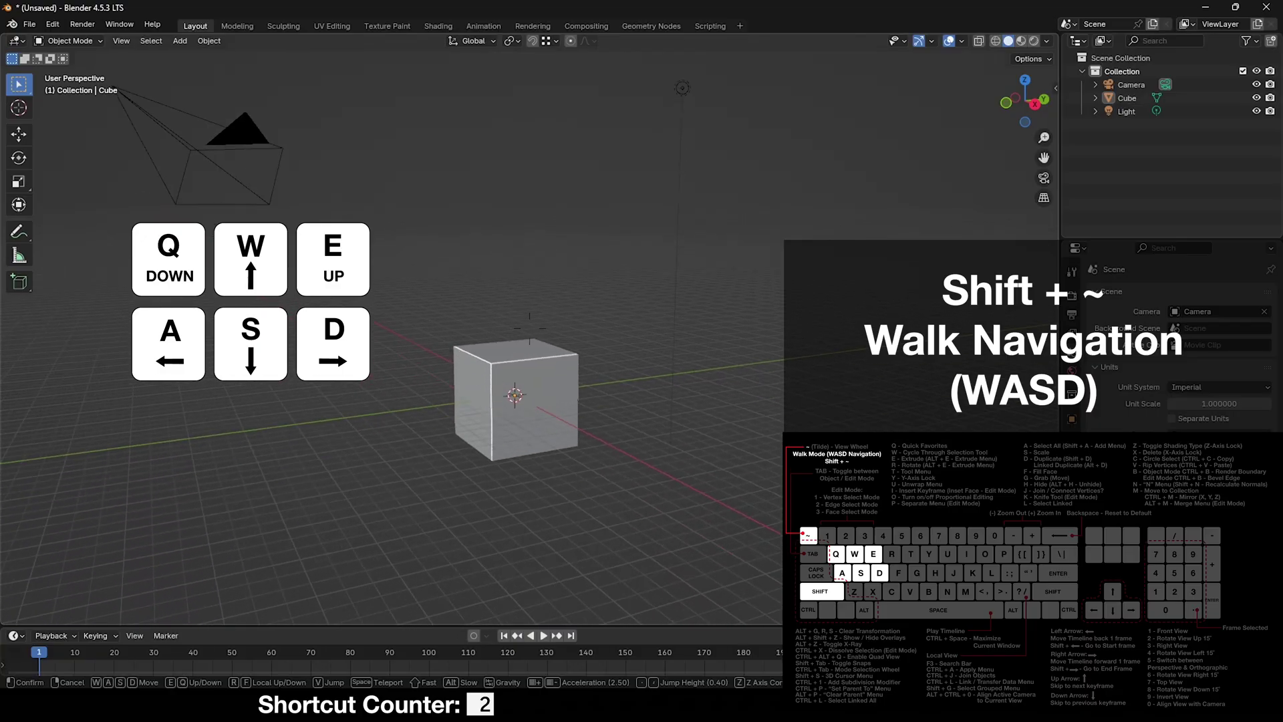
key("e")
key("e")
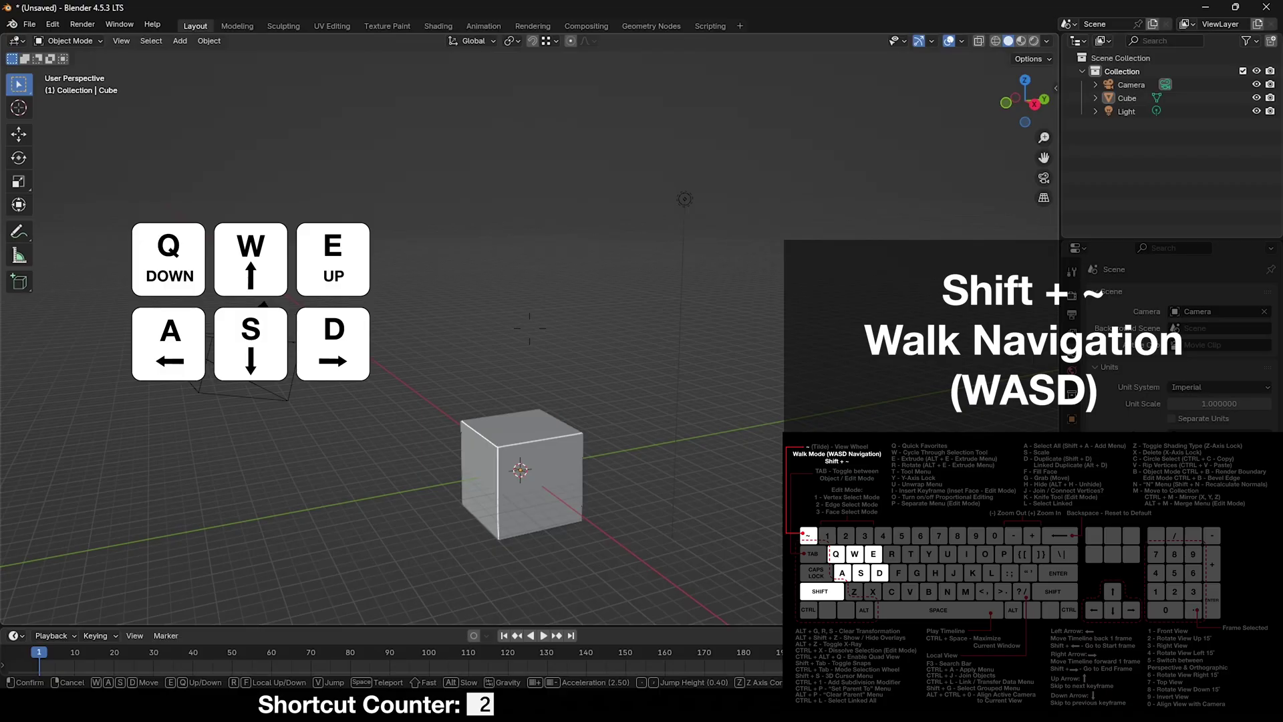
left_click(529, 328)
- Enter Edit Mode on the cube with nothing selected and change the selection mode from edge to face
left_click(535, 509)
middle_click_drag(536, 509, 587, 509, "shift")
key("Tab")
key("alt+a")
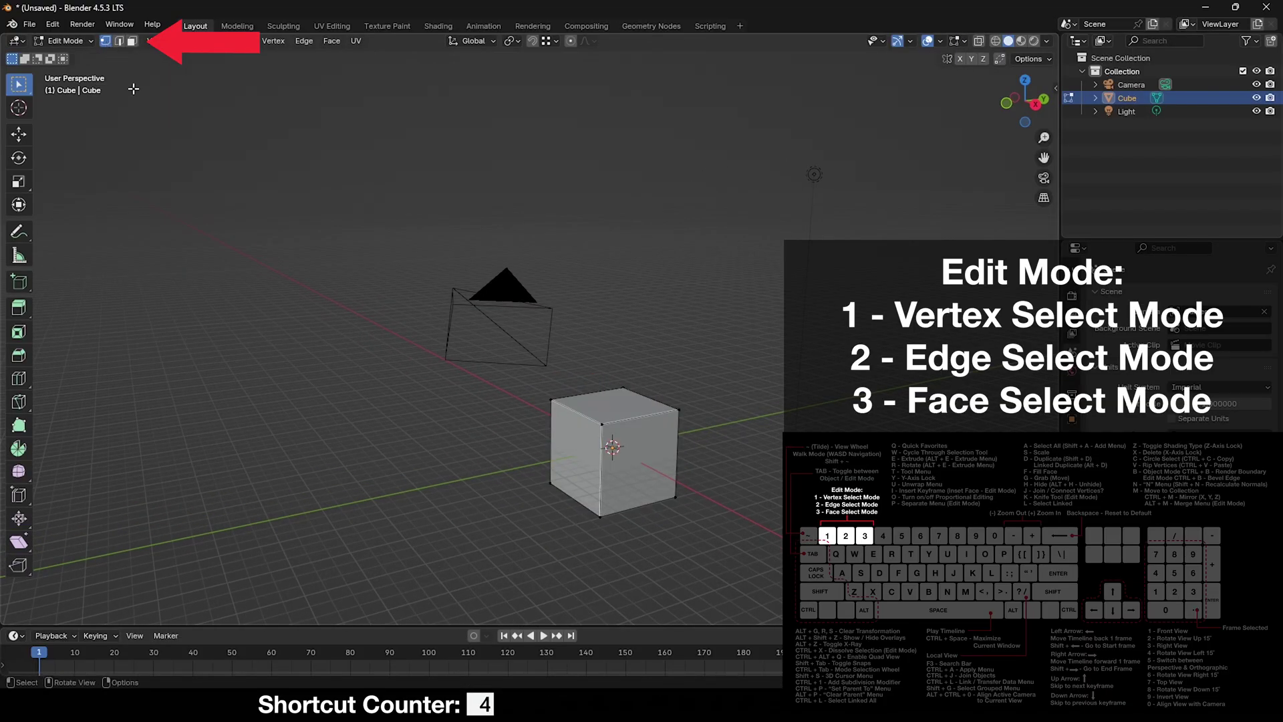
left_click(119, 42)
left_click(132, 42)
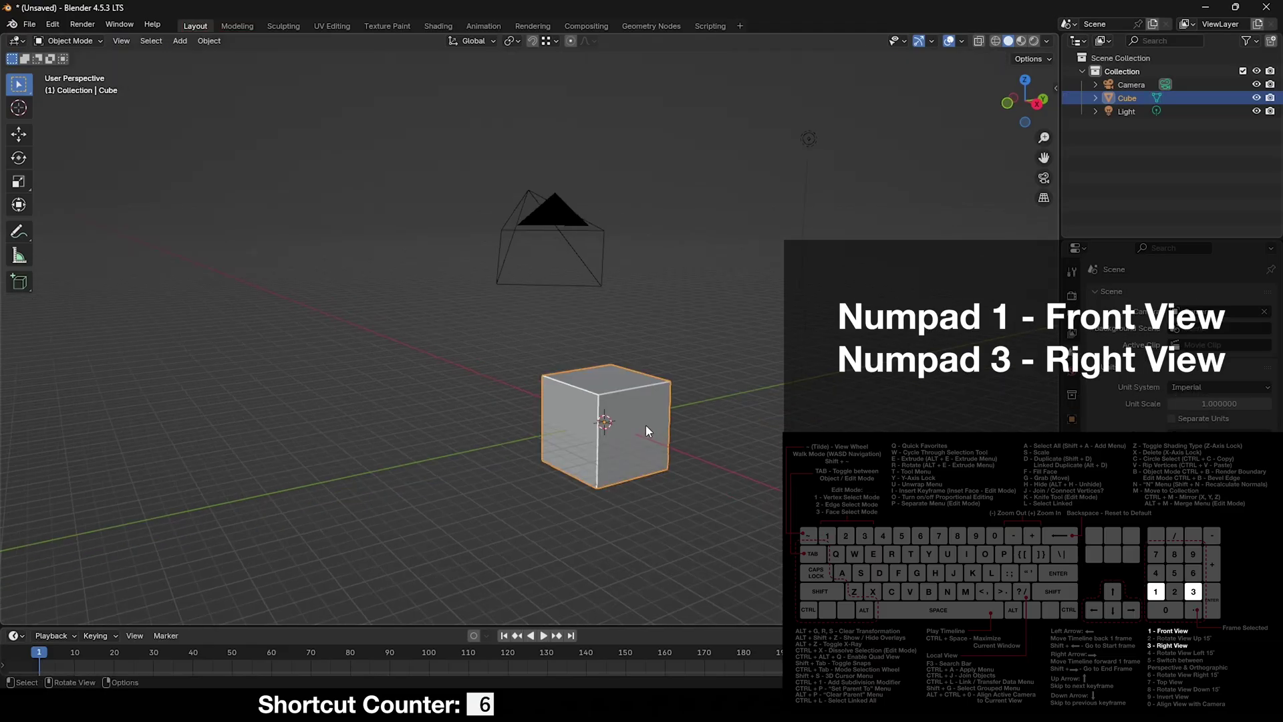
- Look at the cube in the front and right orthographic views, alternating between the two
key("KP_1")
key("KP_3")
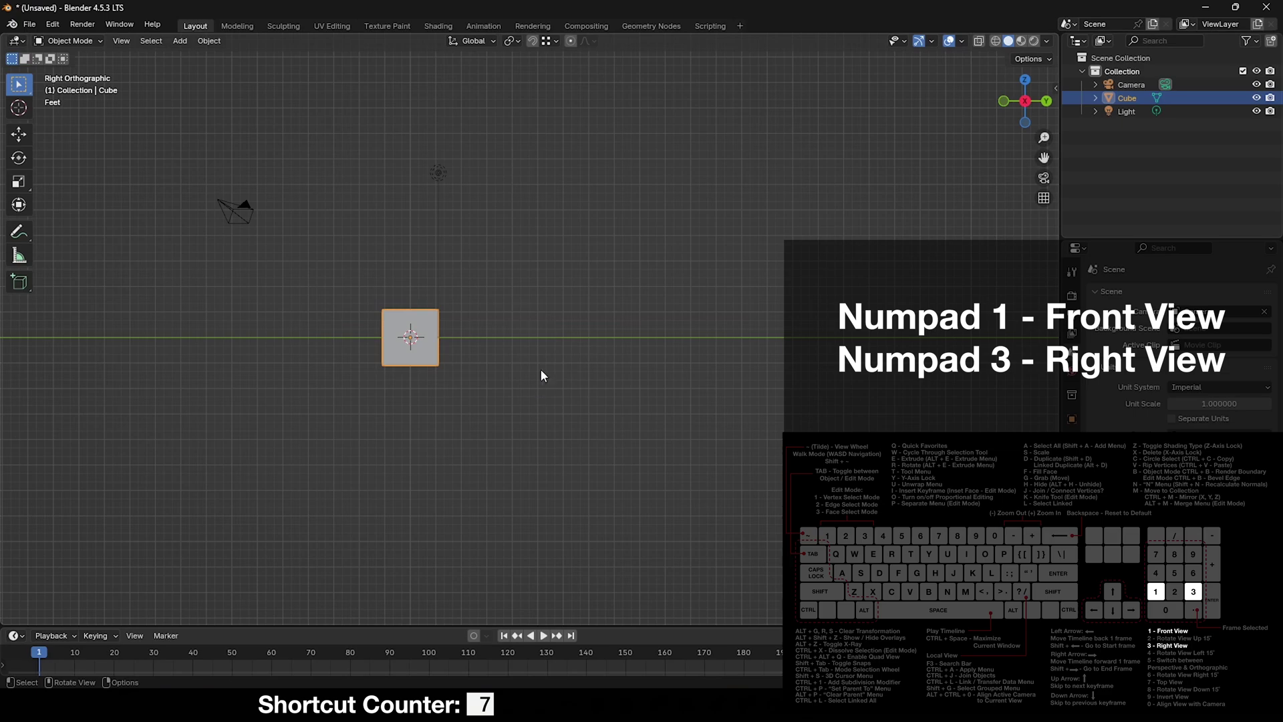
key("KP_1")
key("KP_3")
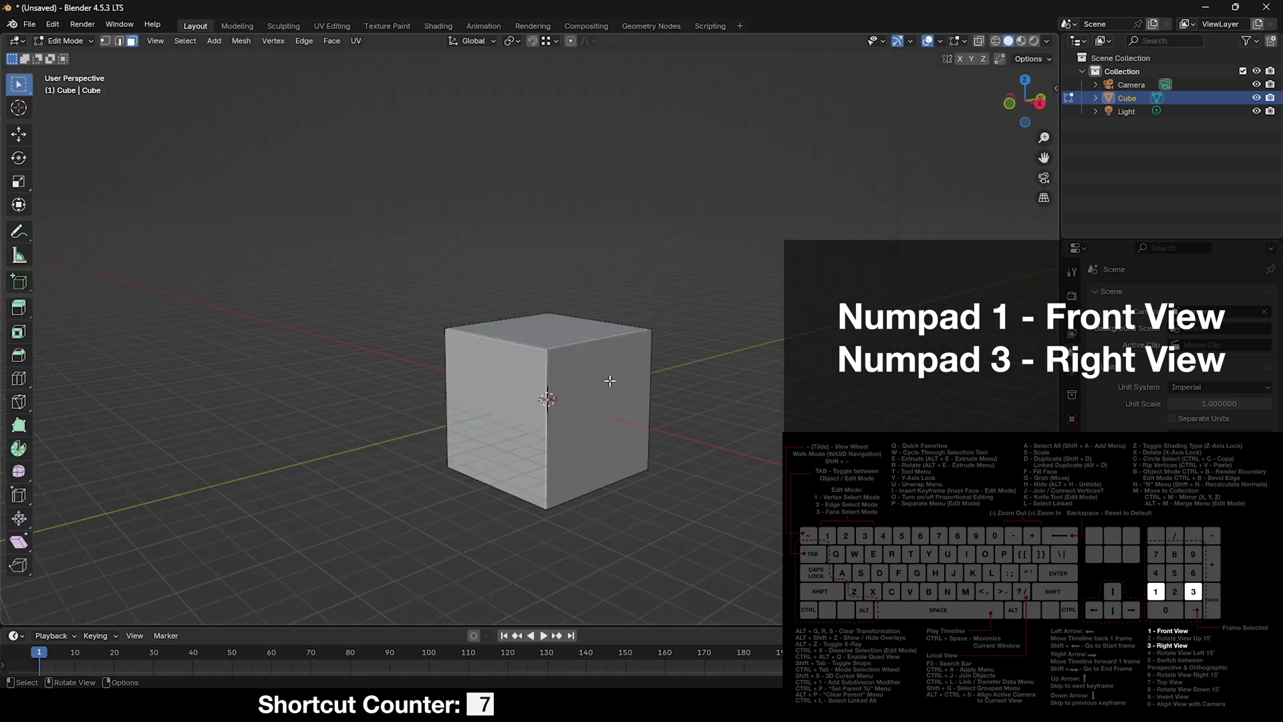
- Cycle the mesh selection mode twice through vertex, edge and face, ending in face select
key("alt+1")
key("alt+2")
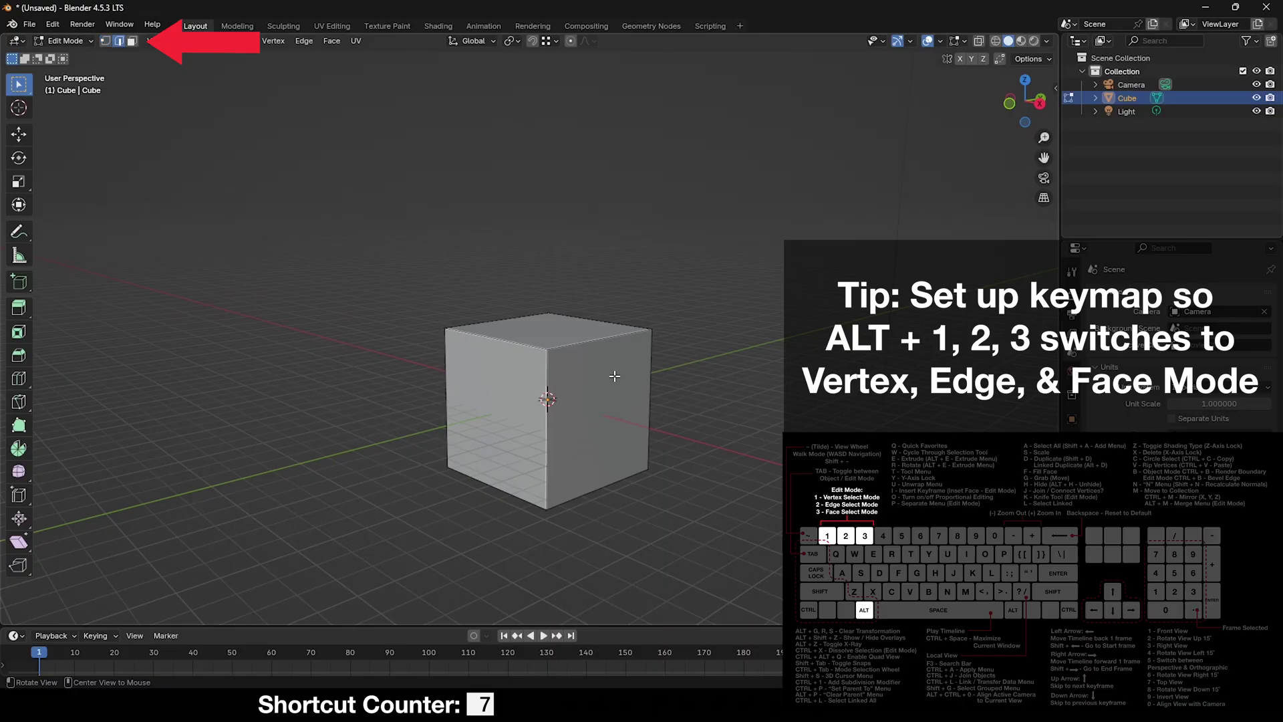
key("alt+3")
key("alt+1")
key("alt+2")
key("alt+3")
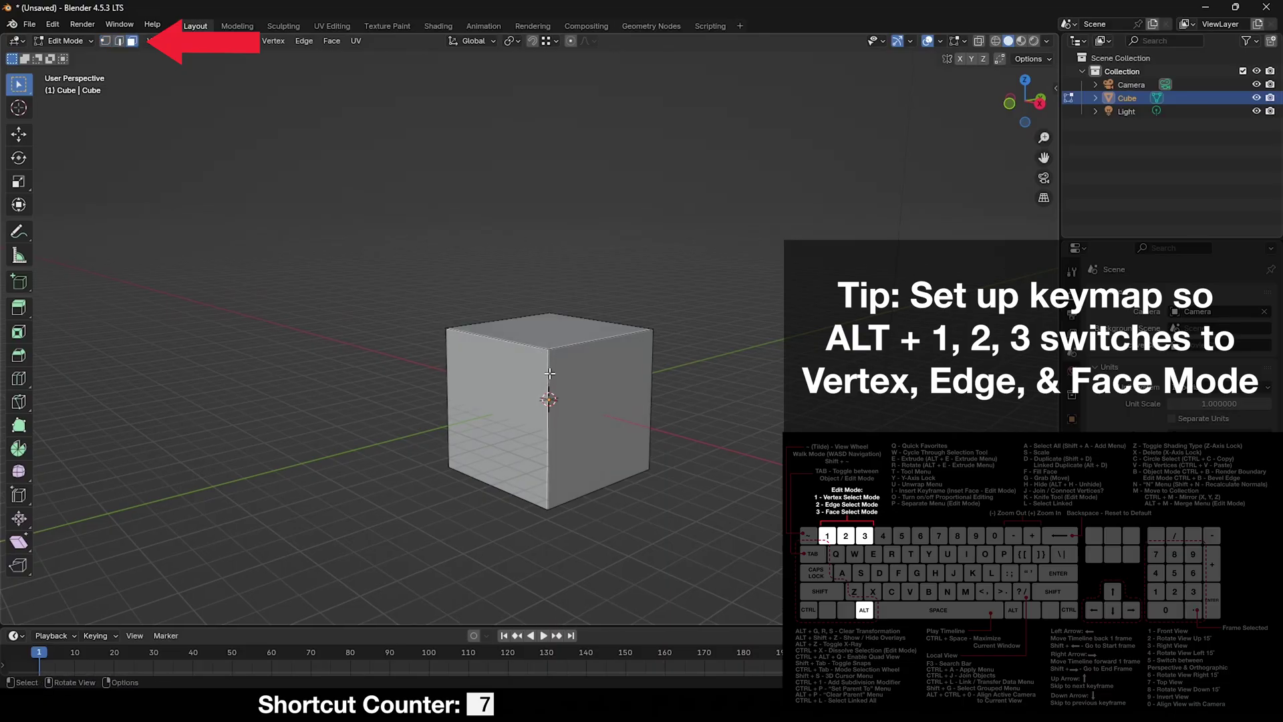
- View the cube from the front, right and top, and invert the top view to look from the bottom
key("1")
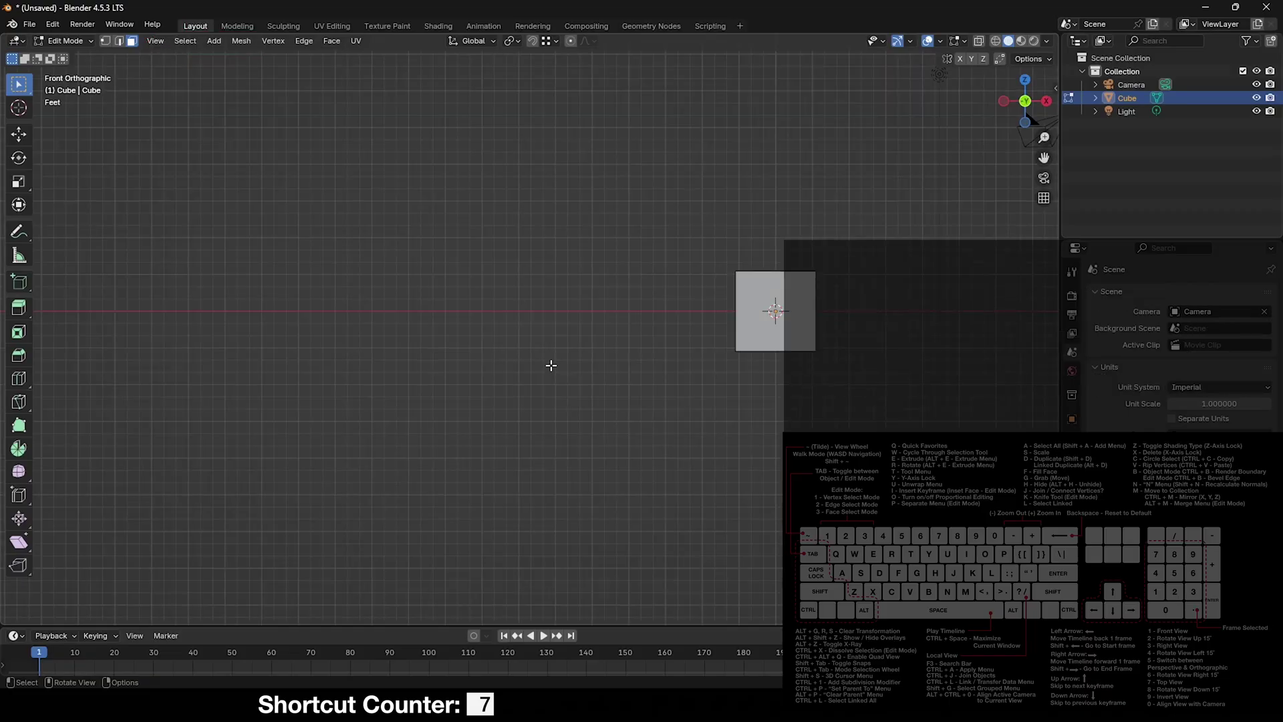
key("3")
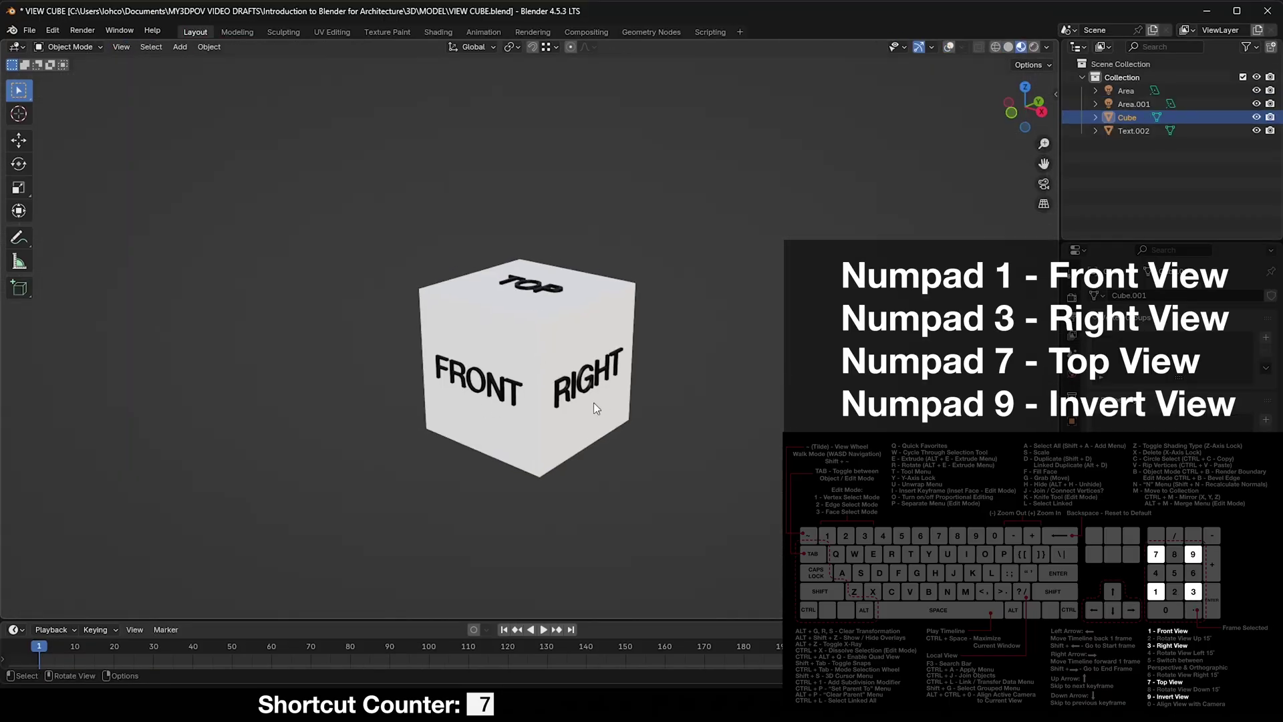
key("1")
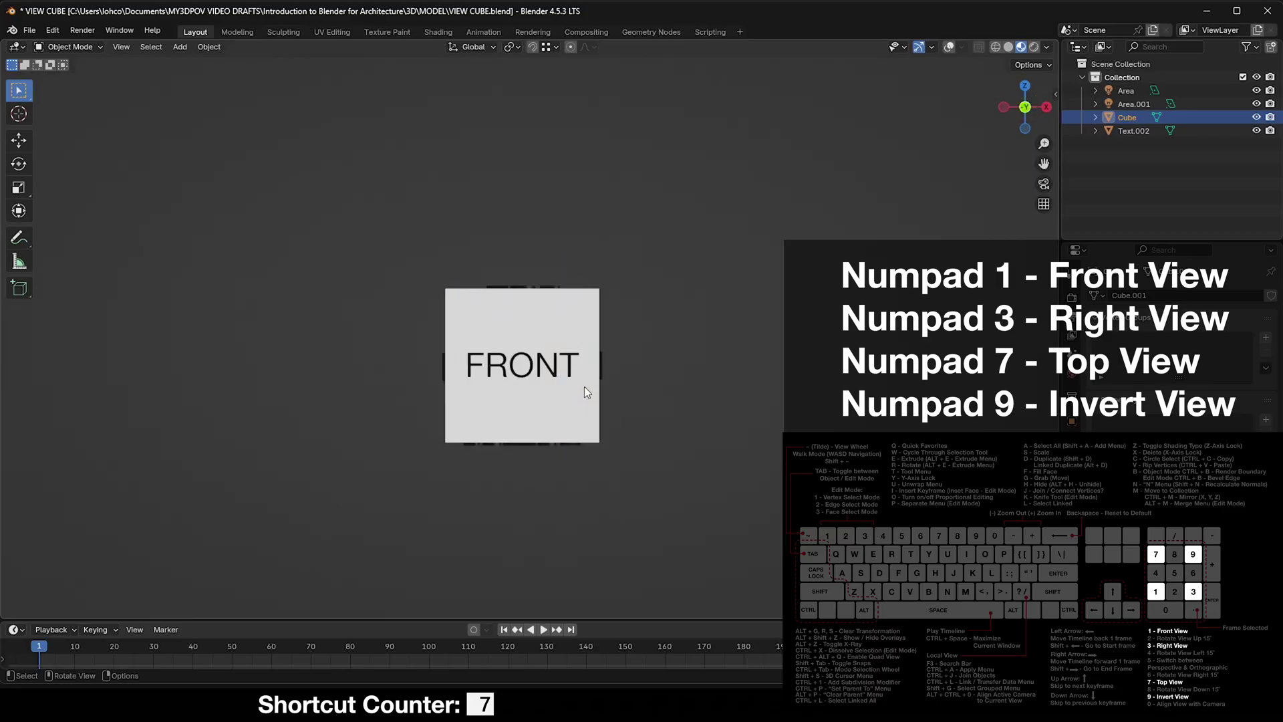
key("3")
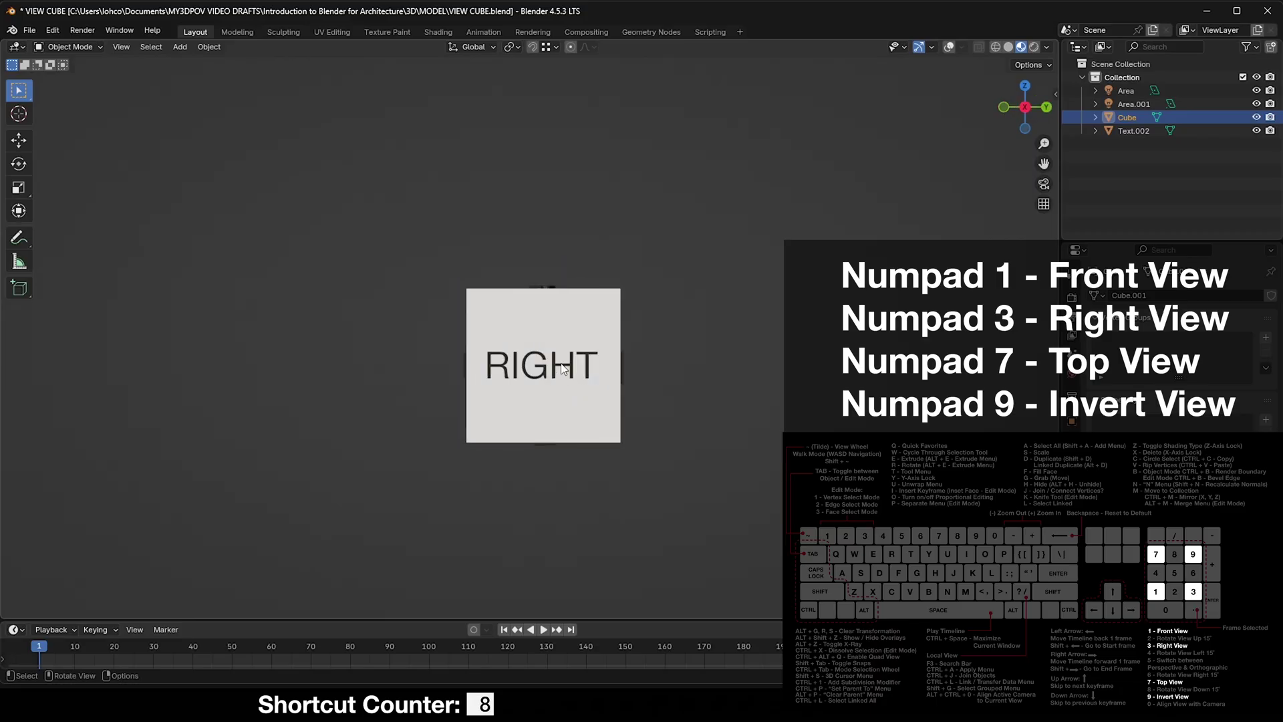
key("7")
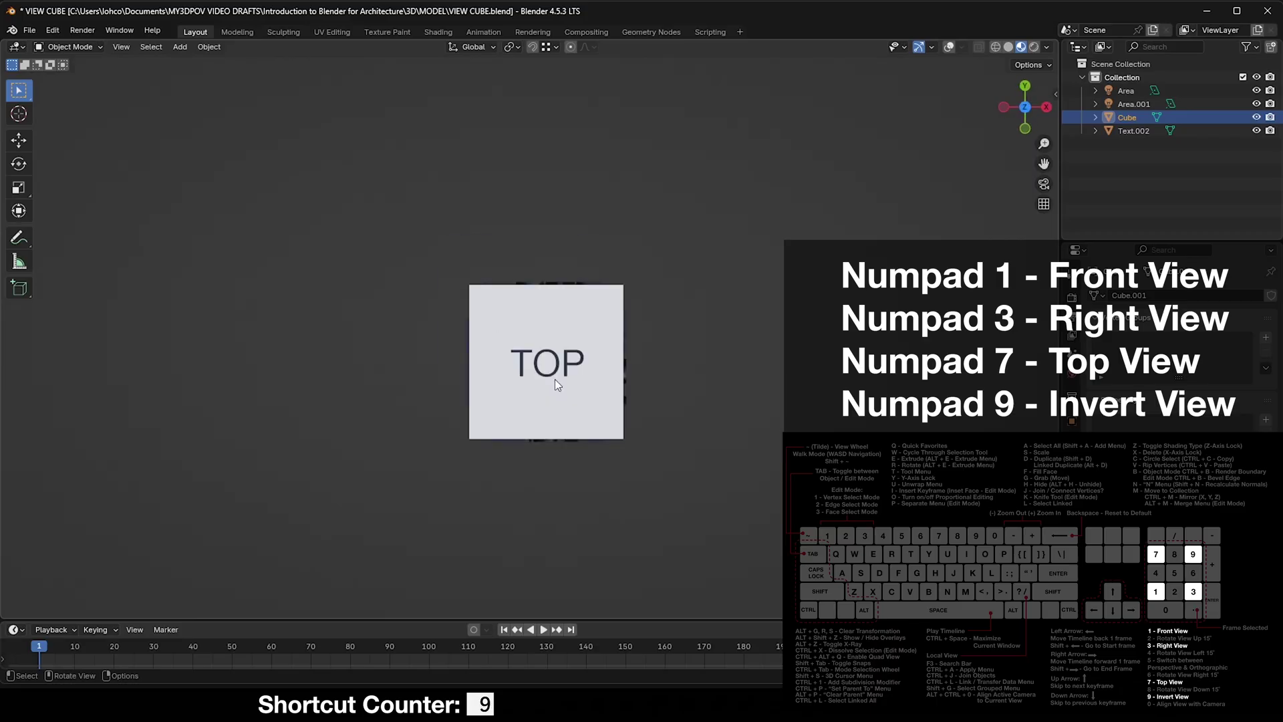
key("9")
middle_click_drag(575, 345, 580, 388, "shift")
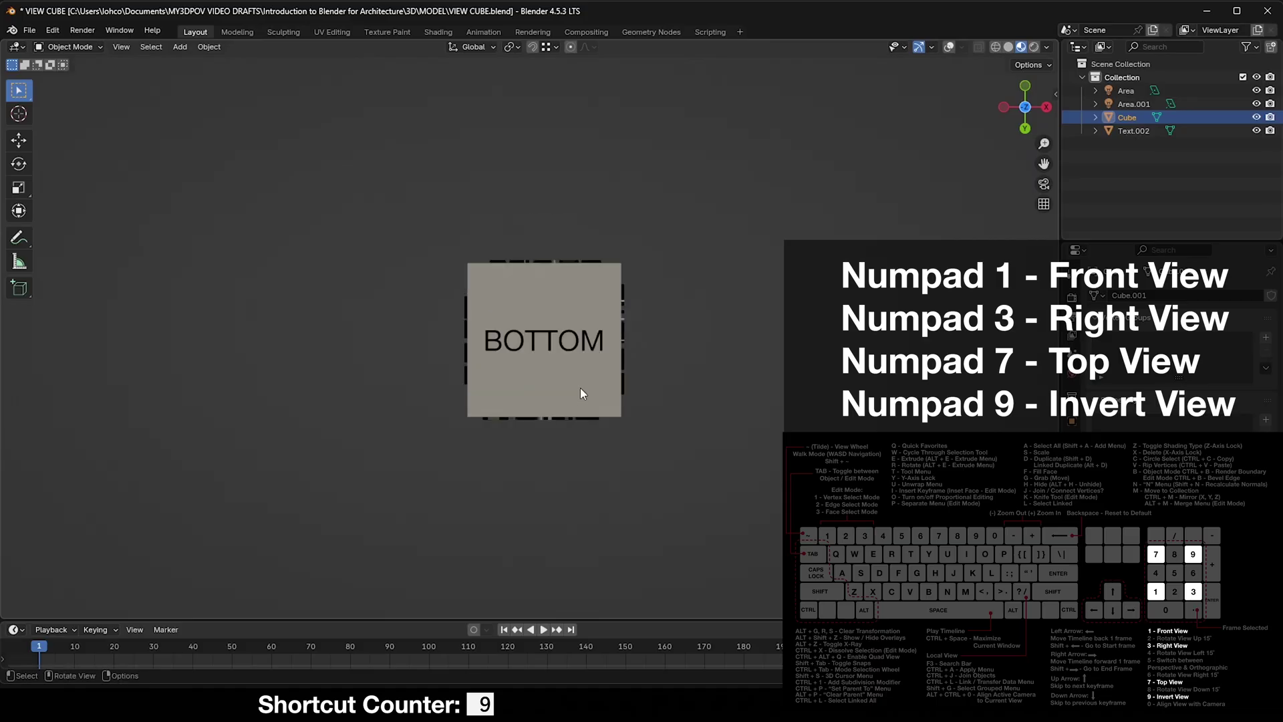
- View the labelled cube from the front and right, inverting each view to look at its back and left faces
key("1")
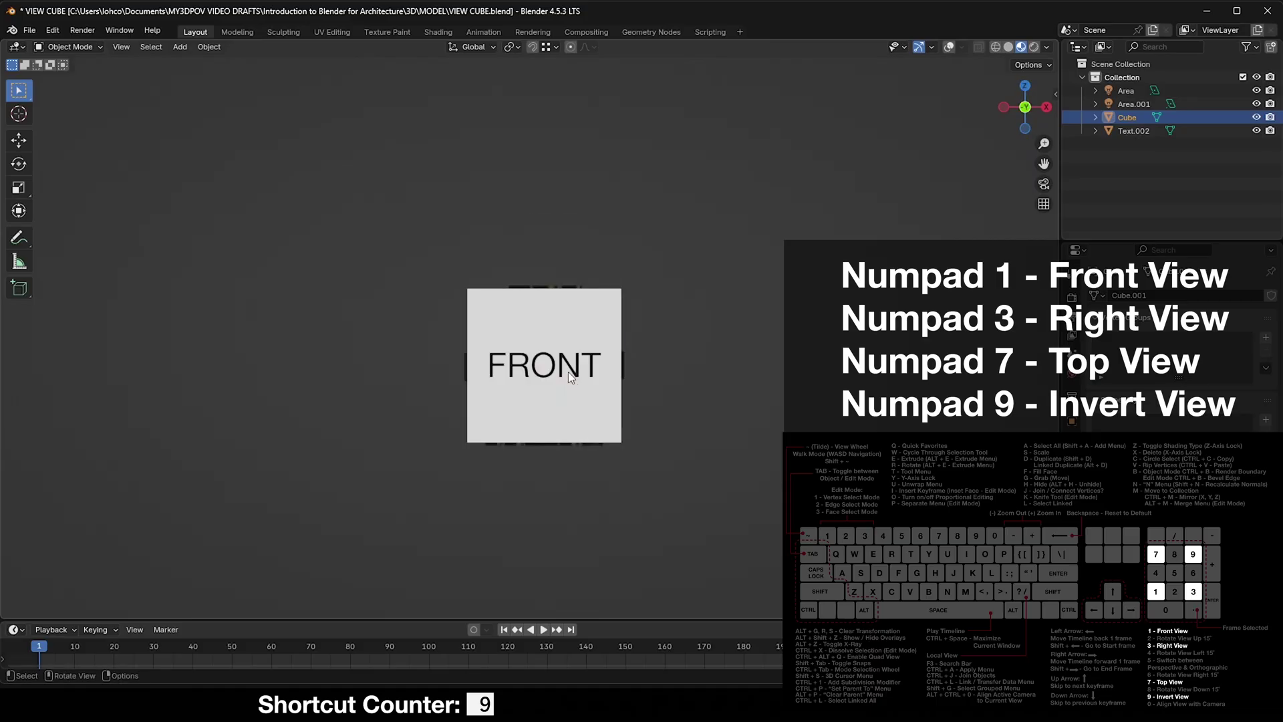
key("3")
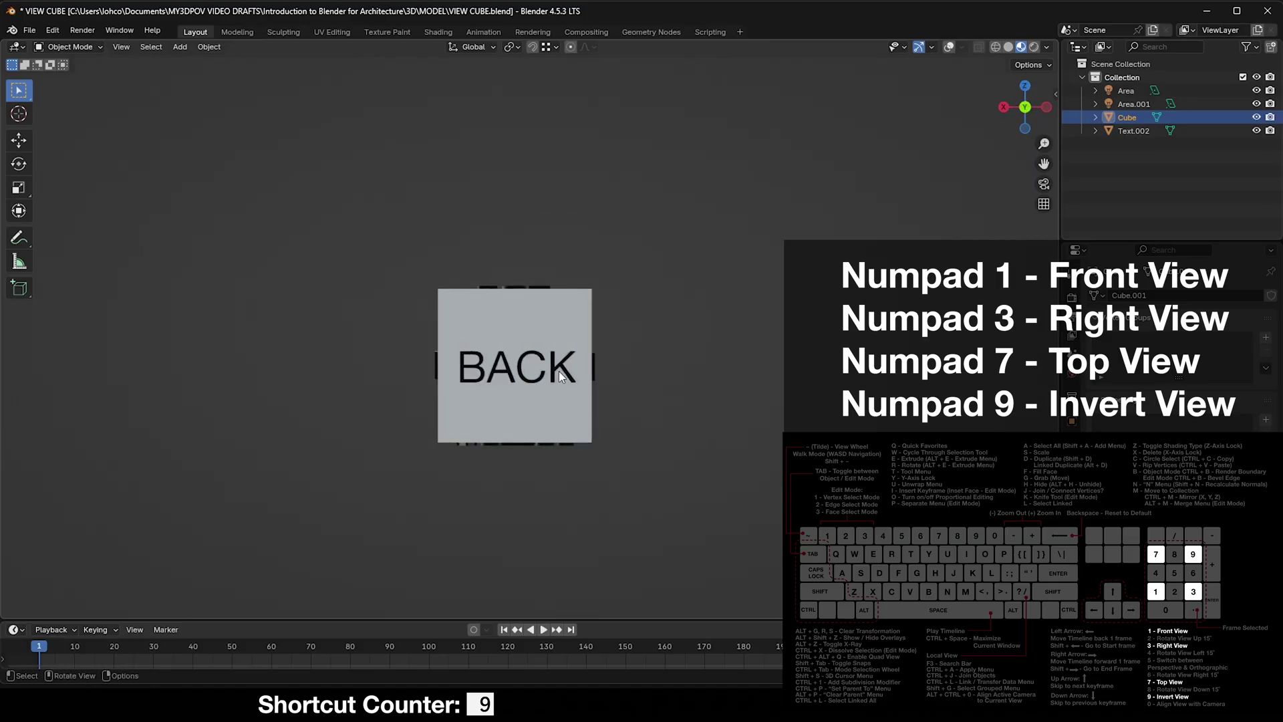
key("3")
key("KP_9")
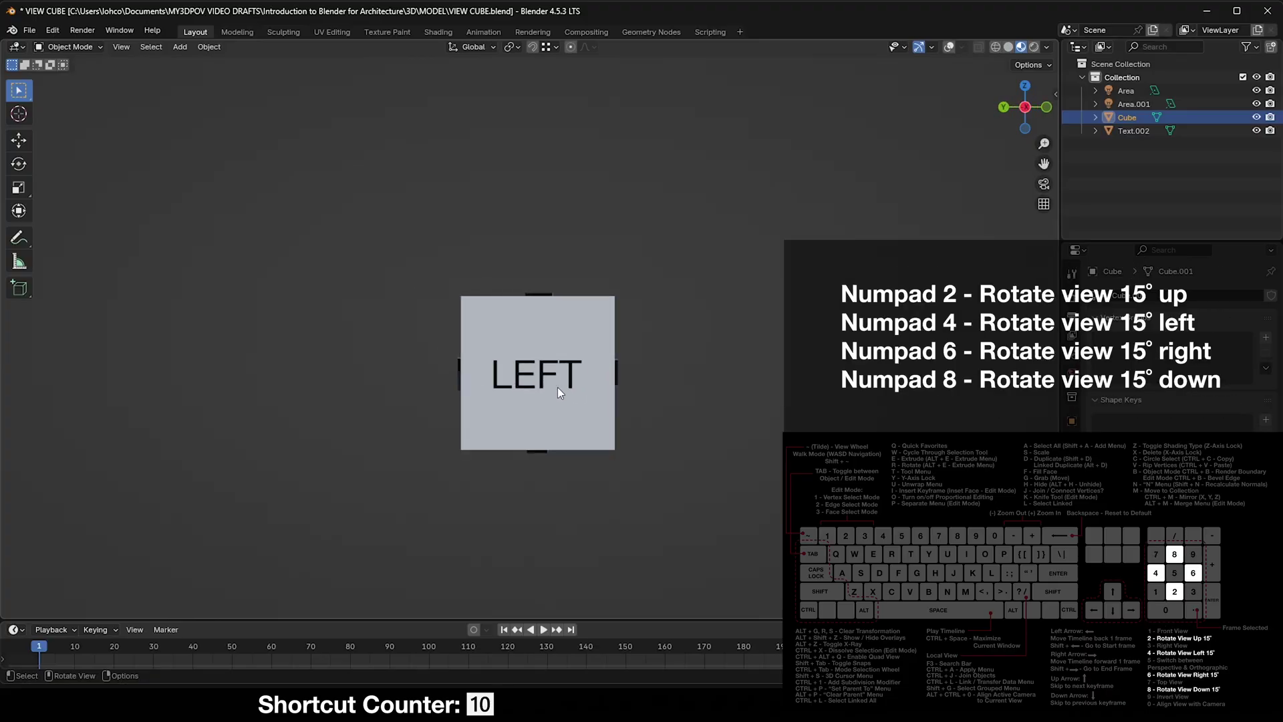
- Rotate the view vertically in 15° steps from the cube's front face to its bottom face
middle_click_drag(536, 390, 556, 346)
key("KP_2")
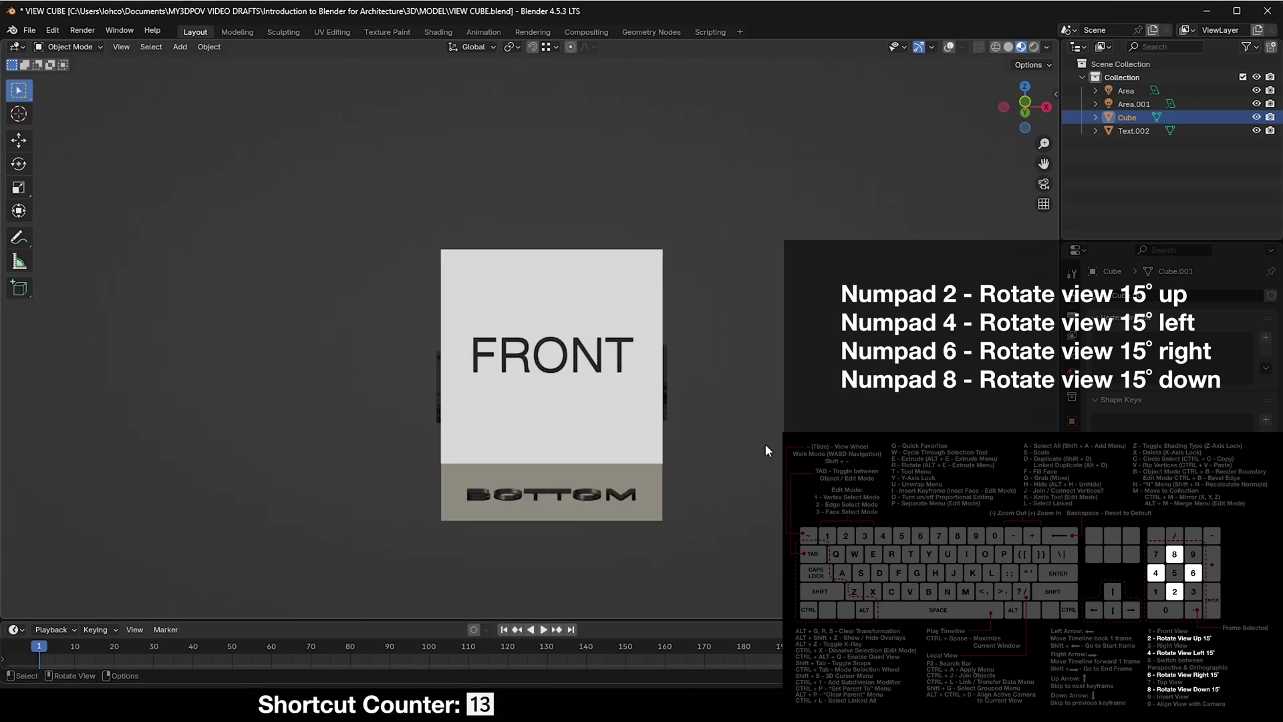
key("KP_8")
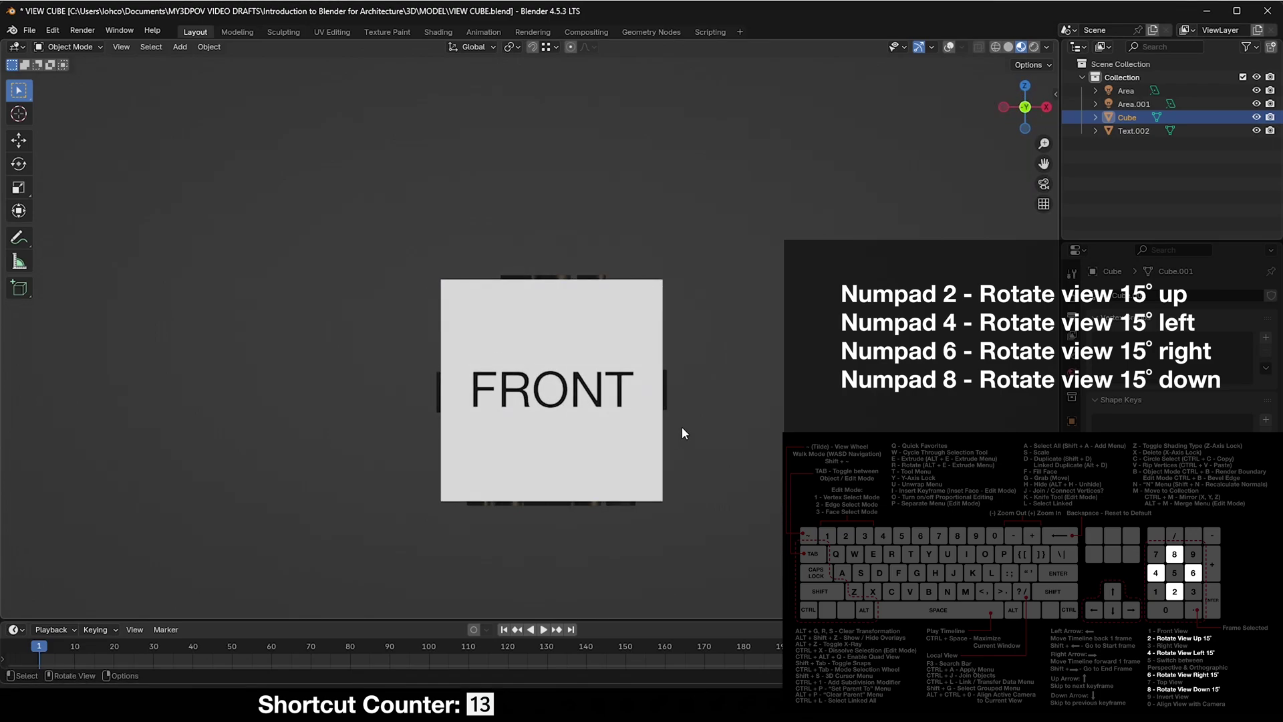
key("KP_8")
key("KP_8")
key("KP_8")
key("KP_8")
key("KP_8")
key("KP_8")
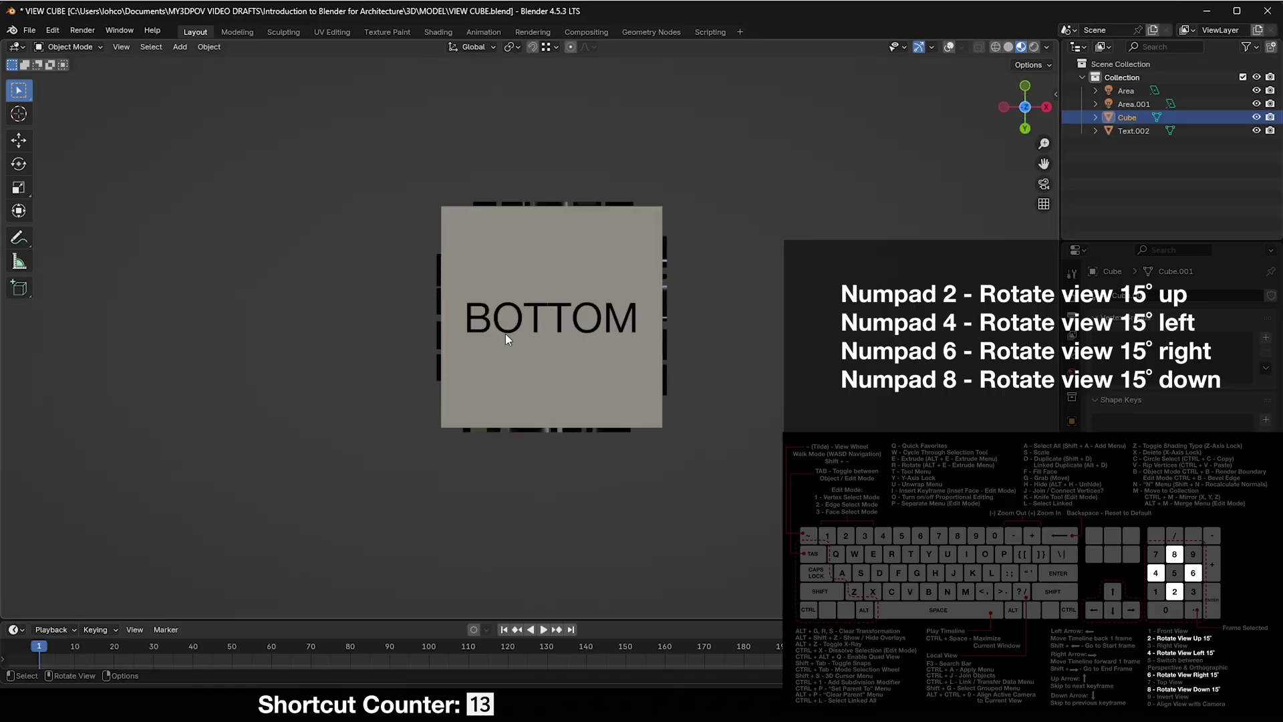
- Return to the front view and rotate it upward in 15° steps to the cube's top face
key("KP_1")
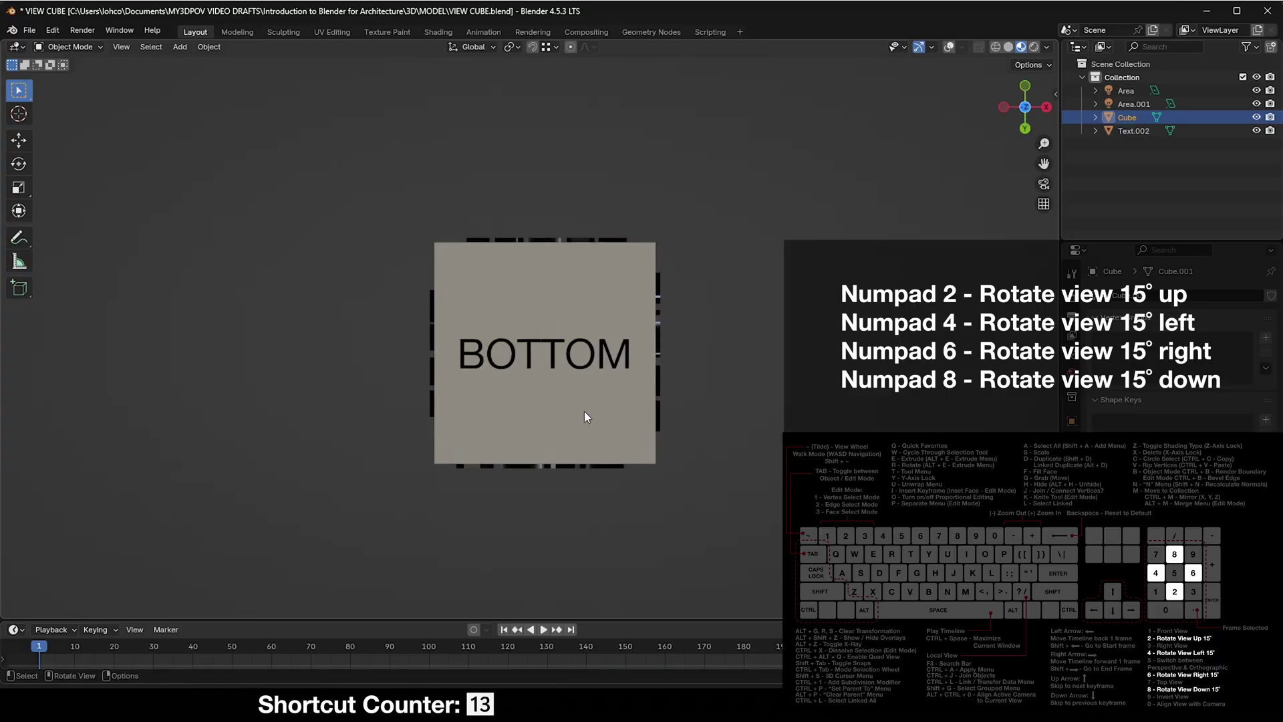
key("KP_2")
key("KP_2")
key("KP_2")
key("KP_2")
key("KP_2")
key("KP_2")
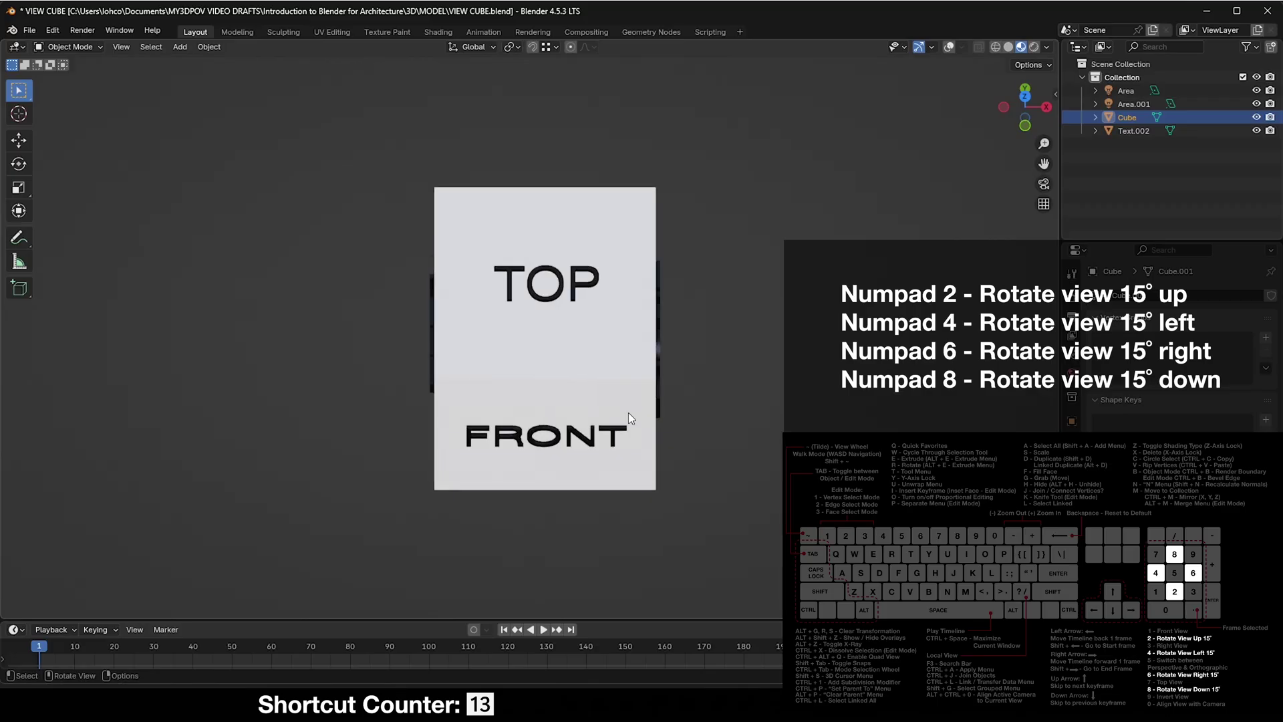
scroll(616, 375, "up", 2)
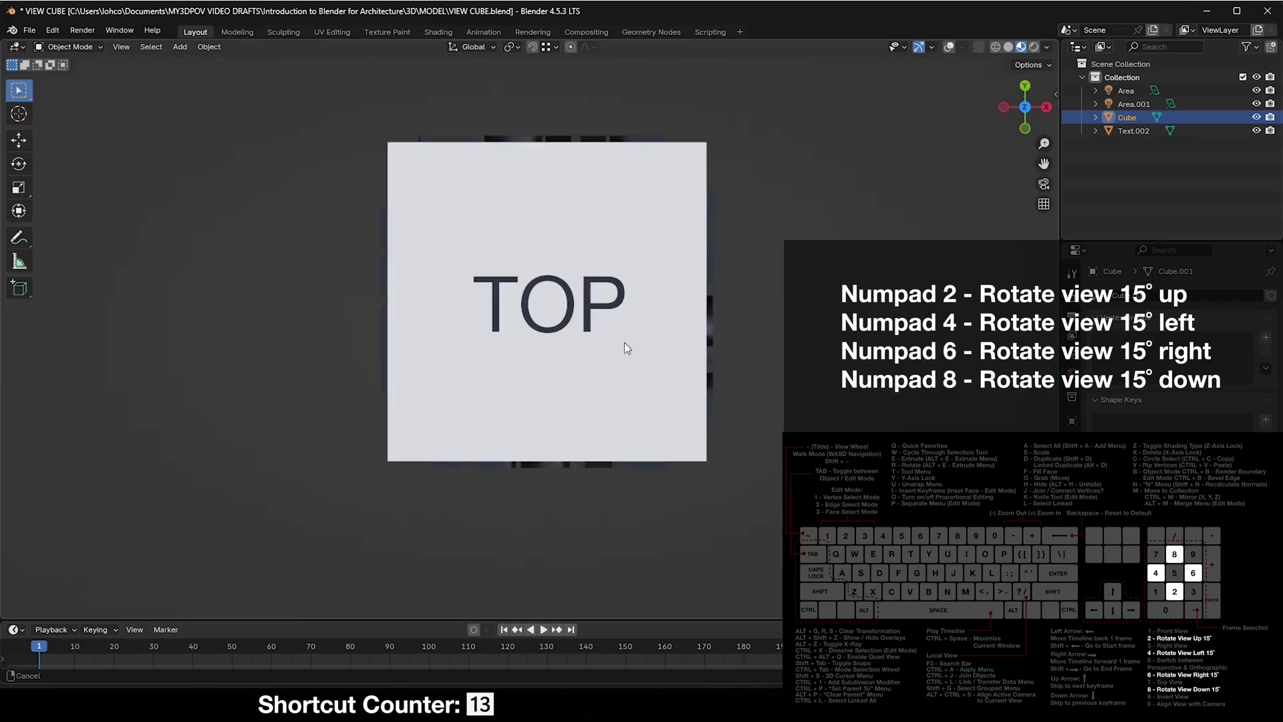
- Return to the front view and rotate it in six 15° steps to the cube's left face
key("KP_1")
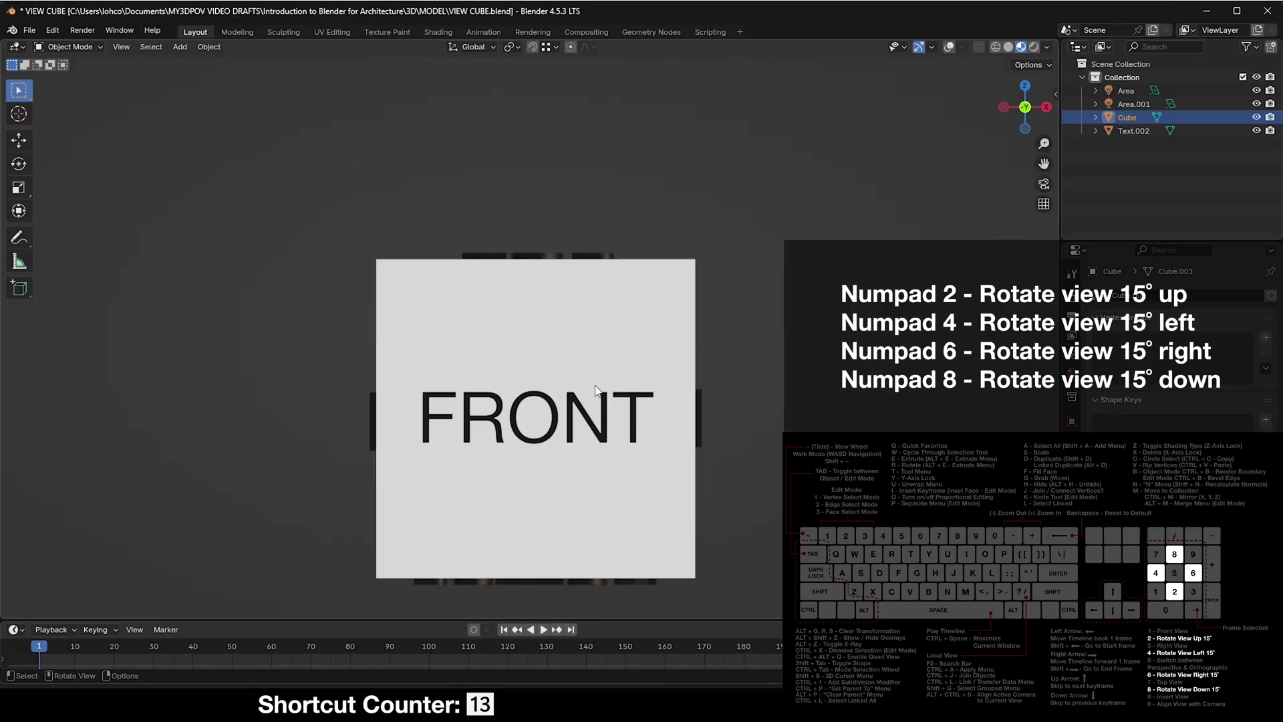
key("KP_4")
key("KP_4")
key("KP_4")
key("KP_4")
key("KP_4")
key("KP_4")
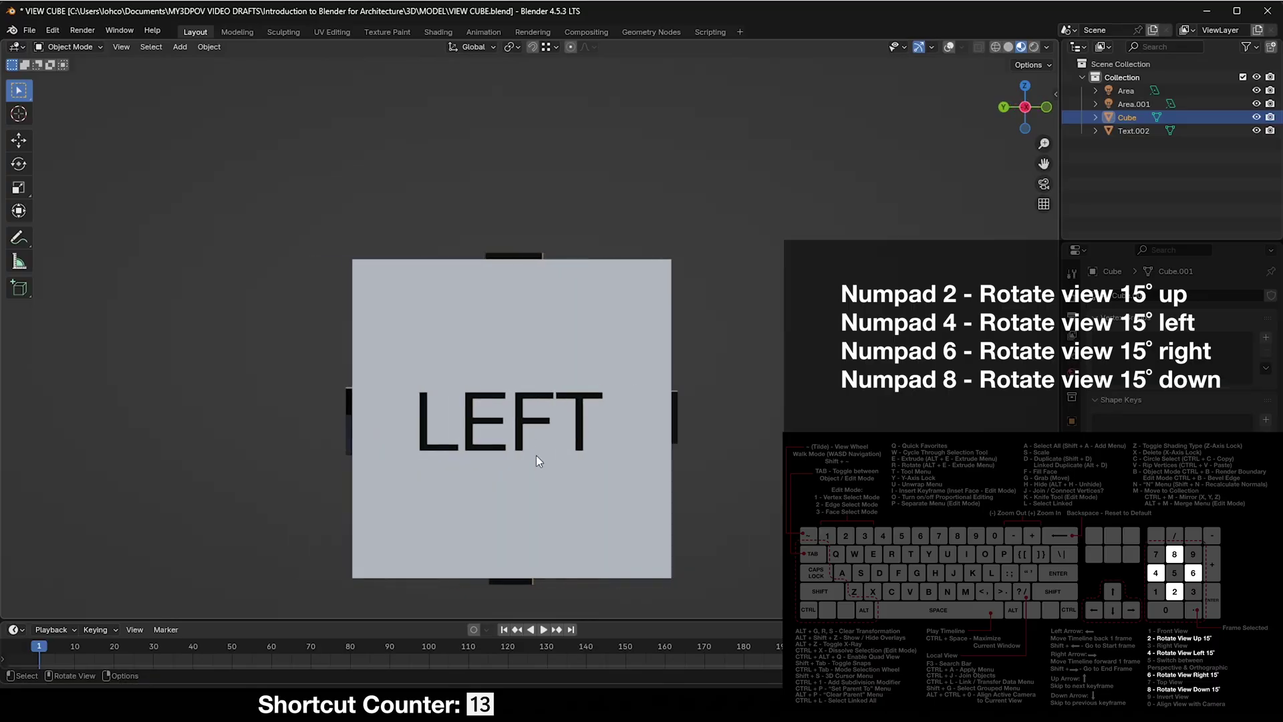
- Return to the front view and rotate it in six 15° steps to the cube's right face
key("KP_1")
key("KP_6")
key("KP_6")
key("KP_6")
key("KP_6")
key("KP_6")
key("KP_6")
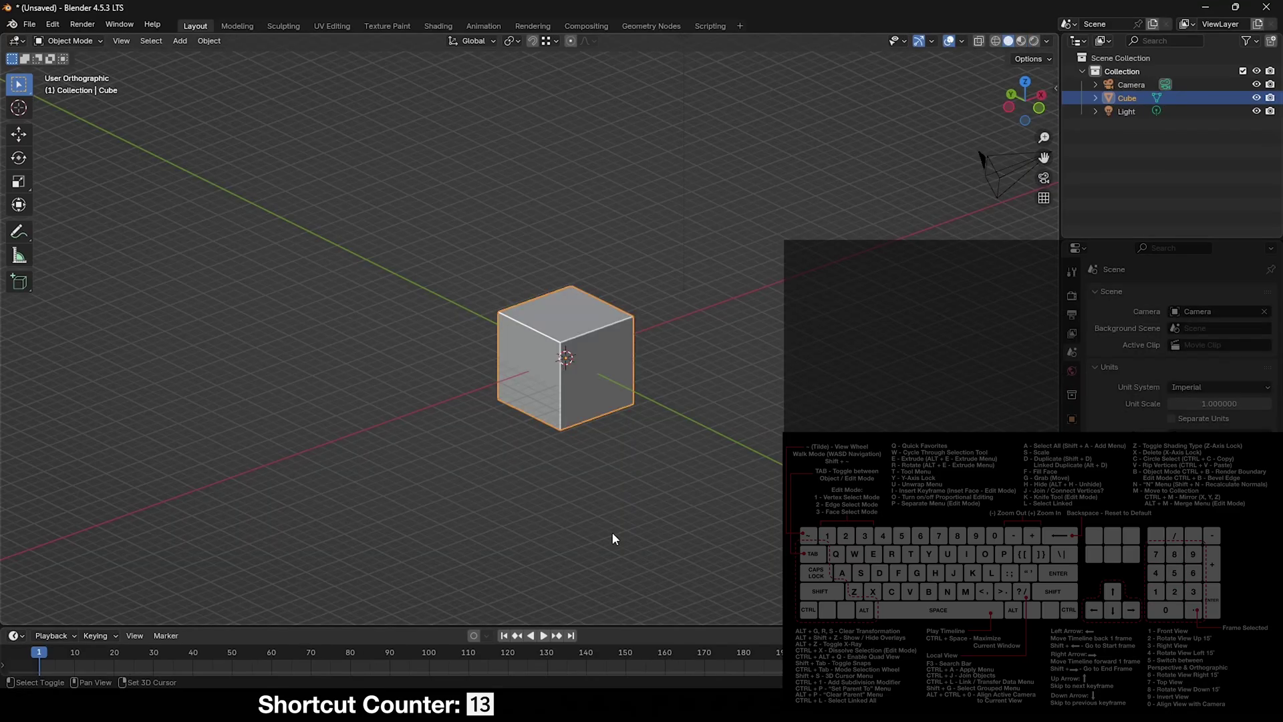
- Switch the viewport of the default cube scene from orthographic to perspective projection
key("KP_5")
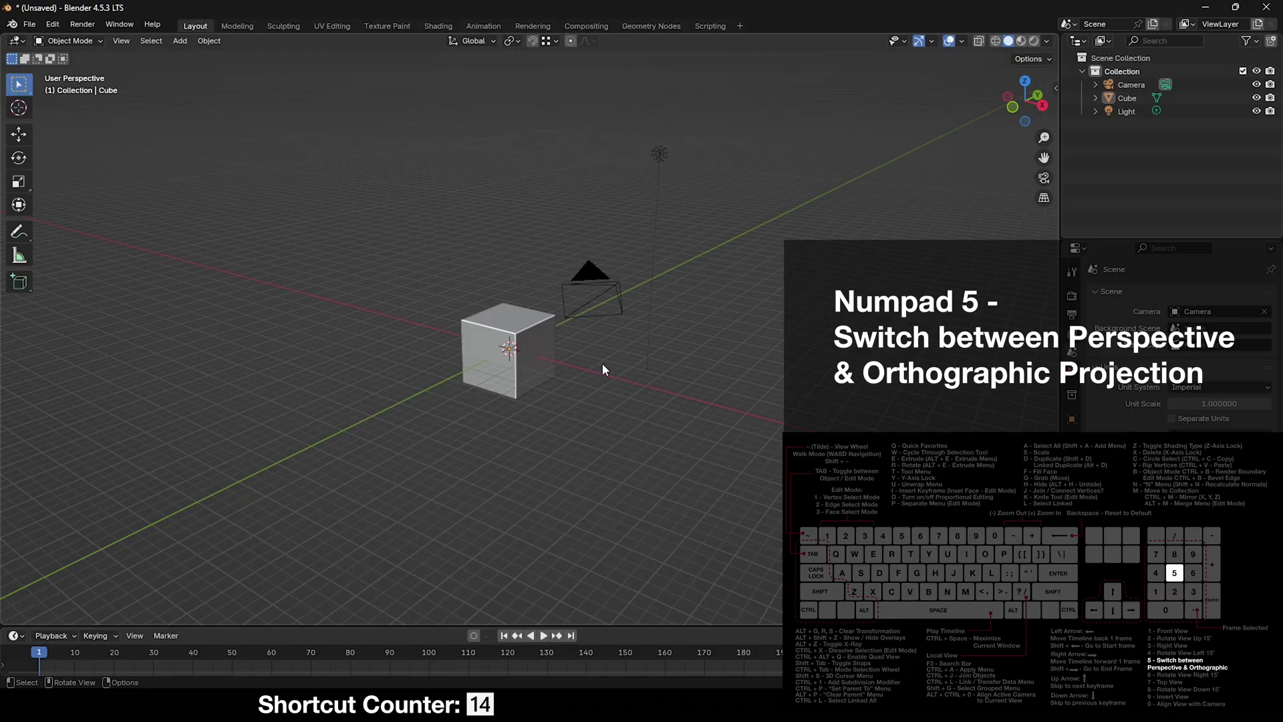
- Switch the viewport to orthographic projection and align the view with the scene camera
middle_click_drag(604, 363, 575, 352)
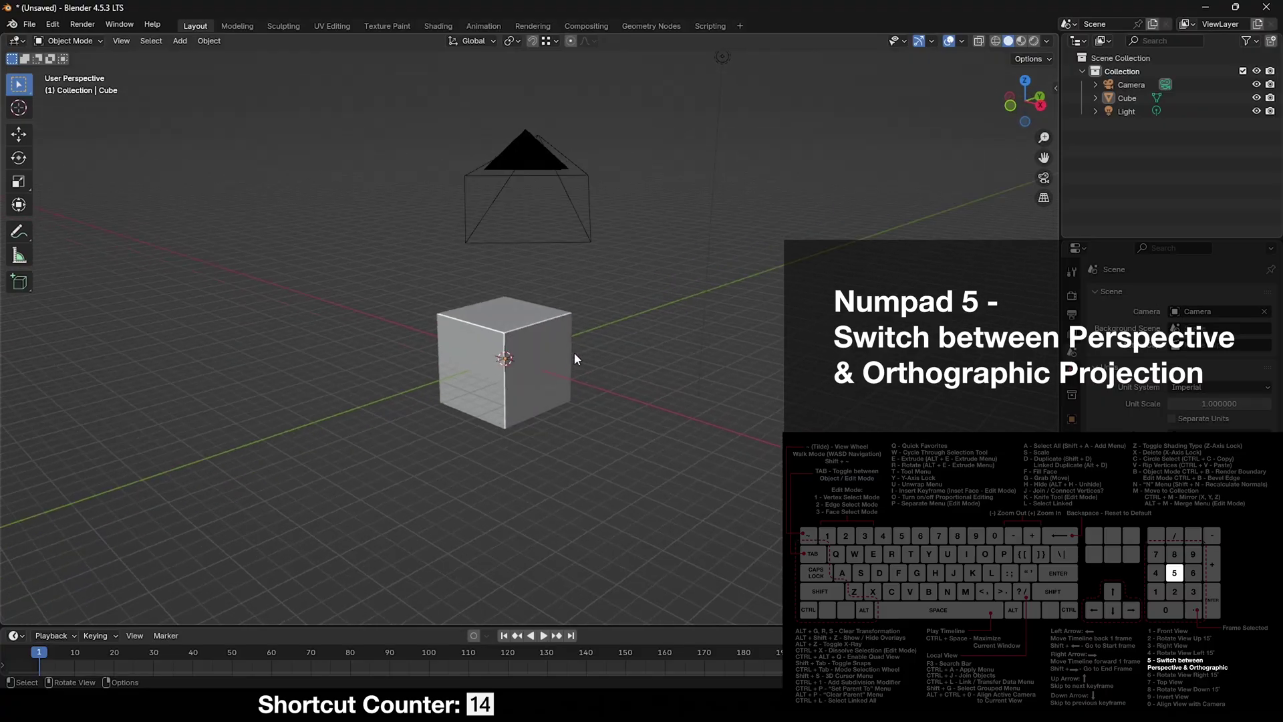
key("KP_5")
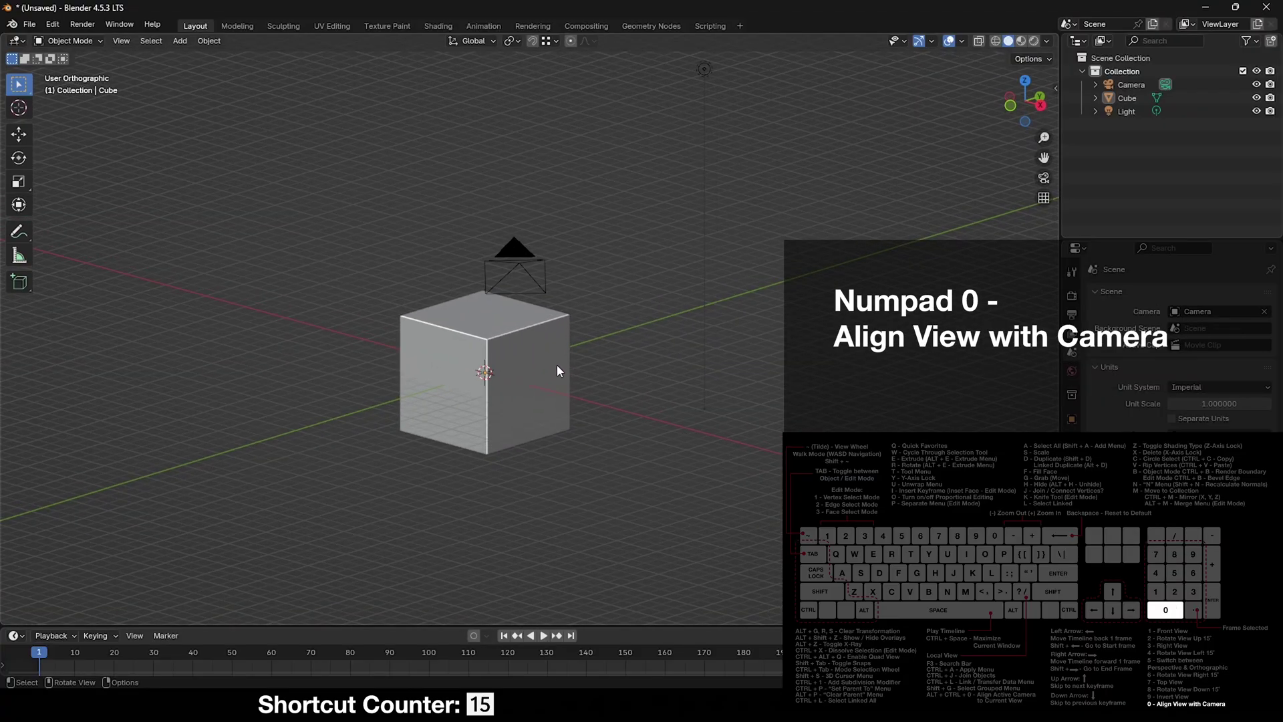
key("KP_0")
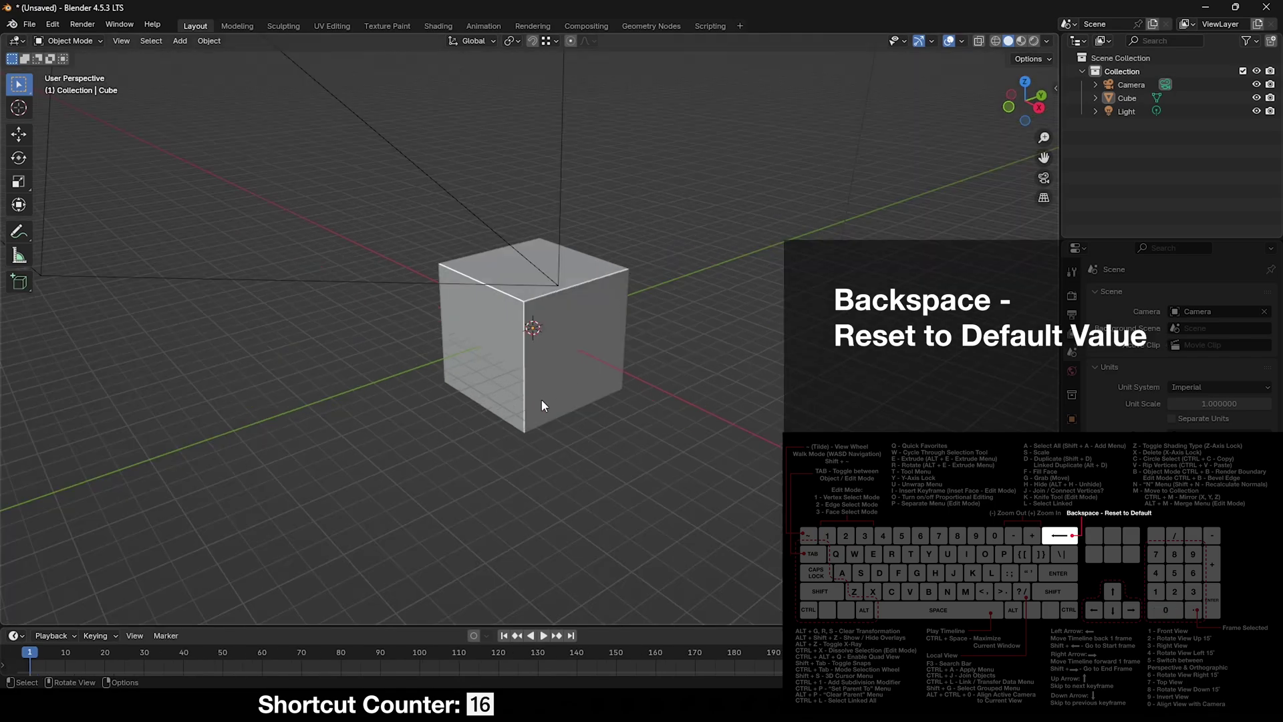
- Select the cube and show its Transform properties in the viewport sidebar
middle_click_drag(541, 400, 538, 419, "shift")
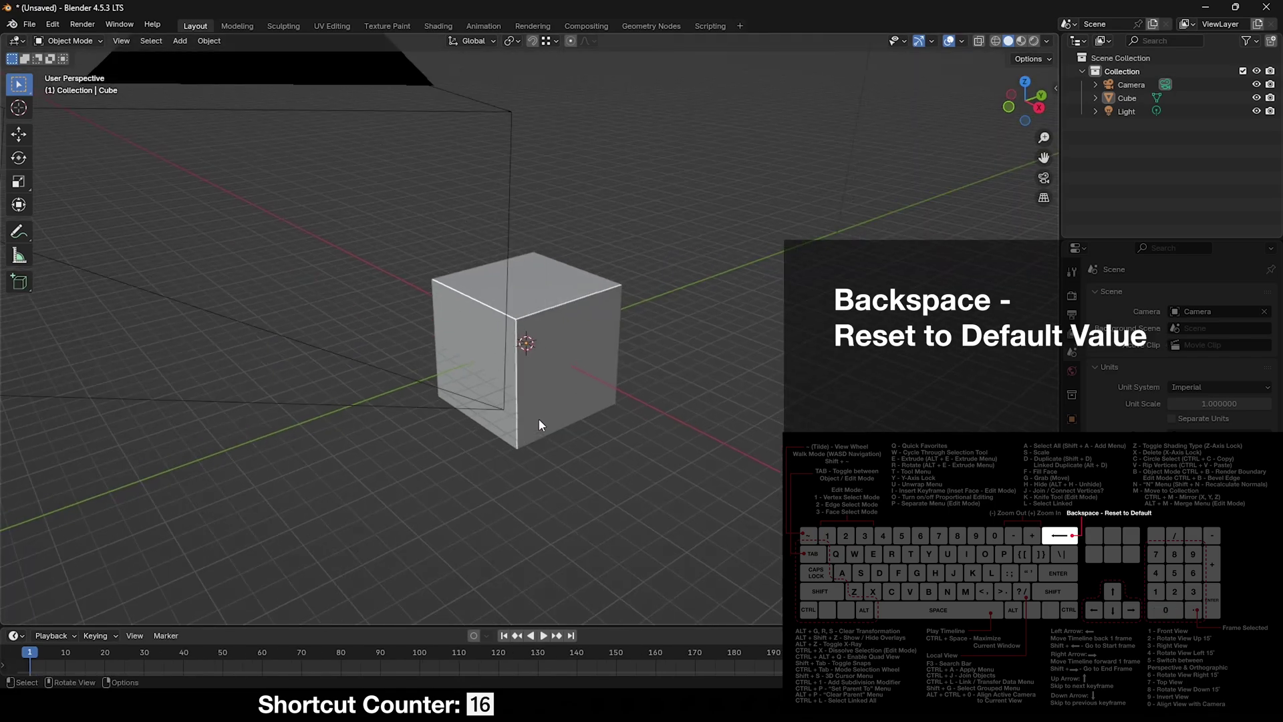
middle_click_drag(568, 375, 532, 349)
scroll(524, 364, "down", 2)
left_click(535, 349)
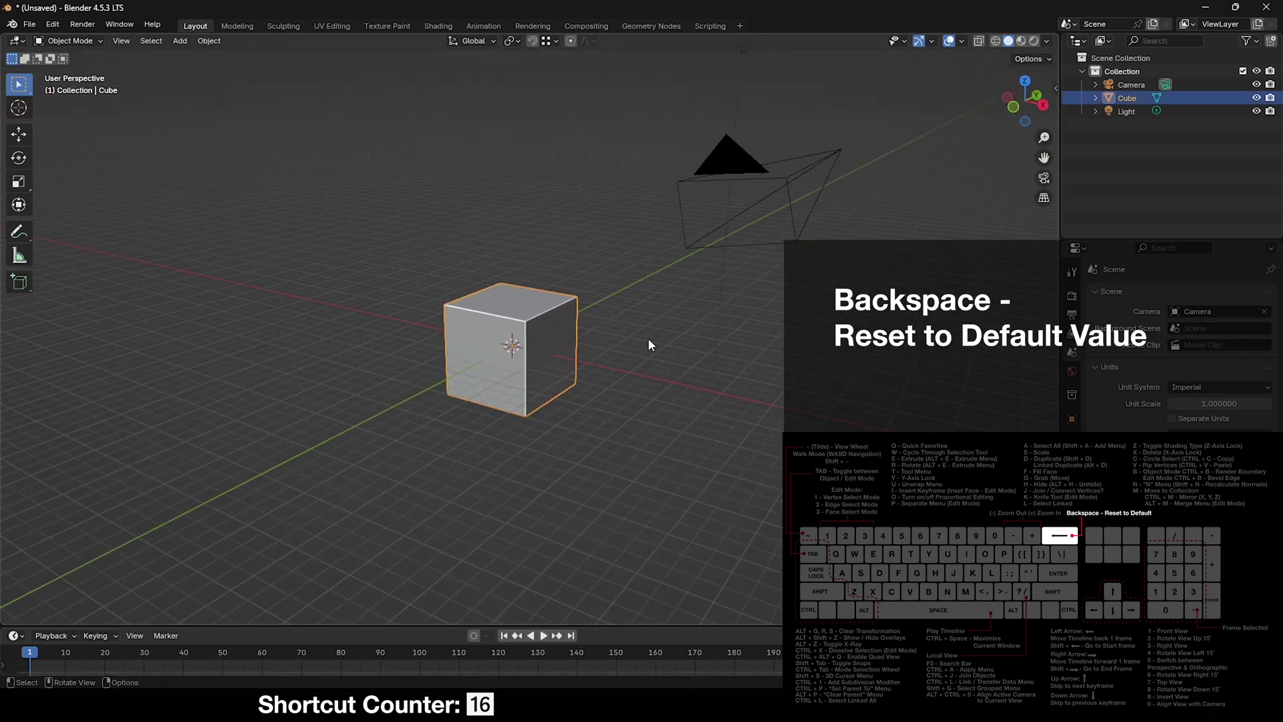
key("n")
middle_click_drag(648, 346, 532, 380)
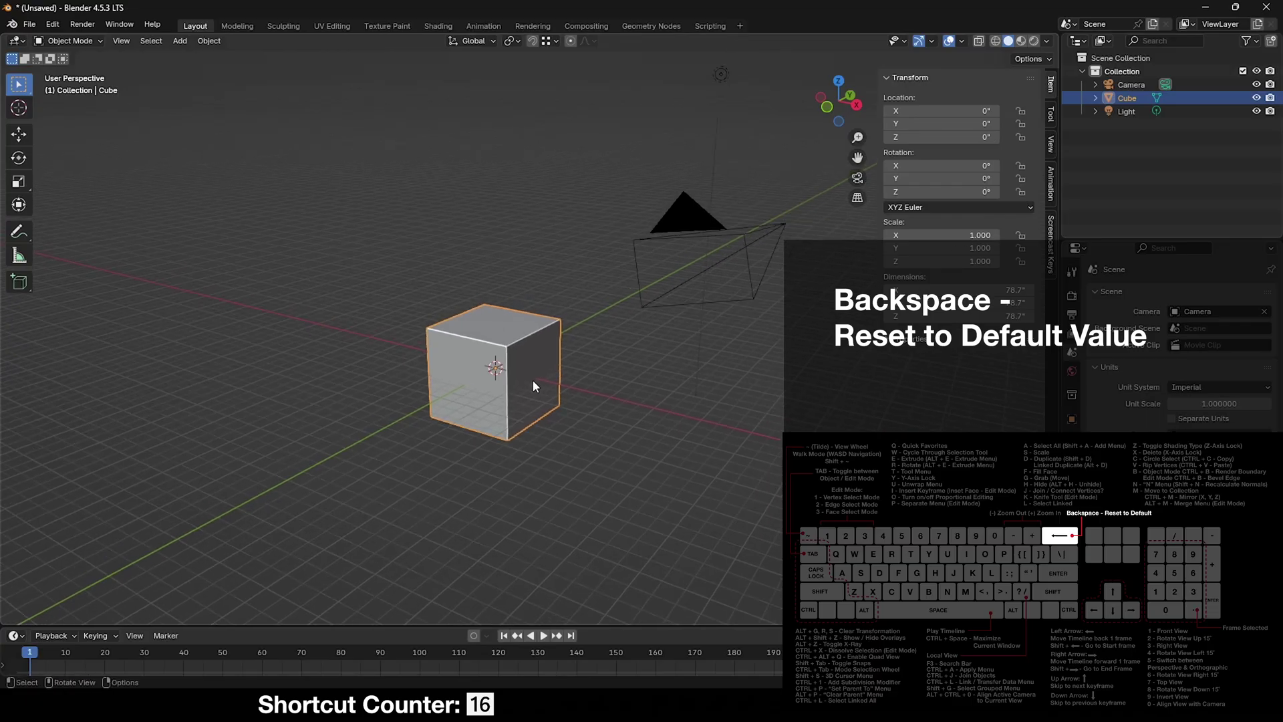
- Move the cube away from the origin, and reset its location to the default value
key("g")
left_click(792, 349)
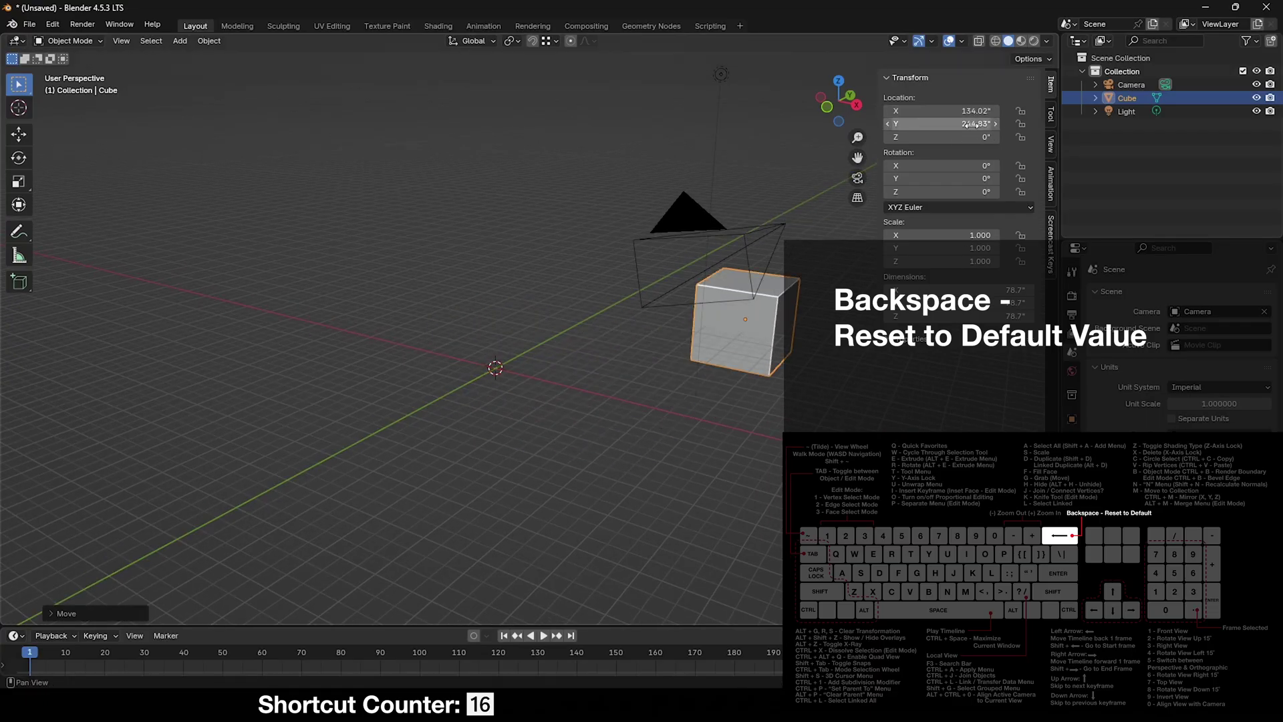
middle_click_drag(815, 352, 804, 368, "shift")
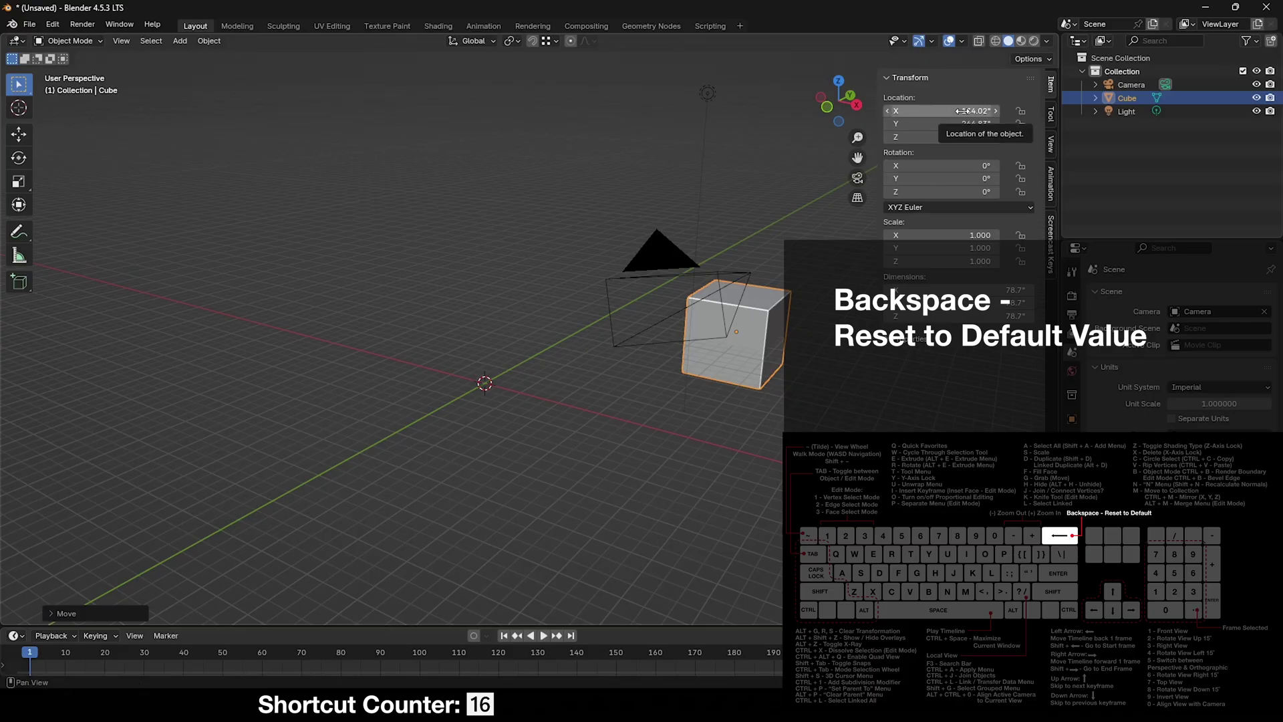
key("BackSpace")
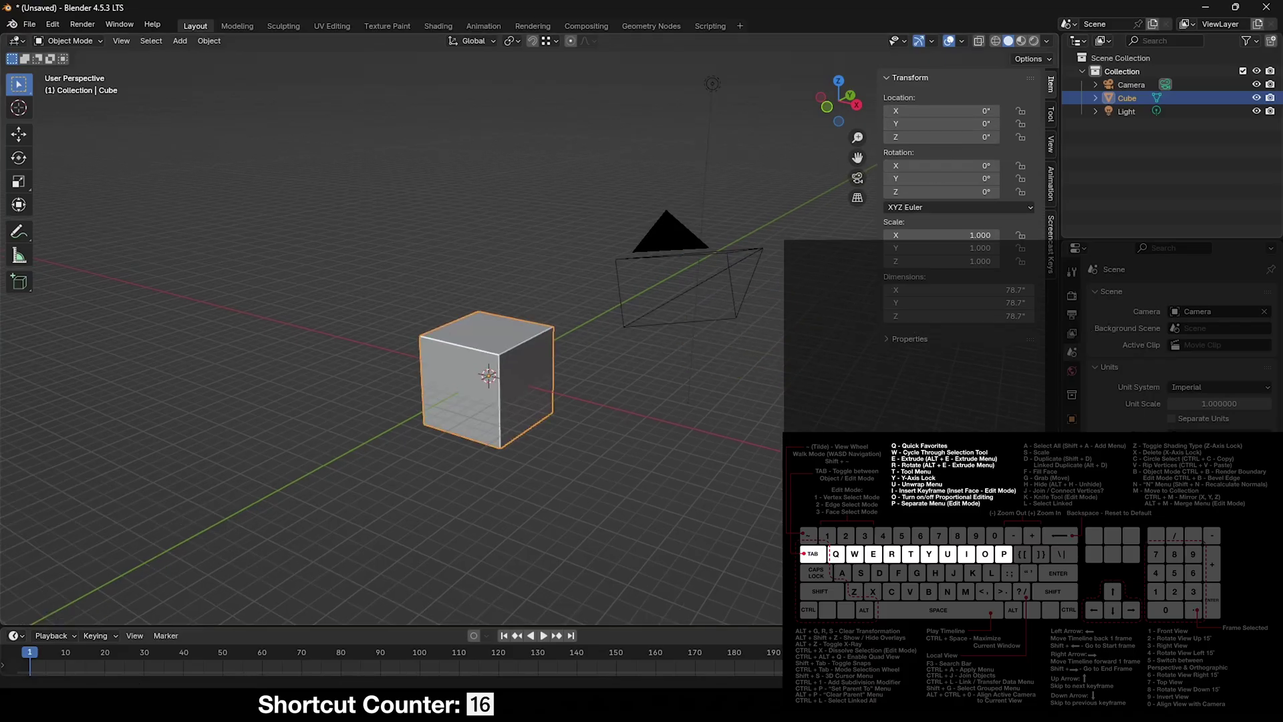
- Switch the cube into Edit Mode and back to Object Mode
key("Tab")
middle_click_drag(514, 387, 481, 441)
key("Tab")
- Open the Quick Favorites menu and cycle through the selection tools
key("q")
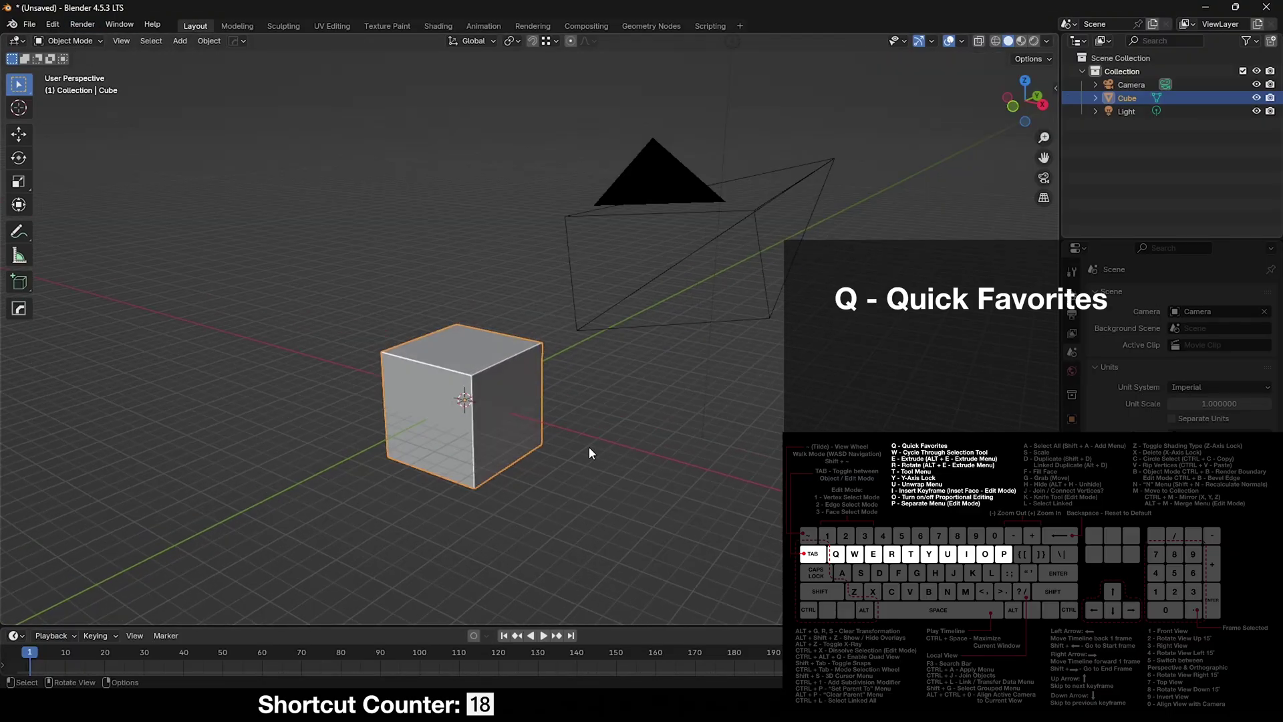
mouse_move(573, 573)
key("w")
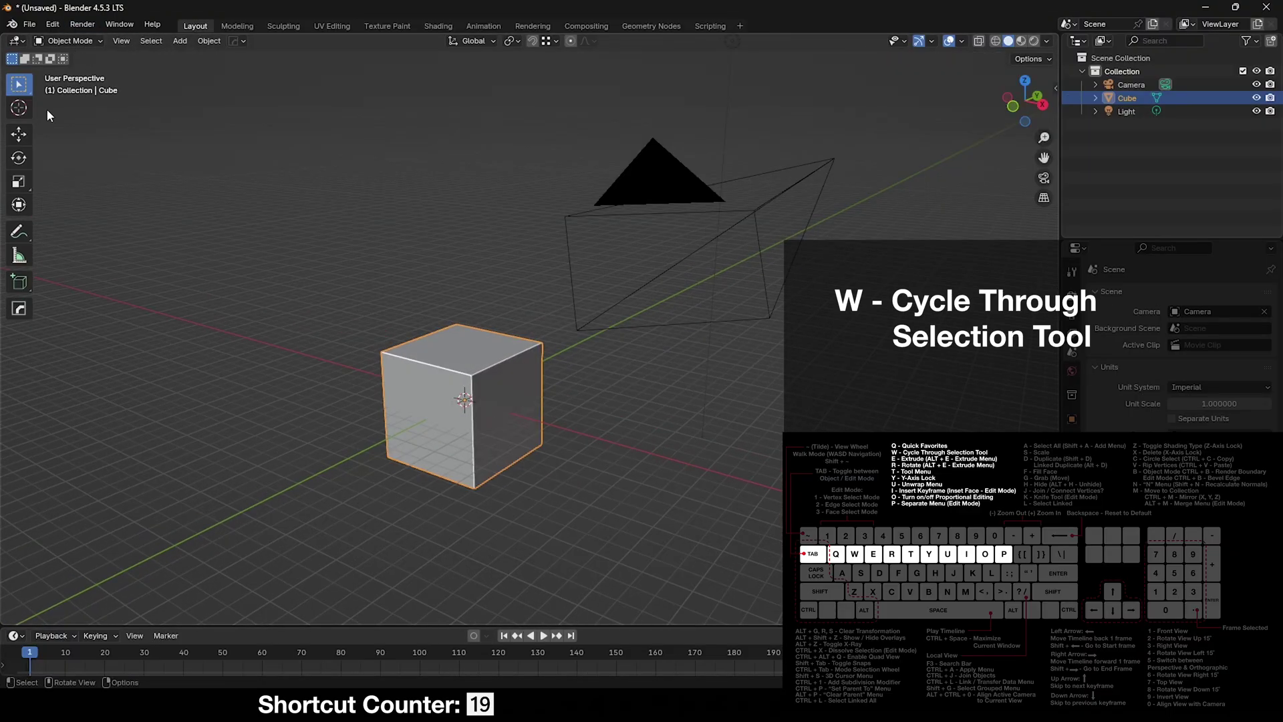
key("w")
- In Edit Mode, select the cube's right face and extrude it outward into a longer block
middle_click_drag(469, 450, 505, 428, "shift")
key("Tab")
left_click(515, 421)
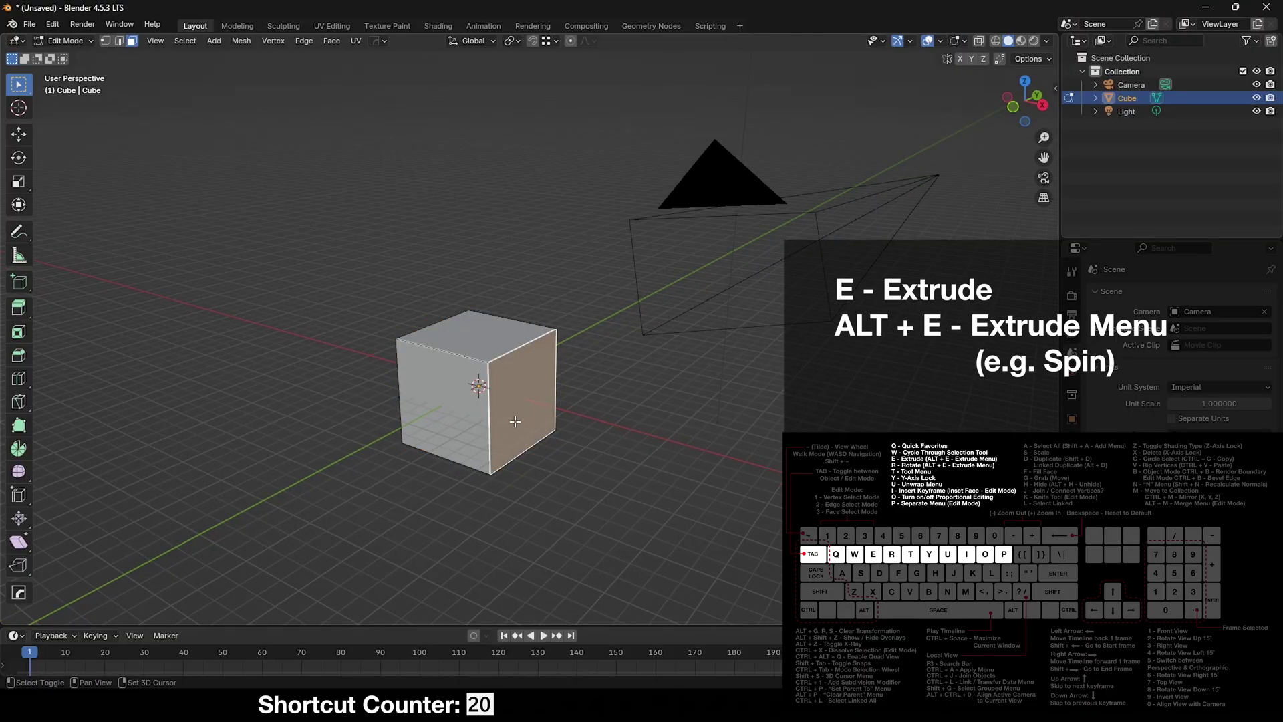
middle_click_drag(544, 461, 539, 444)
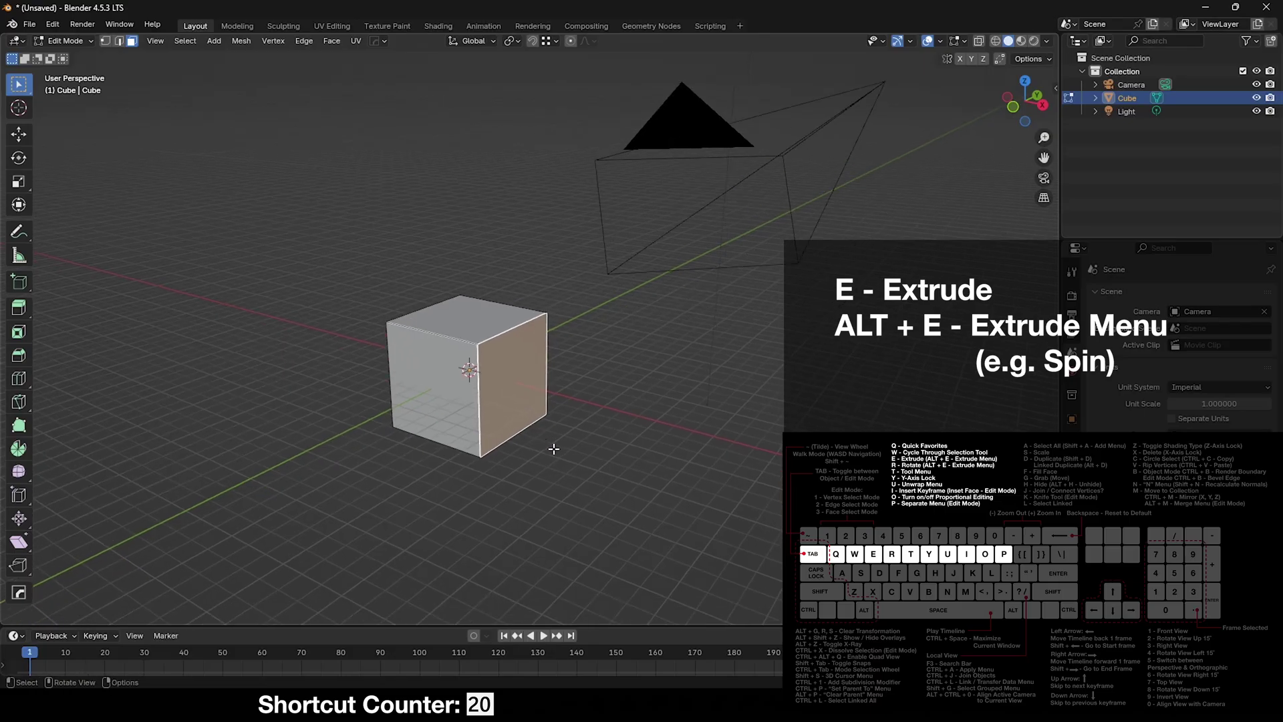
key("e")
left_click(752, 522)
- Extrude the block's end face and the original cube's top face outward together
middle_click_drag(601, 413, 612, 420)
key("alt+e")
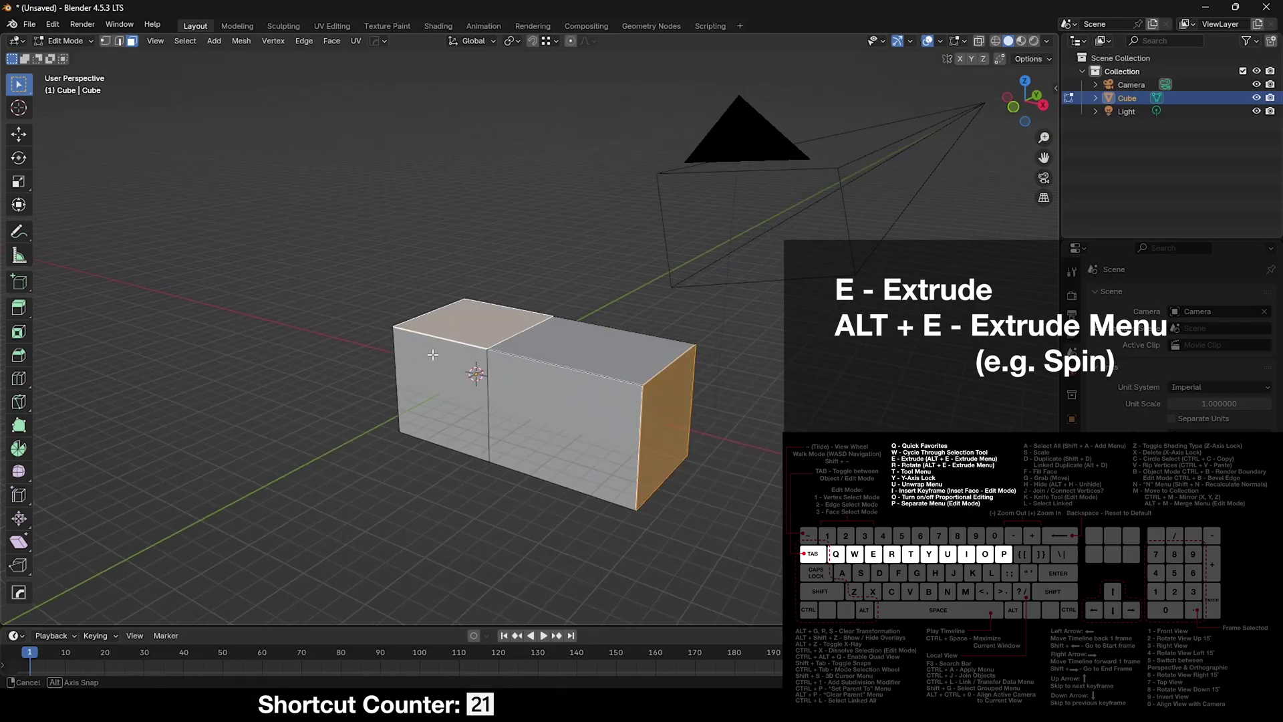
middle_click_drag(435, 355, 433, 386)
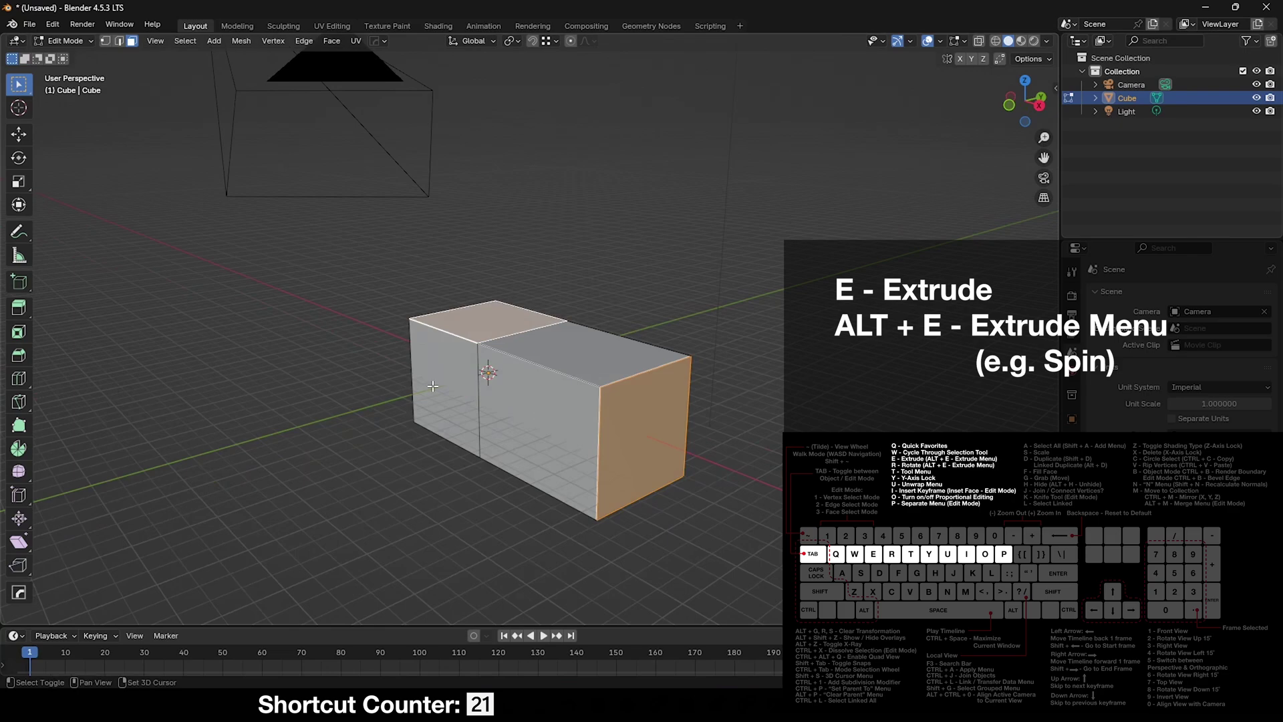
key("e")
left_click(713, 425)
- Spin the block's end face about the 3D cursor from the front view
key("KP_1")
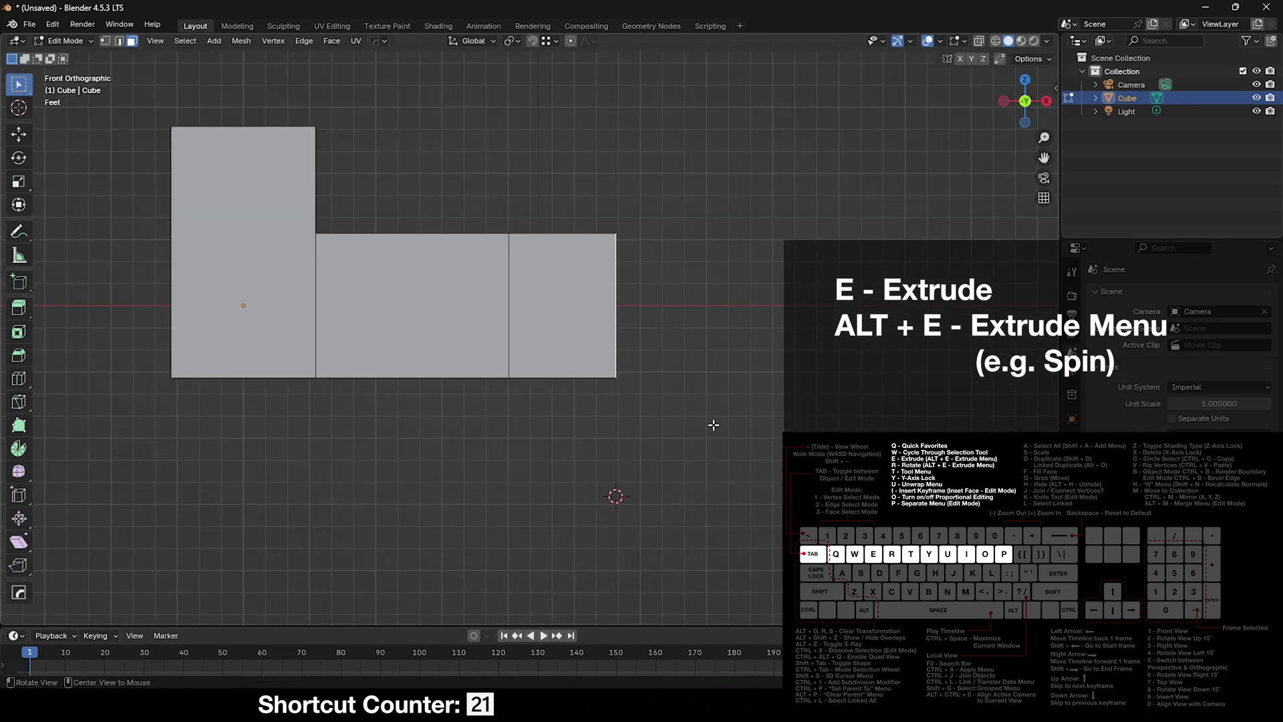
key("alt+e")
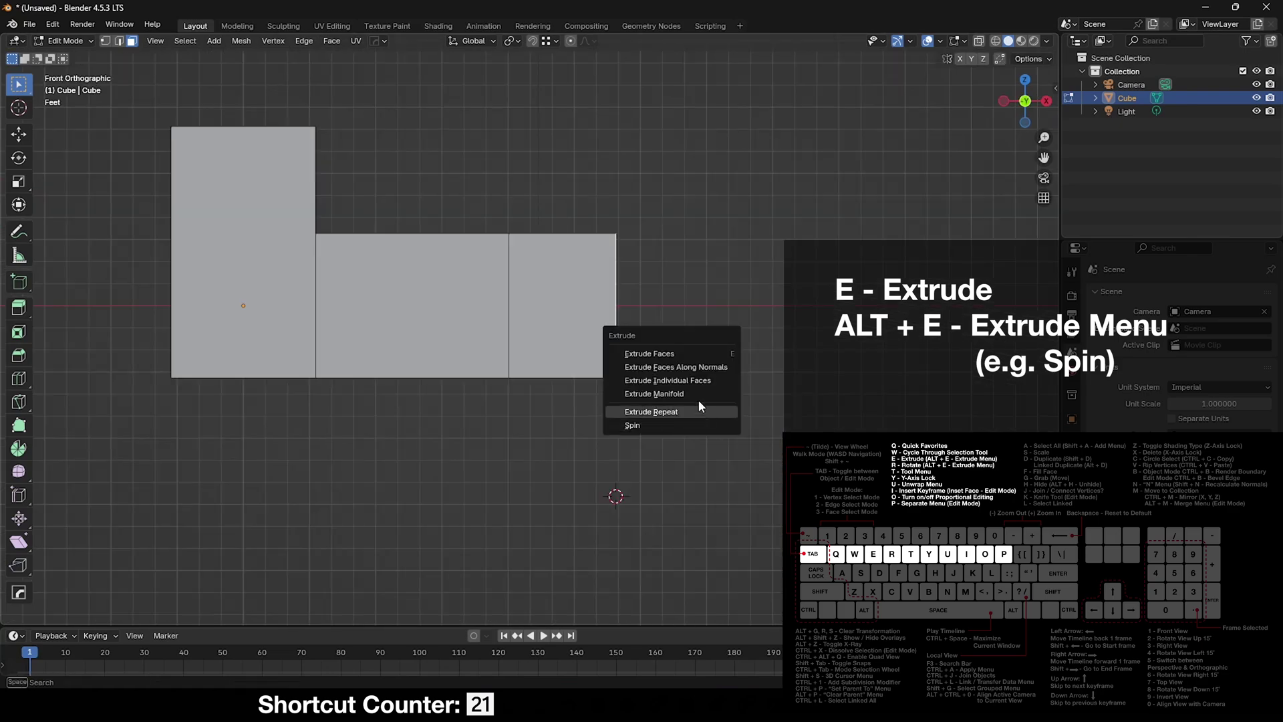
left_click(648, 425)
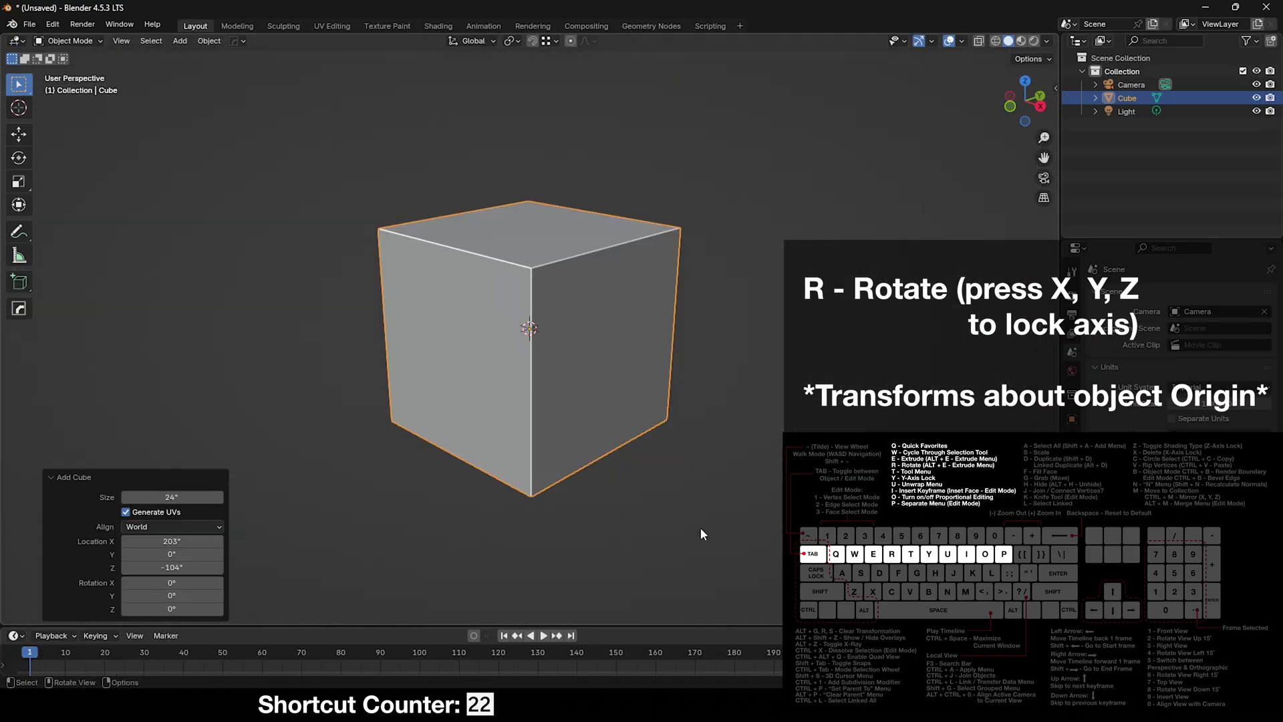
- Try rotating the cube locked to the X, Y and Z axes in turn, cancelling each rotation
key("r")
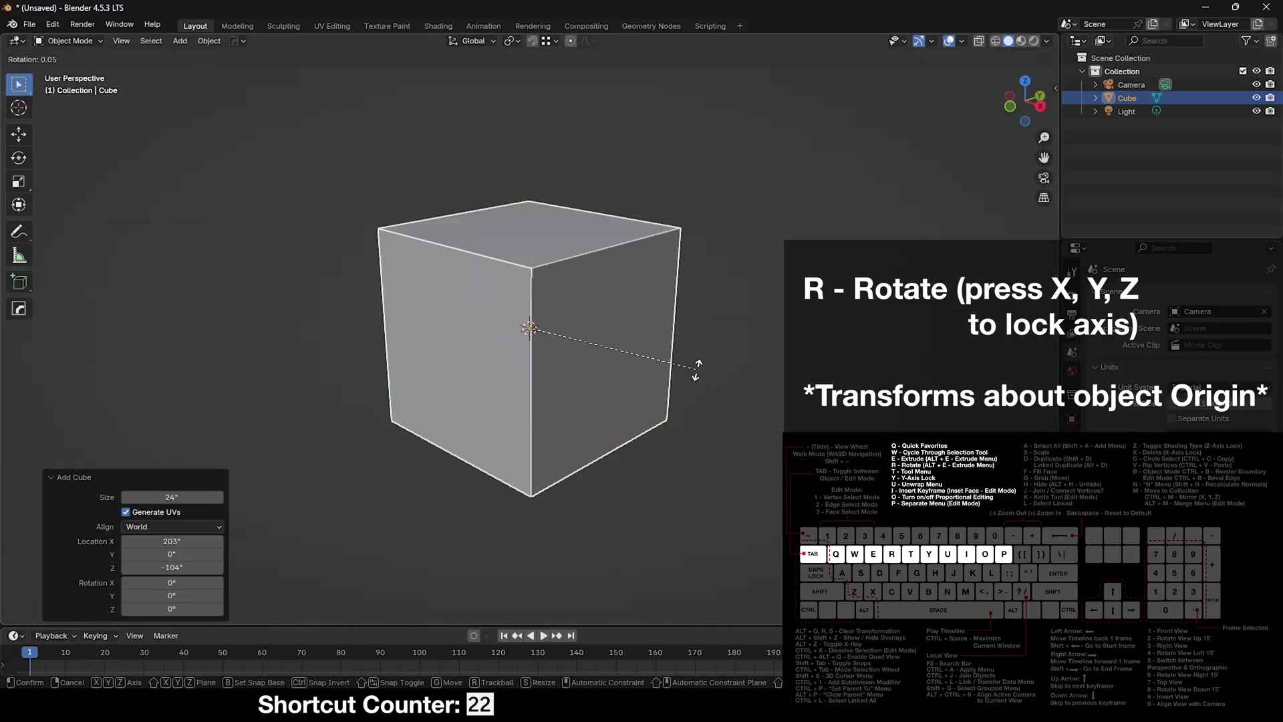
key("x")
right_click(675, 386)
key("r")
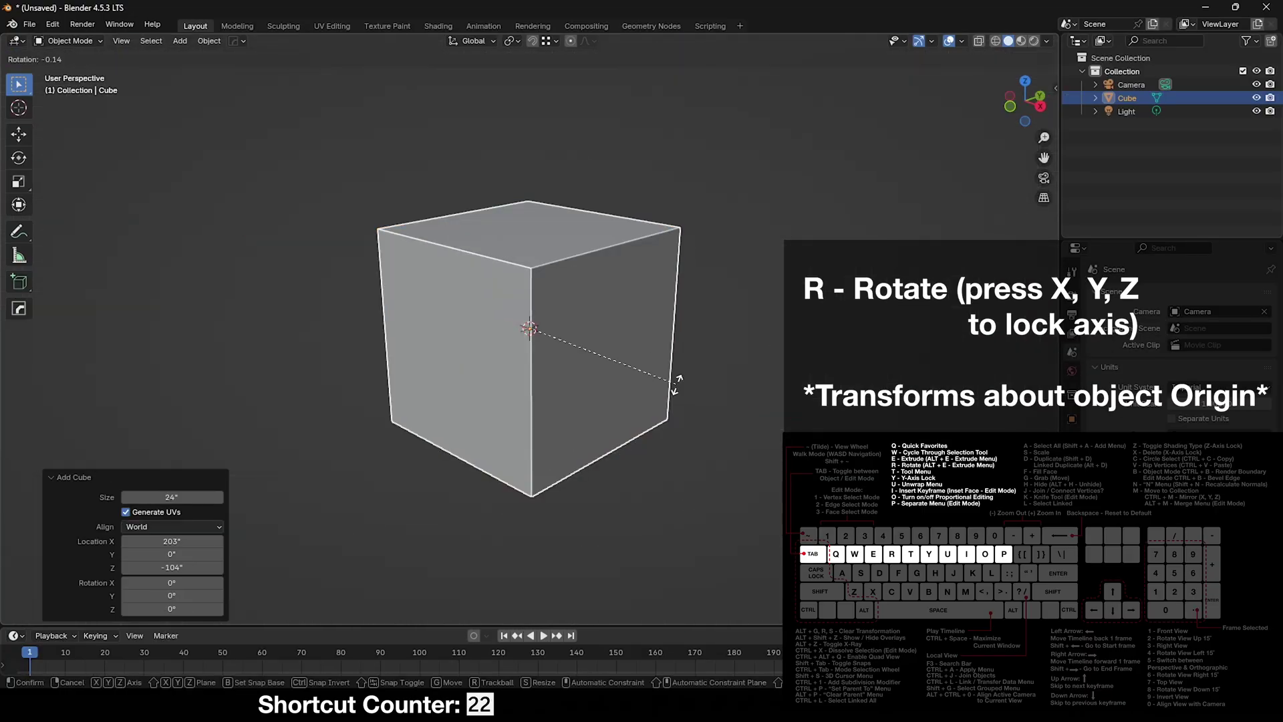
key("y")
key("Escape")
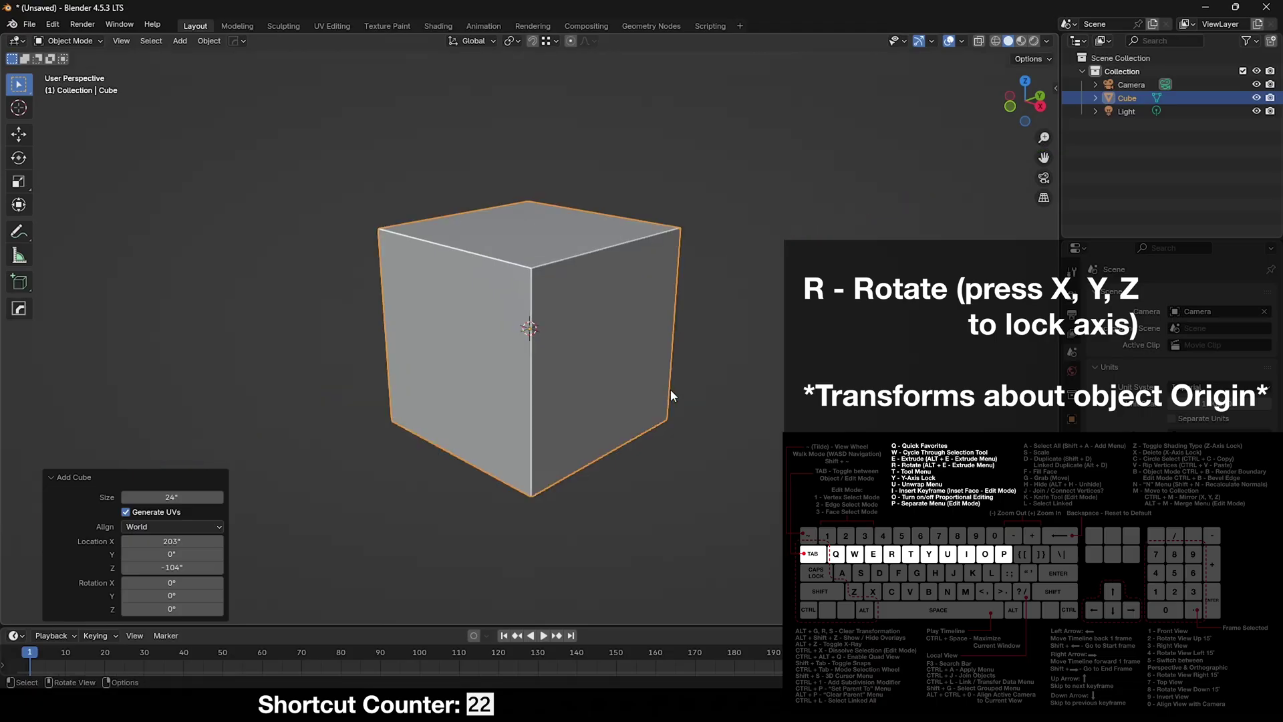
key("r")
key("z")
key("Escape")
- Hide the viewport's tool menu and show it again
key("t")
key("t")
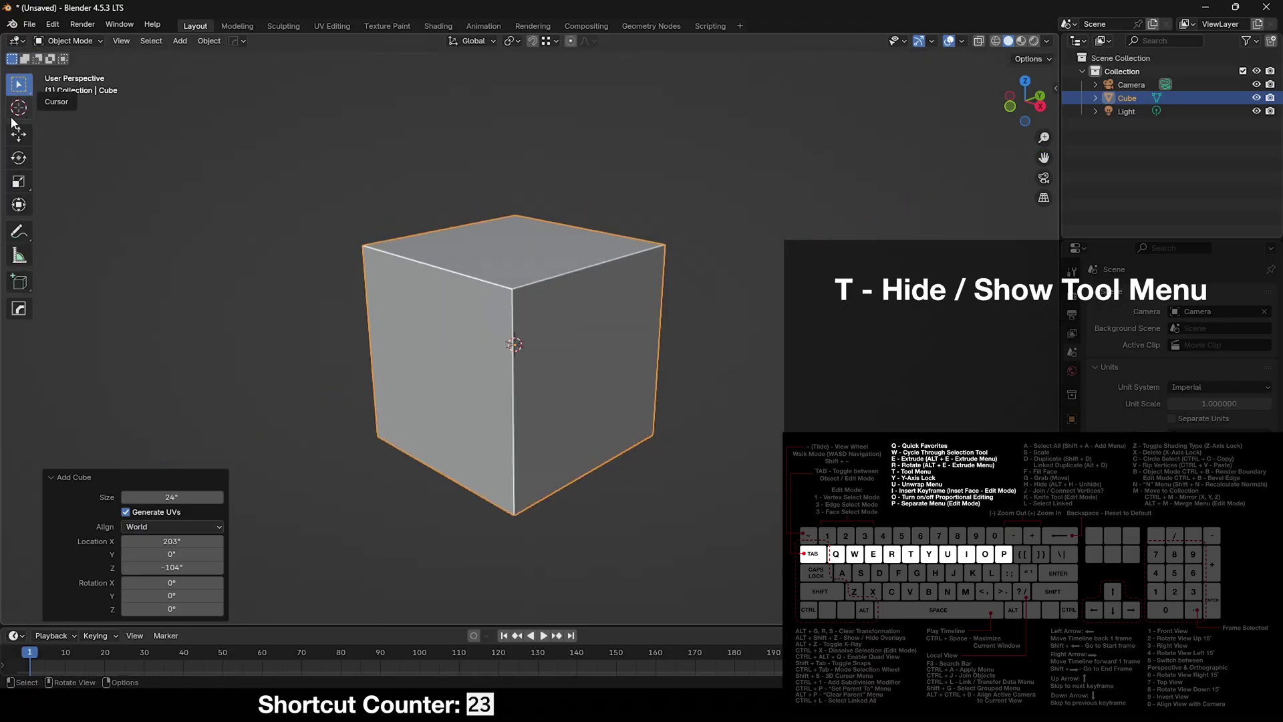
- Try rotating the cube freely about the global Y axis and cancel the rotation
middle_click_drag(587, 421, 585, 421, "shift")
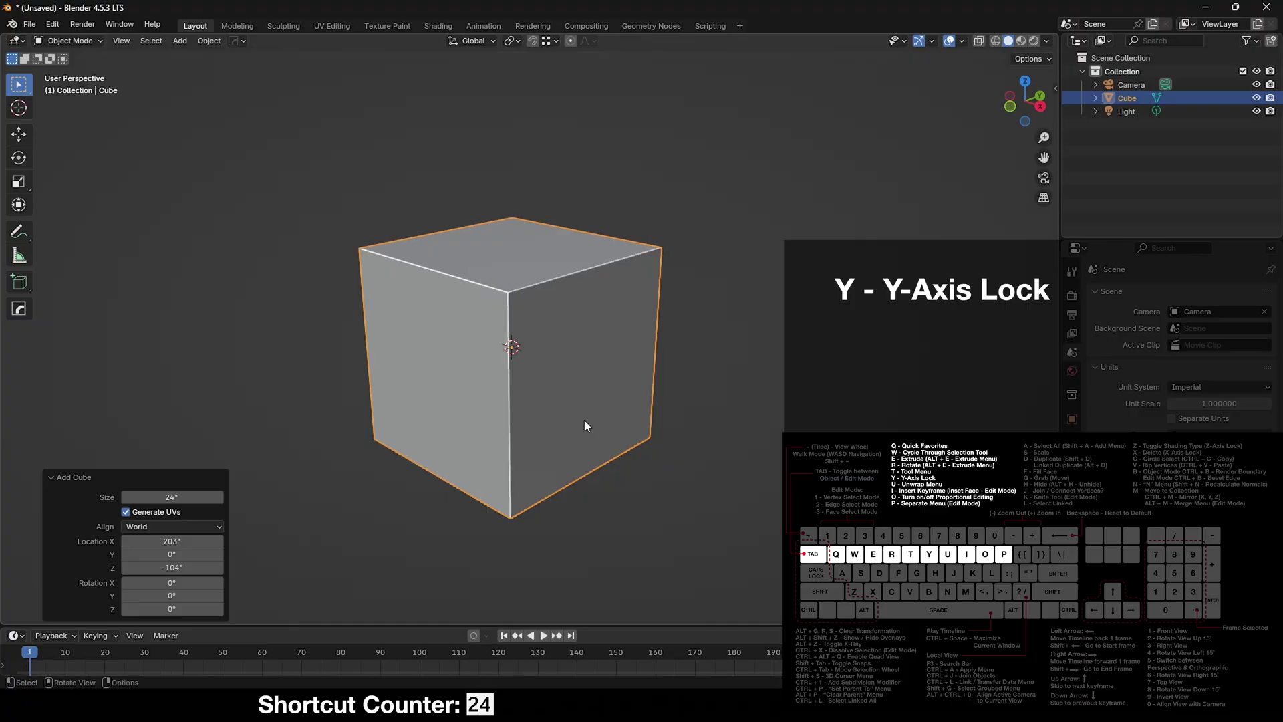
key("r")
key("y")
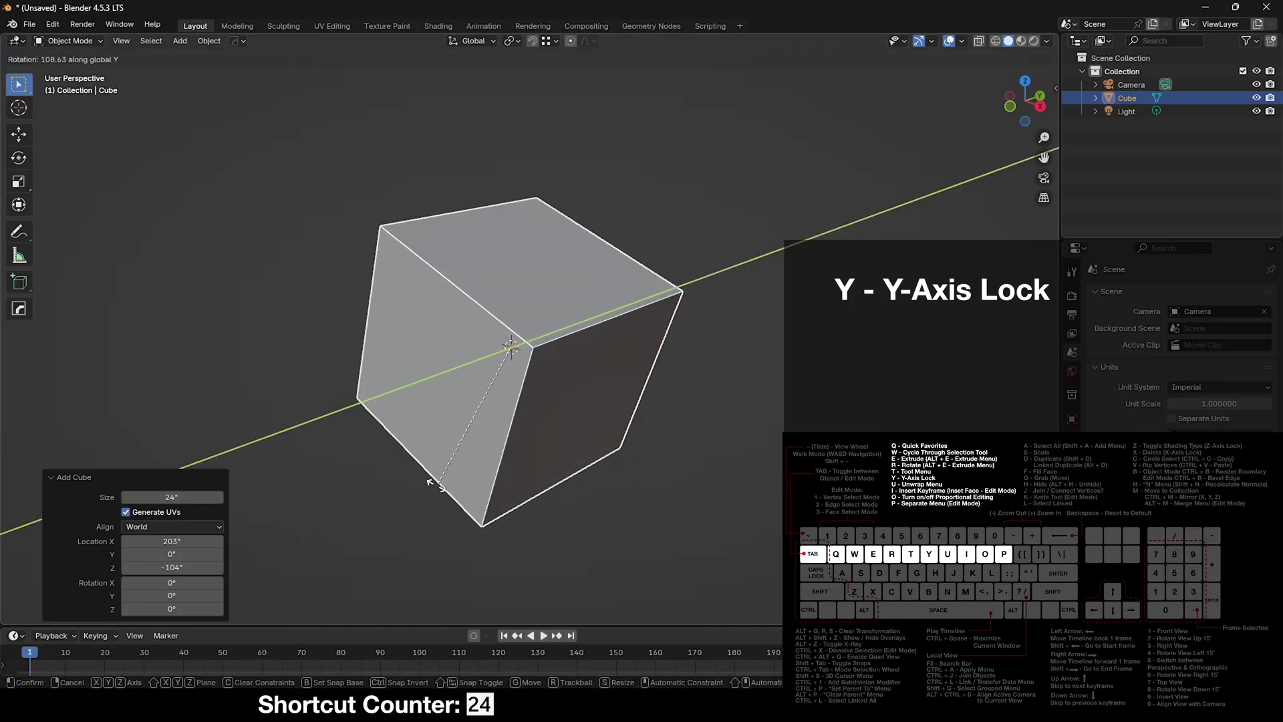
key("u")
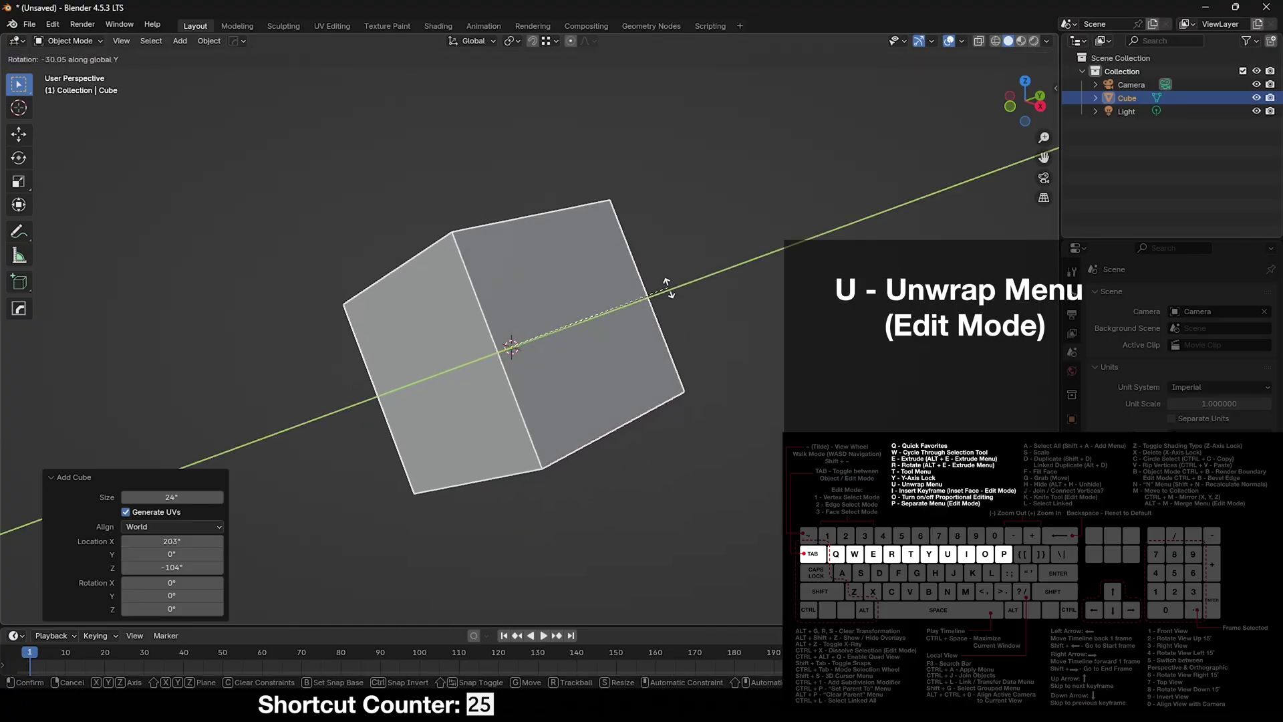
right_click(667, 286)
- Open the cube's UV unwrap menu in Edit Mode, and insert a keyframe for the cube in Object Mode
middle_click_drag(684, 370, 631, 360, "shift")
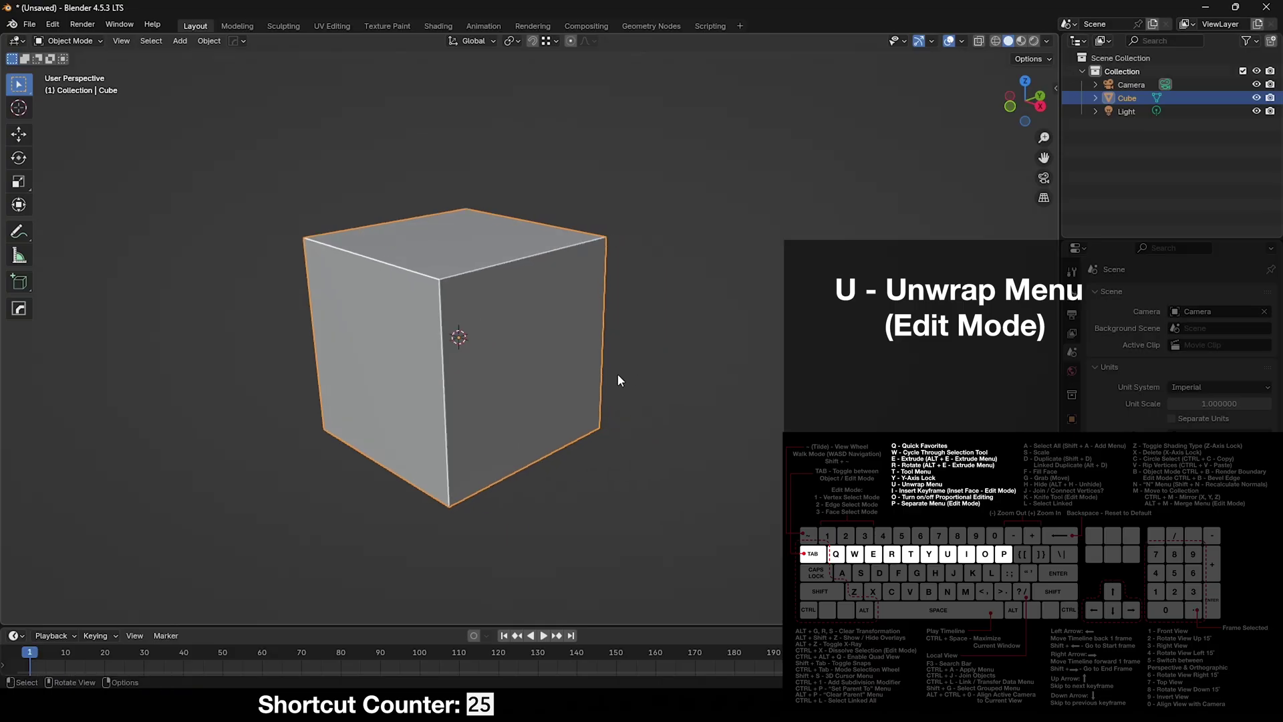
key("Tab")
key("u")
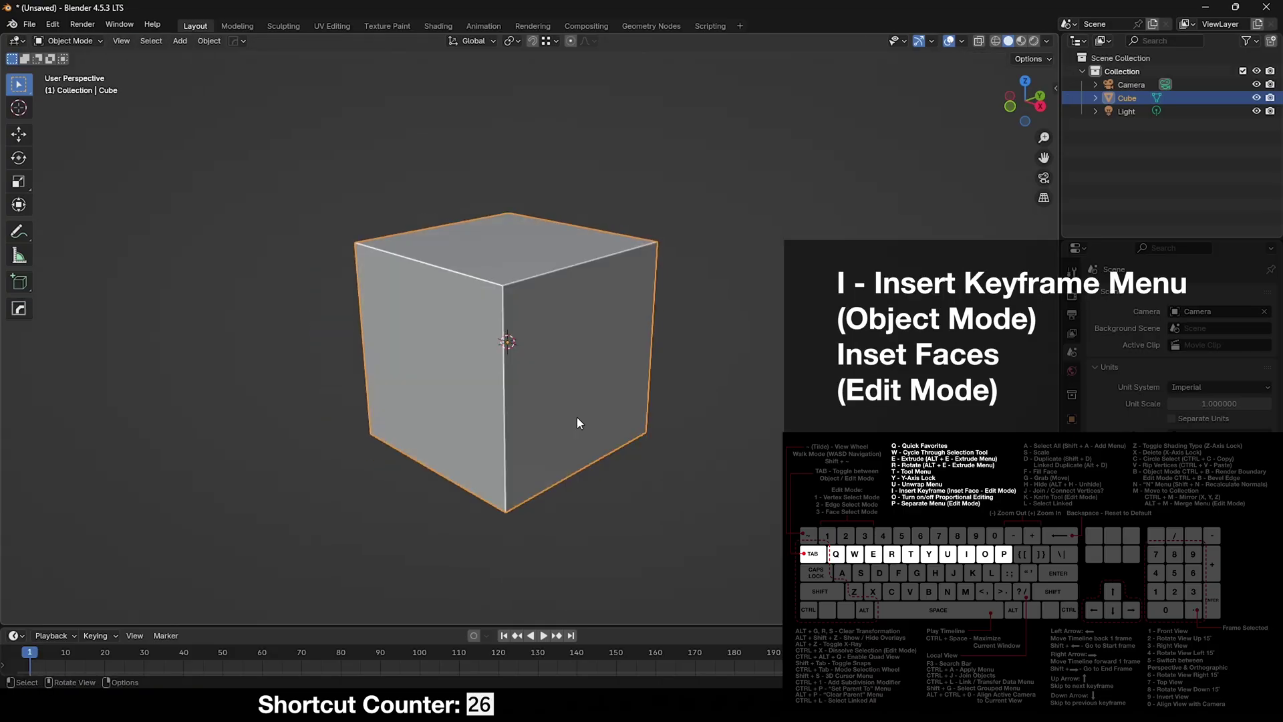
key("i")
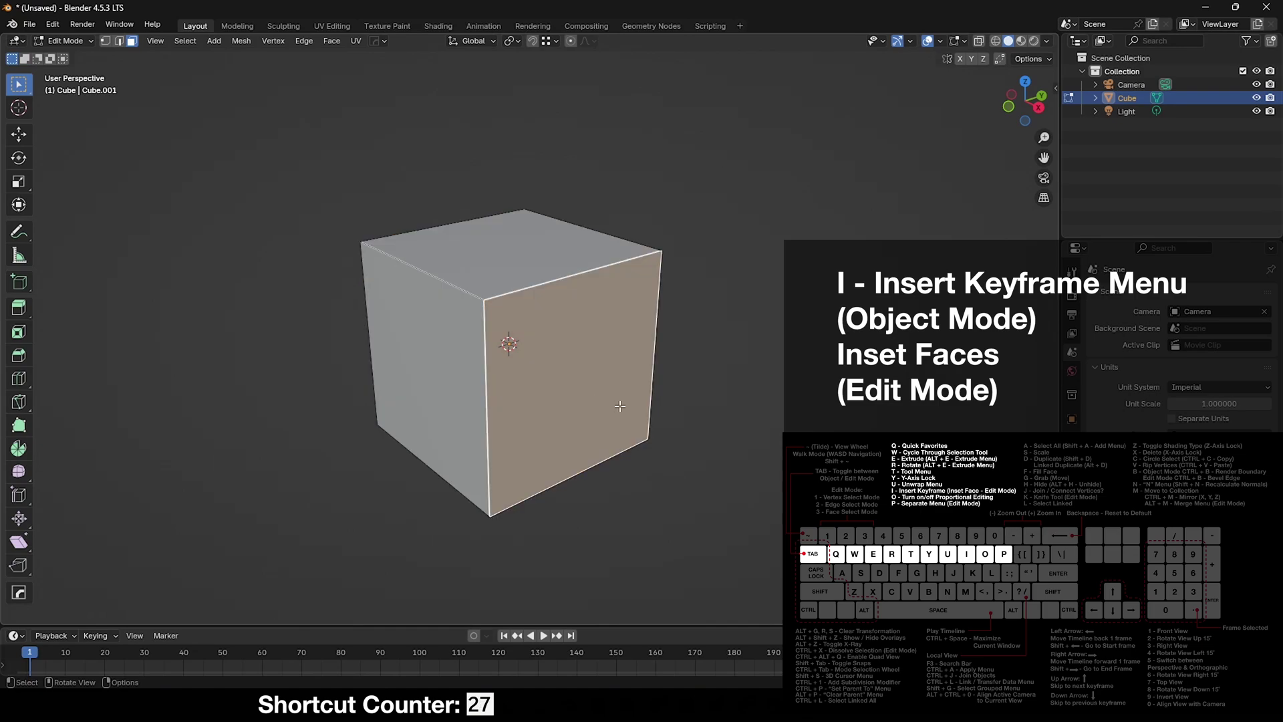
- Inset the cube's selected right face evenly inside its border
key("i")
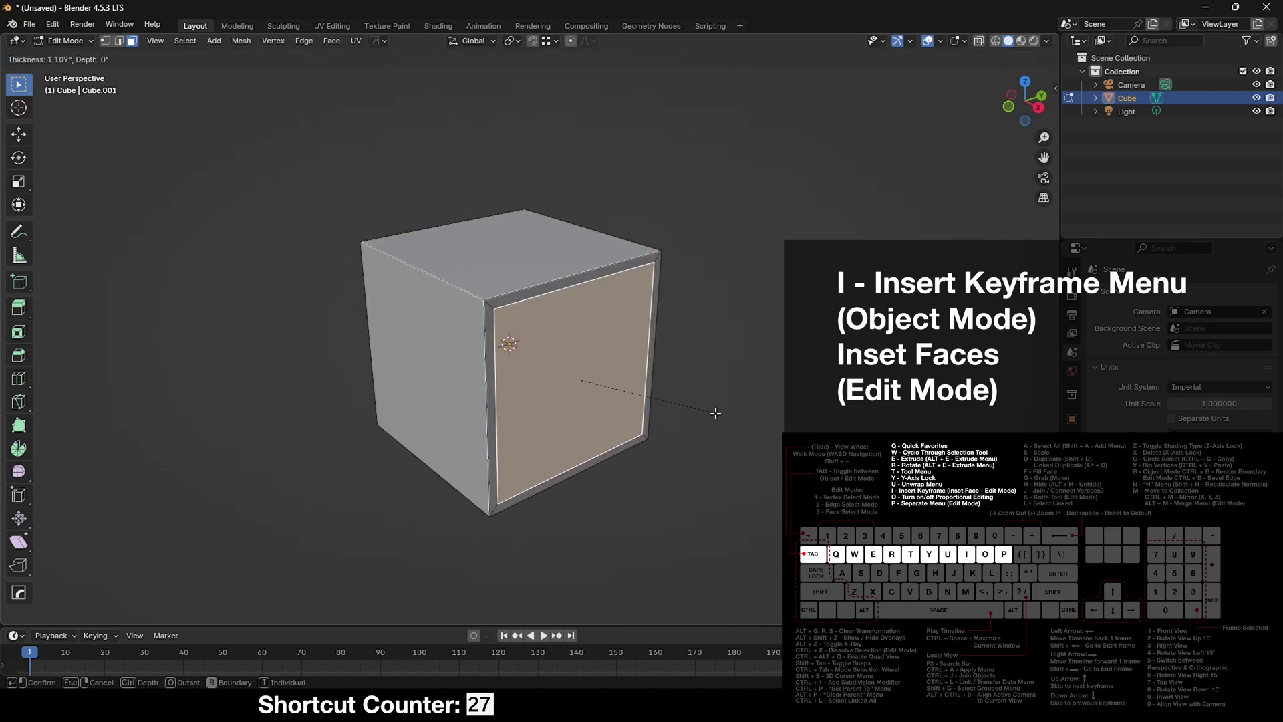
left_click(701, 414)
- Select the cube's top and left faces and inset them as individual faces
left_click(508, 258)
left_click(432, 341, "shift")
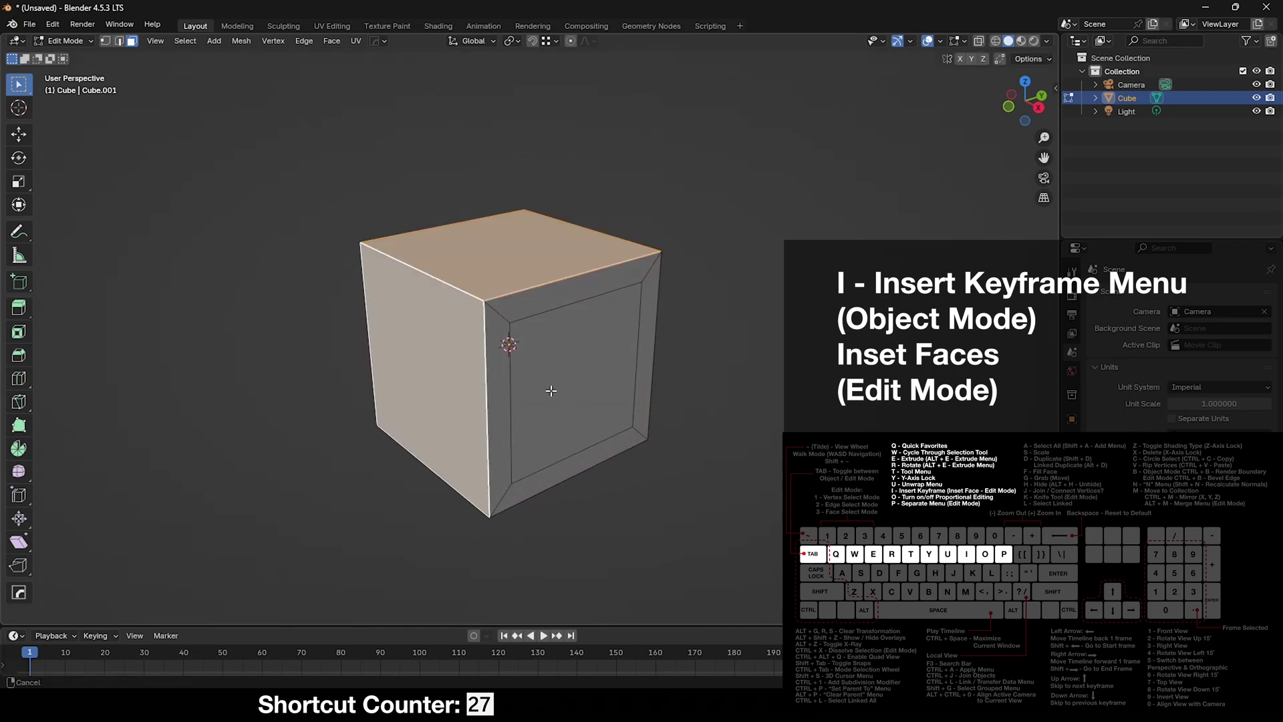
middle_click_drag(550, 393, 552, 395, "shift")
key("i")
key("i")
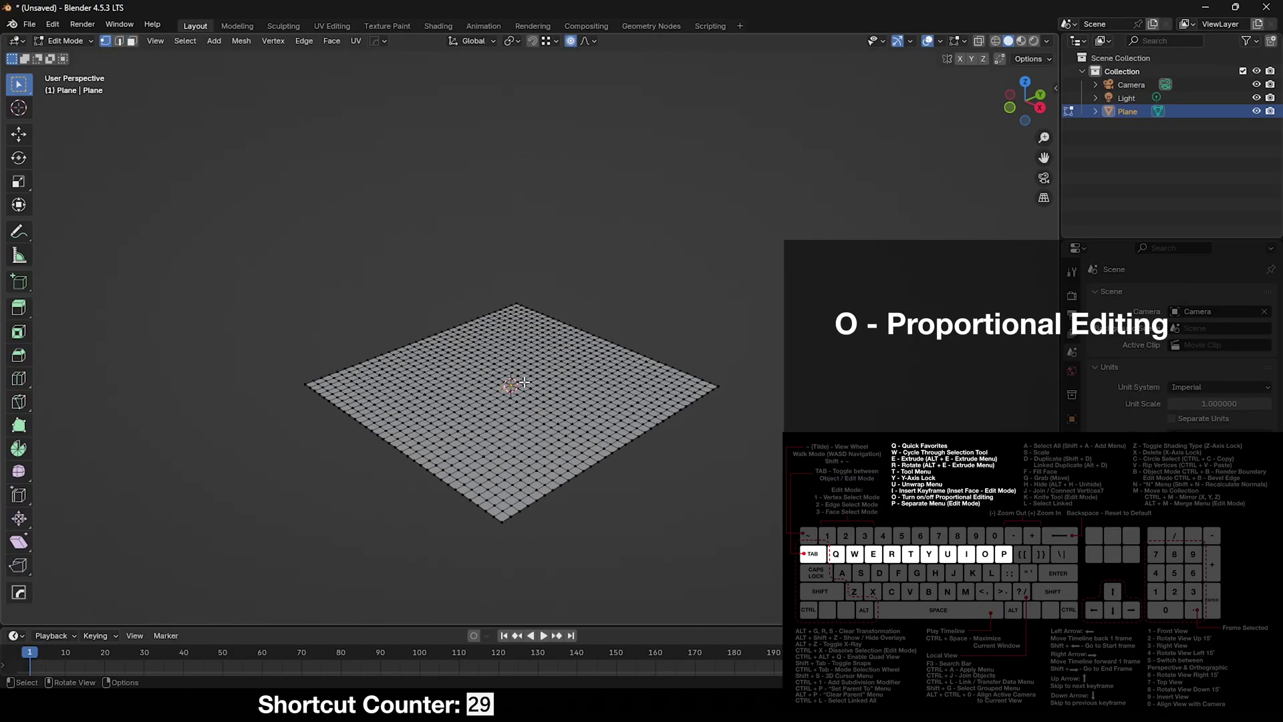
- Move the subdivided plane's centre along Z with proportional editing, adjusting the influence radius
key("g")
key("z")
scroll(529, 354, "up", 3)
scroll(529, 354, "up", 4)
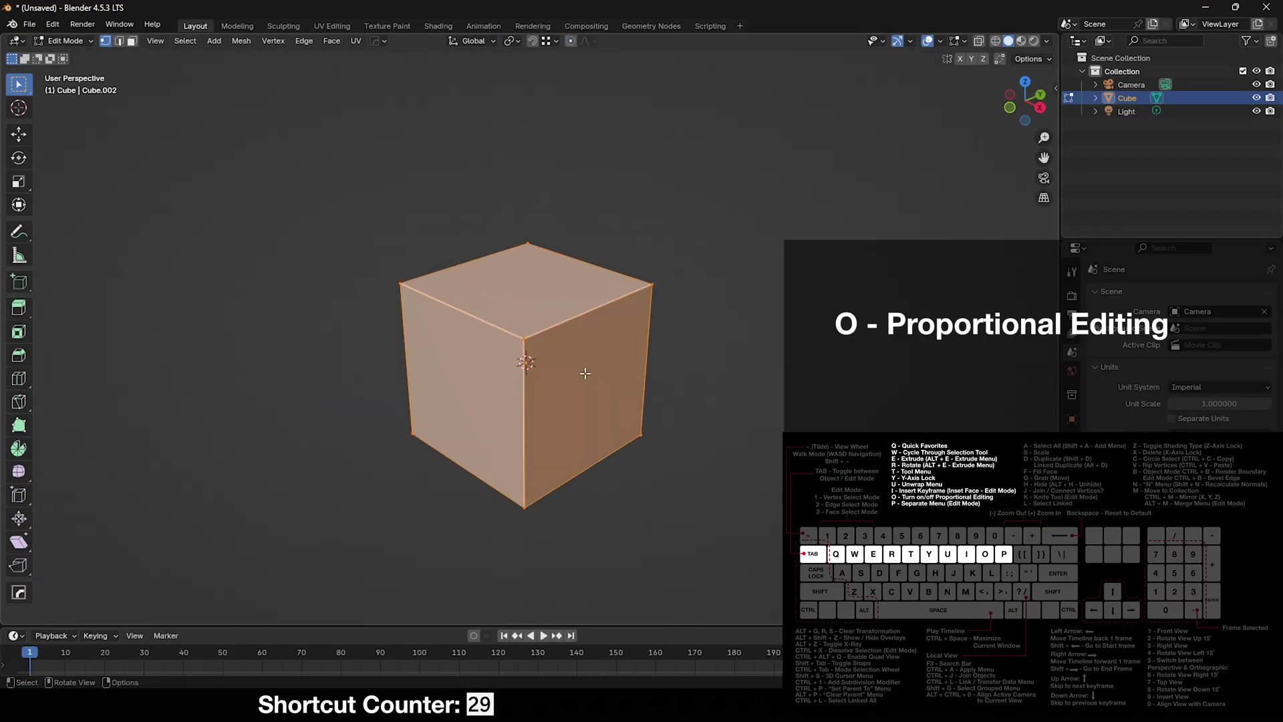
- Duplicate the cube's geometry within the XY plane, offset about 15" in X and 51" in Y
key("shift+d")
key("shift+z")
left_click(869, 314)
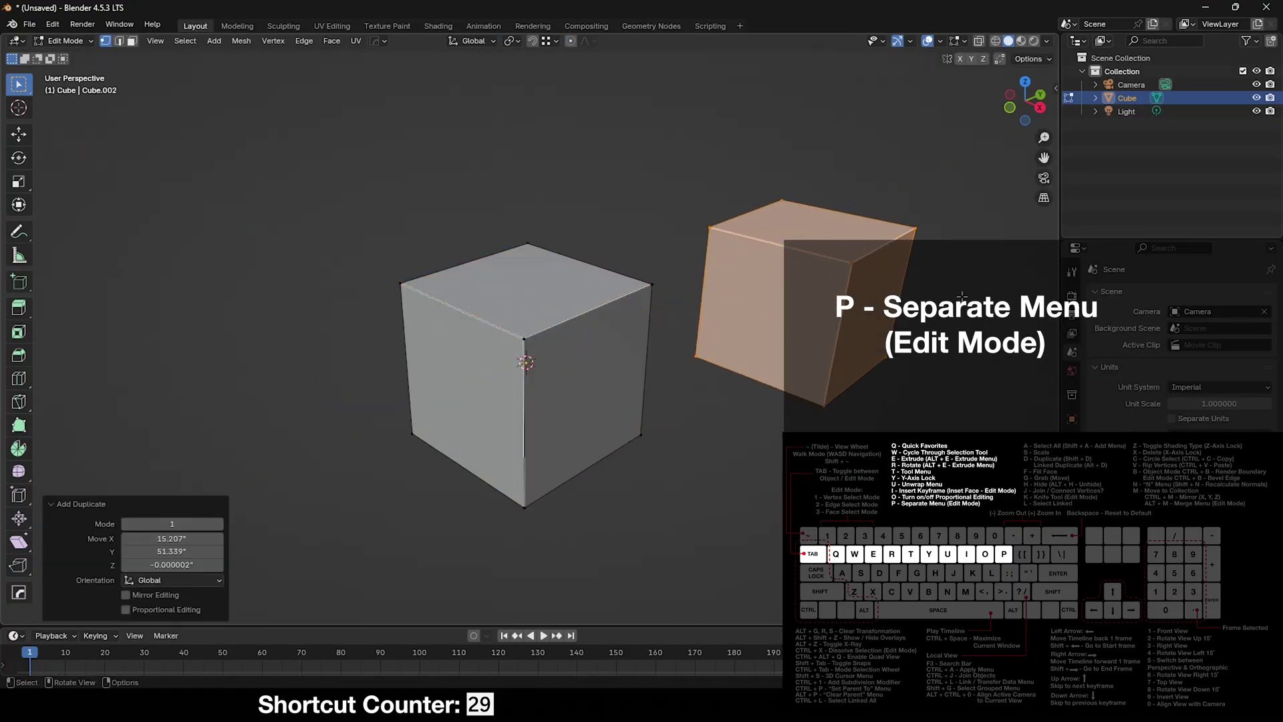
- Duplicate the copied cube within the XY plane, offset about 25" in X and -52" in Y
middle_click_drag(776, 357, 742, 332, "shift")
key("shift+d")
key("shift+z")
left_click(720, 461)
- Select all geometry of the rear cube and separate it into its own object by Selection
scroll(724, 421, "down", 3)
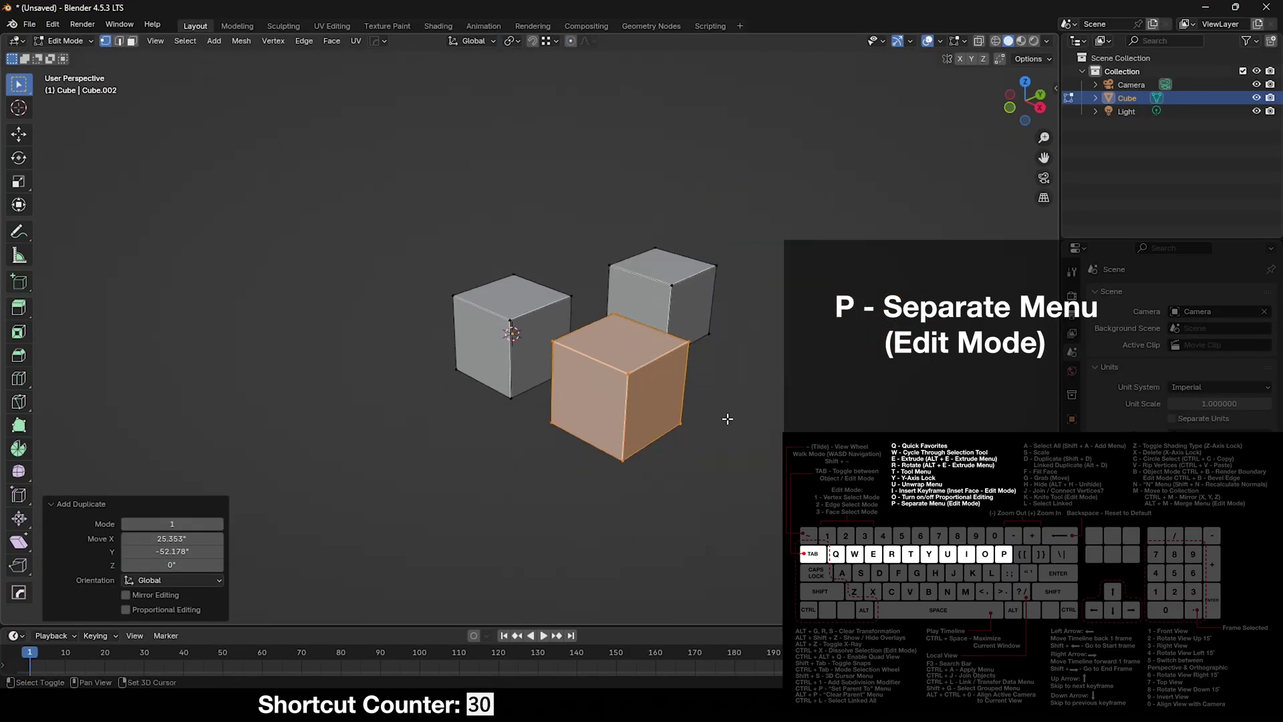
key("a")
key("p")
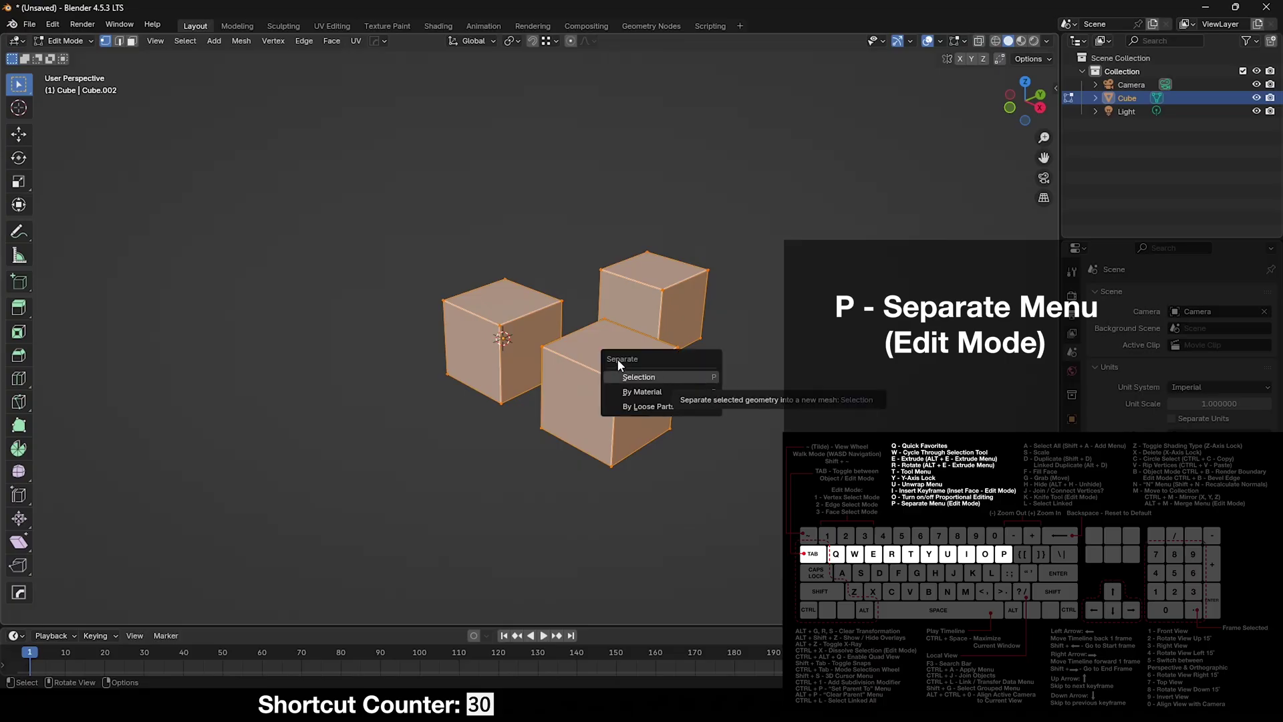
left_click(663, 289)
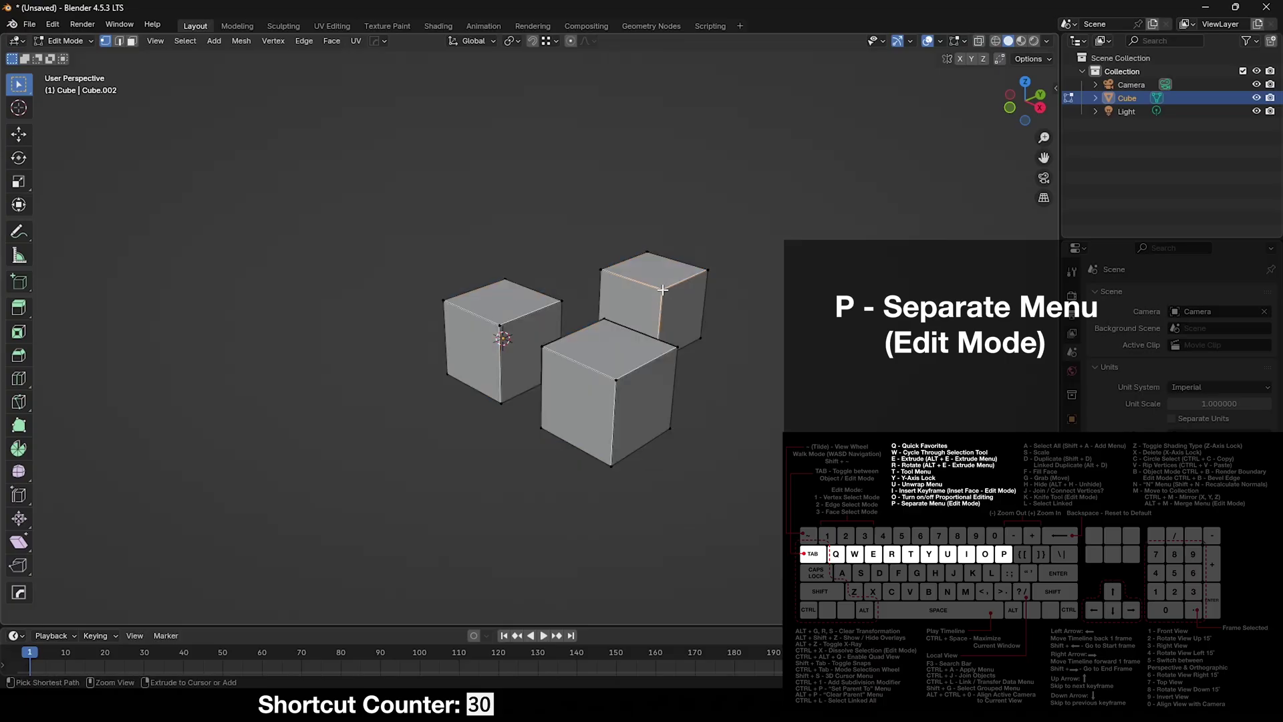
key("ctrl+l")
key("p")
left_click(662, 289)
- Separate the two remaining cubes By Loose Parts and return to Object Mode
key("a")
key("p")
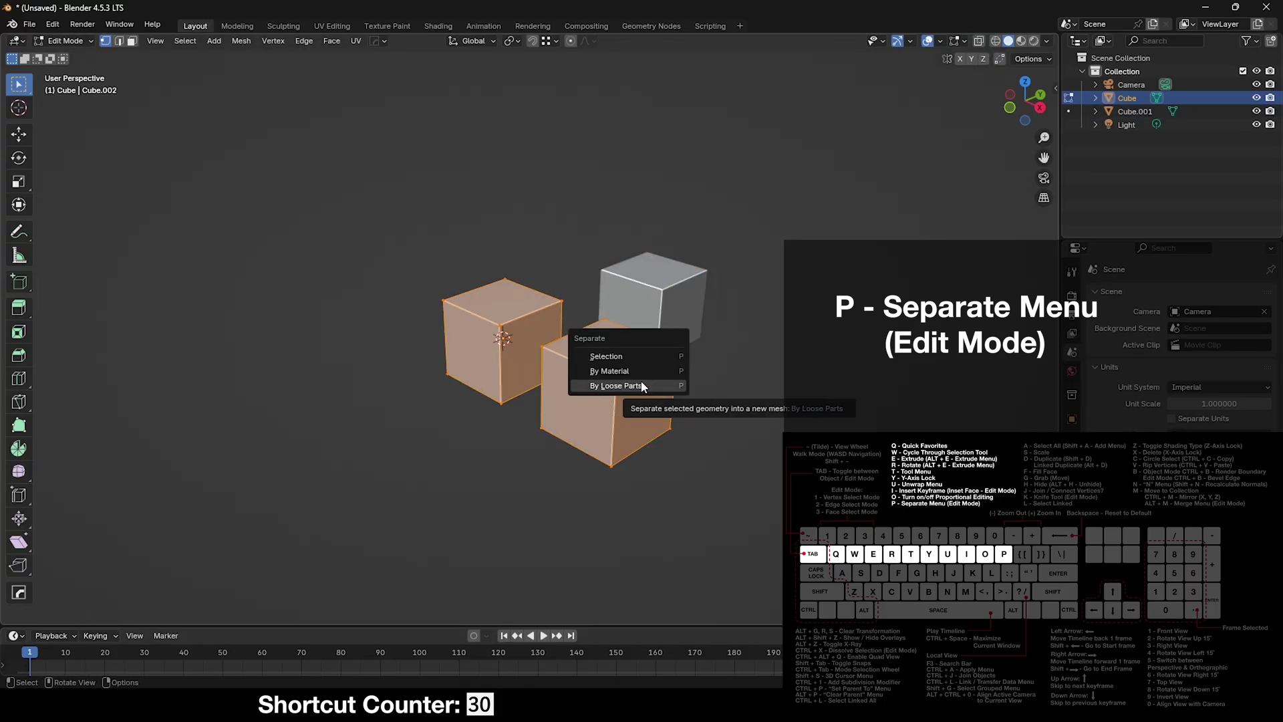
left_click(640, 386)
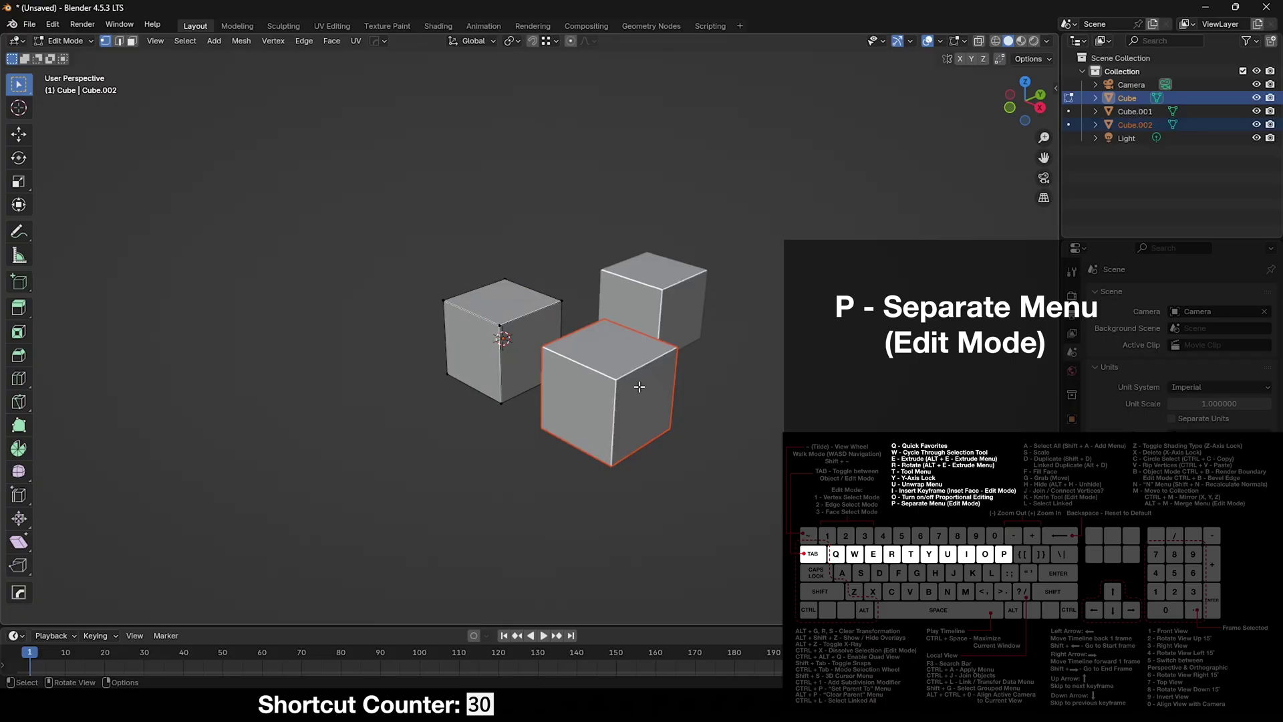
key("Tab")
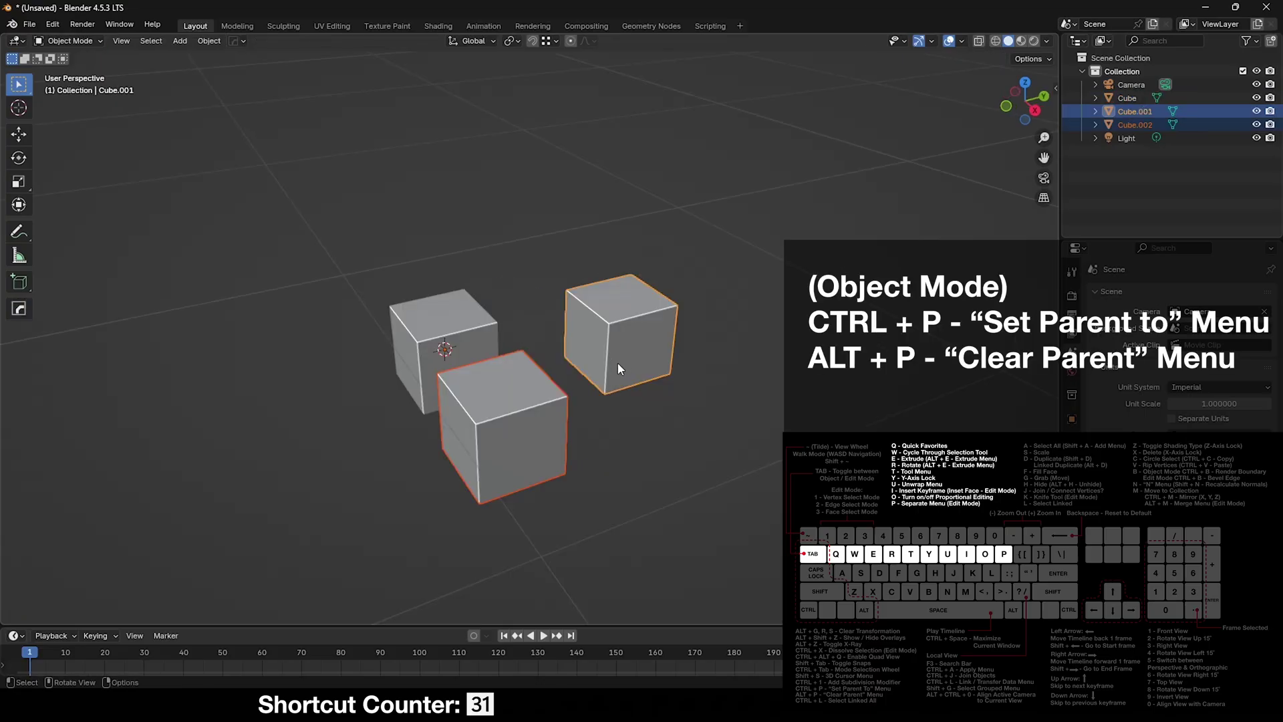
- Parent the front cube to the right-hand cube with Object (Keep Transform) and test the link with cancelled moves of the parent
key("ctrl+p")
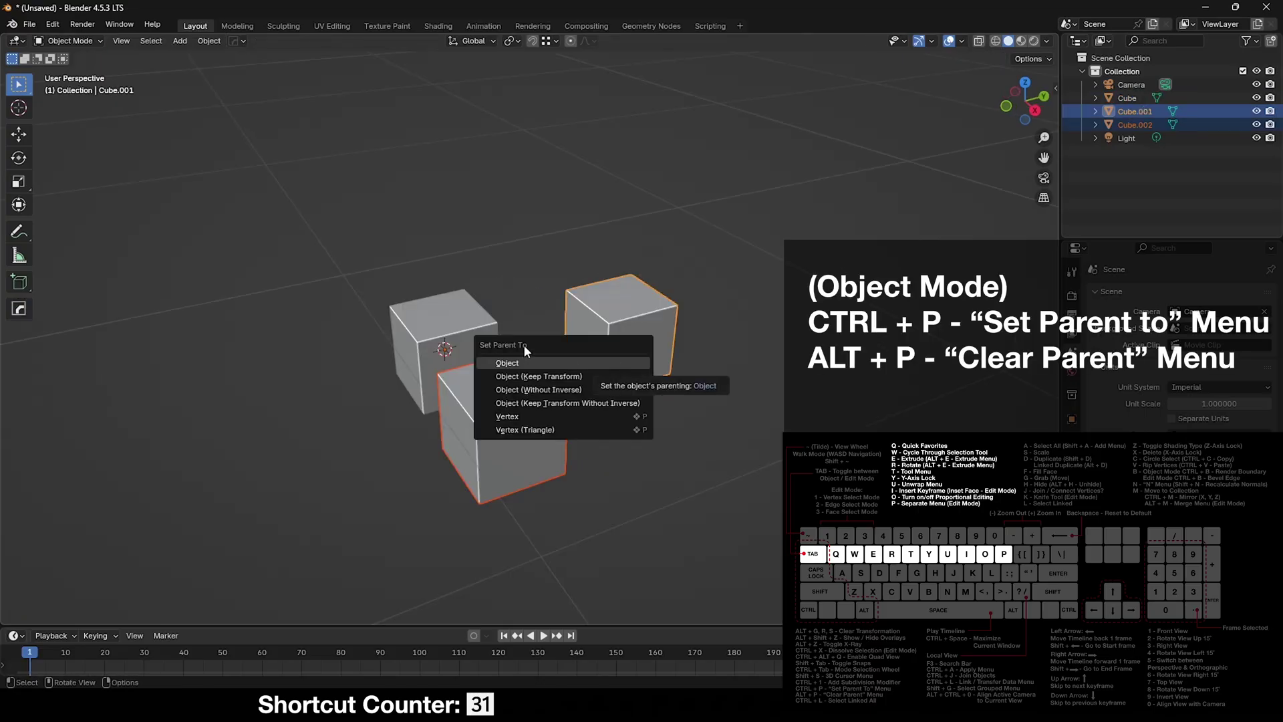
left_click(575, 377)
key("g")
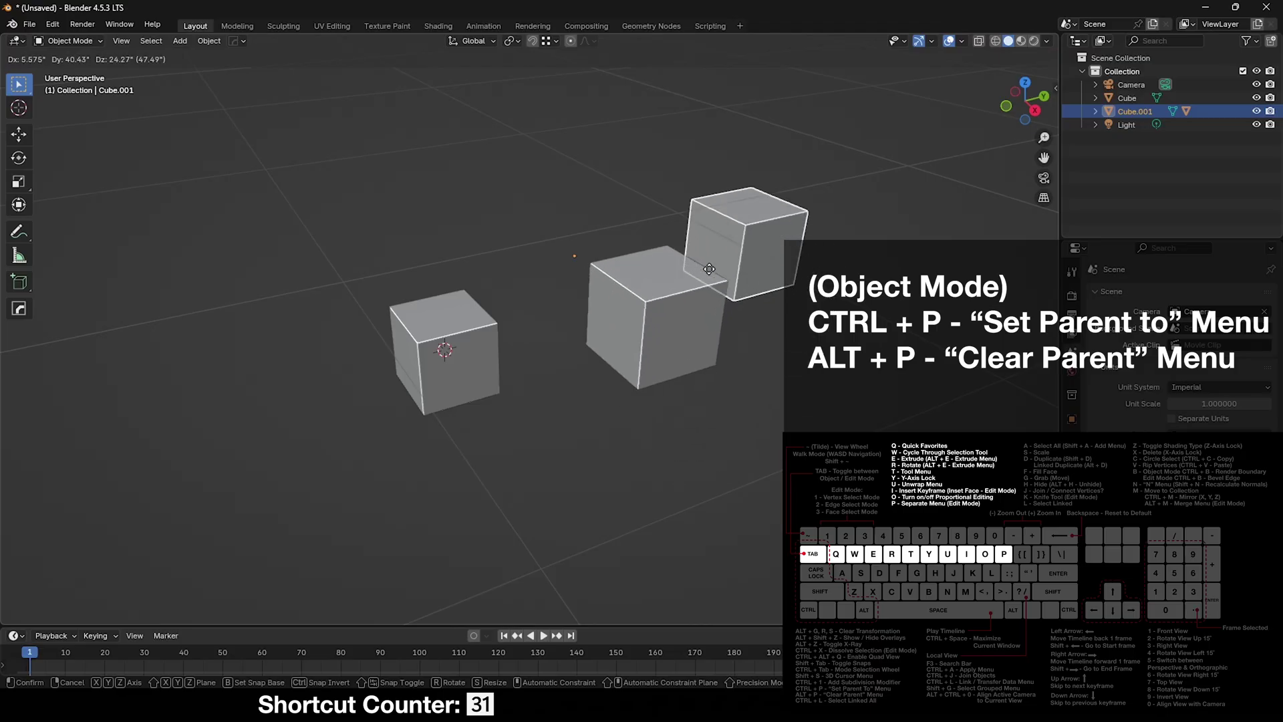
right_click(709, 269)
key("g")
right_click(487, 278)
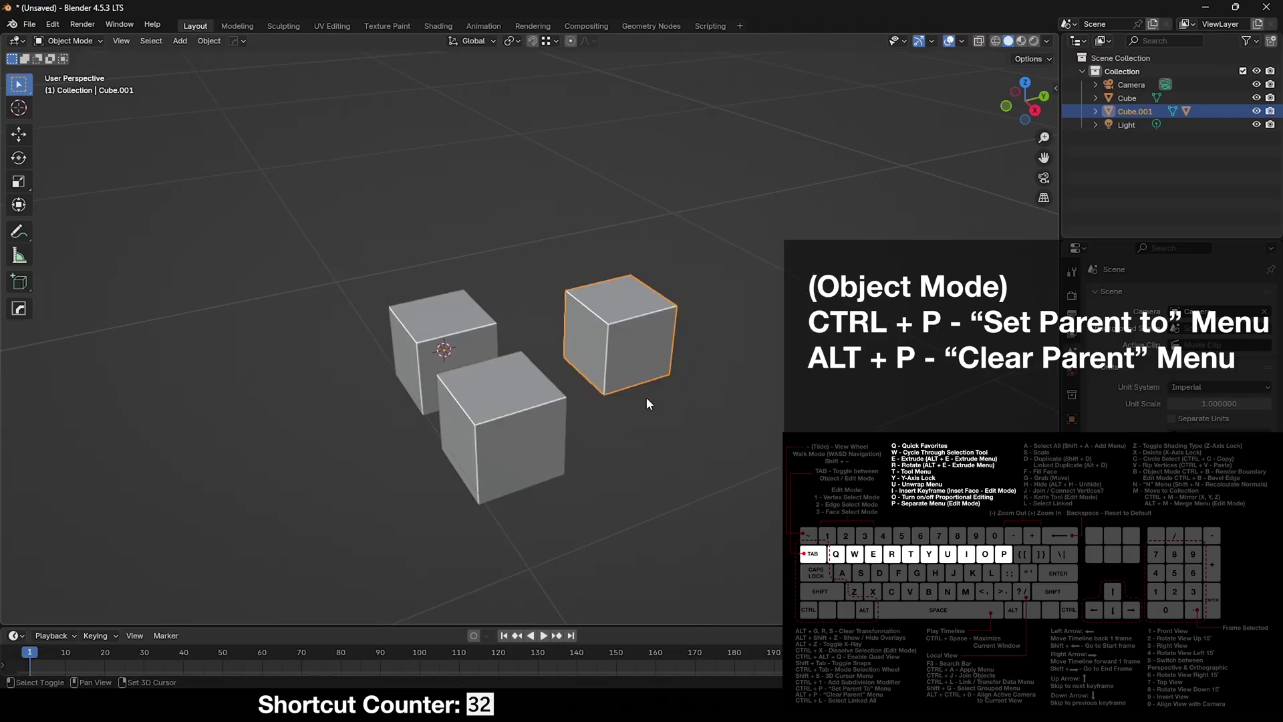
- Clear the front cube's parent and test-move both cubes separately
left_click(565, 395)
key("alt+p")
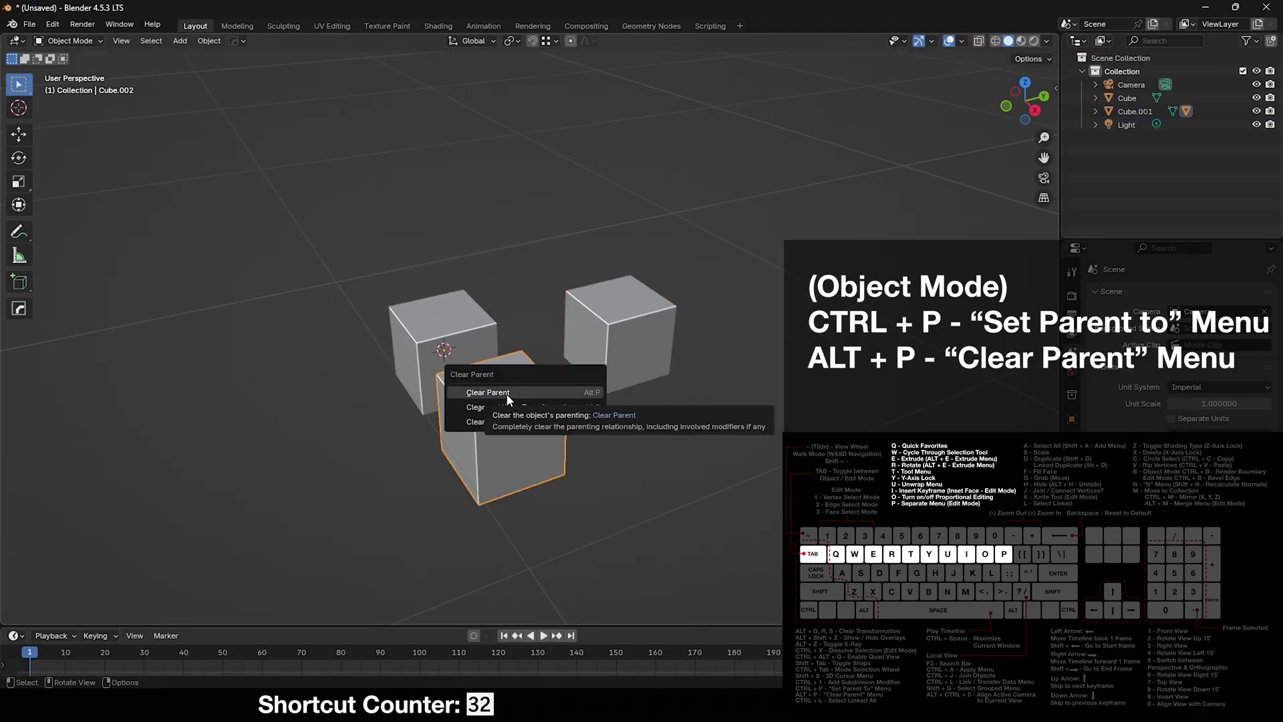
left_click(507, 394)
left_click(619, 365)
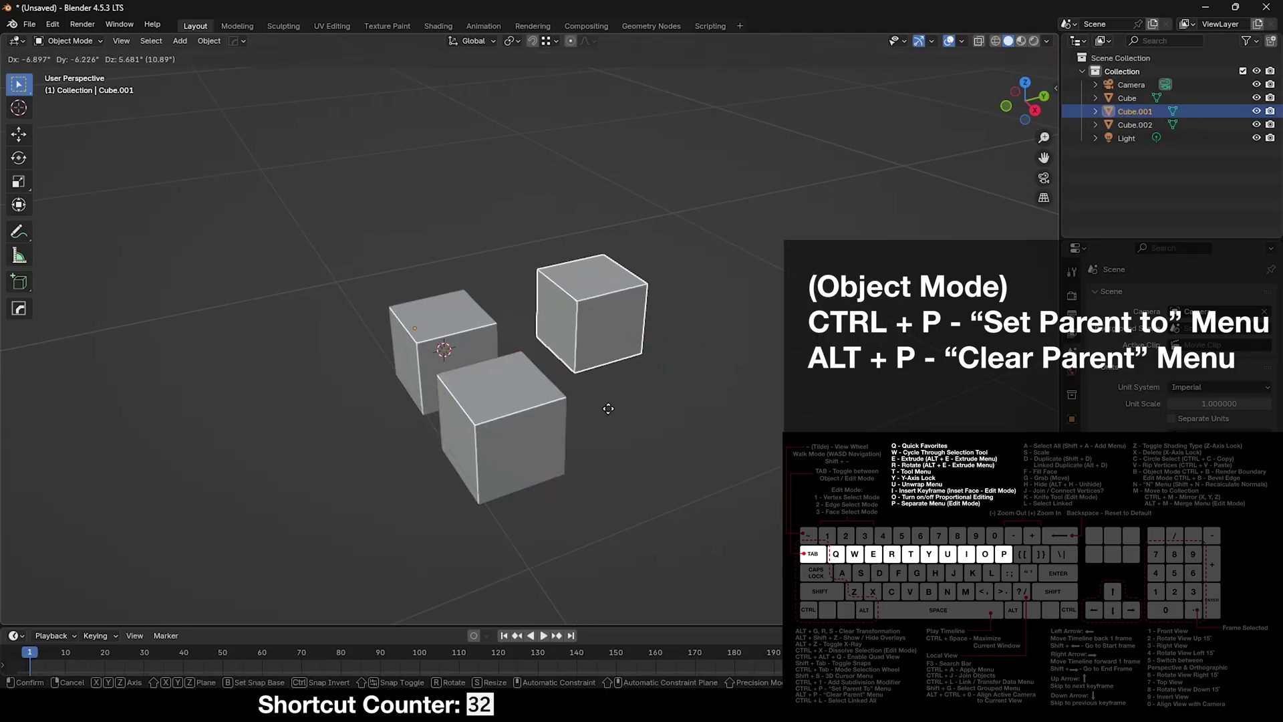
left_click(540, 442)
key("g")
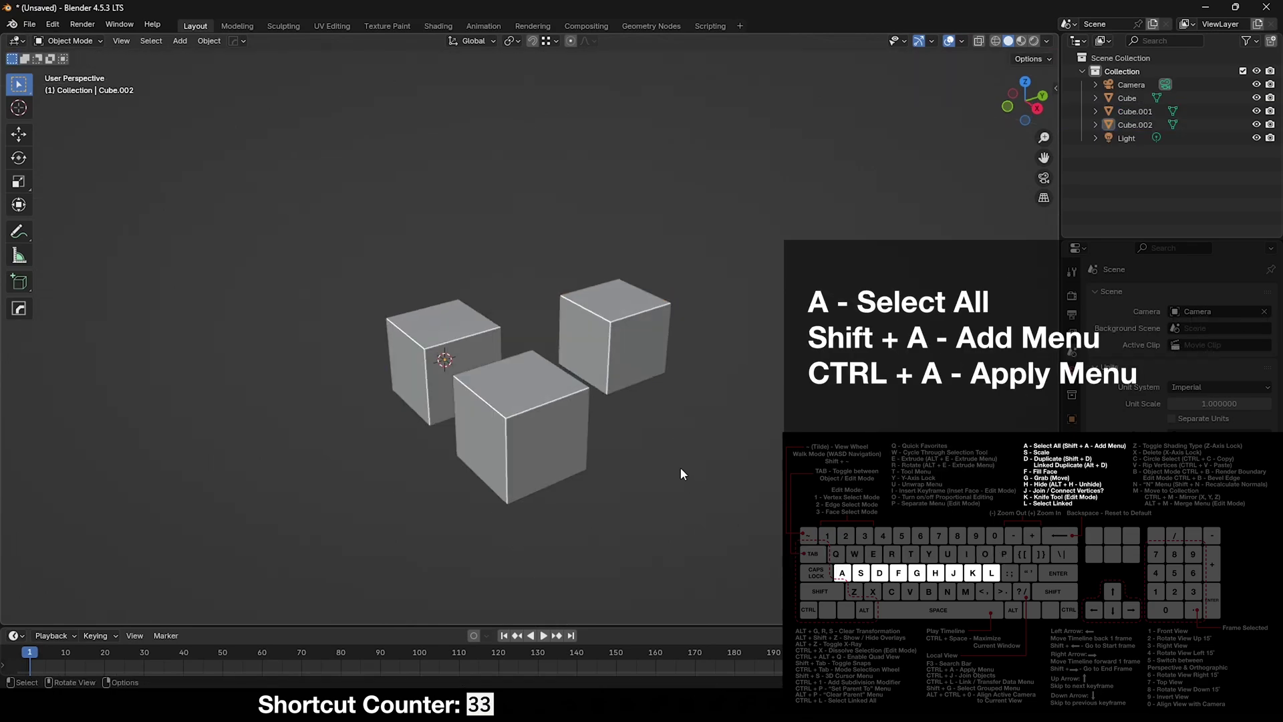
- Select and deselect all objects, and examine the available Add types and the Apply options for the front cube
key("a")
left_click(669, 472)
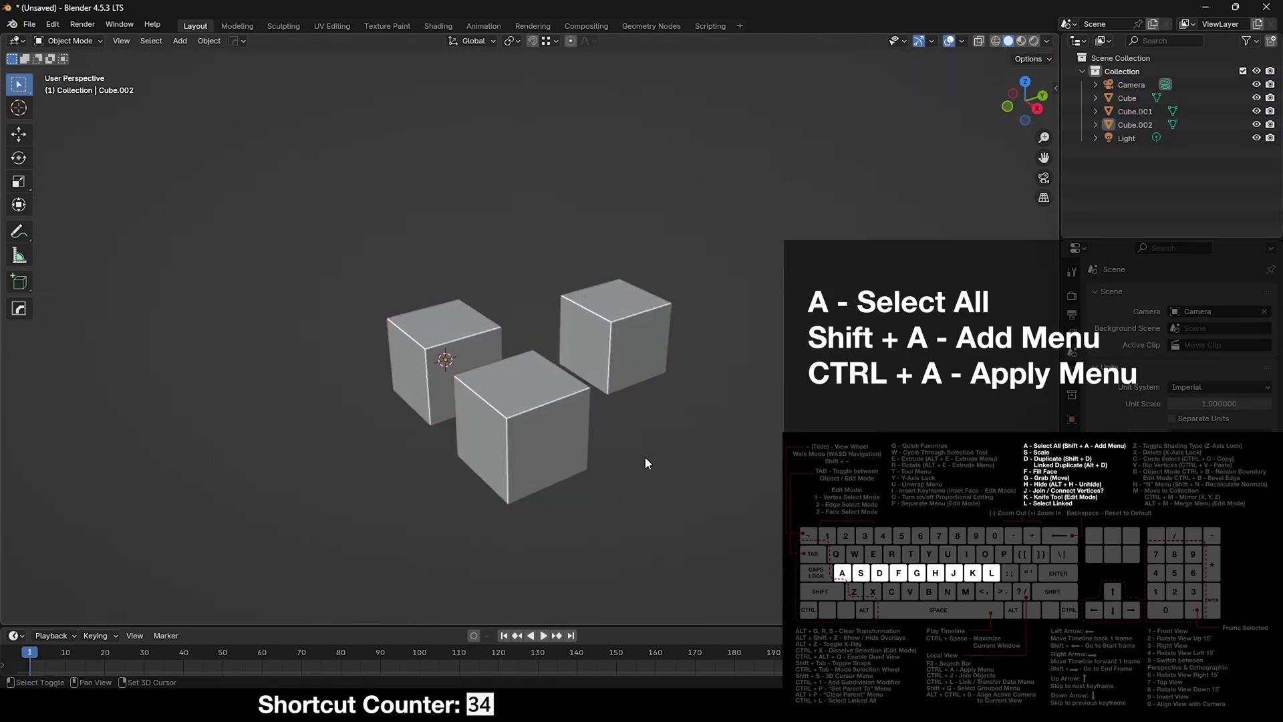
key("shift+a")
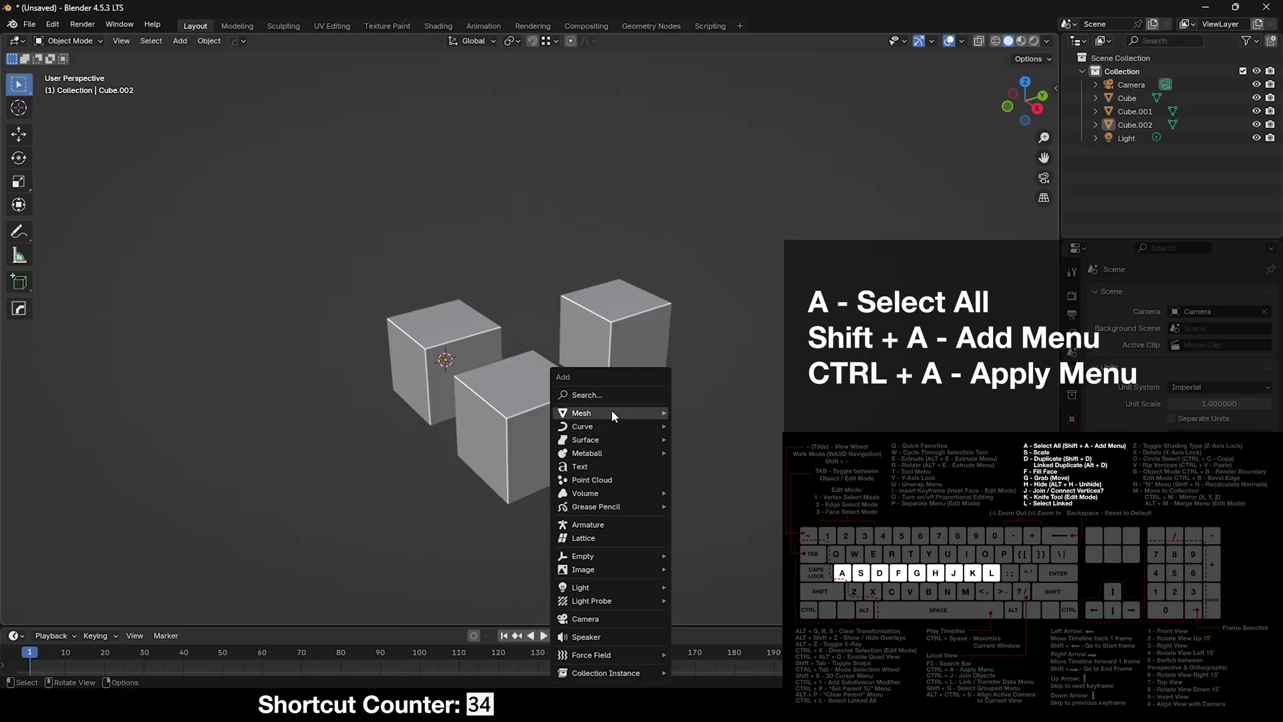
mouse_move(612, 412)
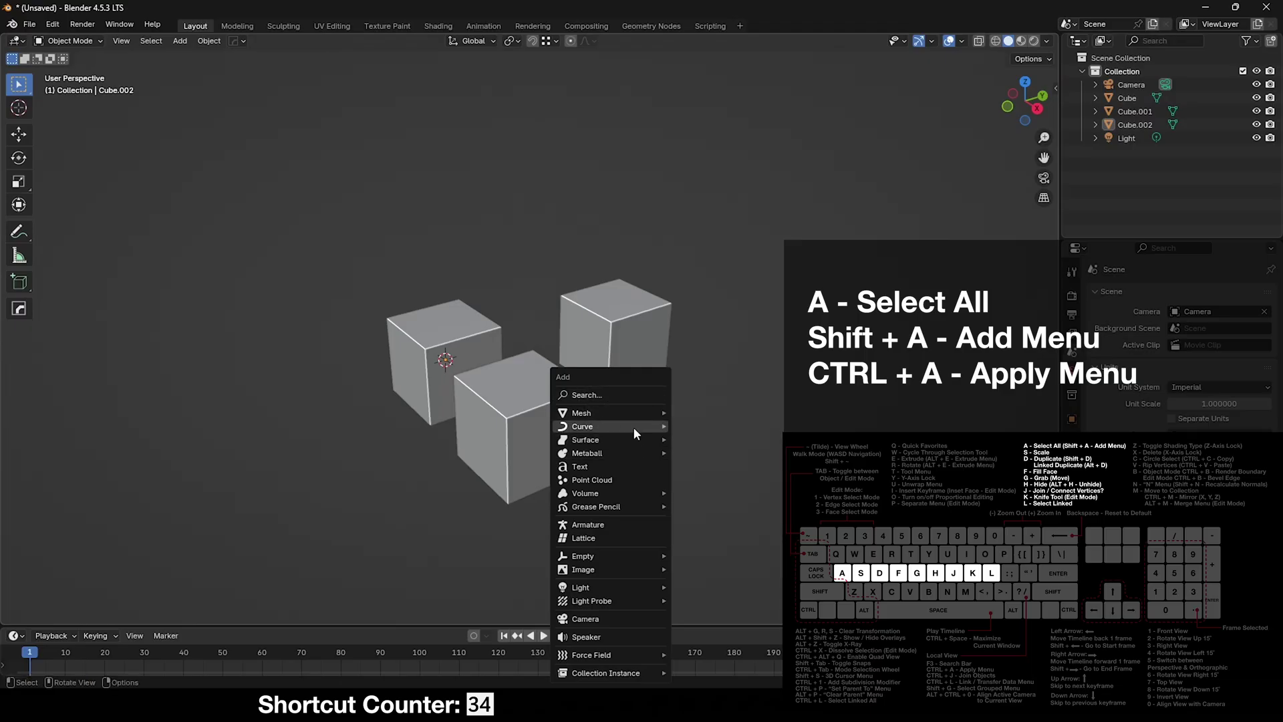
mouse_move(630, 596)
left_click(573, 469)
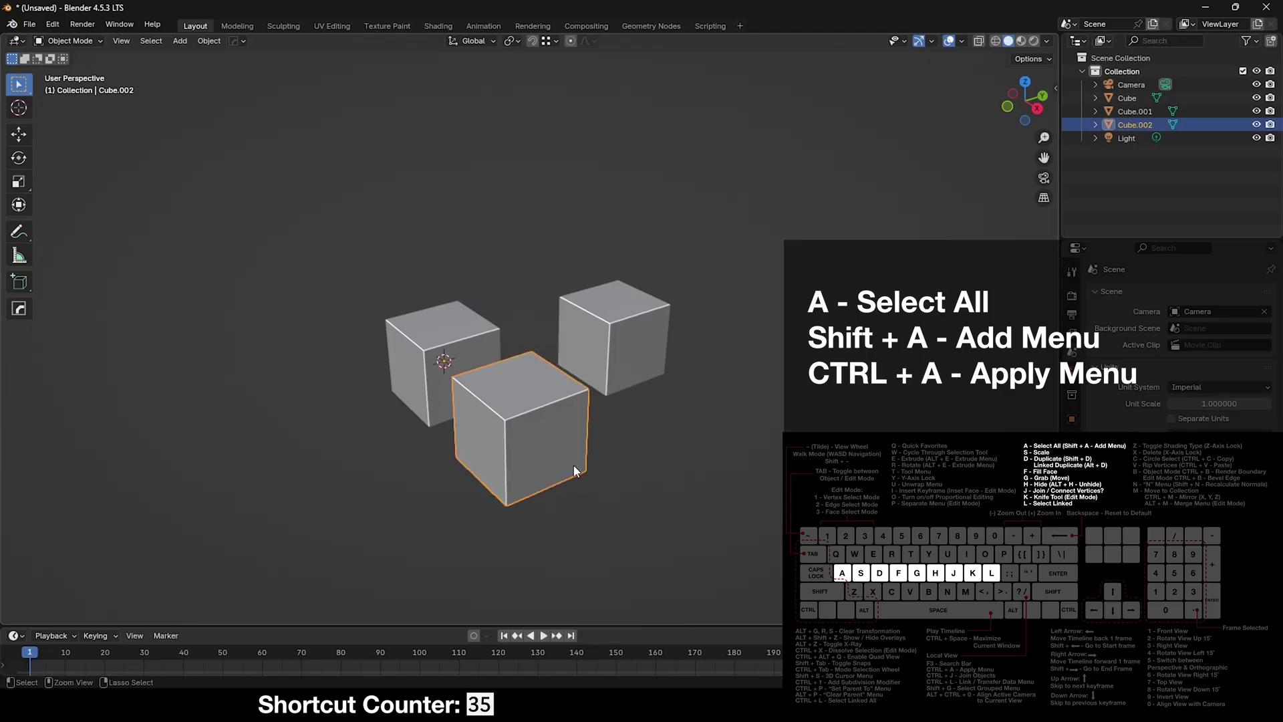
key("ctrl+a")
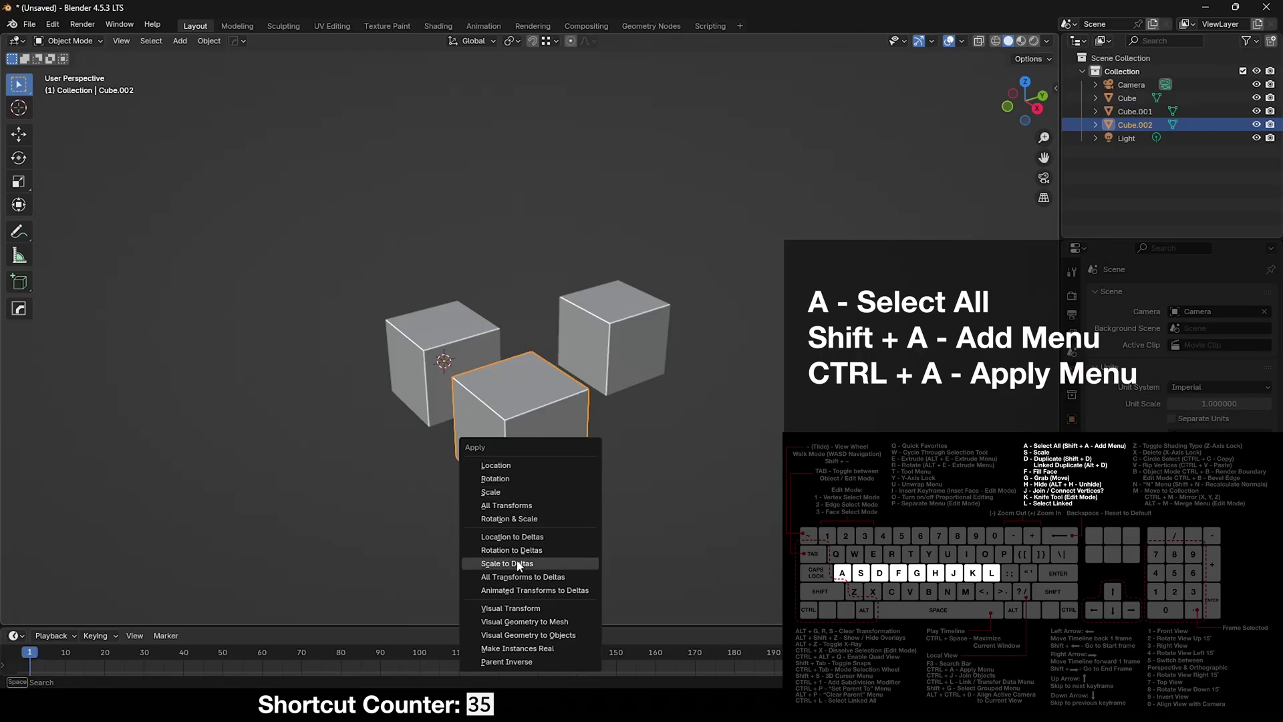
- Try scaling the front cube about its remote origin and moving it along Z, cancelling each transform
key("s")
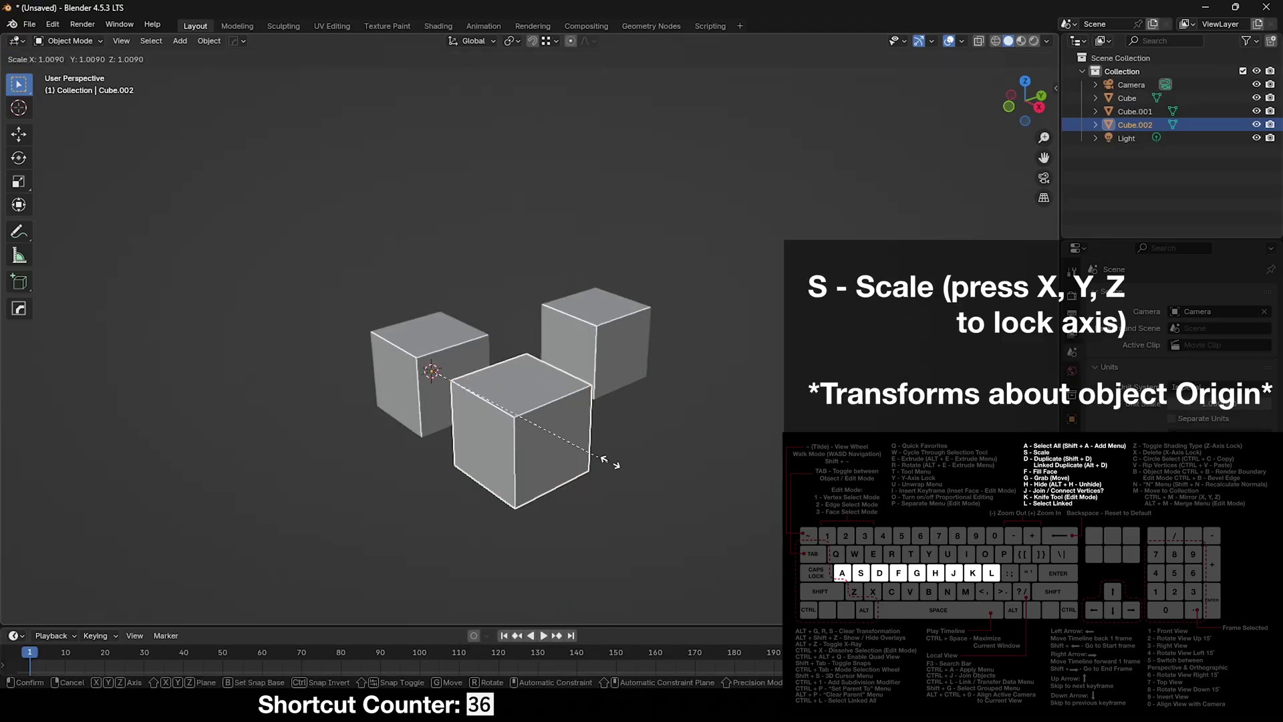
right_click(783, 442)
middle_click_drag(682, 444, 632, 443)
key("g")
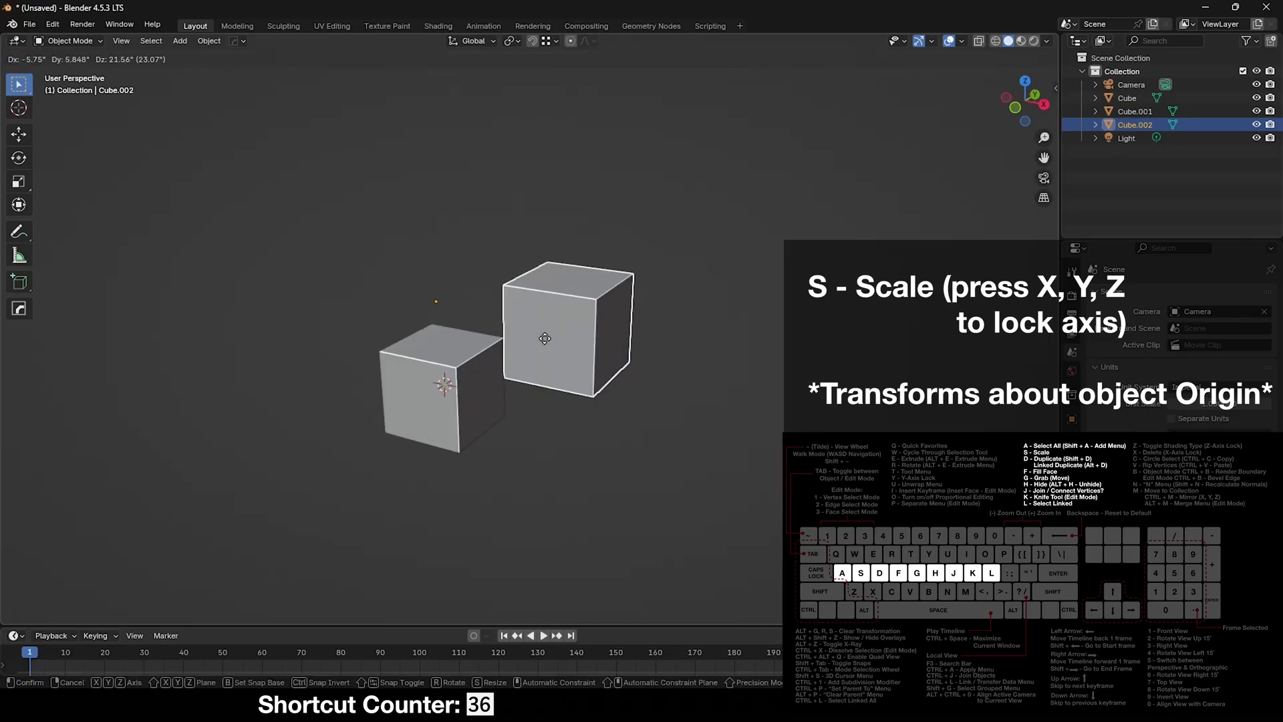
key("z")
right_click(450, 334)
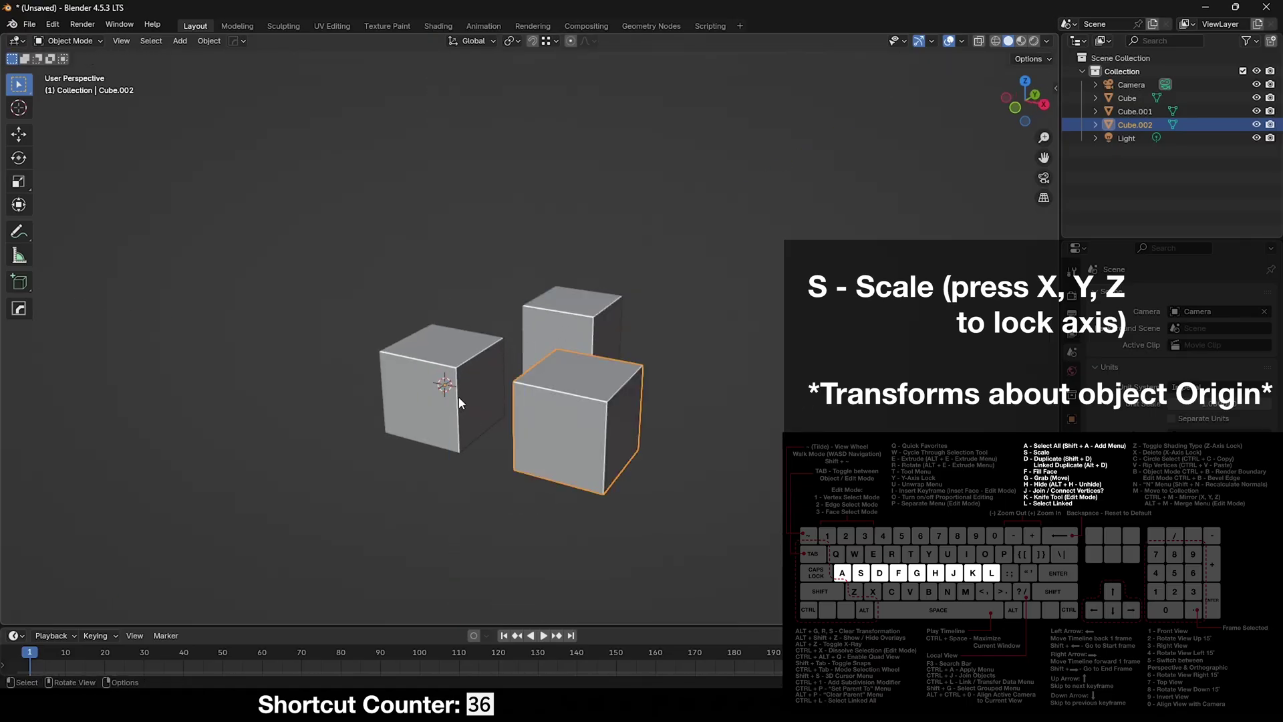
key("s")
right_click(603, 445)
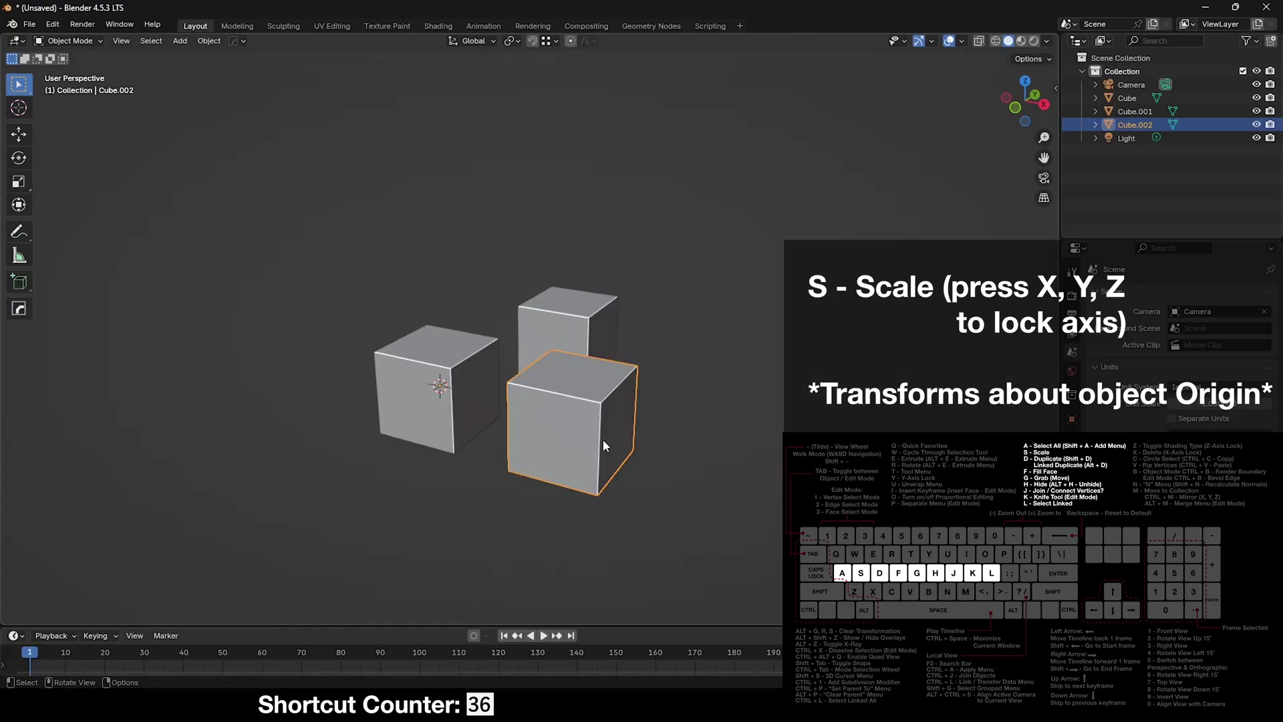
- Set the front cube's origin to its geometry and test scaling it about the new origin
right_click(534, 551)
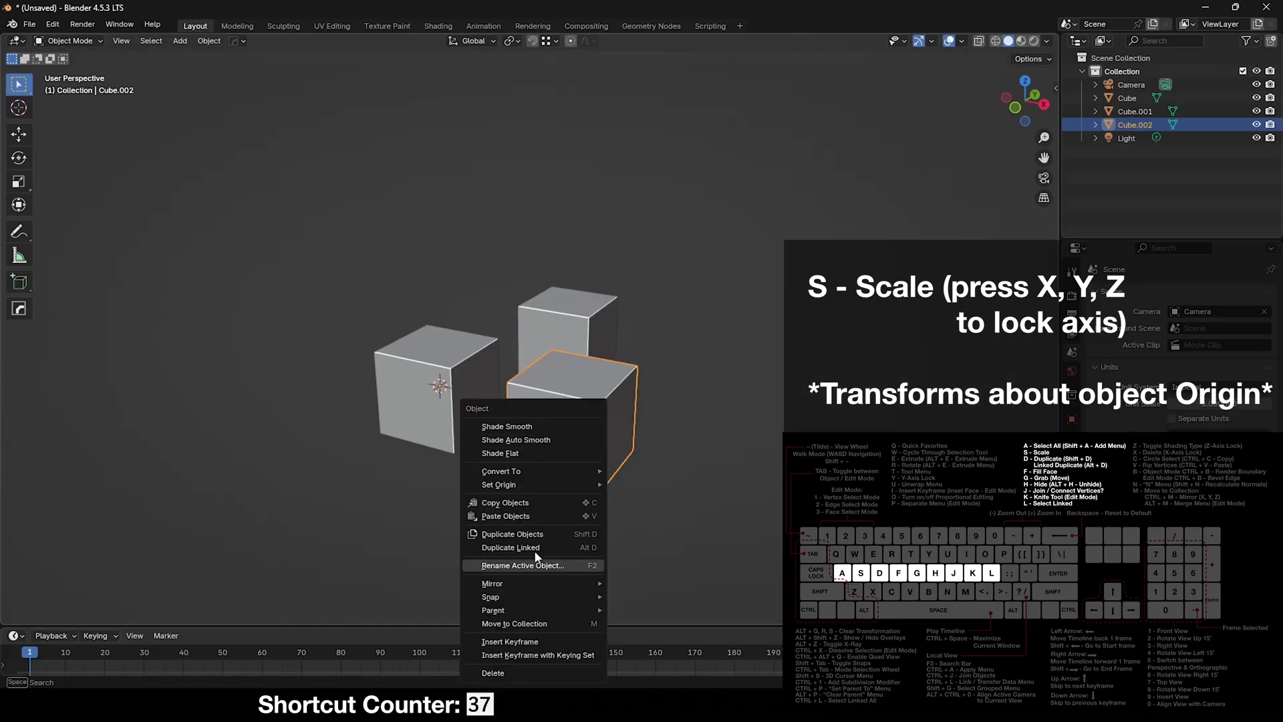
mouse_move(532, 479)
left_click(672, 499)
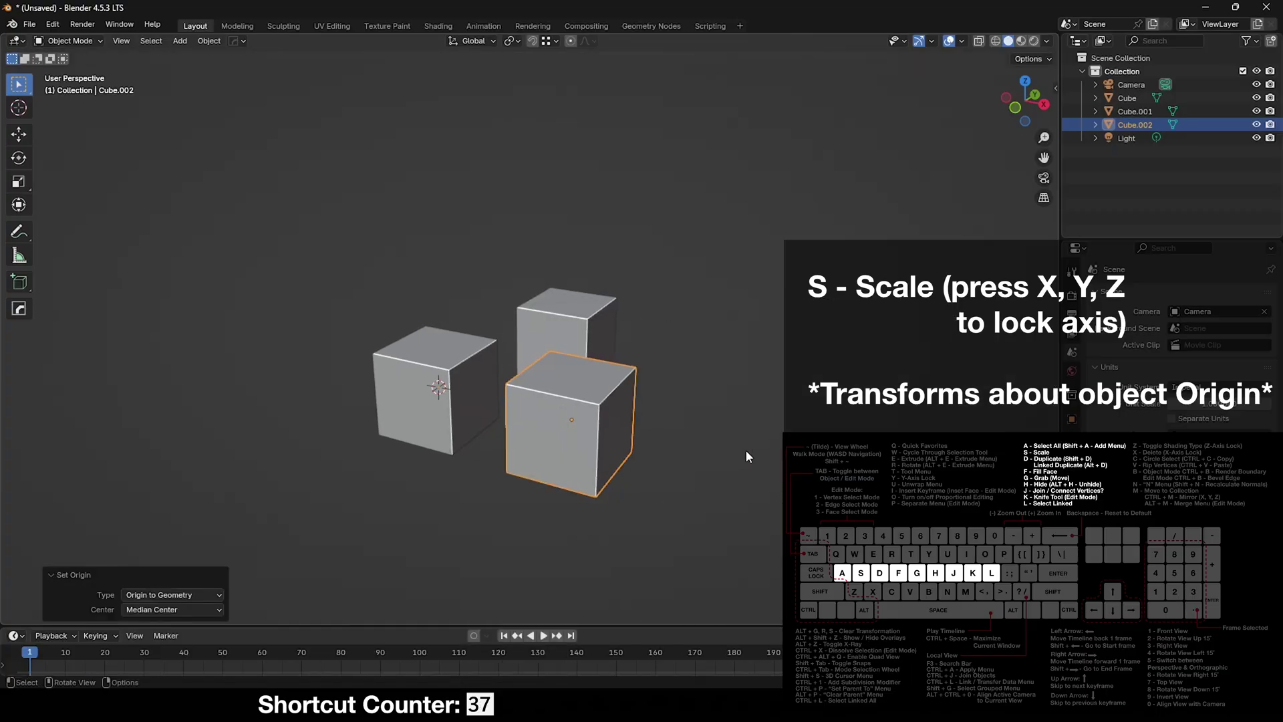
key("s")
right_click(941, 426)
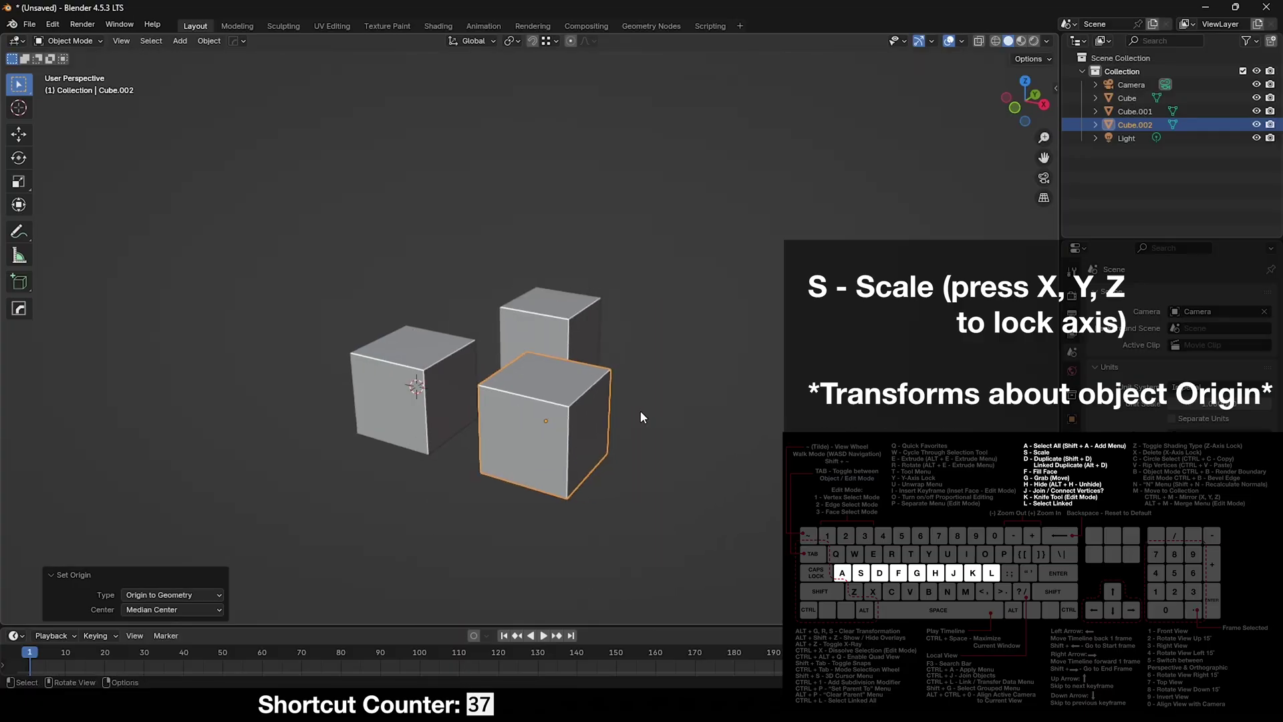
- Try scaling the front cube along X and Y, and scale it by 2.34 along global Z
middle_click_drag(628, 436, 631, 431, "shift")
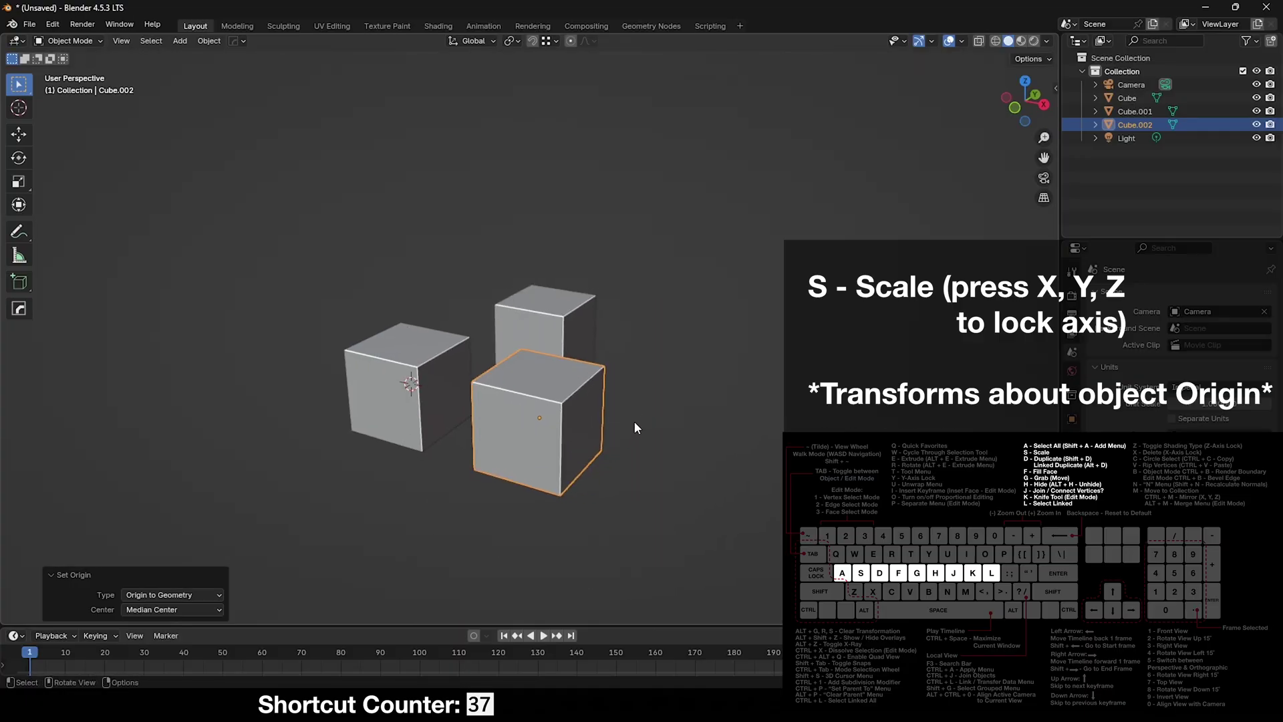
key("s")
key("x")
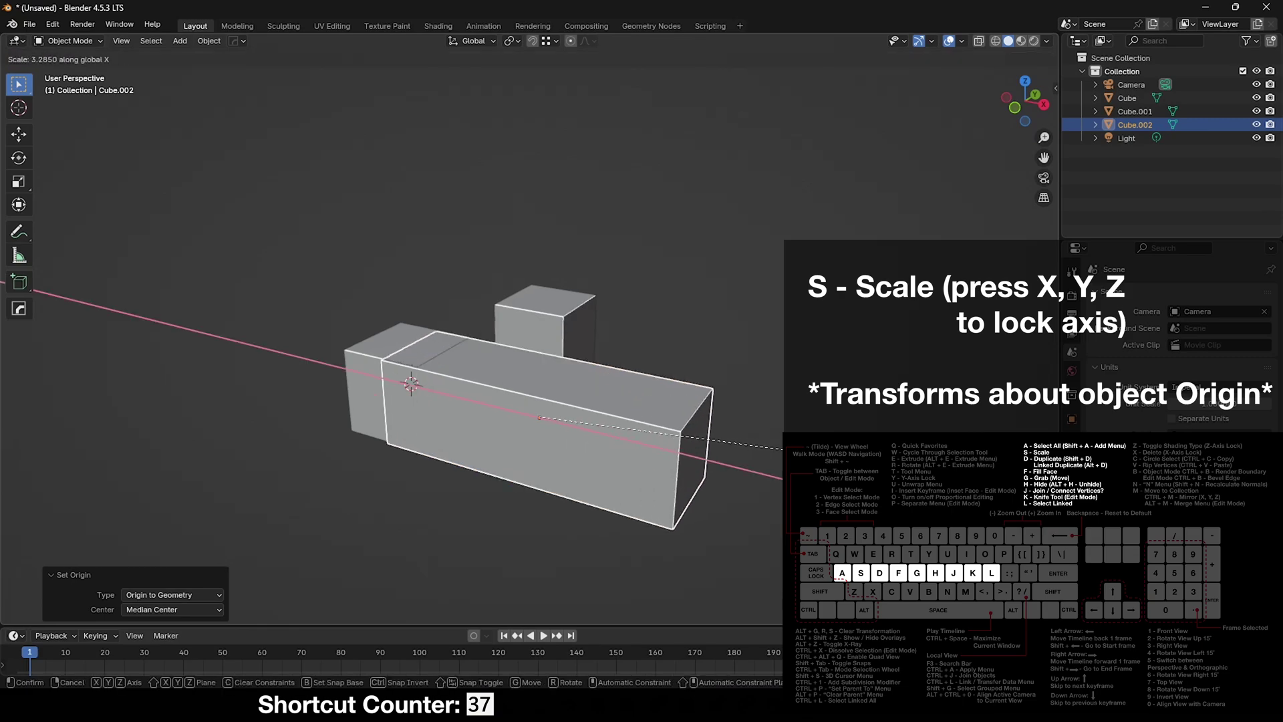
key("y")
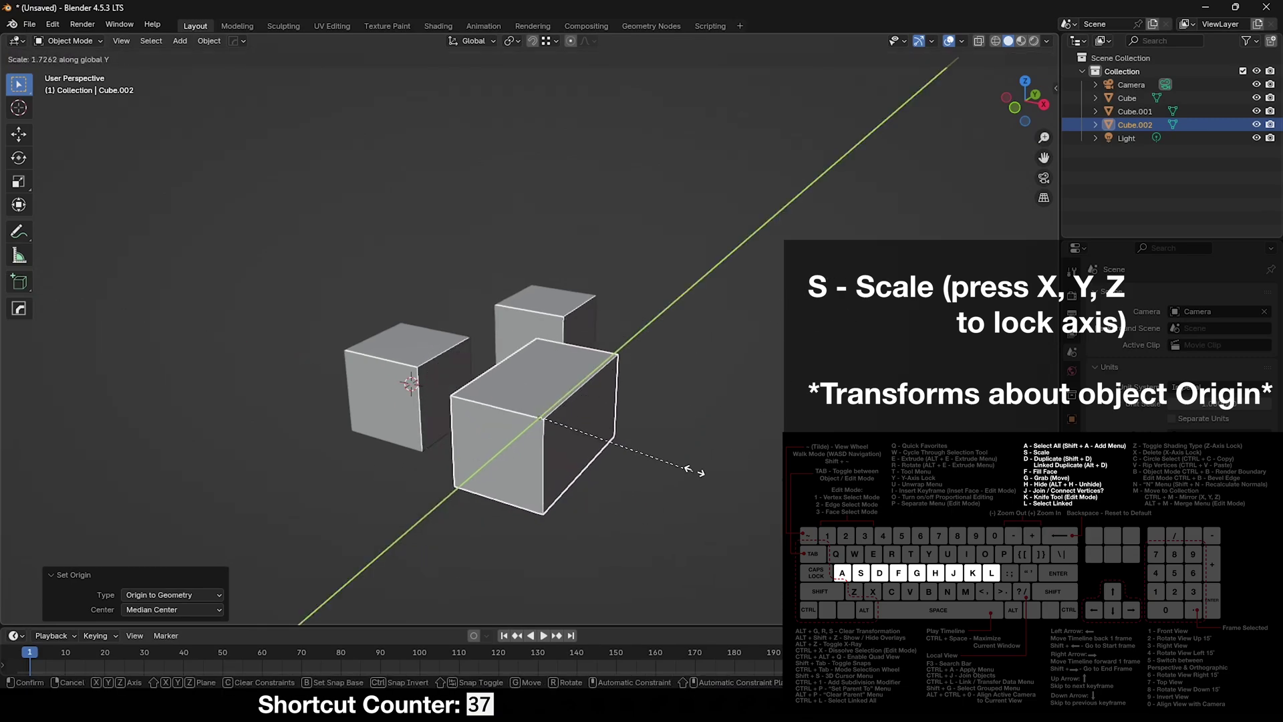
key("z")
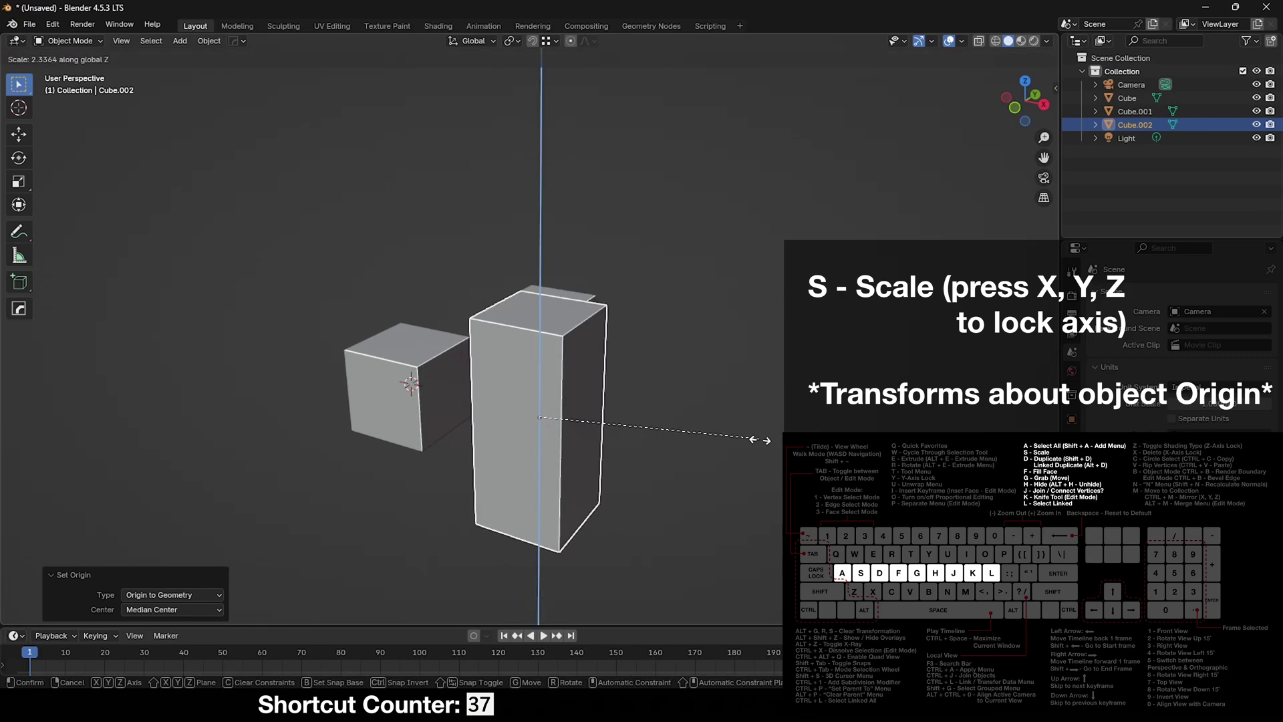
left_click(652, 446)
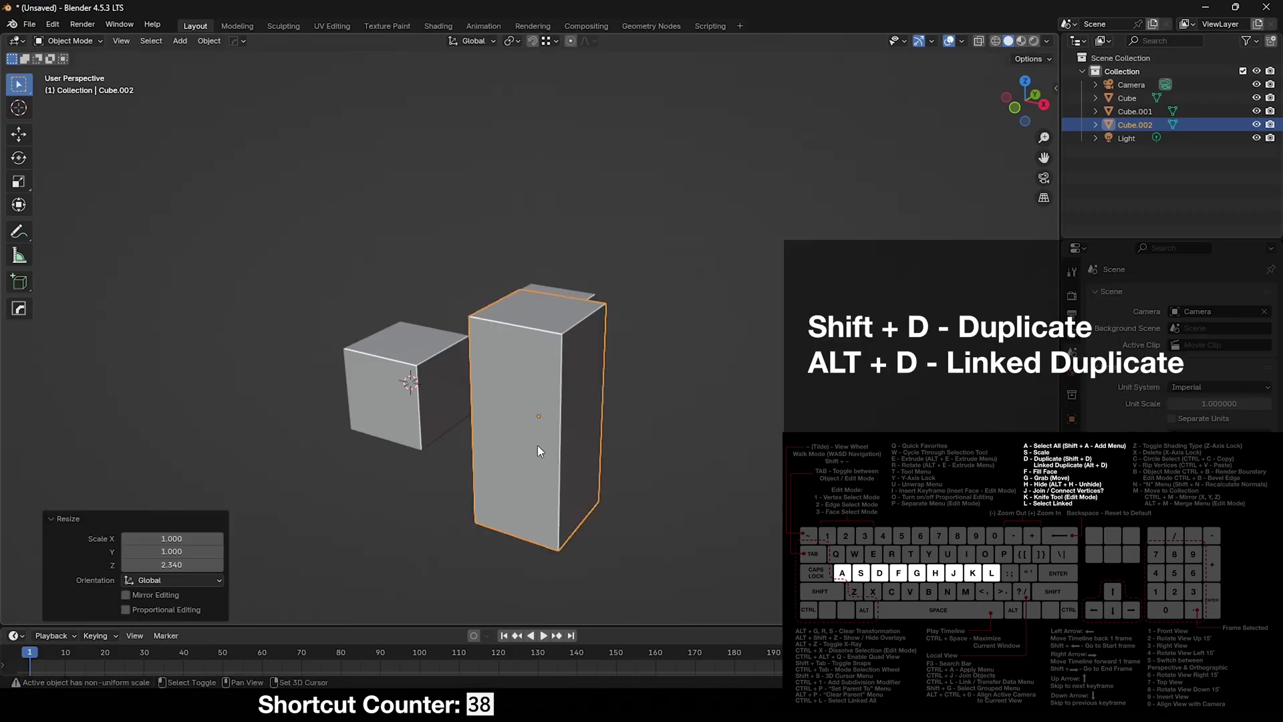
- Duplicate the tall block as an independent object and place the copy beside it
middle_click_drag(538, 450, 568, 420)
key("shift+d")
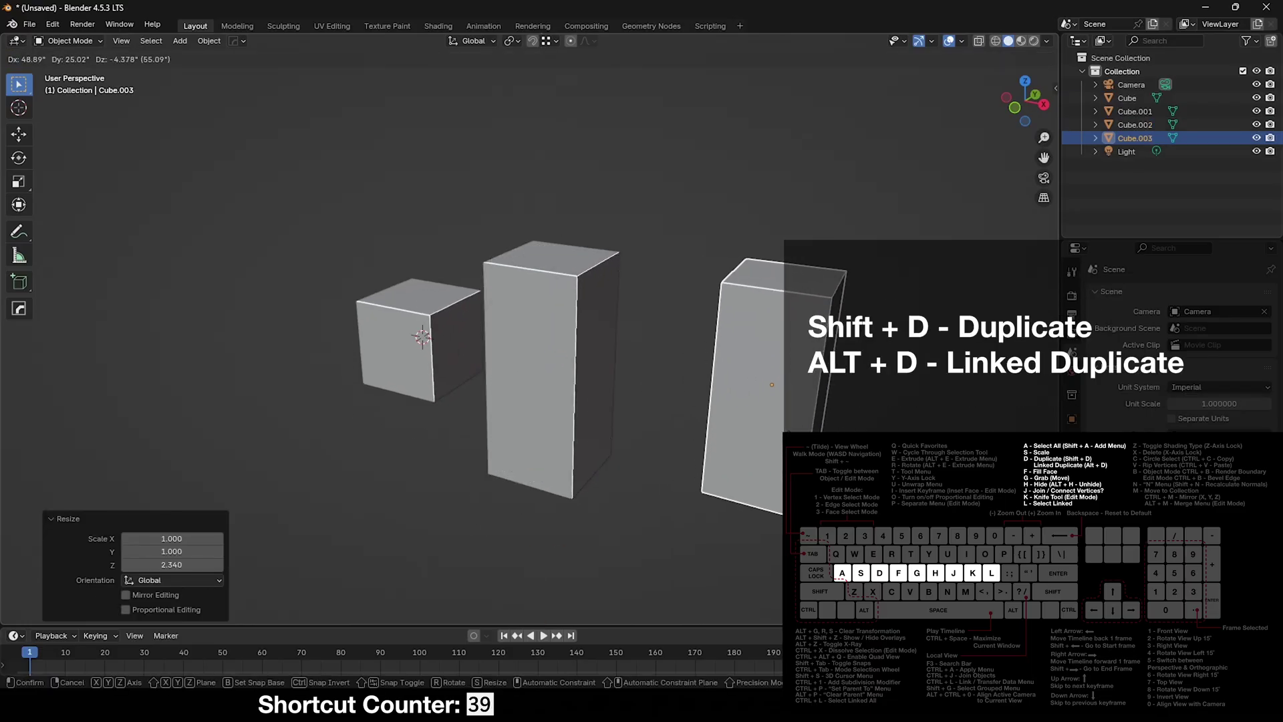
left_click(766, 460)
middle_click_drag(766, 460, 729, 434, "shift")
- Create a linked duplicate of the copied block, offset about 41 inches in X and 22.5 inches in Y
key("alt+d")
left_click(929, 434)
middle_click_drag(929, 433, 835, 423, "shift")
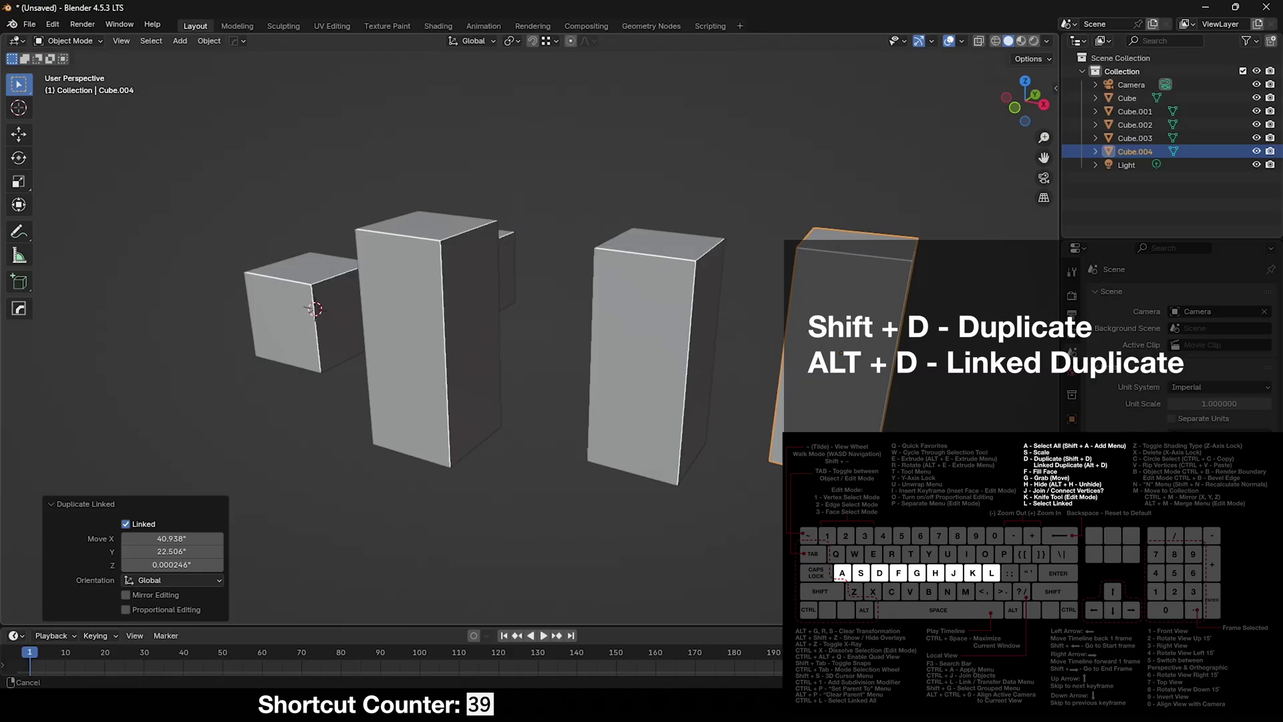
- Enter Edit Mode on the linked duplicate and try moving its top face
middle_click_drag(835, 321, 799, 324)
key("Tab")
left_click(824, 250)
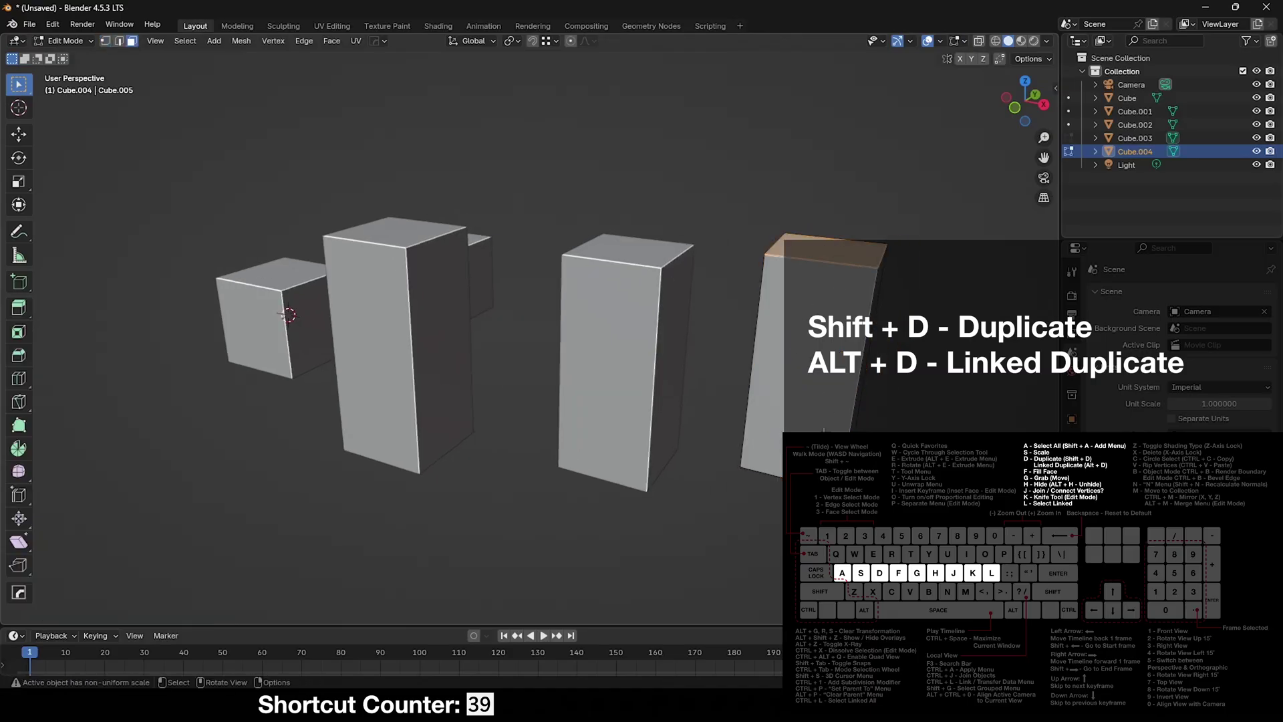
key("g")
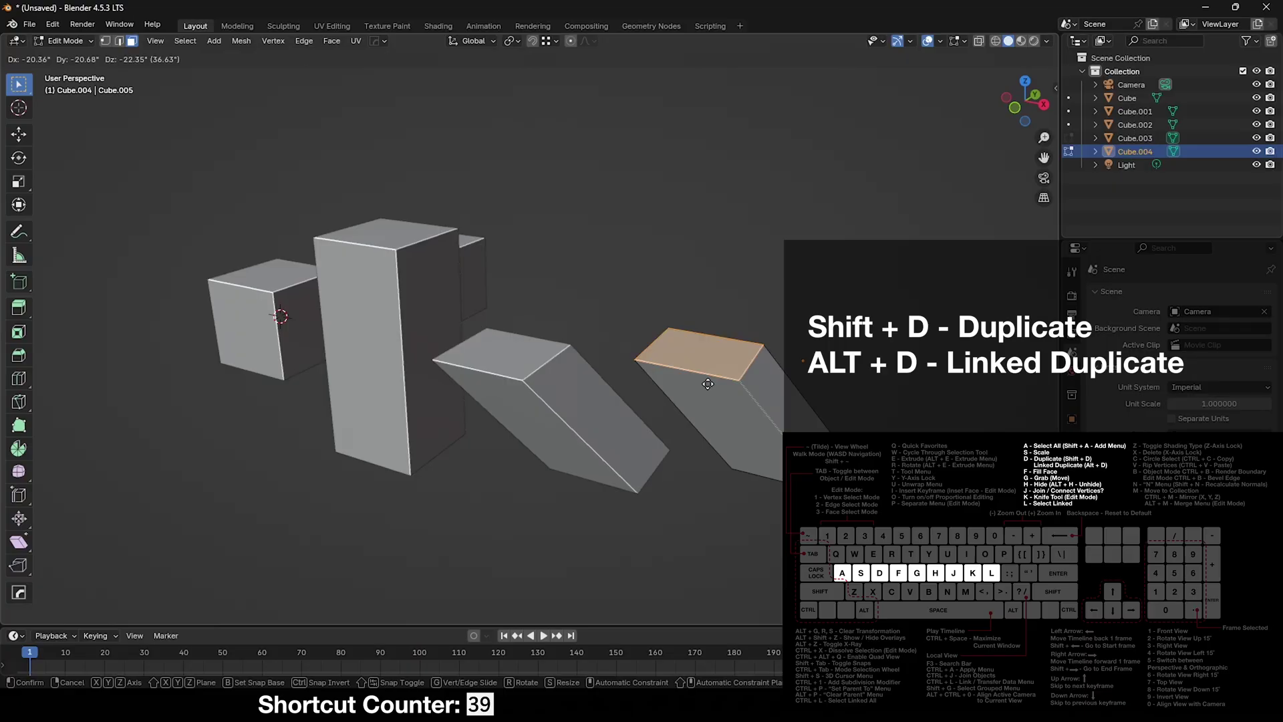
right_click(708, 382)
- Delete the front face of the linked duplicate block
middle_click_drag(801, 367, 714, 373, "shift")
left_click(717, 371)
key("x")
key("f")
- Select the opening's boundary edge loop in edge mode and fill it with a new face
key("2")
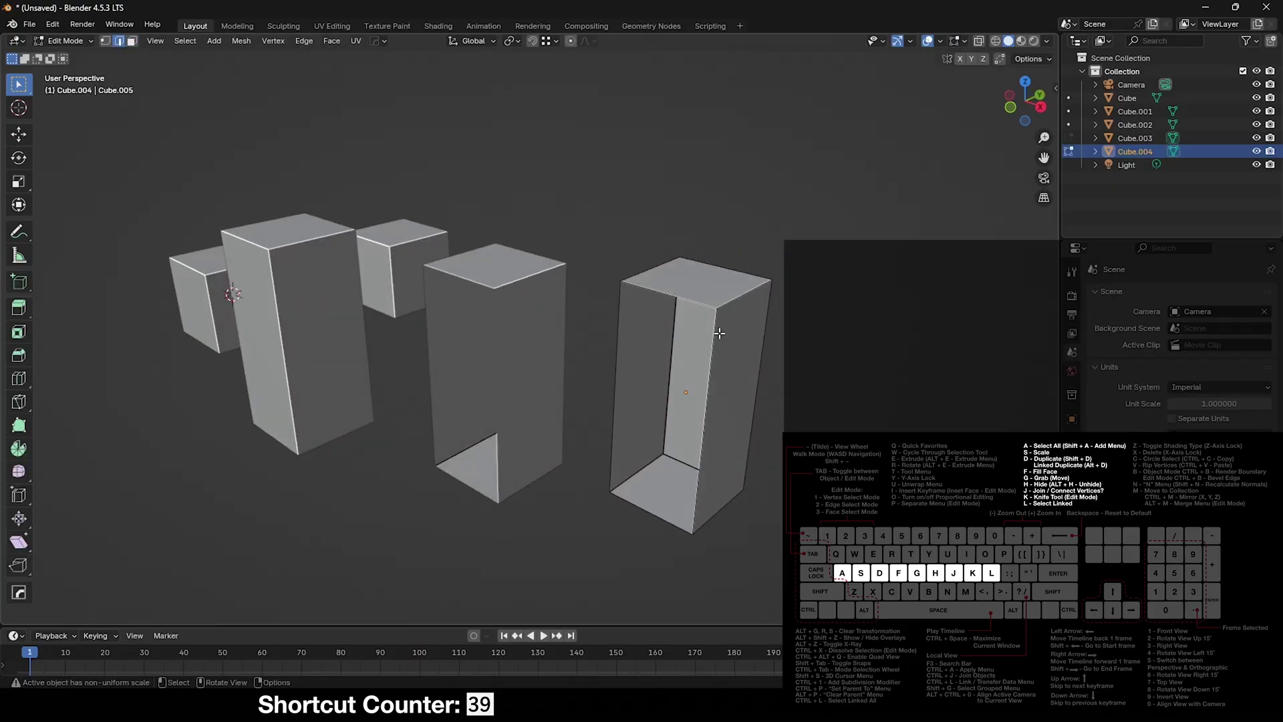
left_click(714, 334, "alt")
key("f")
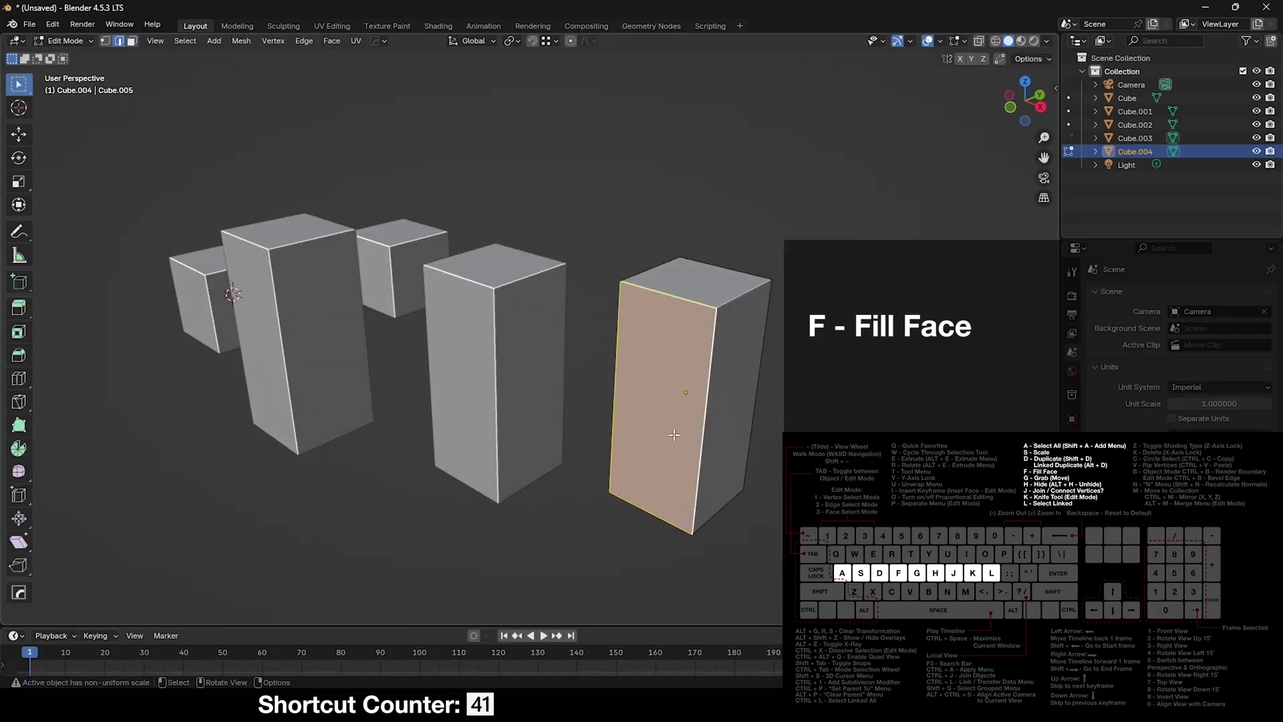
- Return to Object Mode and try moving the linked duplicate locked to the X, Y and Z axes in turn
key("Tab")
key("g")
right_click(693, 386)
middle_click_drag(693, 386, 713, 358, "shift")
key("g")
key("x")
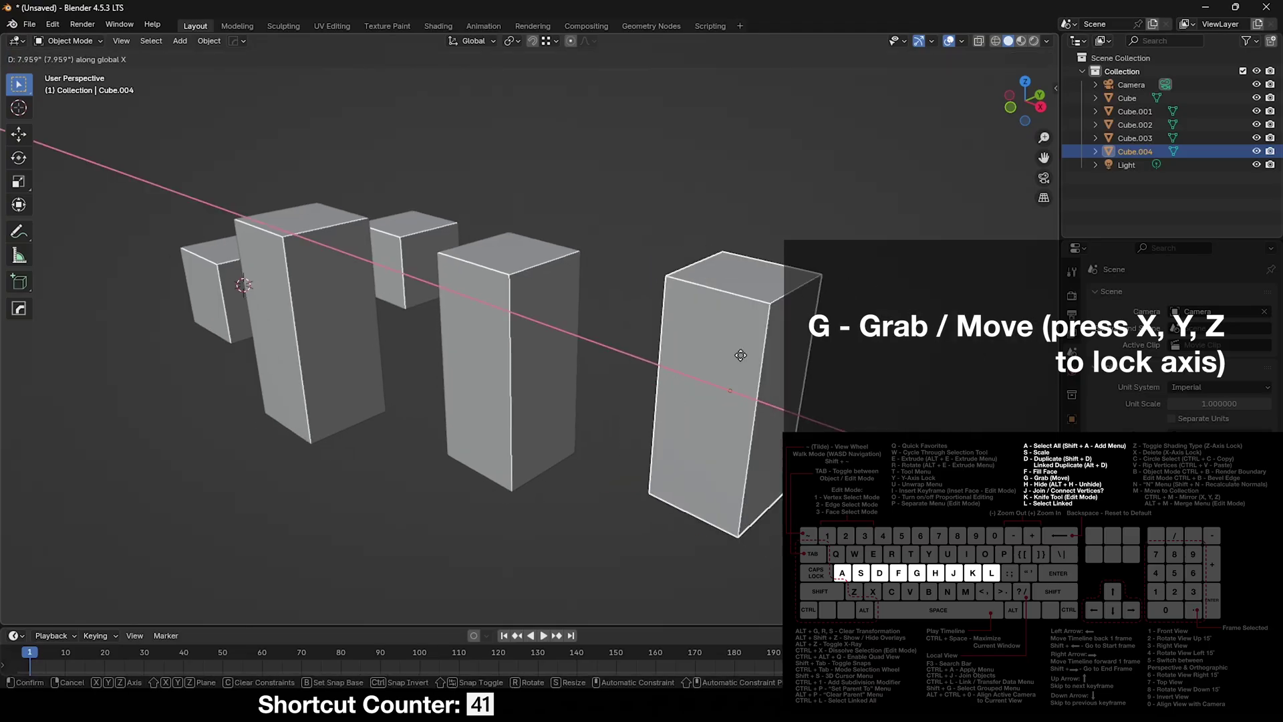
key("y")
key("z")
left_click(808, 412)
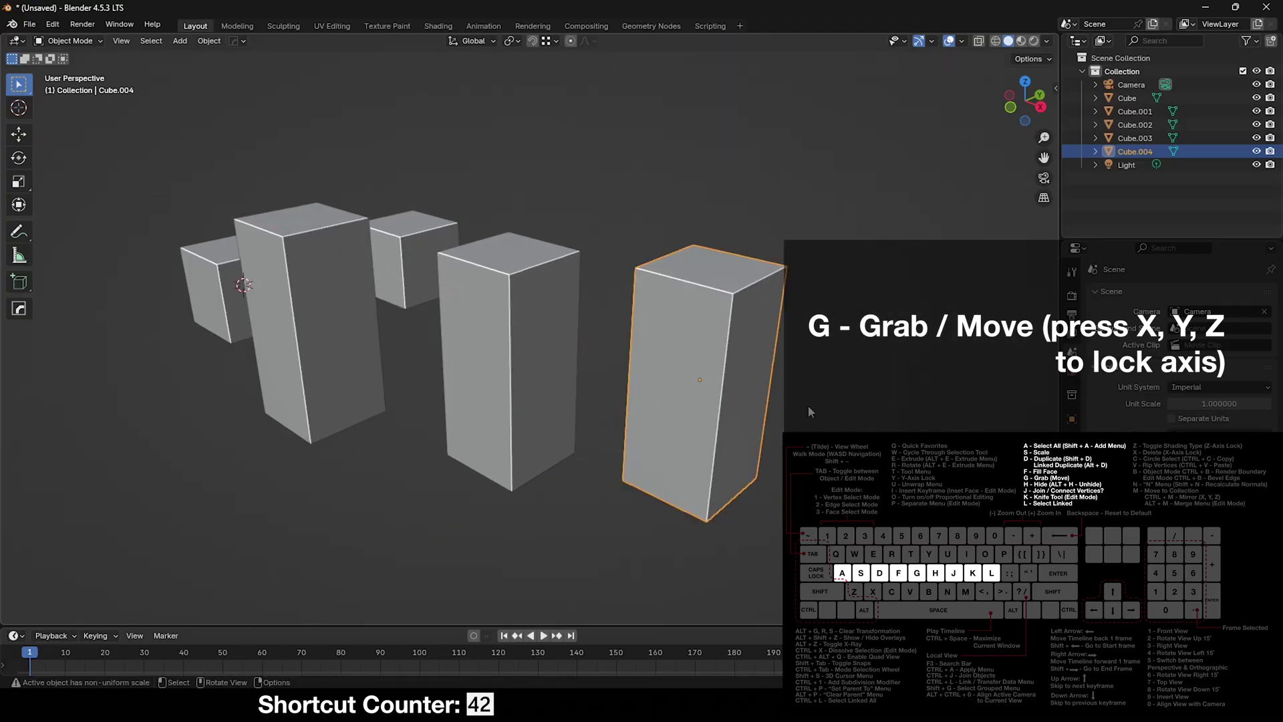
- Hide the linked duplicate block and unhide it again
key("h")
middle_click_drag(720, 422, 721, 411)
key("alt+h")
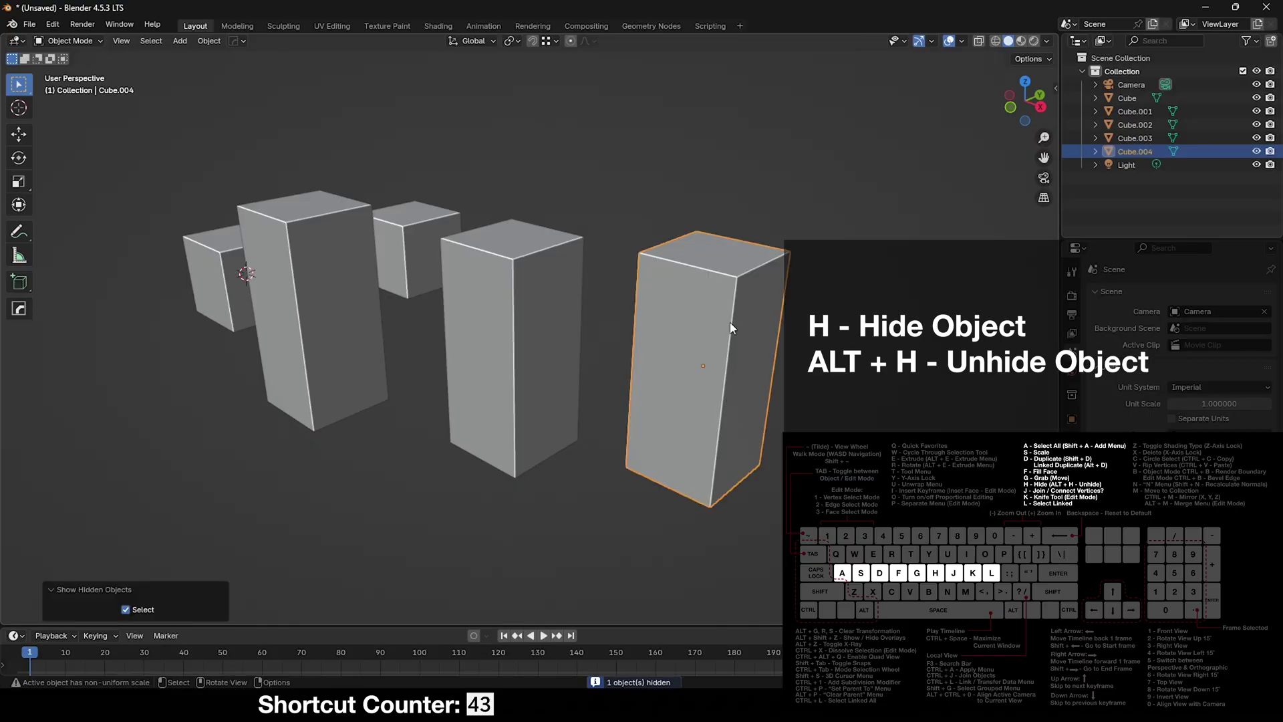
- Join the neighbouring tall block with the linked duplicate, keeping the linked duplicate as the active object
left_click(576, 401, "shift")
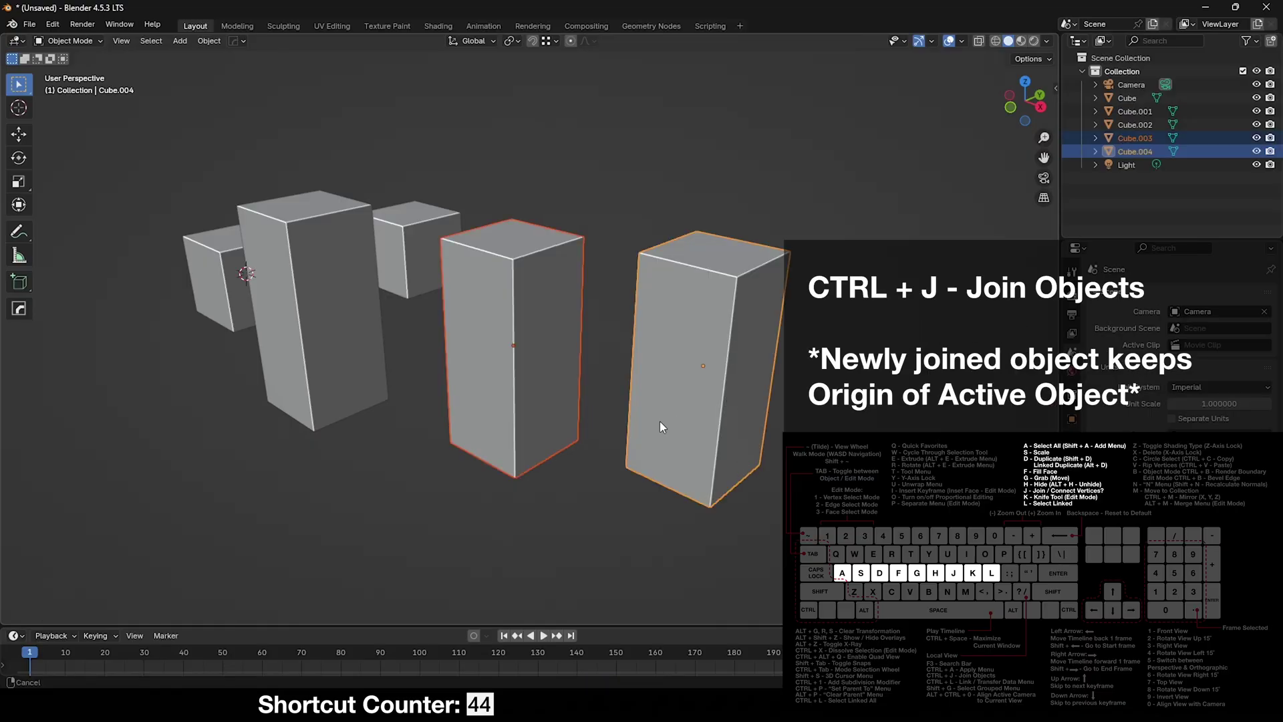
key("ctrl+j")
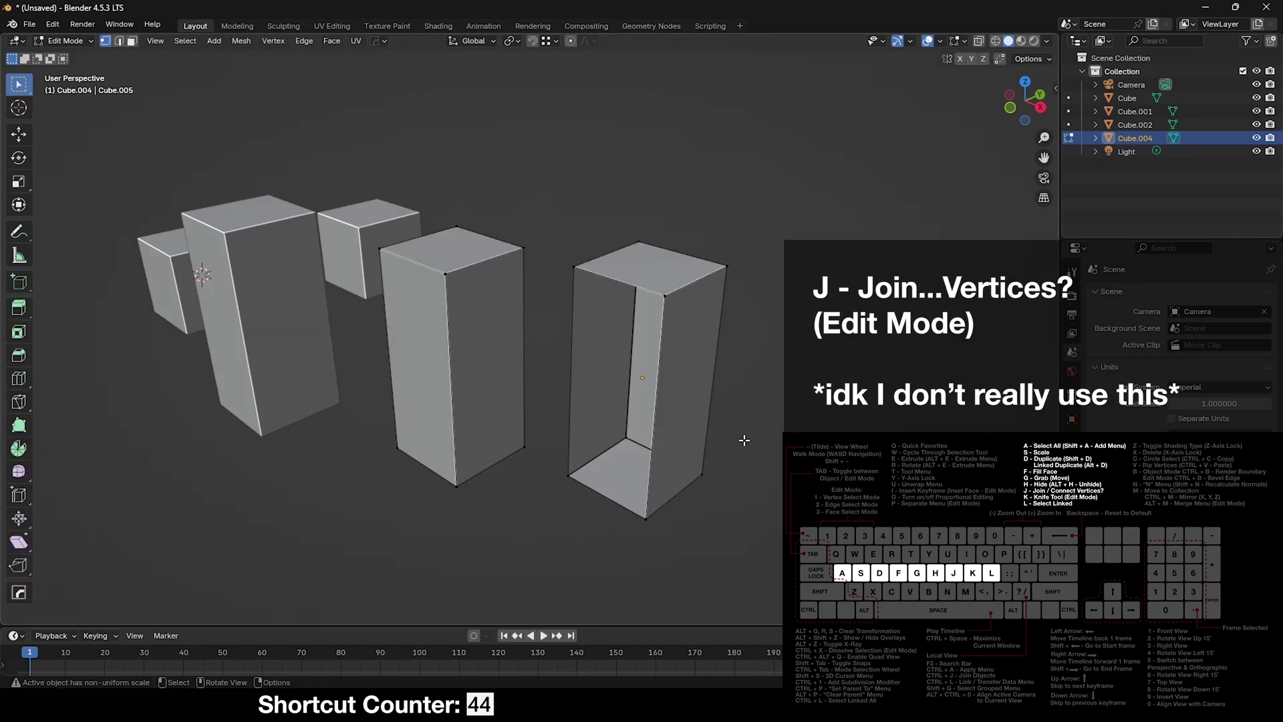
- Connect two diagonally opposite corner vertices on the open block's side face with a new edge
left_click(727, 266, "shift")
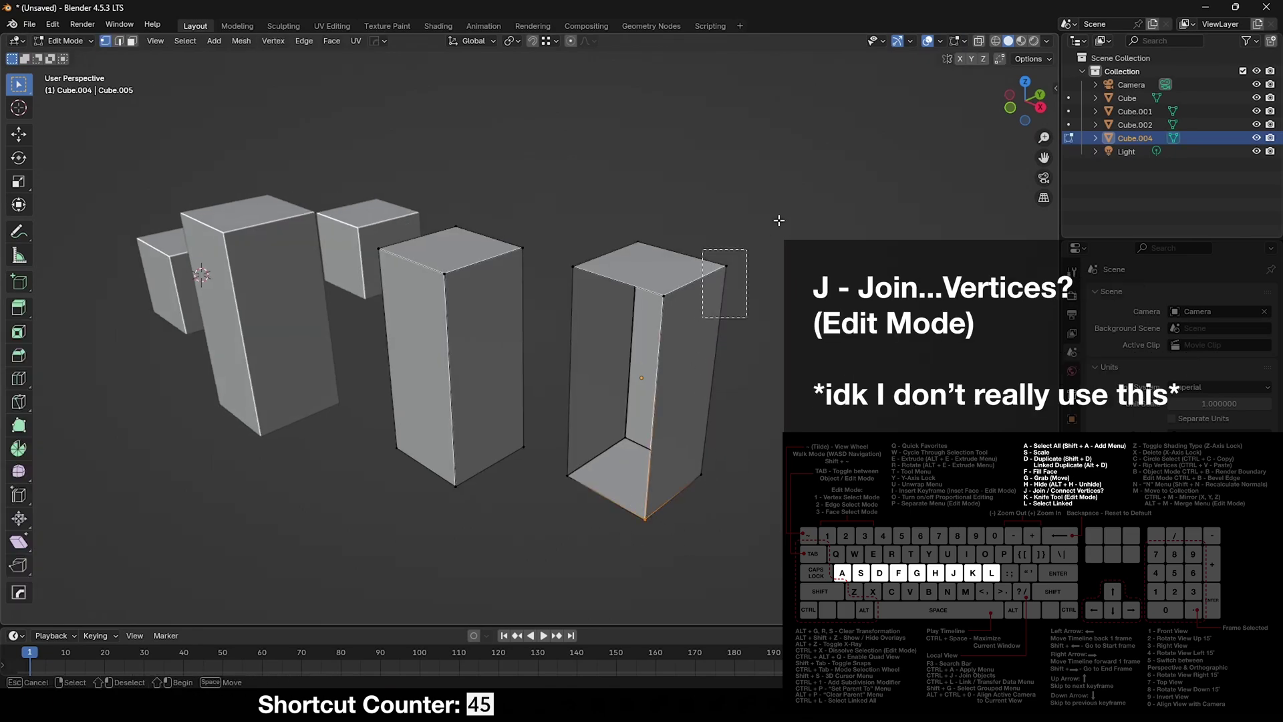
key("Tab")
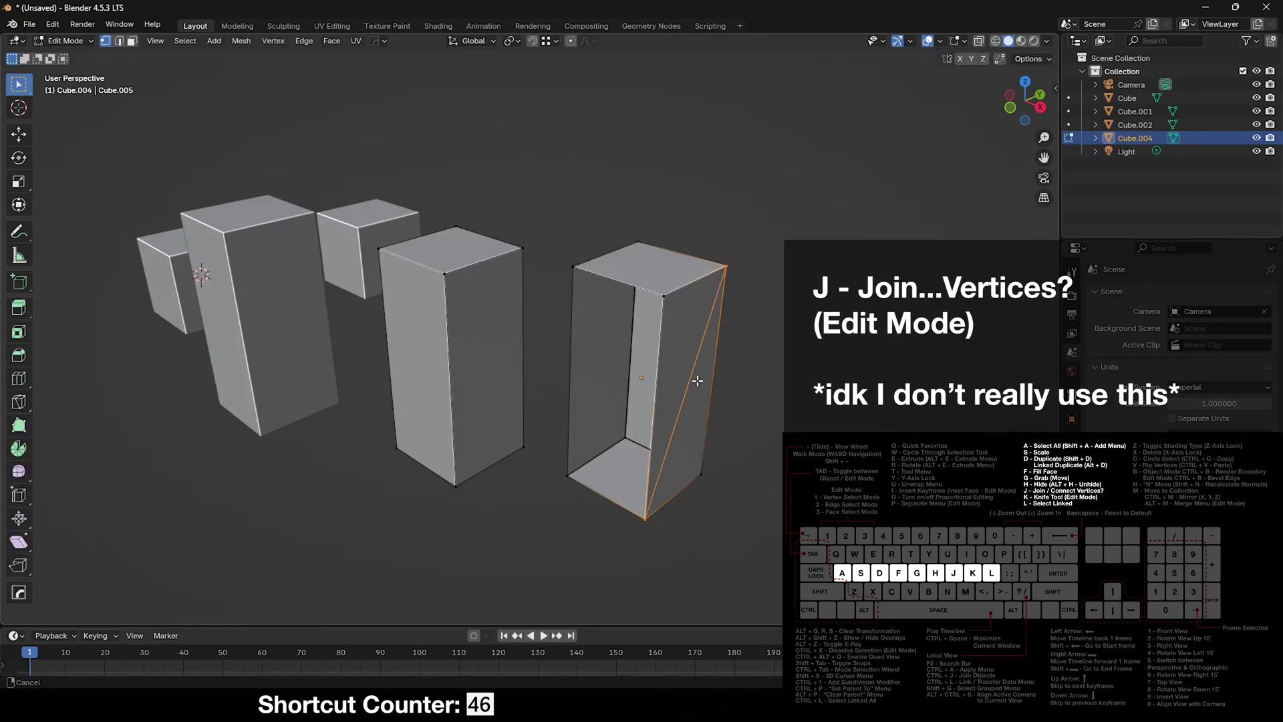
key("Tab")
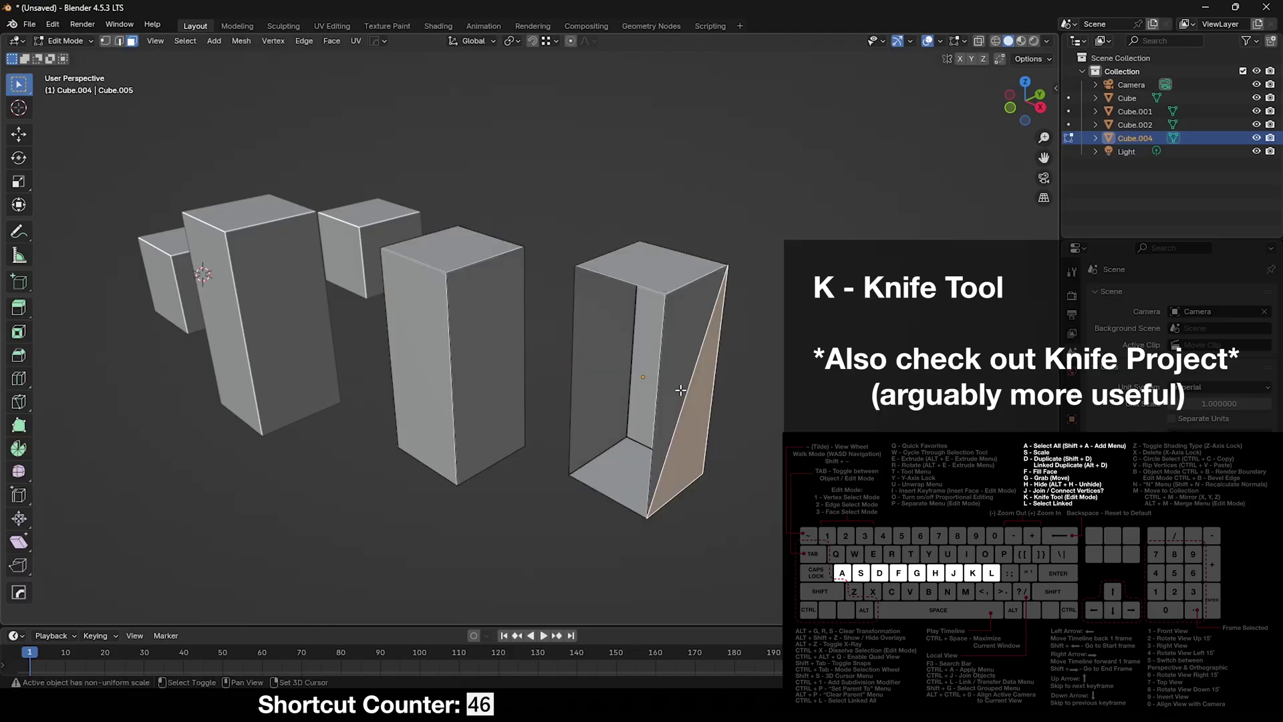
- Knife-cut the open block's side face along its other diagonal and select the resulting triangular faces to check the cut
key("k")
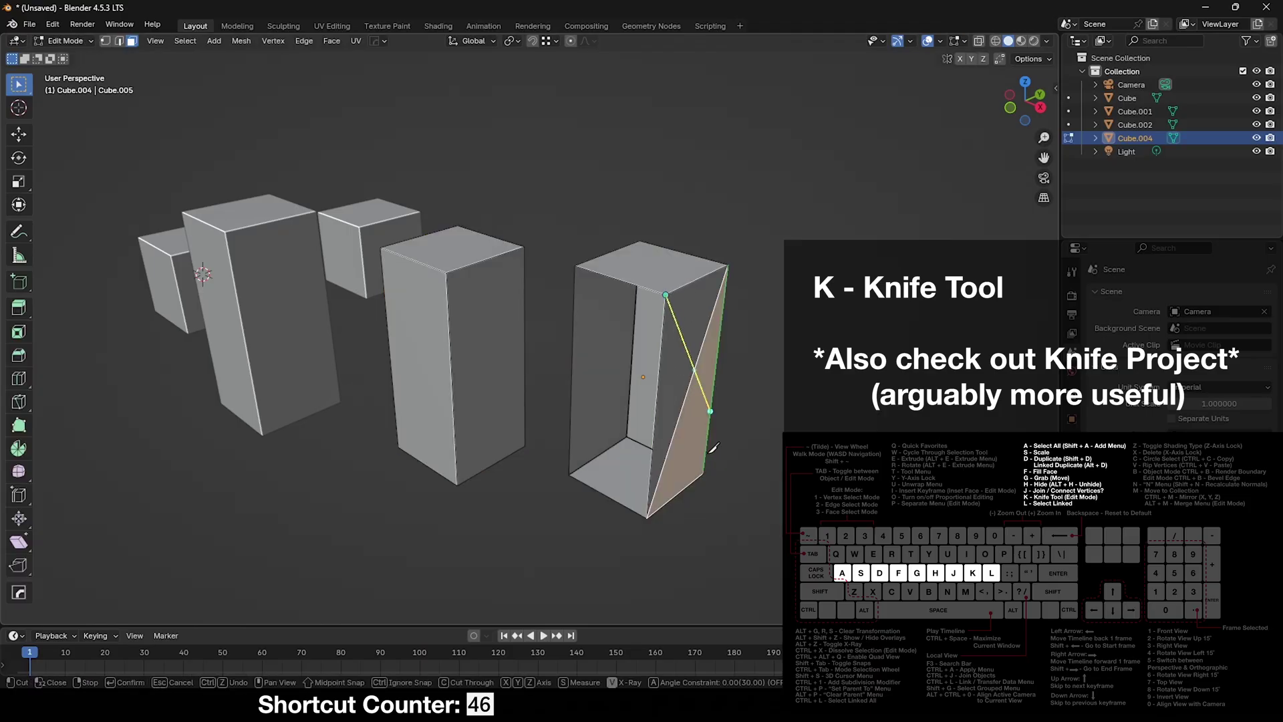
left_click(703, 474)
key("Return")
left_click(678, 405)
left_click(694, 345)
left_click(702, 389)
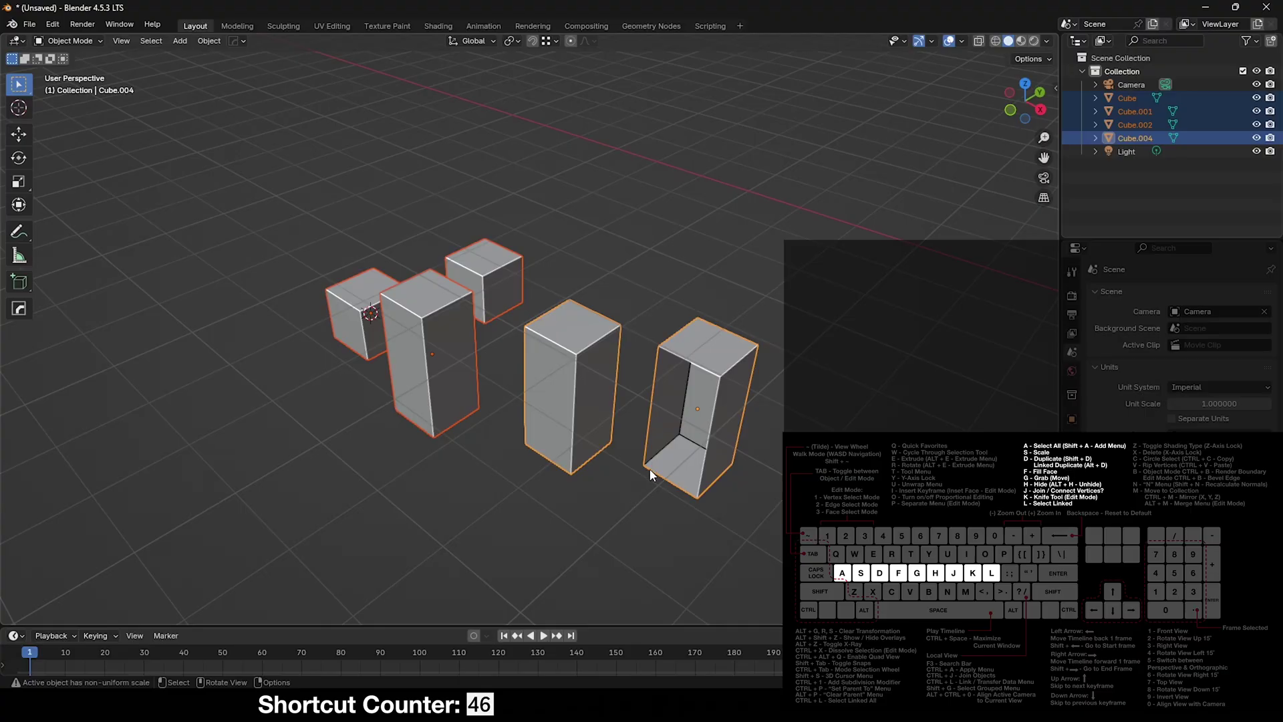
- Join all the selected blocks into one object and enter Edit Mode with nothing selected
key("ctrl+j")
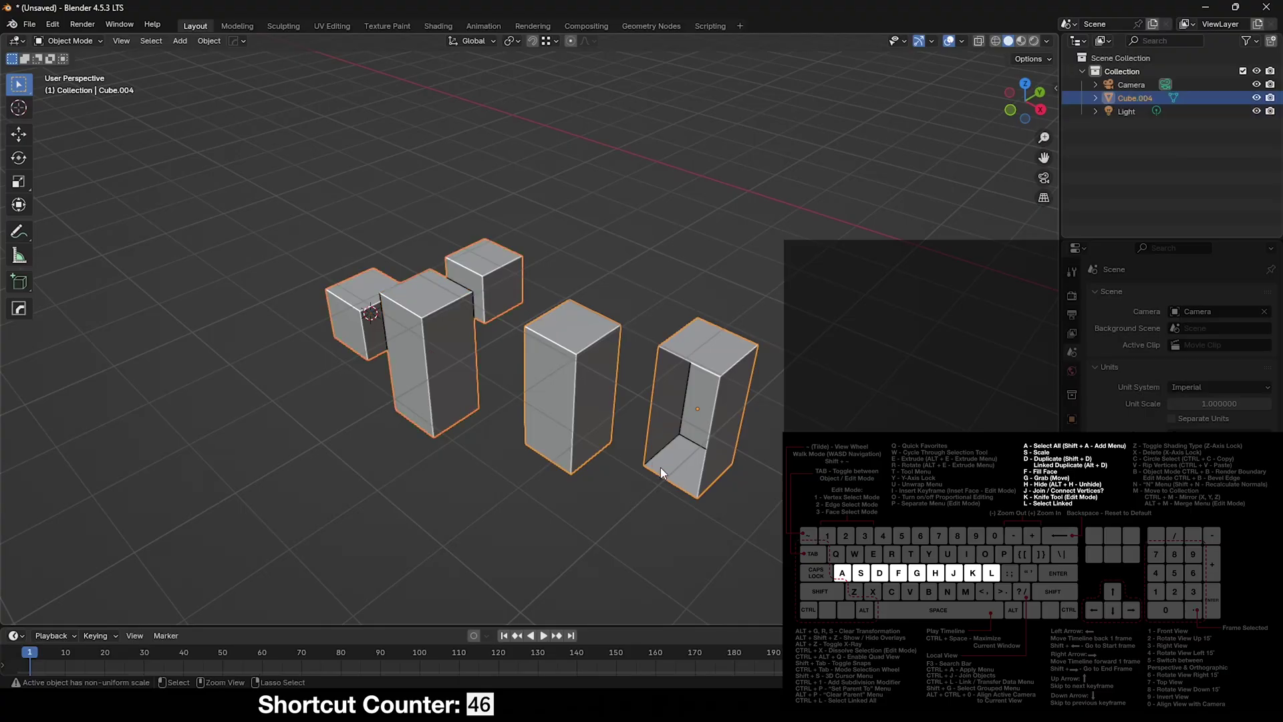
key("Tab")
left_click(550, 511)
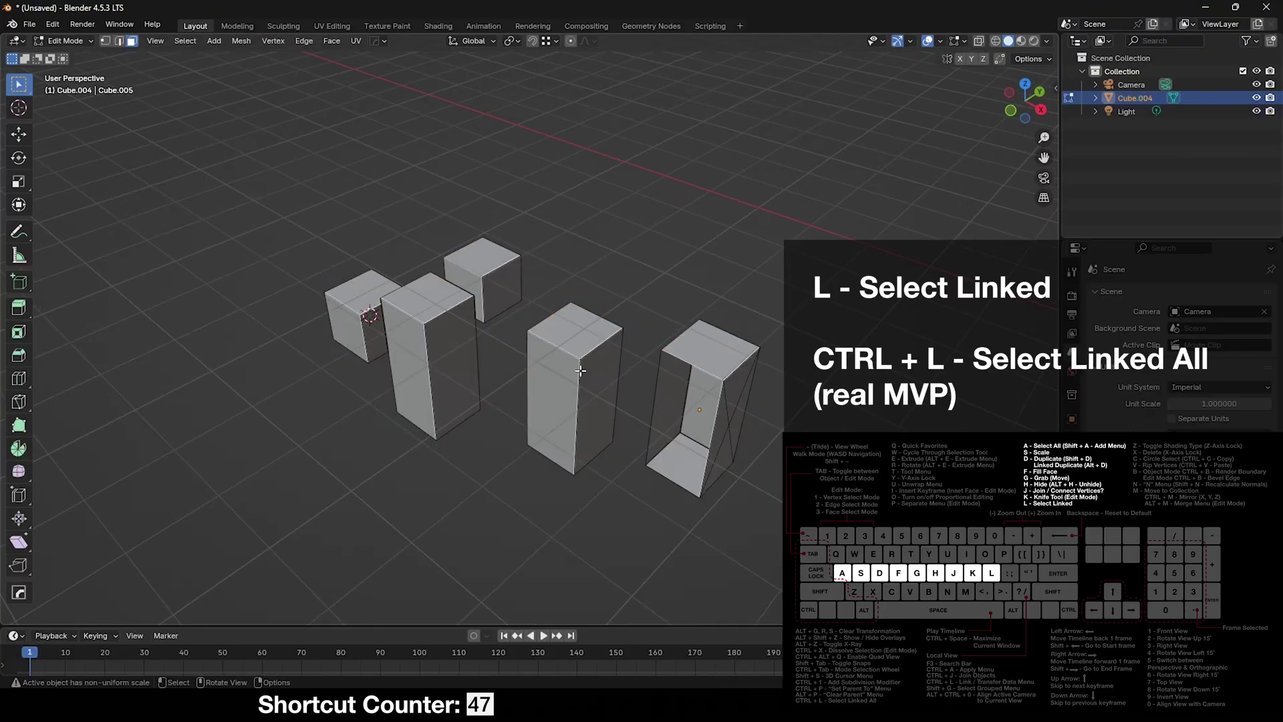
- Select whole blocks one at a time with Select Linked, starting with the middle tall block
key("l")
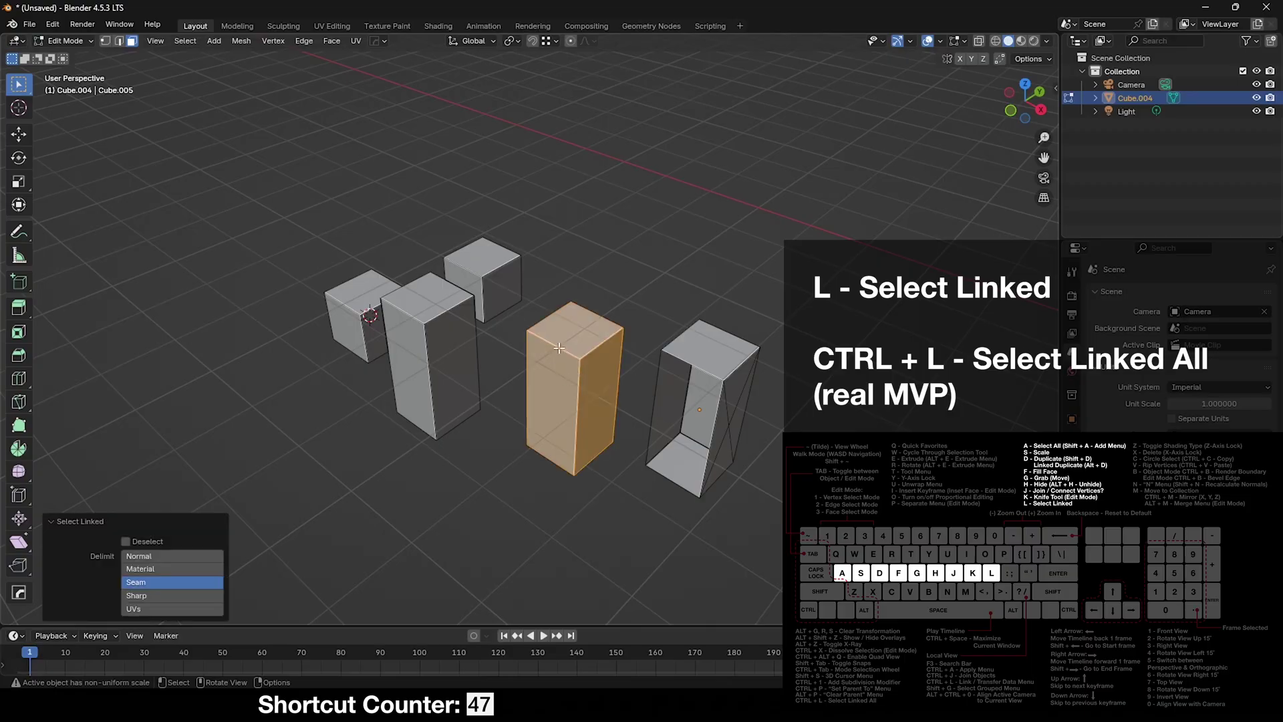
key("l")
key("l")
- In vertex mode, pick a vertex on the open block and on other blocks, and extend the selection with Select Linked All
key("1")
left_click(661, 350)
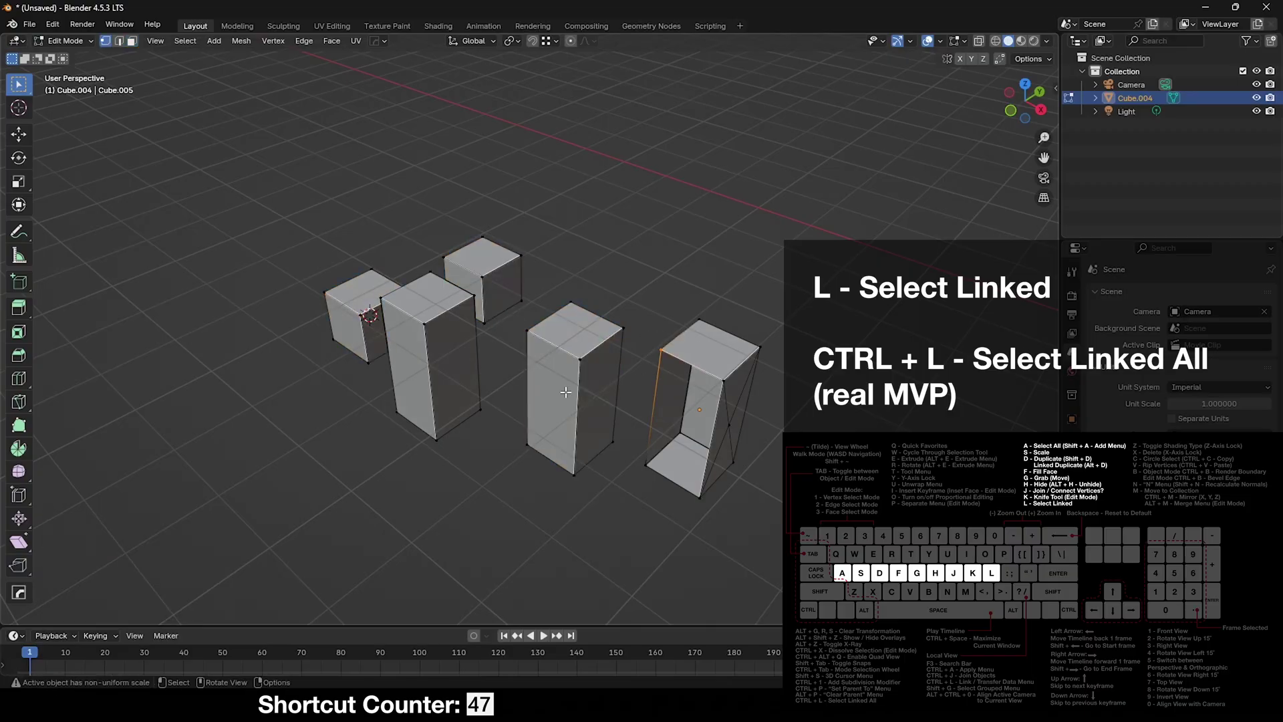
left_click(462, 290)
key("ctrl+l")
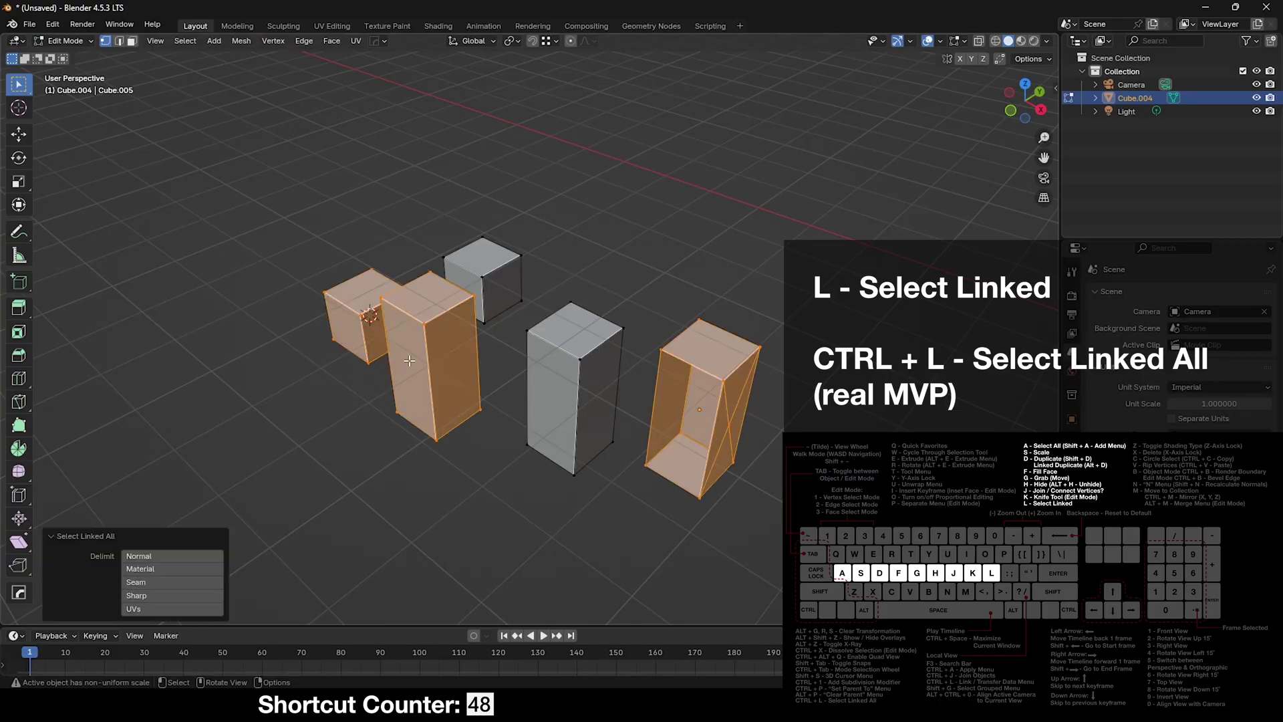
- Toggle the viewport's wireframe shading on and back off
middle_click_drag(701, 359, 695, 367, "shift")
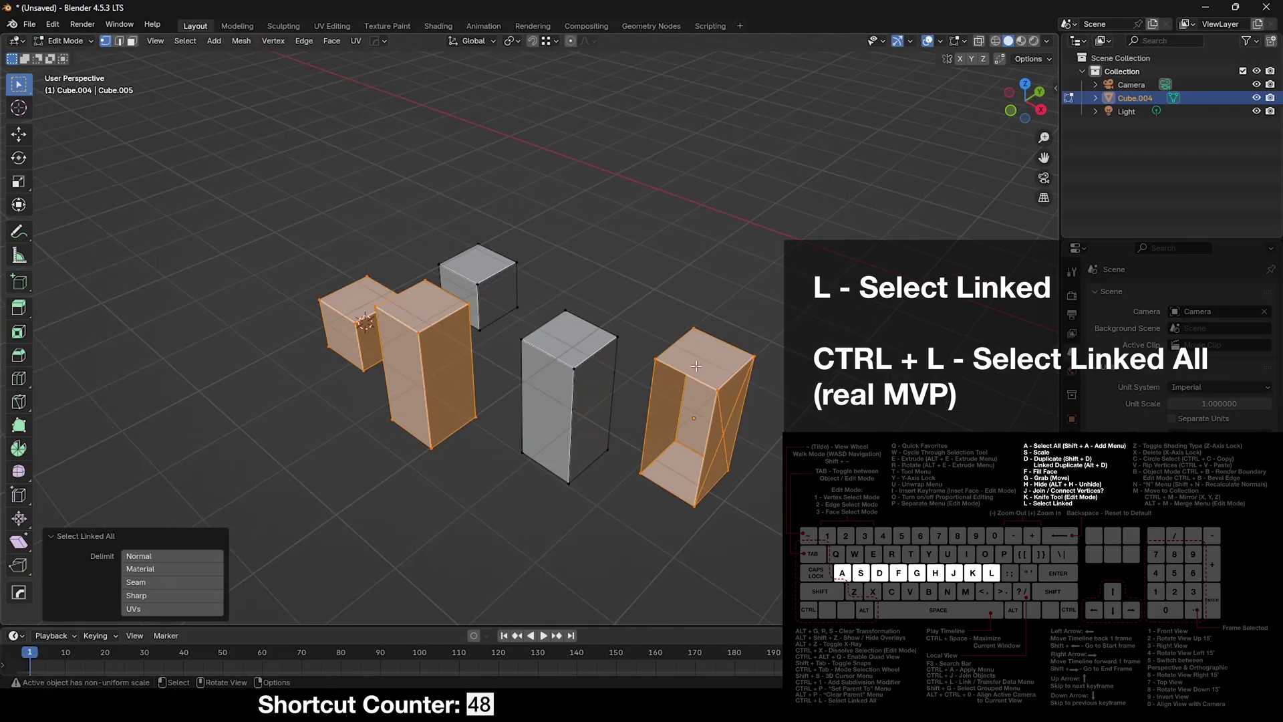
middle_click_drag(737, 414, 712, 415, "shift")
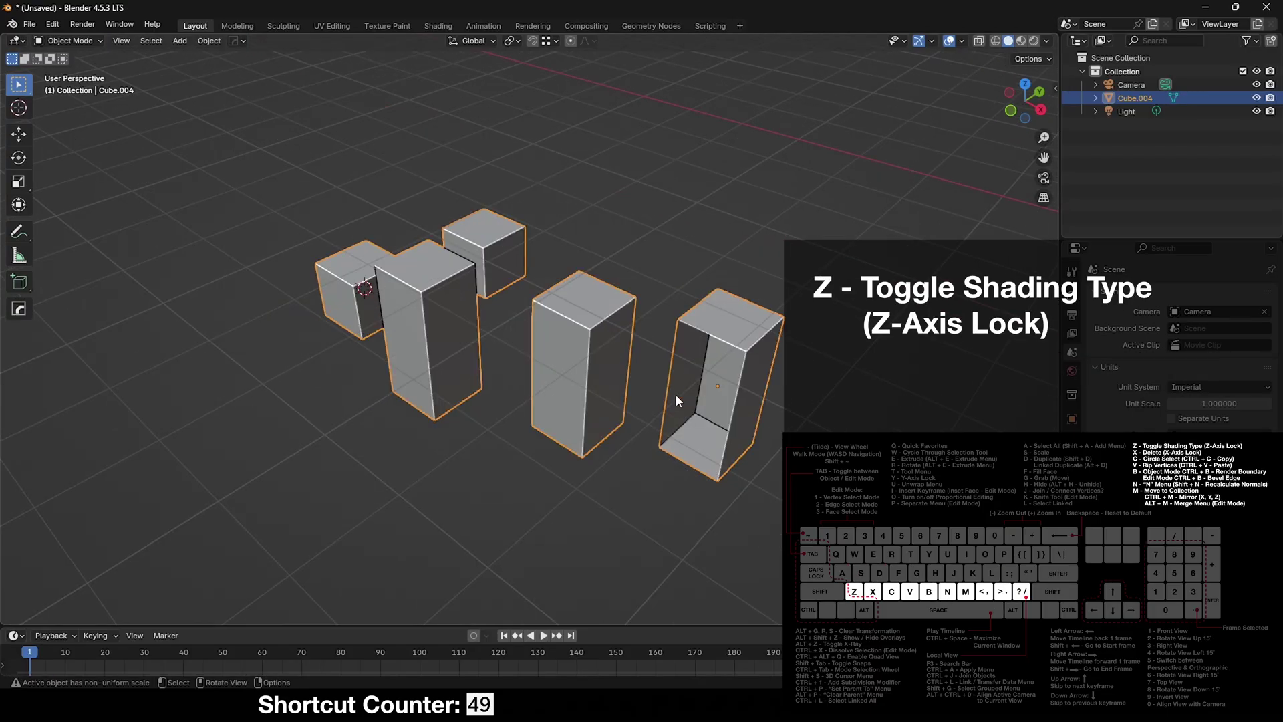
middle_click_drag(672, 371, 710, 346, "shift")
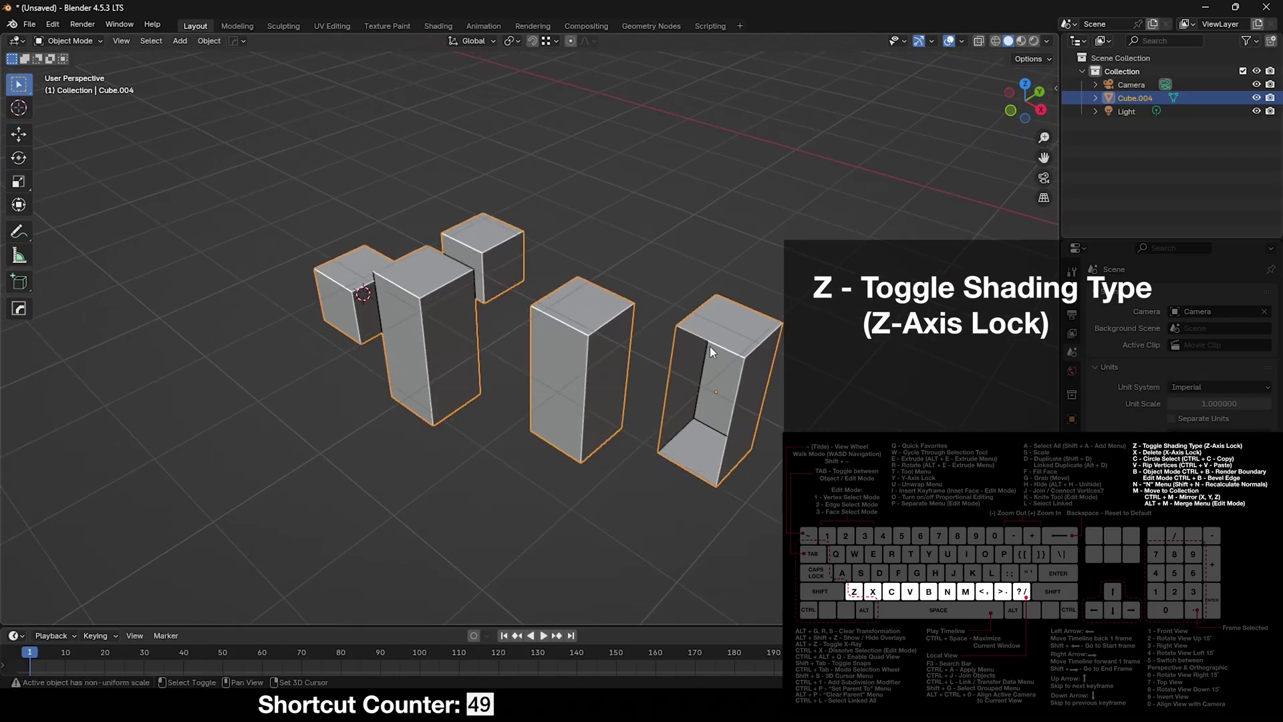
key("shift+z")
key("shift+z")
middle_click_drag(644, 371, 623, 406, "shift")
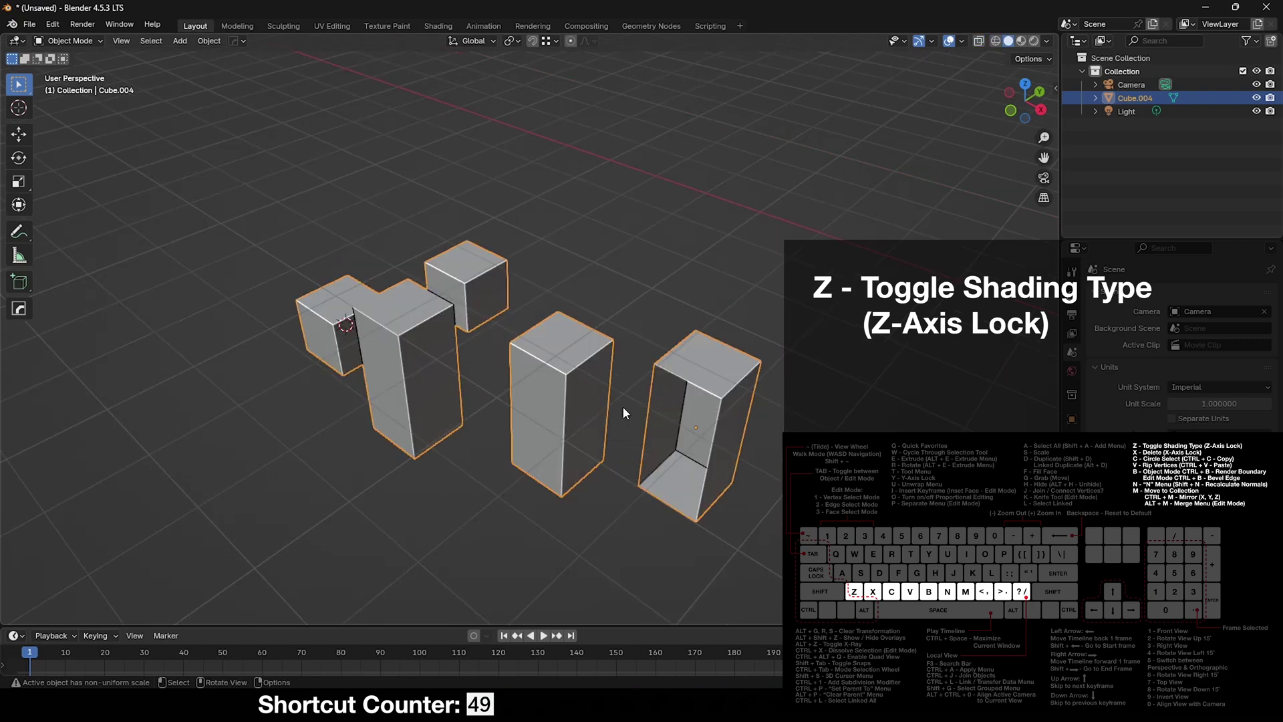
- Try moving the joined object along the global Z axis
key("g")
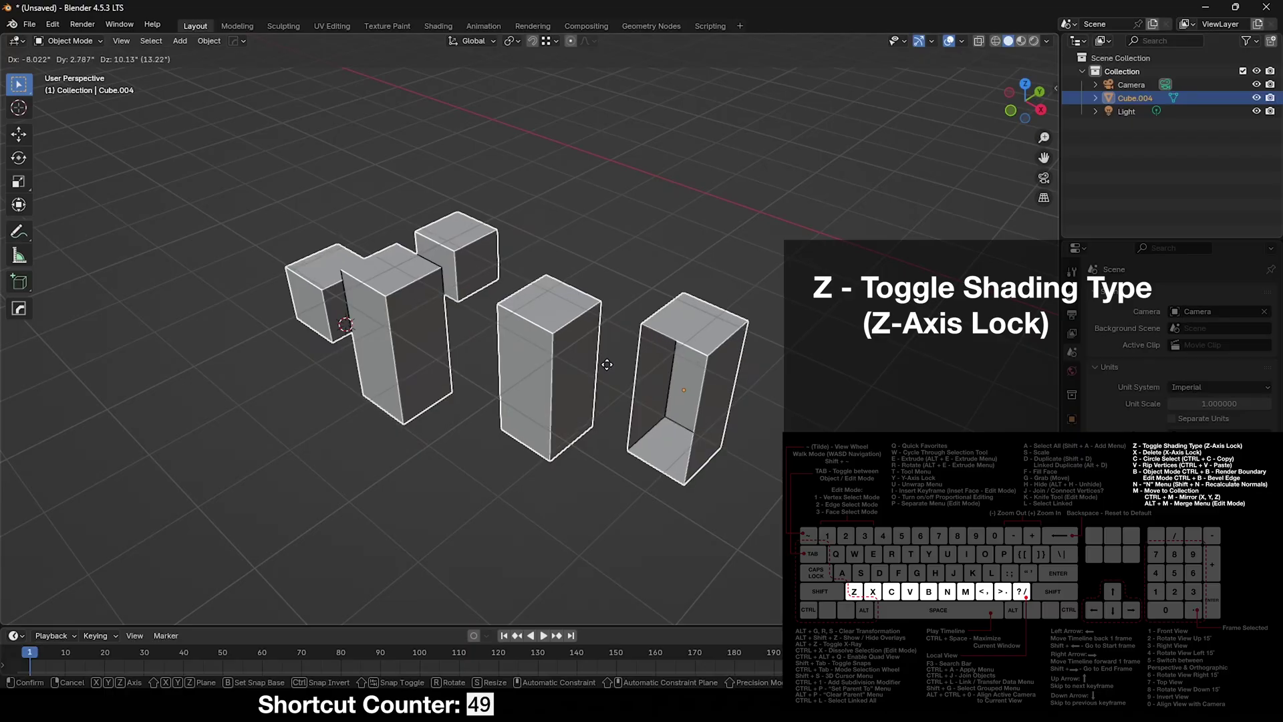
key("z")
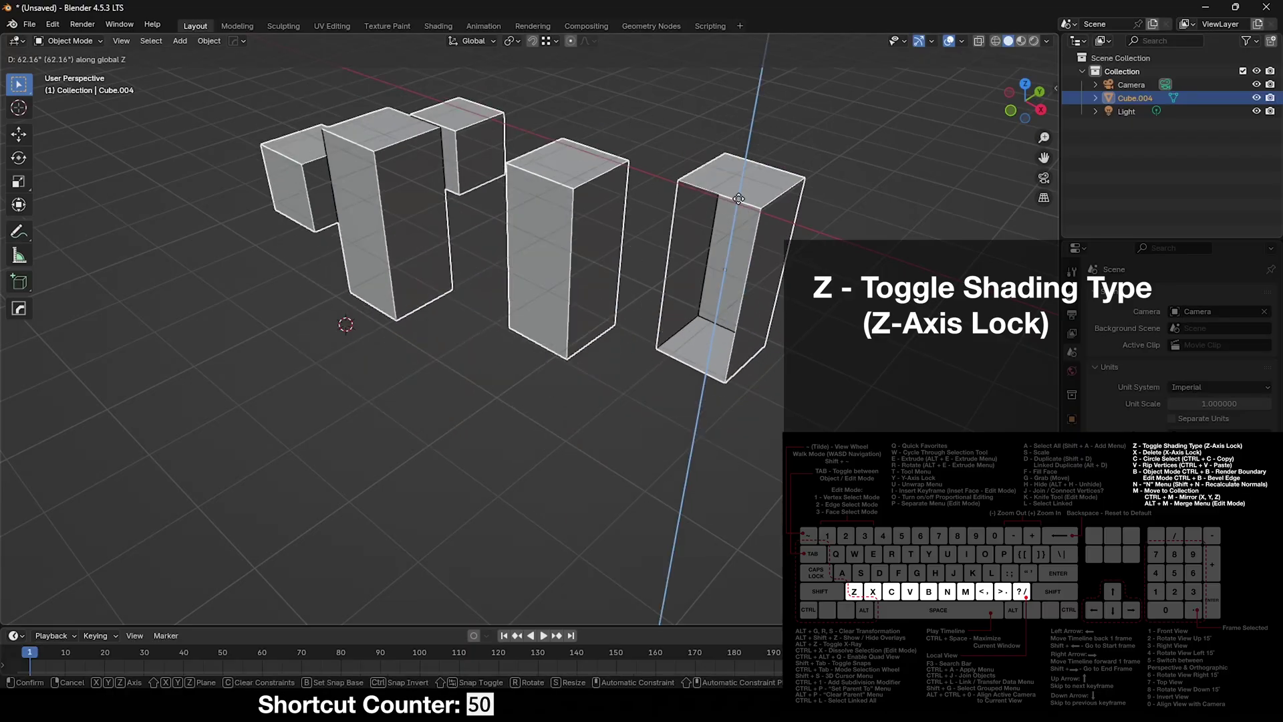
left_click(672, 270)
- Delete the joined object and undo the deletion
key("x")
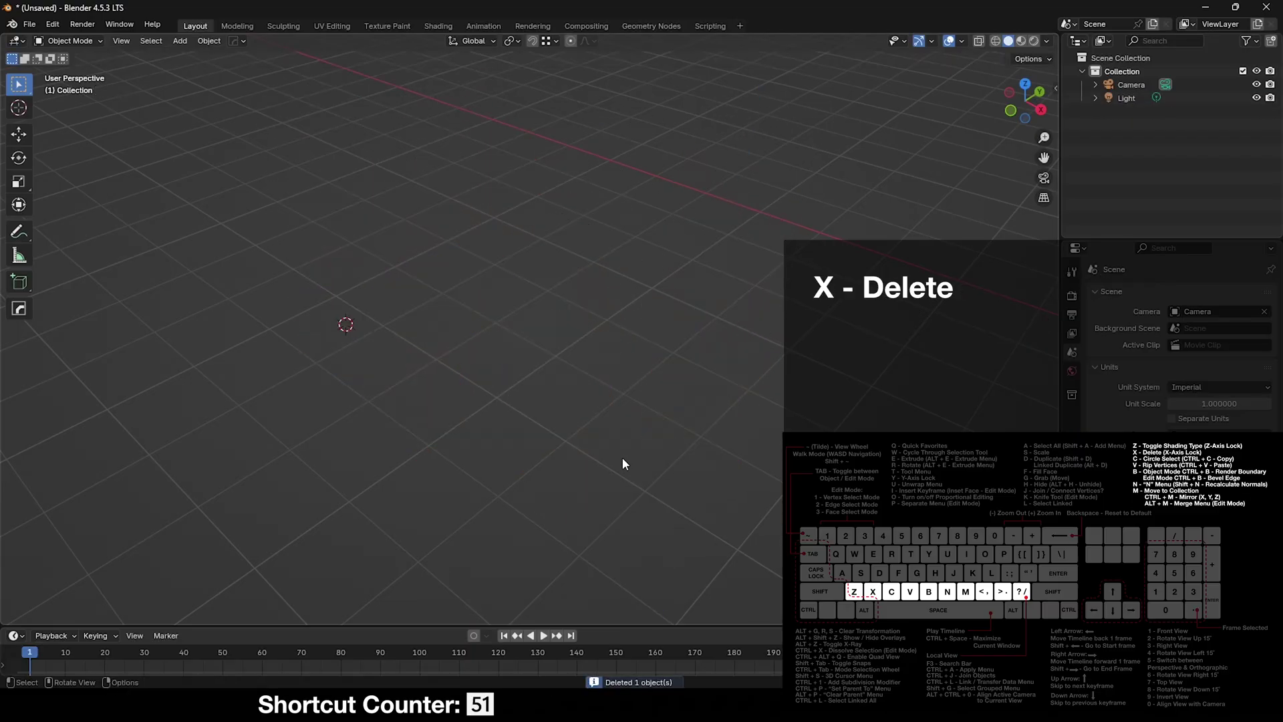
key("ctrl+z")
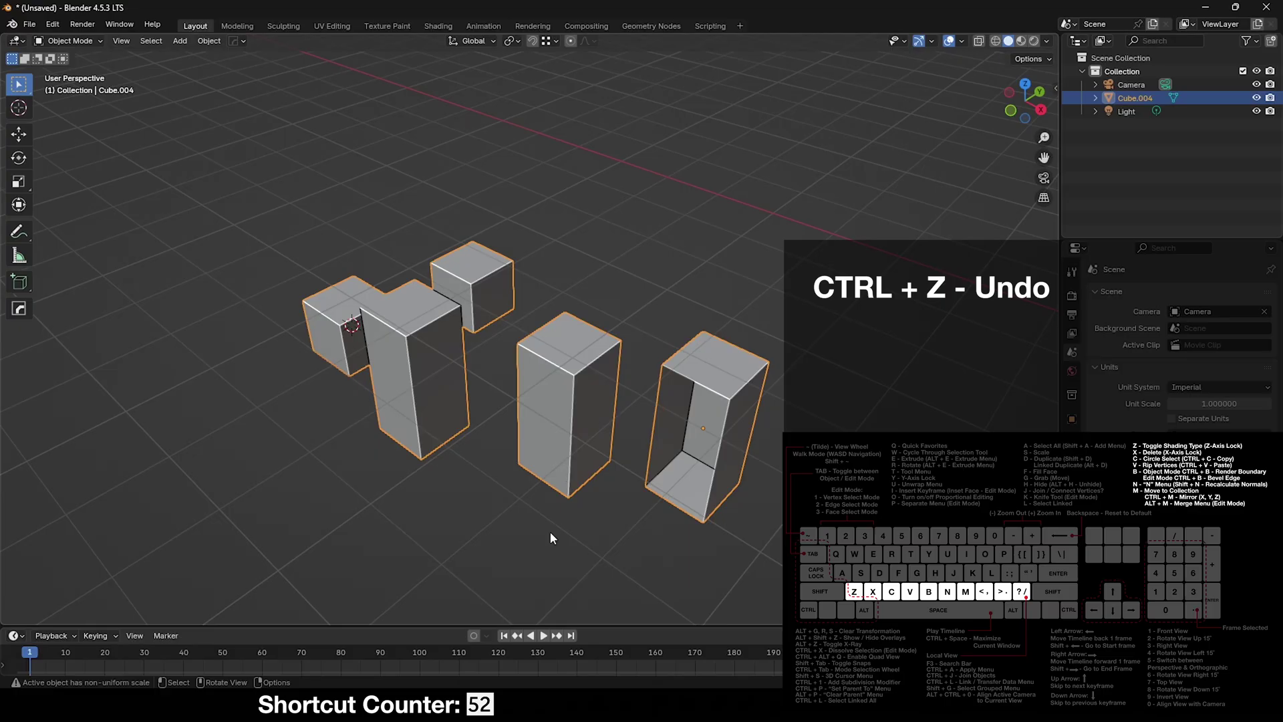
- Try moving the joined object along the global X axis
key("g")
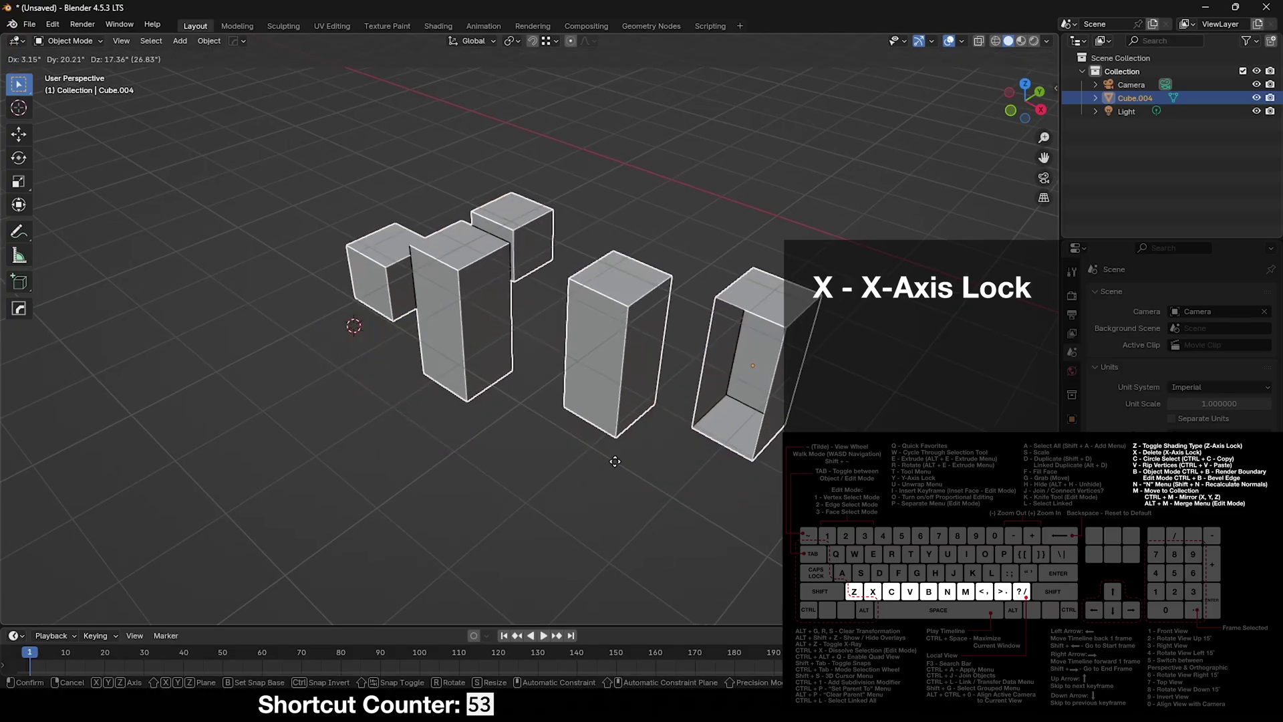
key("x")
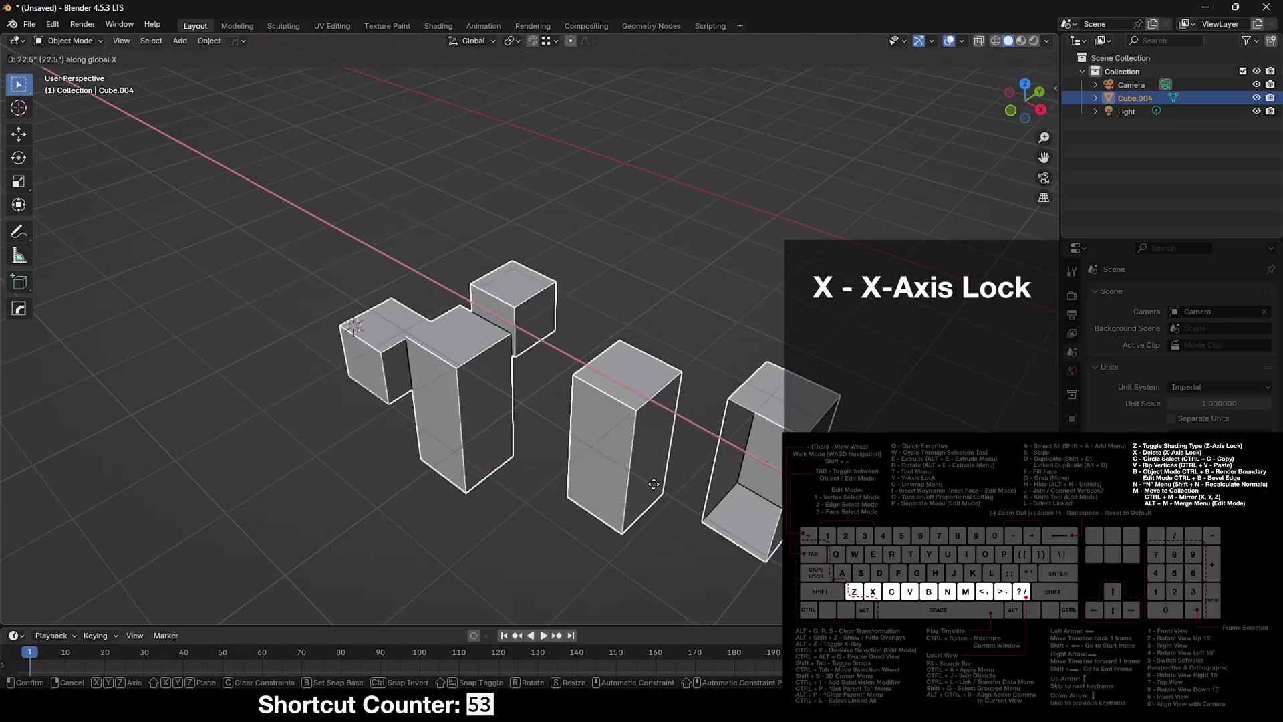
left_click(596, 483)
- Try Circle Select in Object Mode, leave it, and enter Edit Mode with the whole mesh deselected
key("c")
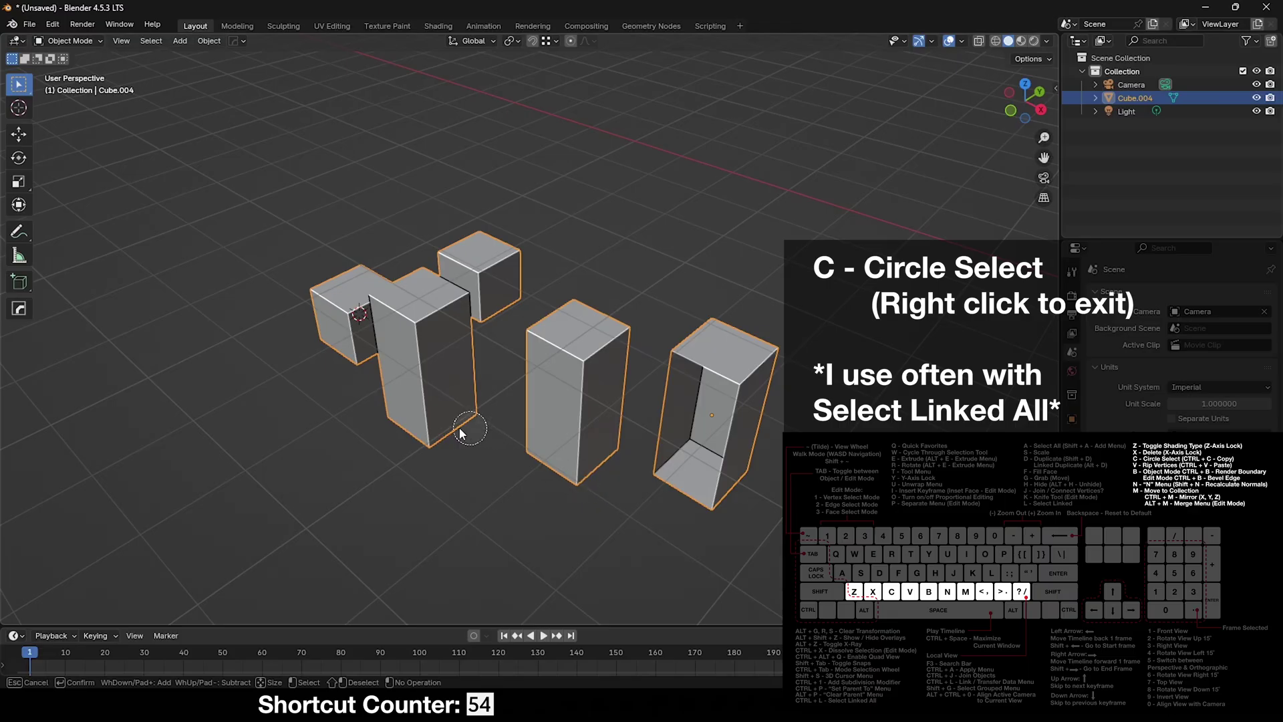
right_click(475, 438)
key("Tab")
key("alt+a")
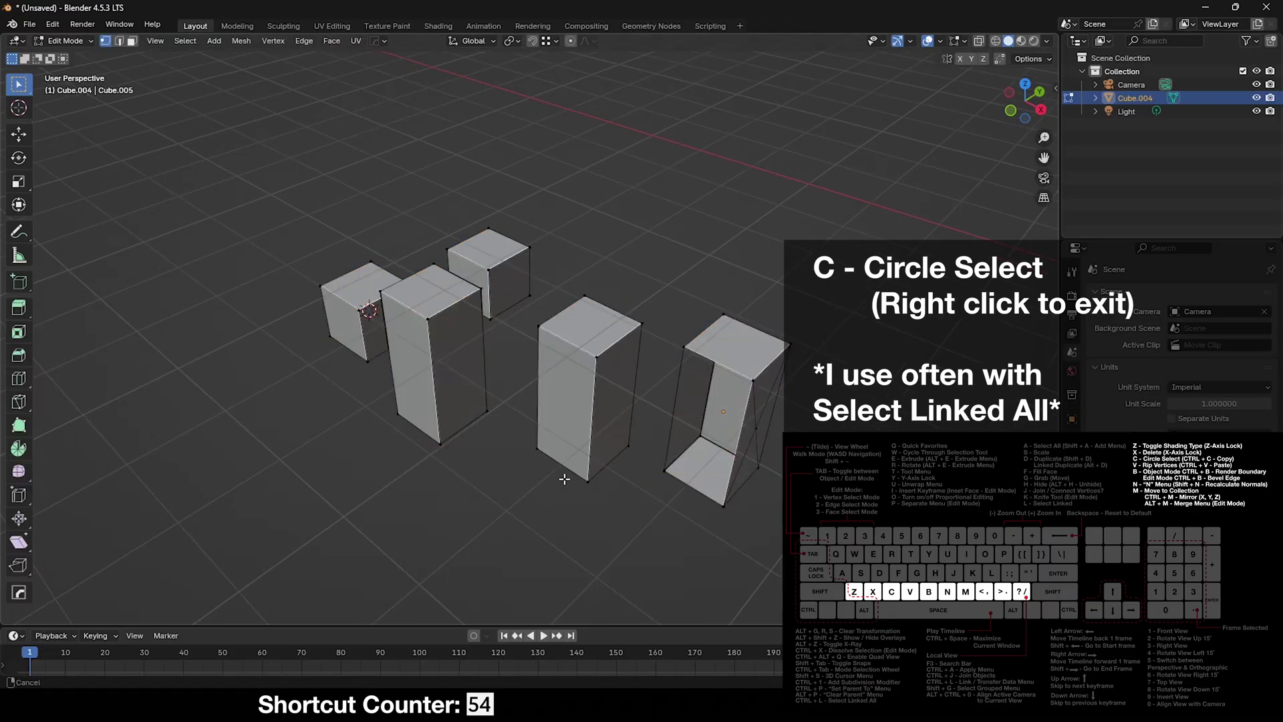
- Start Circle Select and resize its circle larger and smaller, ending with a small circle between the tall blocks
key("c")
right_click(530, 478)
key("c")
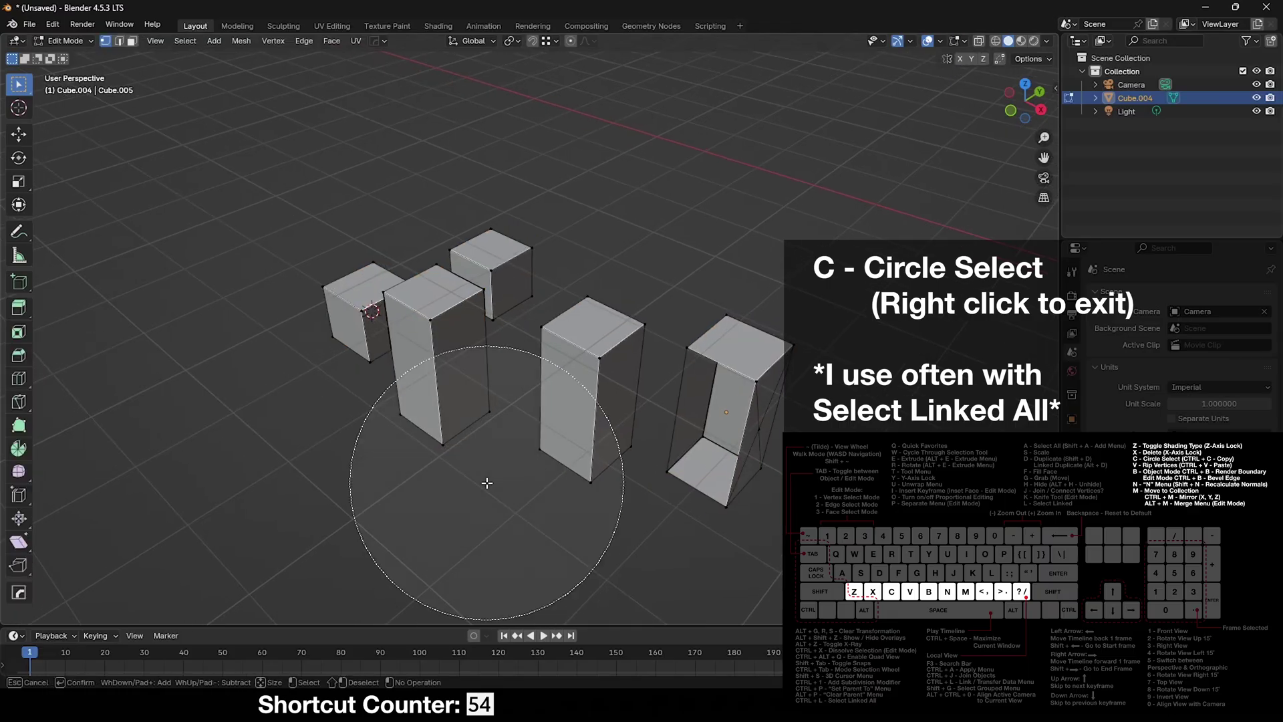
scroll(487, 483, "up", 8)
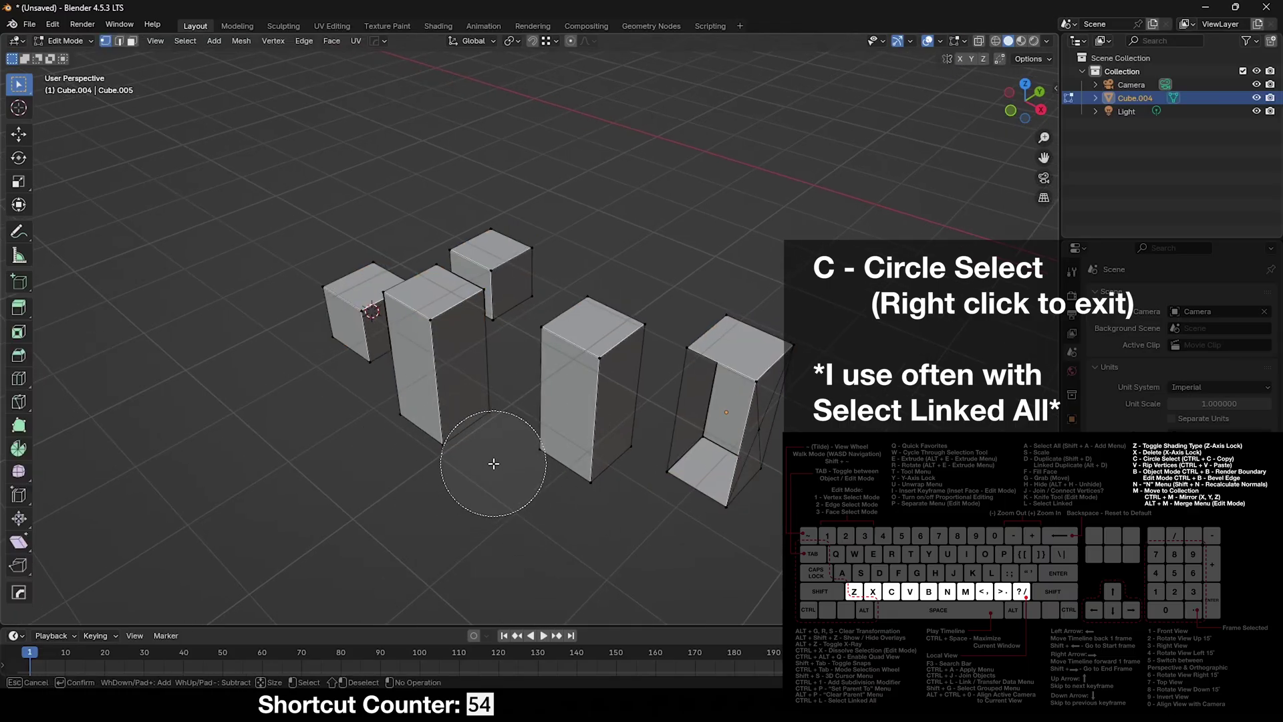
scroll(495, 468, "down", 2)
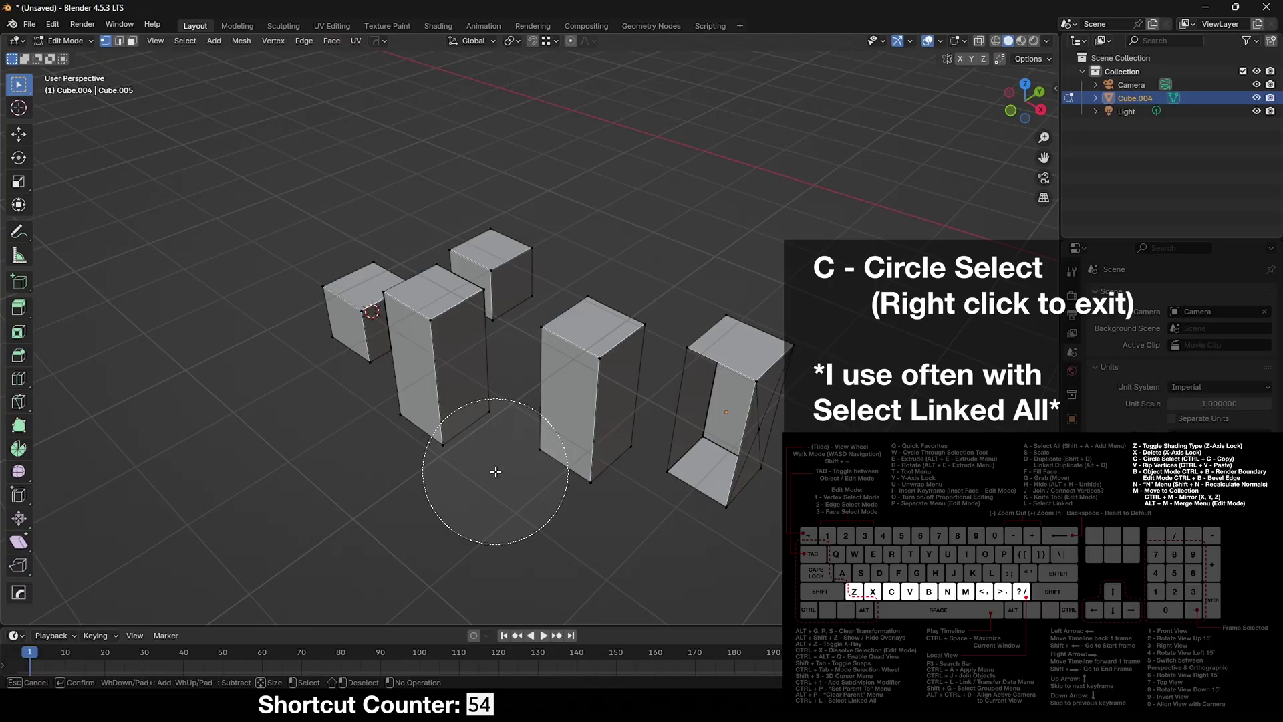
scroll(496, 468, "down", 4)
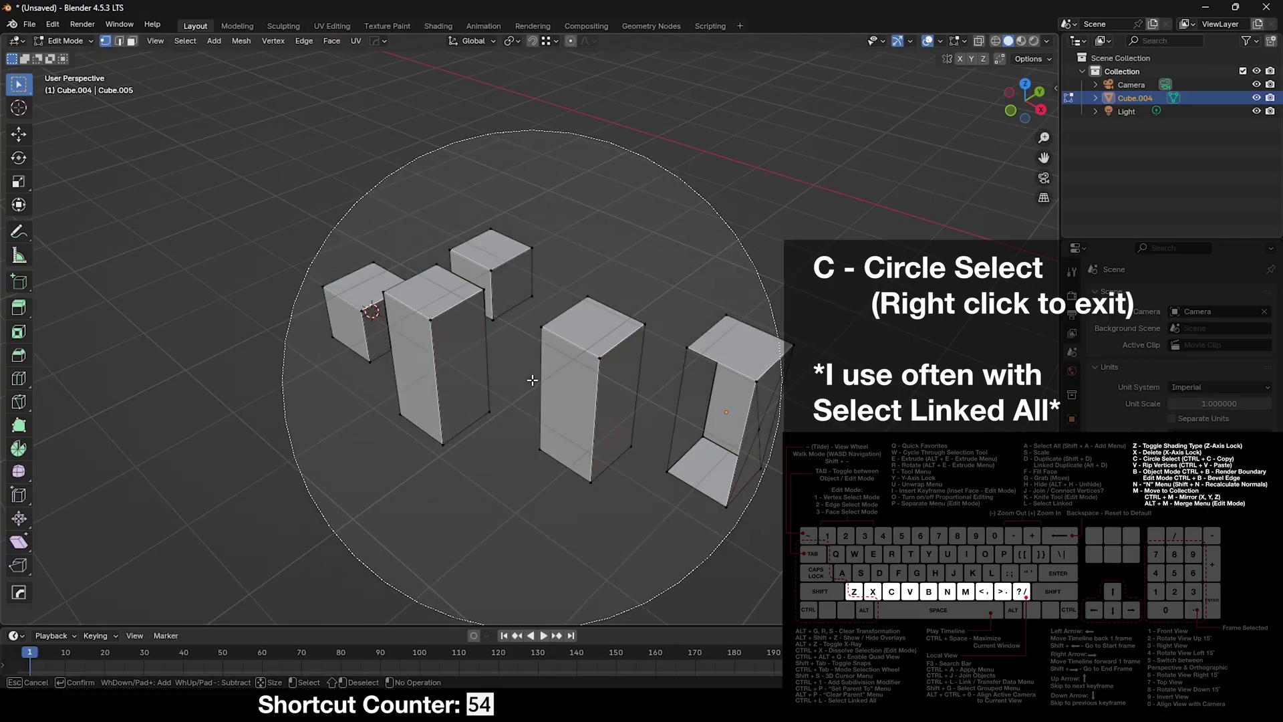
scroll(530, 380, "up", 3)
scroll(521, 408, "up", 4)
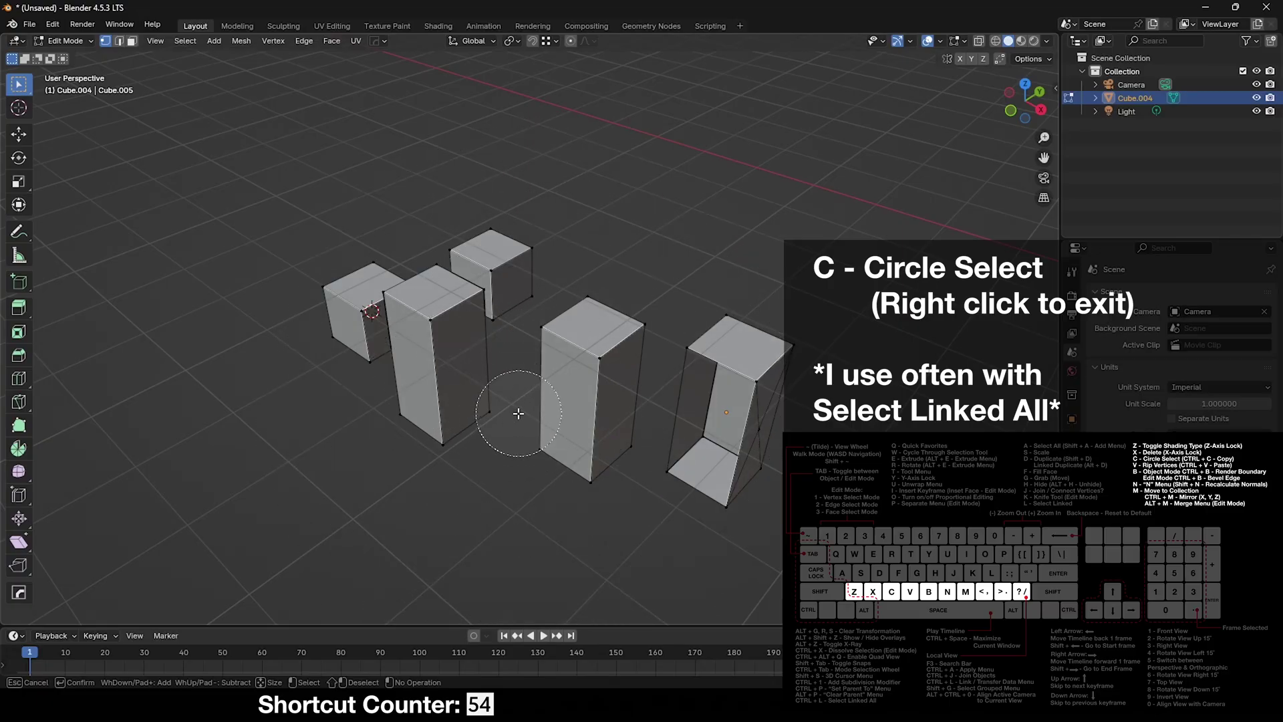
- Paint a Circle Select selection over vertices across the blocks, exit the tool and clear the selection
left_click_drag(586, 476, 390, 380)
key("ctrl+l")
right_click(564, 439)
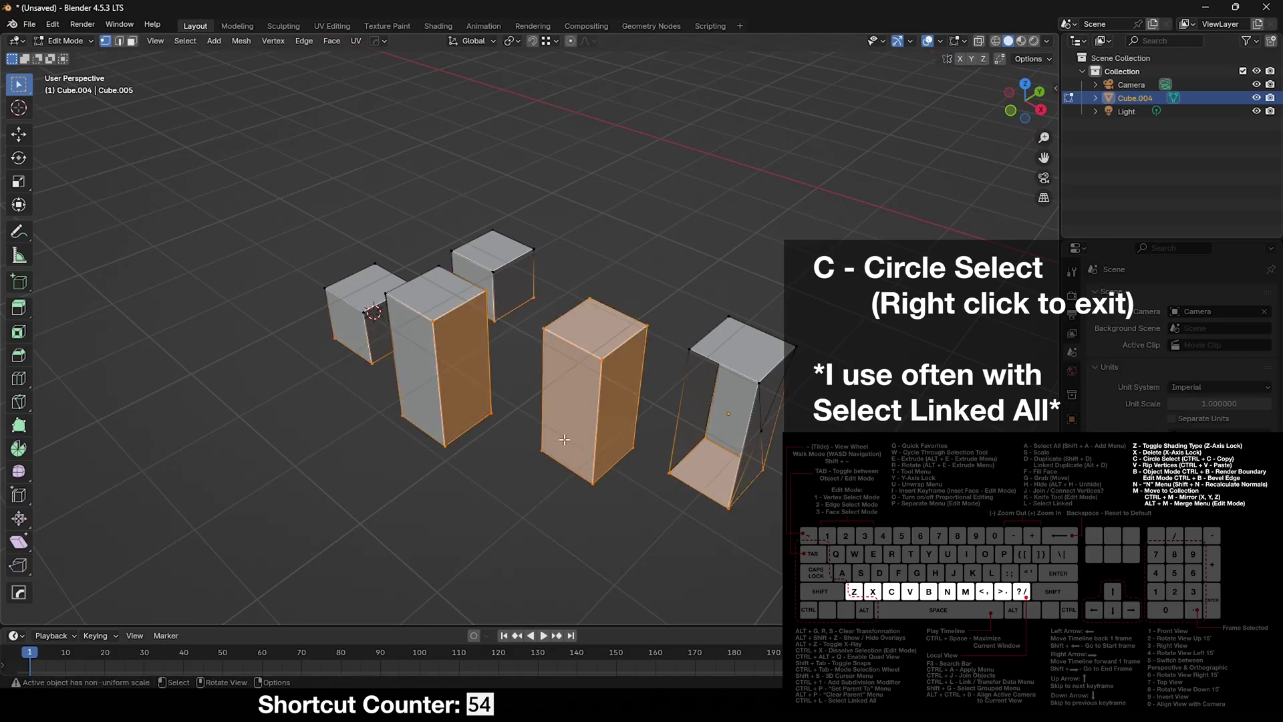
middle_click_drag(572, 432, 595, 441, "shift")
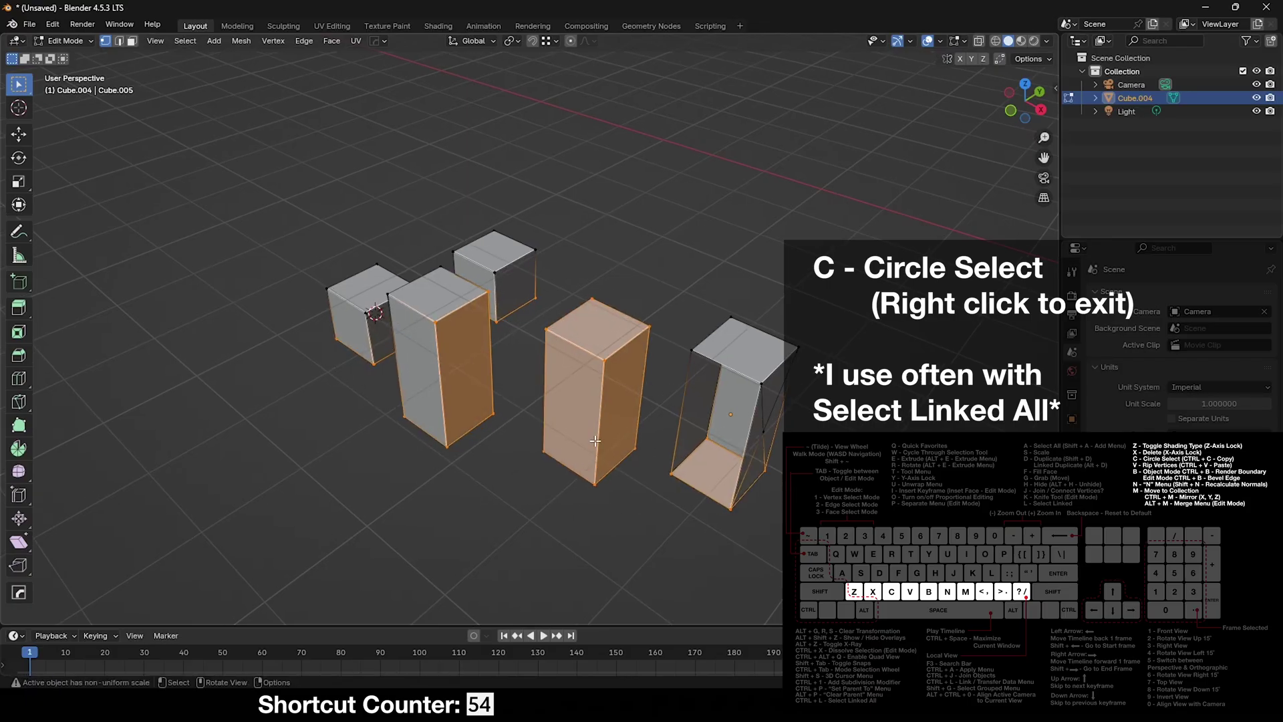
left_click(607, 501)
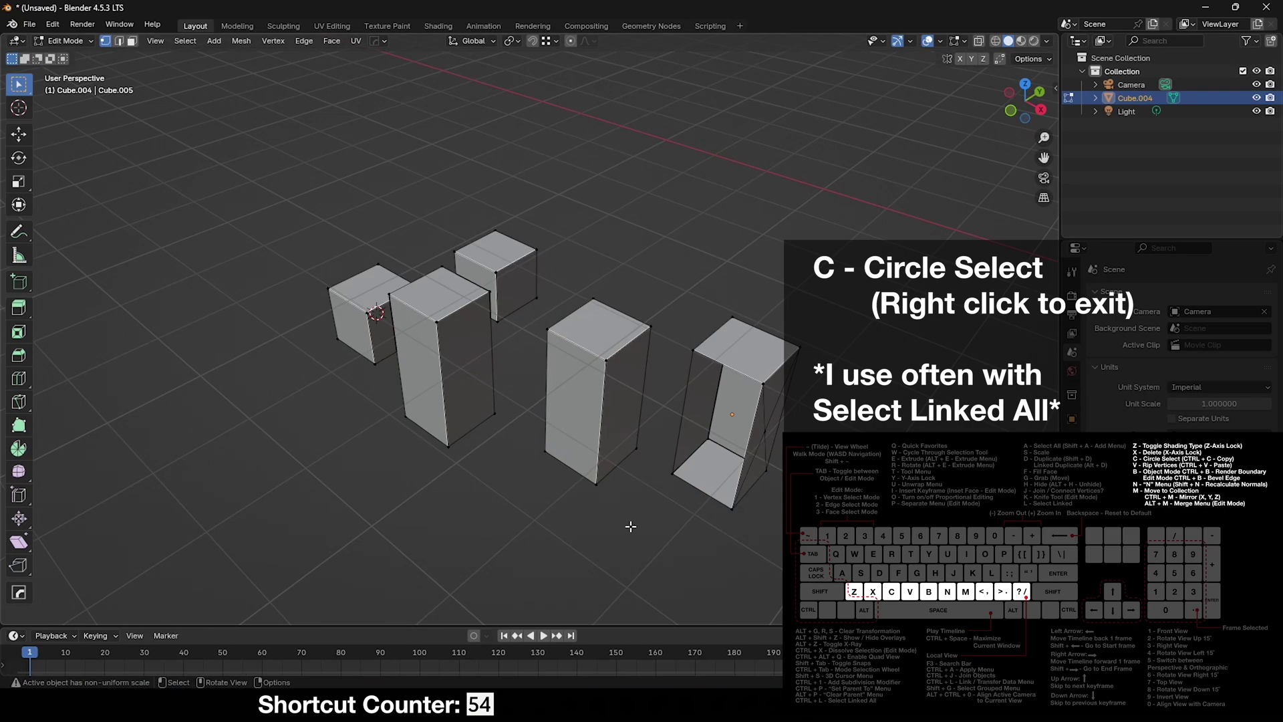
- Paint a Circle Select selection over the blocks' lower vertices and extend it to all linked geometry
key("c")
mouse_move(716, 501)
left_mouse_down()
mouse_move(573, 510)
mouse_move(338, 372)
mouse_move(394, 439)
left_mouse_up()
right_click(394, 439)
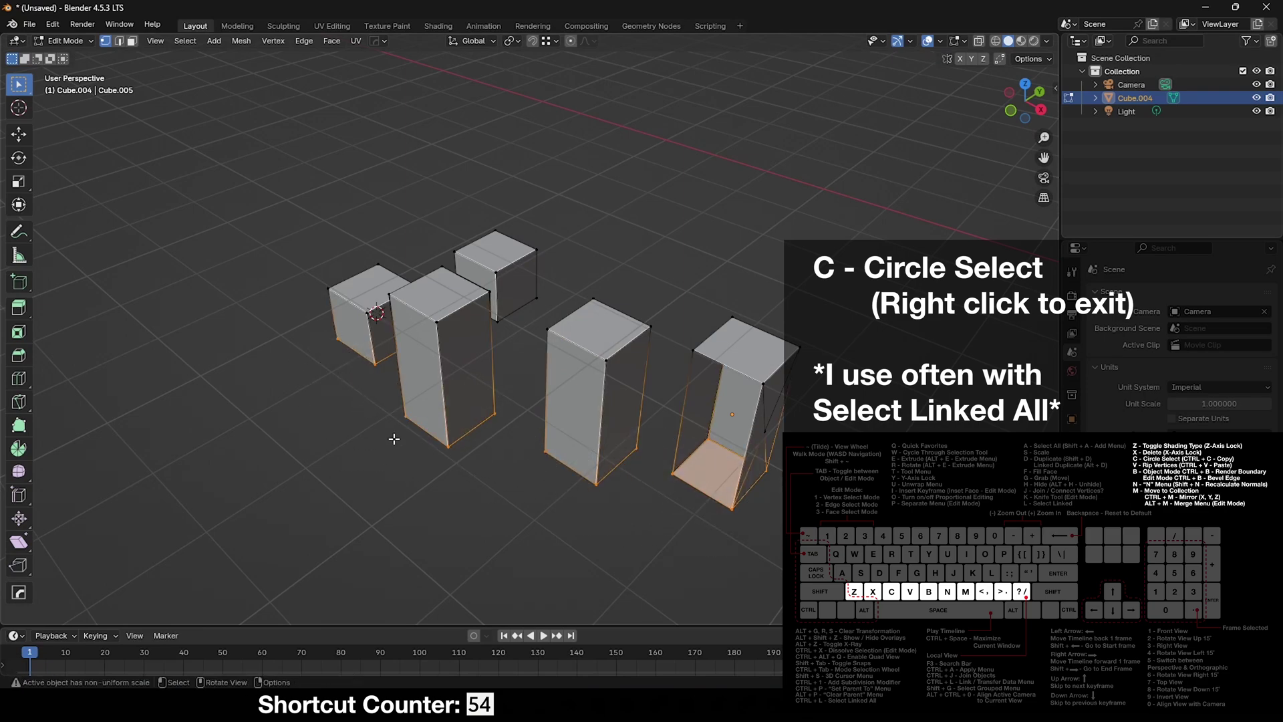
key("ctrl+l")
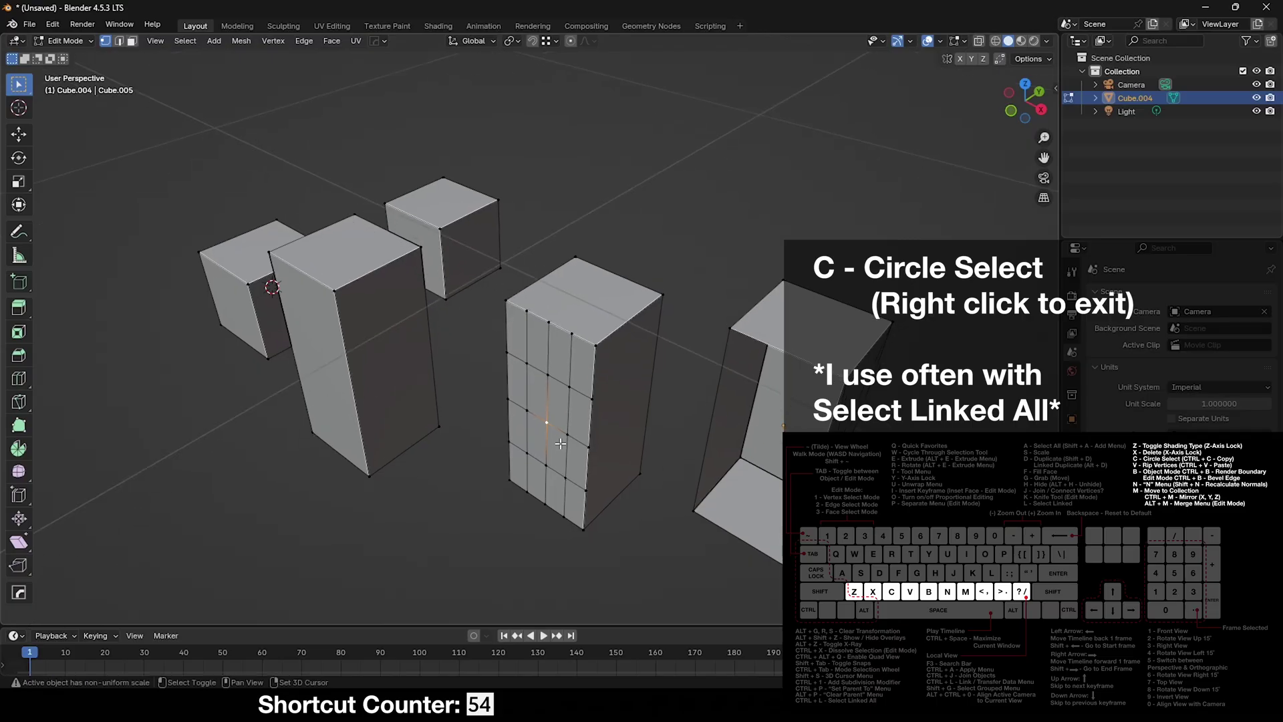
- Try ripping the selected vertex on the middle block's subdivided face along the global X axis, and undo the rip
key("v")
key("x")
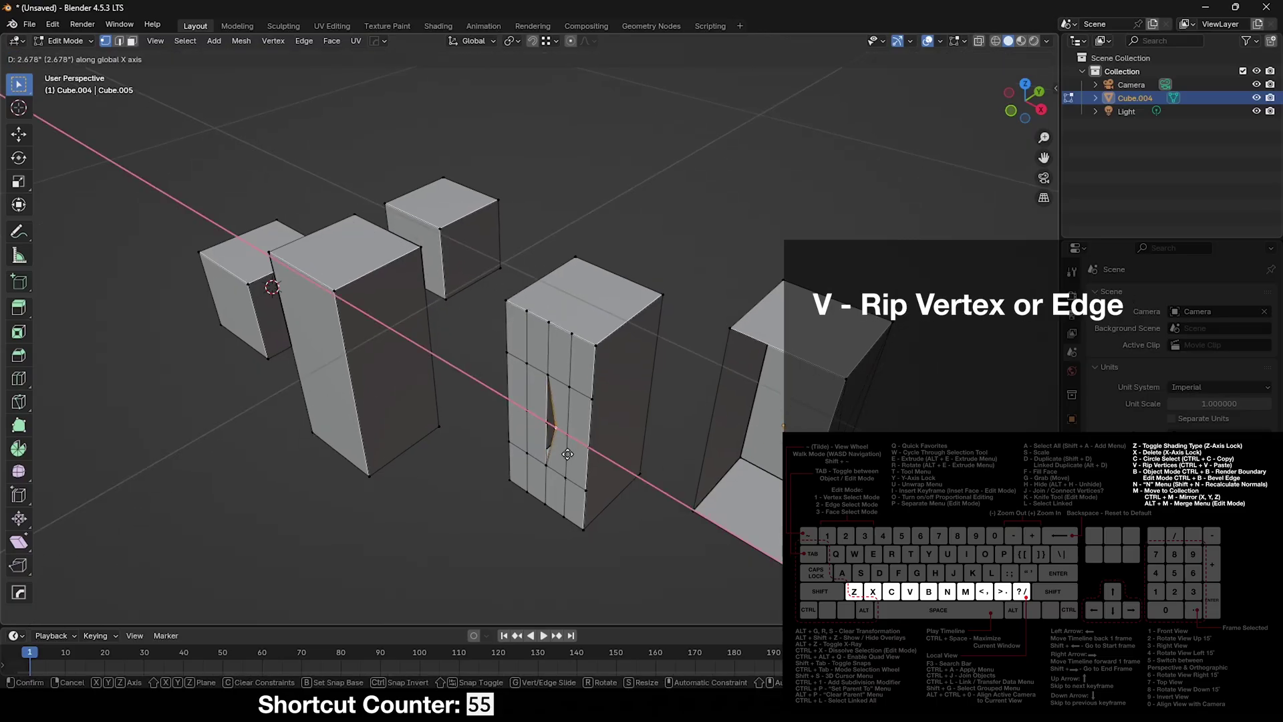
left_click(567, 454)
scroll(567, 455, "up", 5)
middle_click_drag(559, 465, 566, 465)
key("ctrl+z")
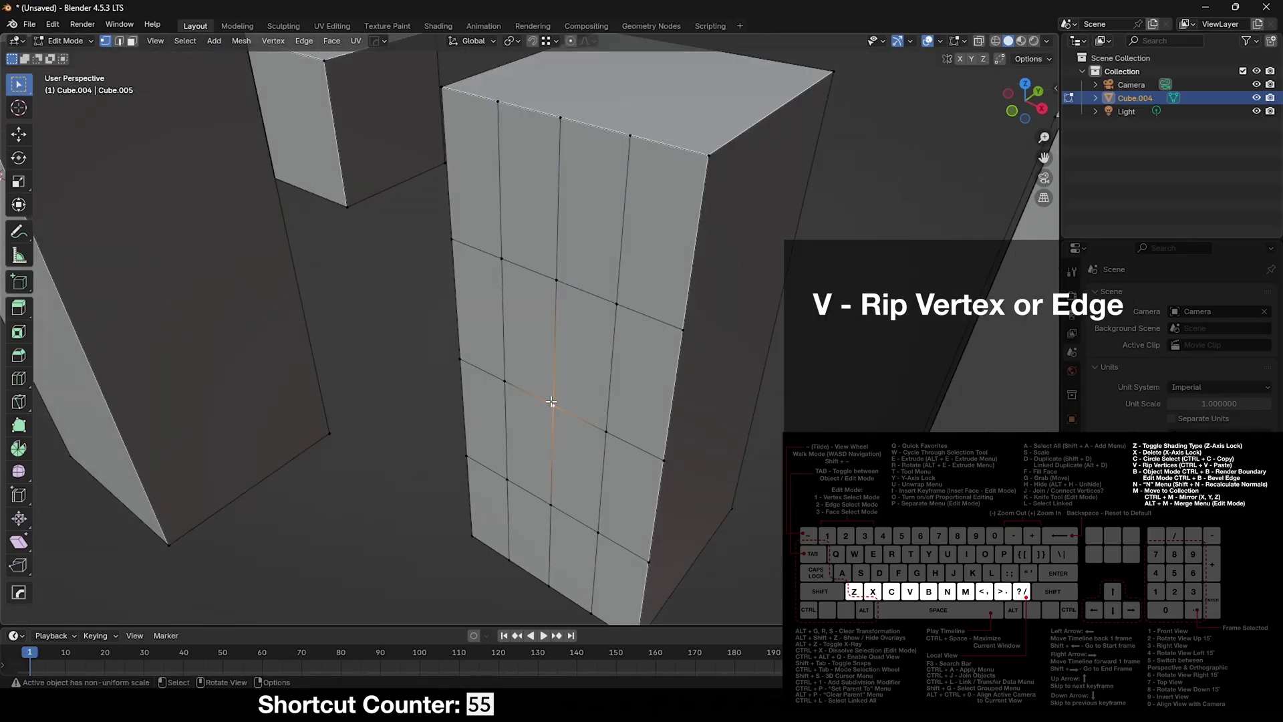
- Rip the selected grid vertex on the middle block along the global X axis to open a diamond-shaped hole
key("v")
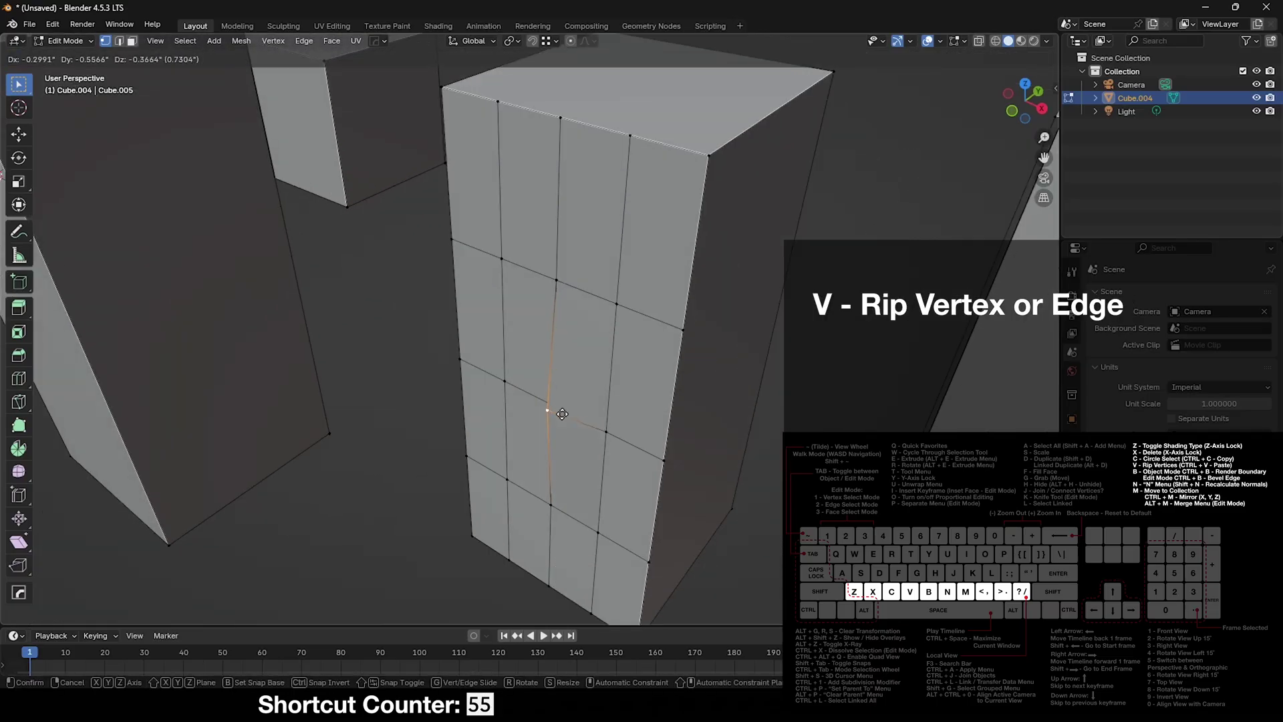
key("x")
left_click(565, 421)
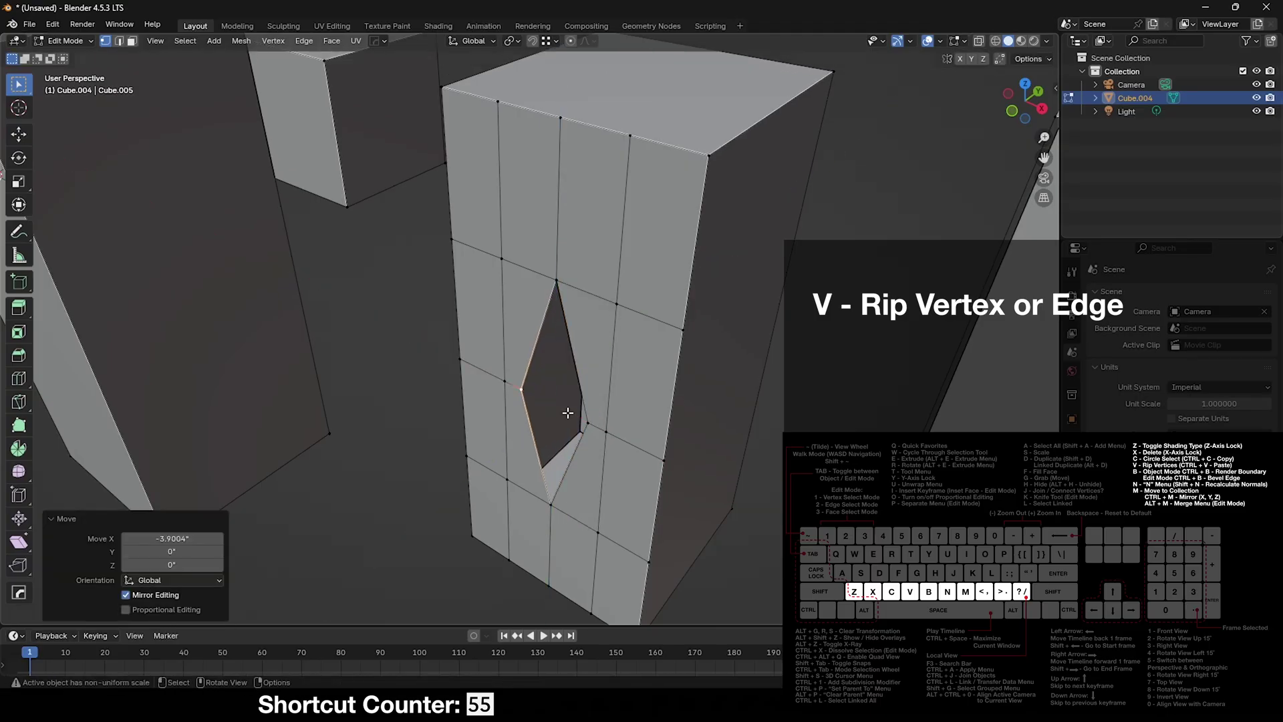
middle_click_drag(583, 431, 556, 289)
- Rip an edge beside the diamond-shaped hole in edge select mode, and try ripping a face in face select mode
key("2")
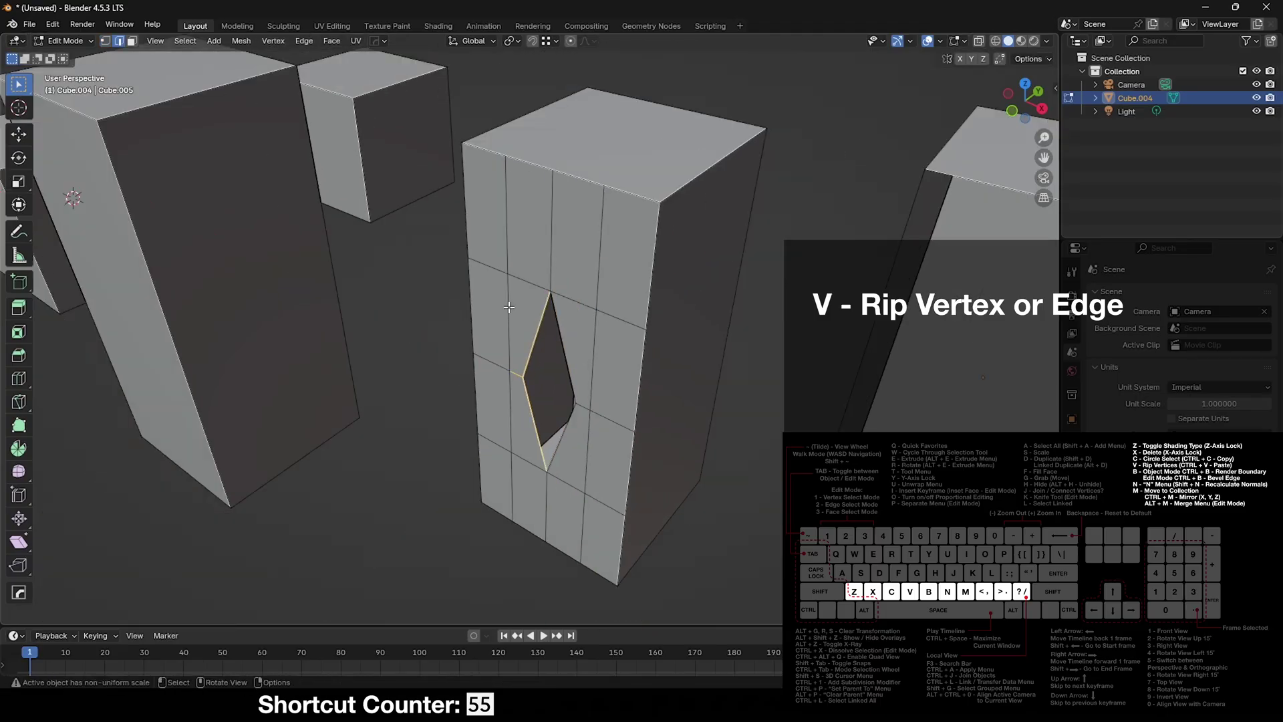
key("3")
left_click(570, 280)
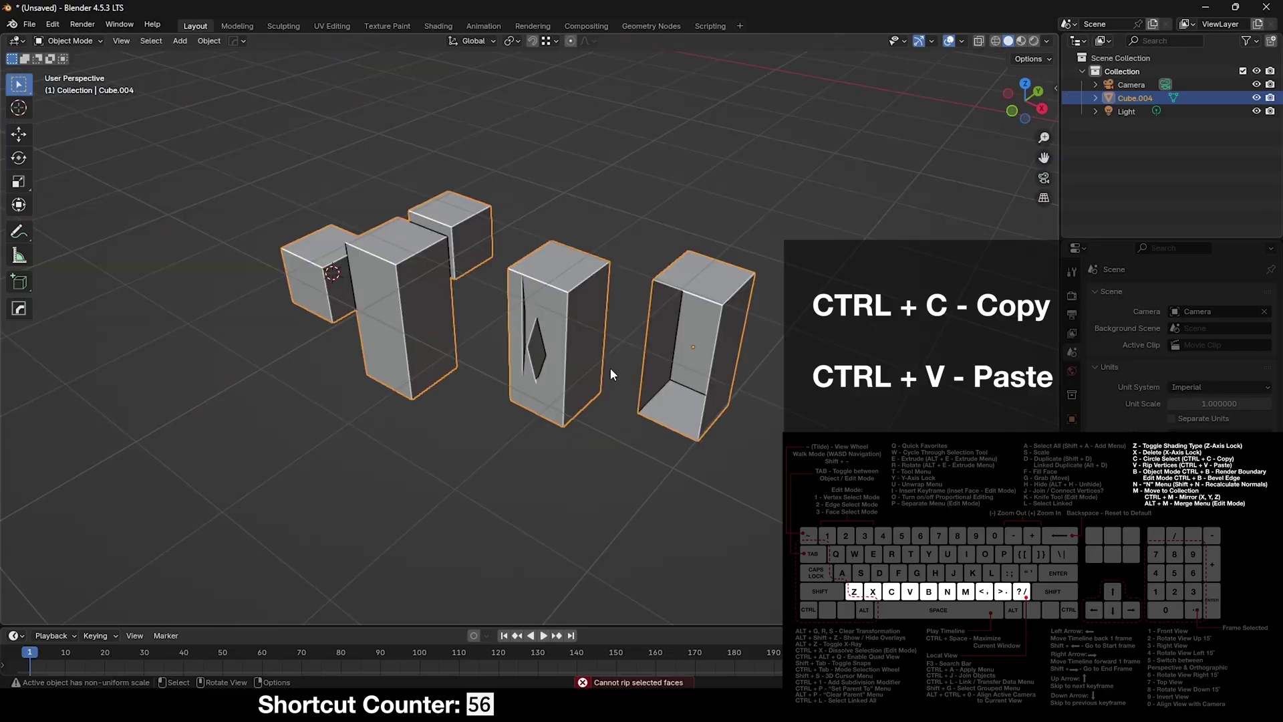
- Copy the joined block object in Object Mode and paste a duplicate of it in place
key("ctrl+c")
left_click(611, 367)
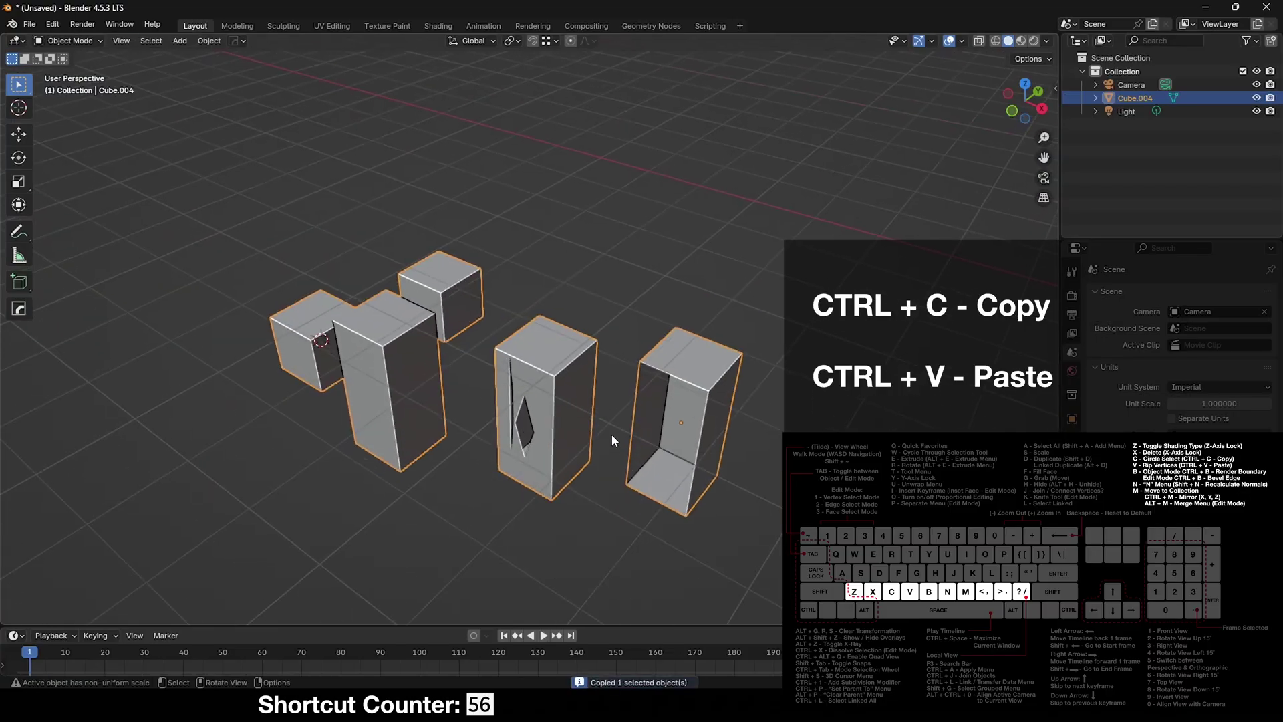
key("ctrl+v")
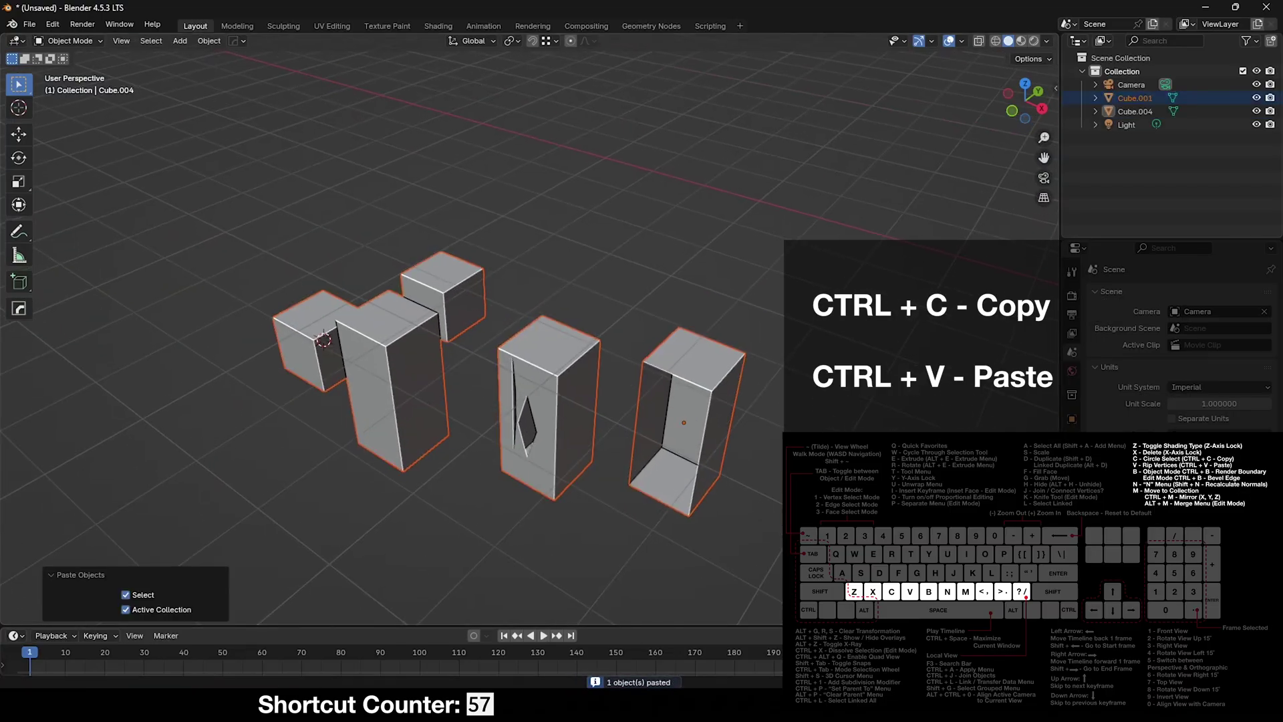
- Switch to wireframe shading and try moving the pasted copy away from the original
key("shift+z")
middle_click_drag(511, 452, 576, 379, "shift")
scroll(576, 358, "up", 1)
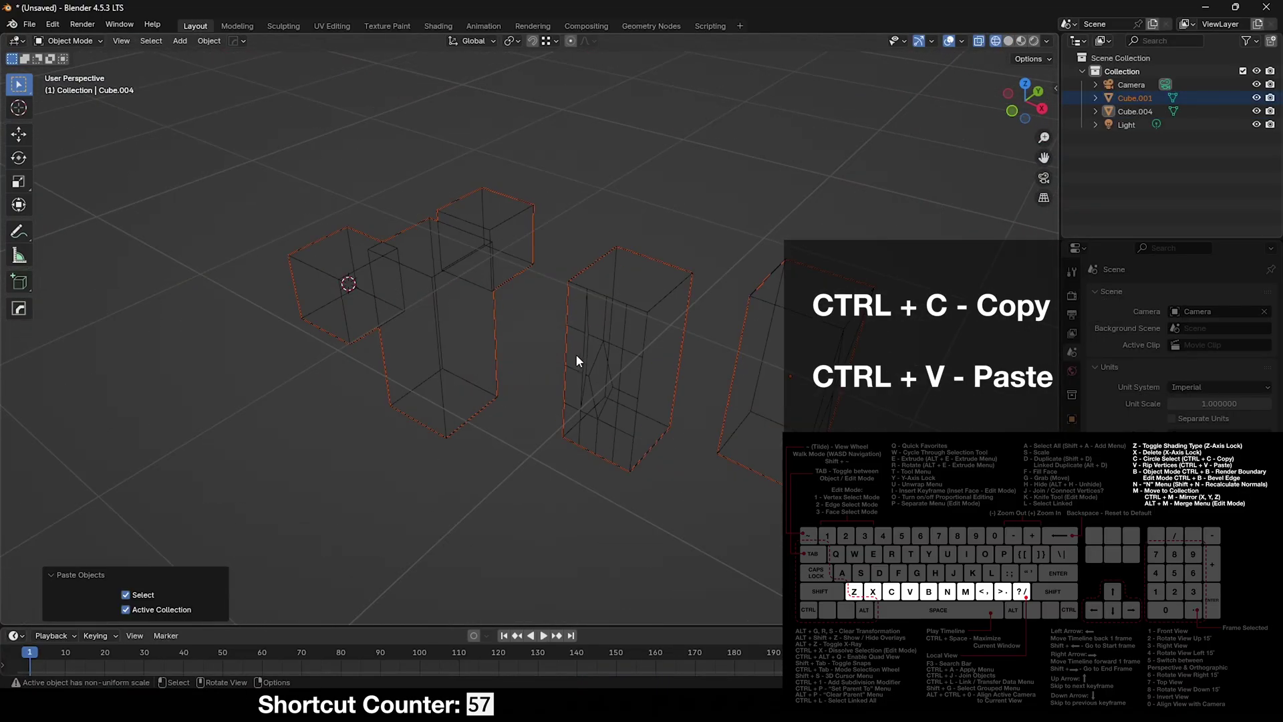
key("g")
right_click(636, 331)
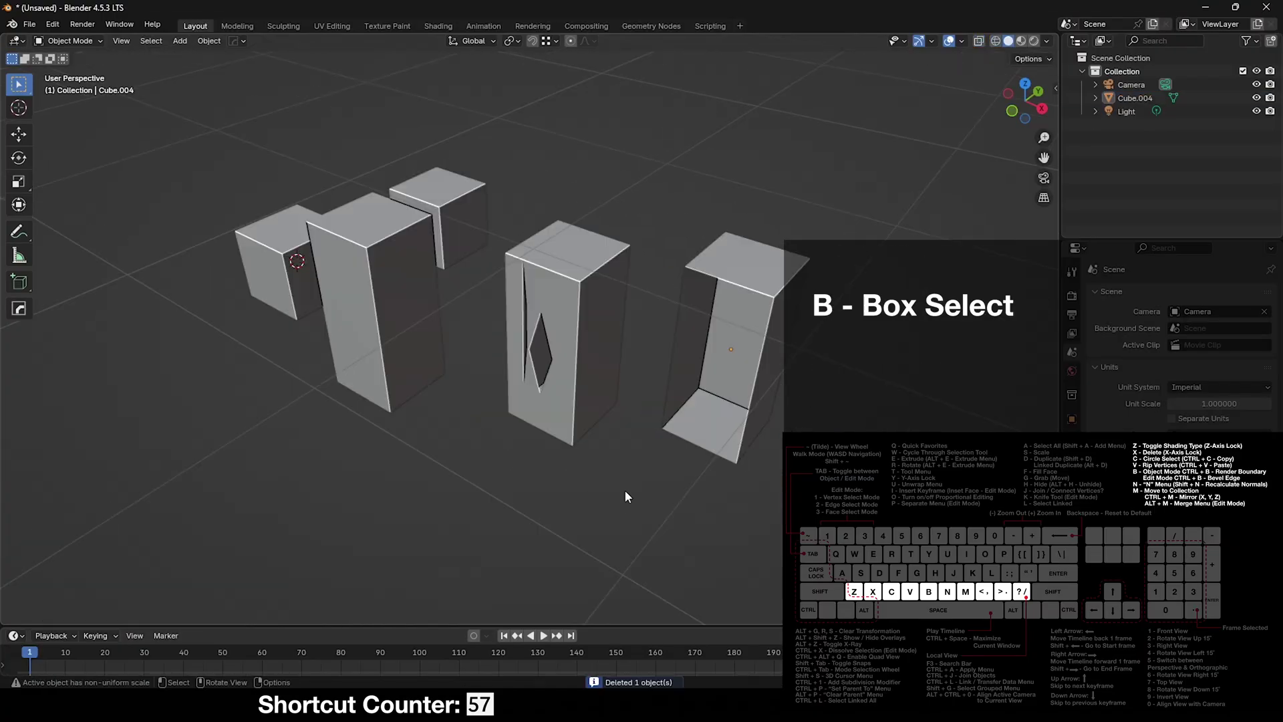
- Use Box Select around all the blocks to select the joined object
key("b")
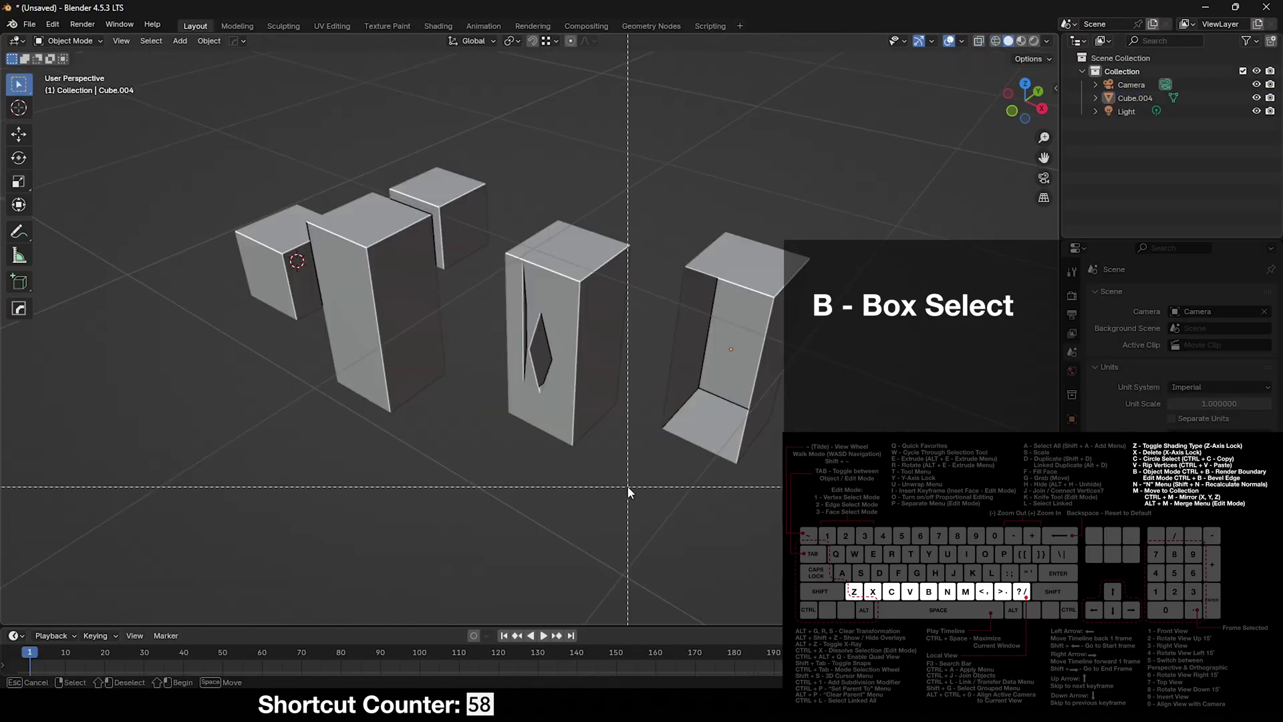
left_click_drag(207, 135, 822, 528)
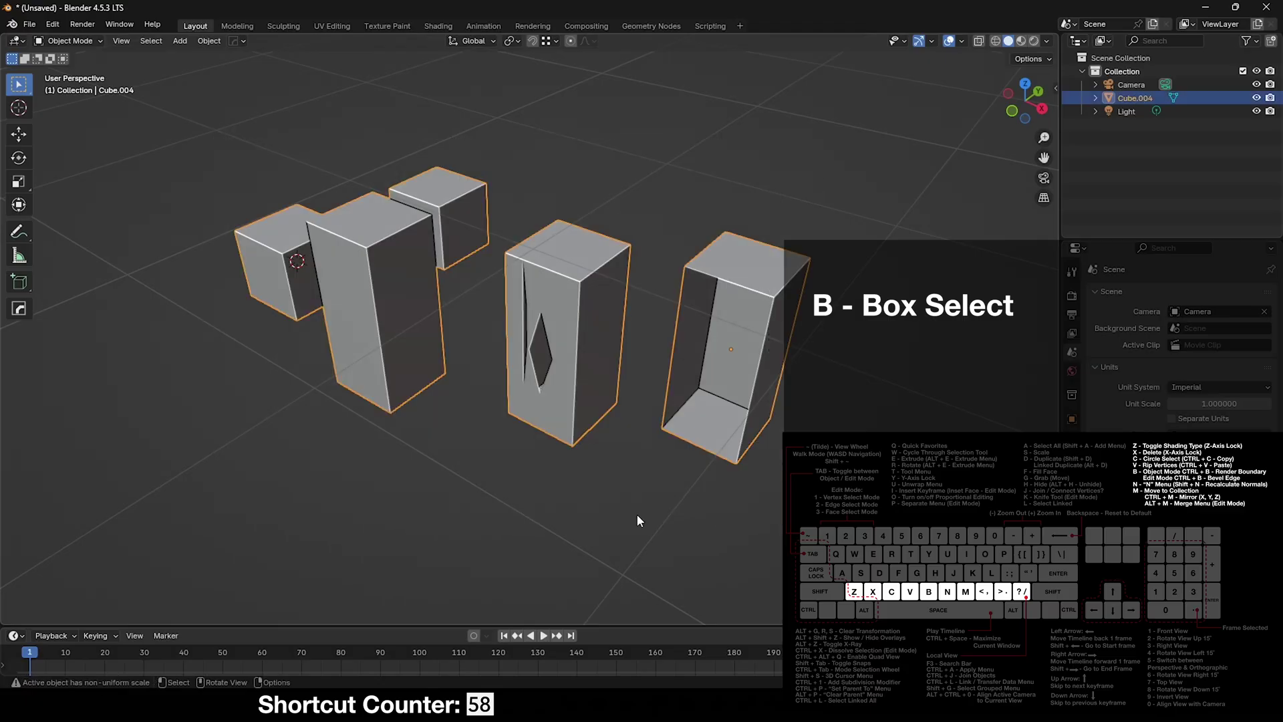
- Switch the viewport to rendered shading and limit rendering to a region around the small front block and its tall neighbour
left_click(1037, 41)
key("ctrl+b")
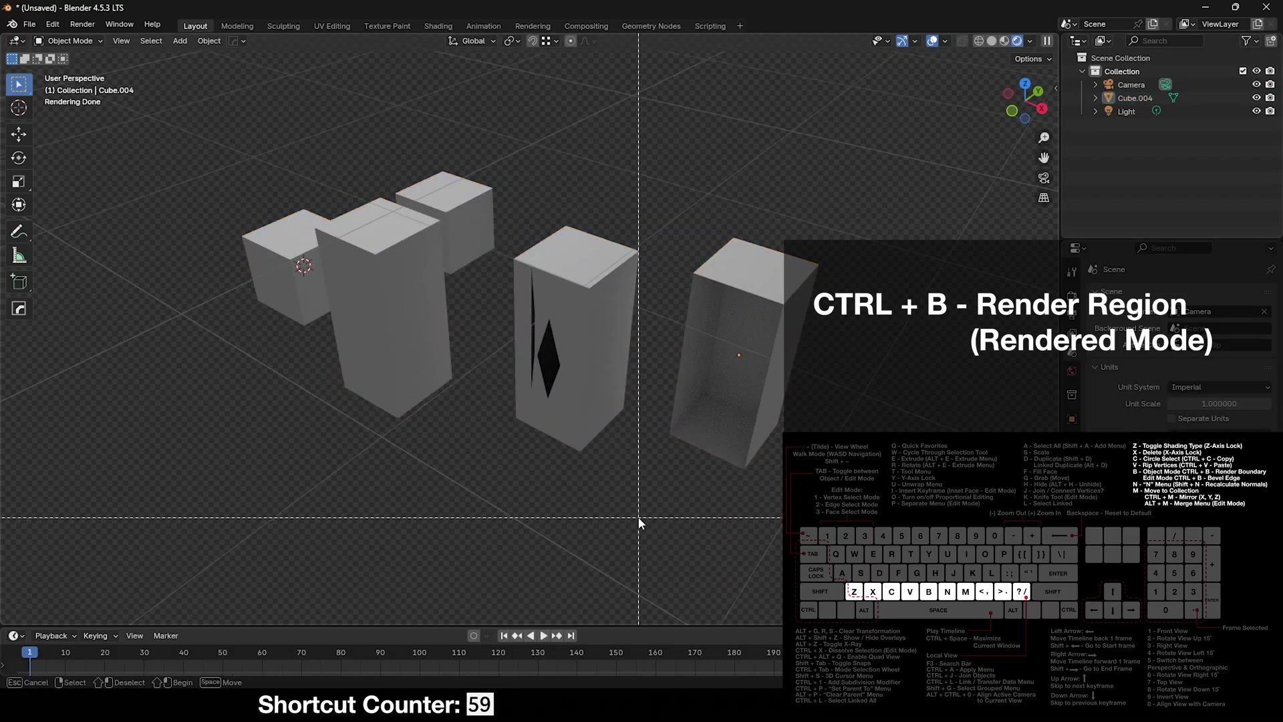
left_click_drag(221, 243, 474, 449)
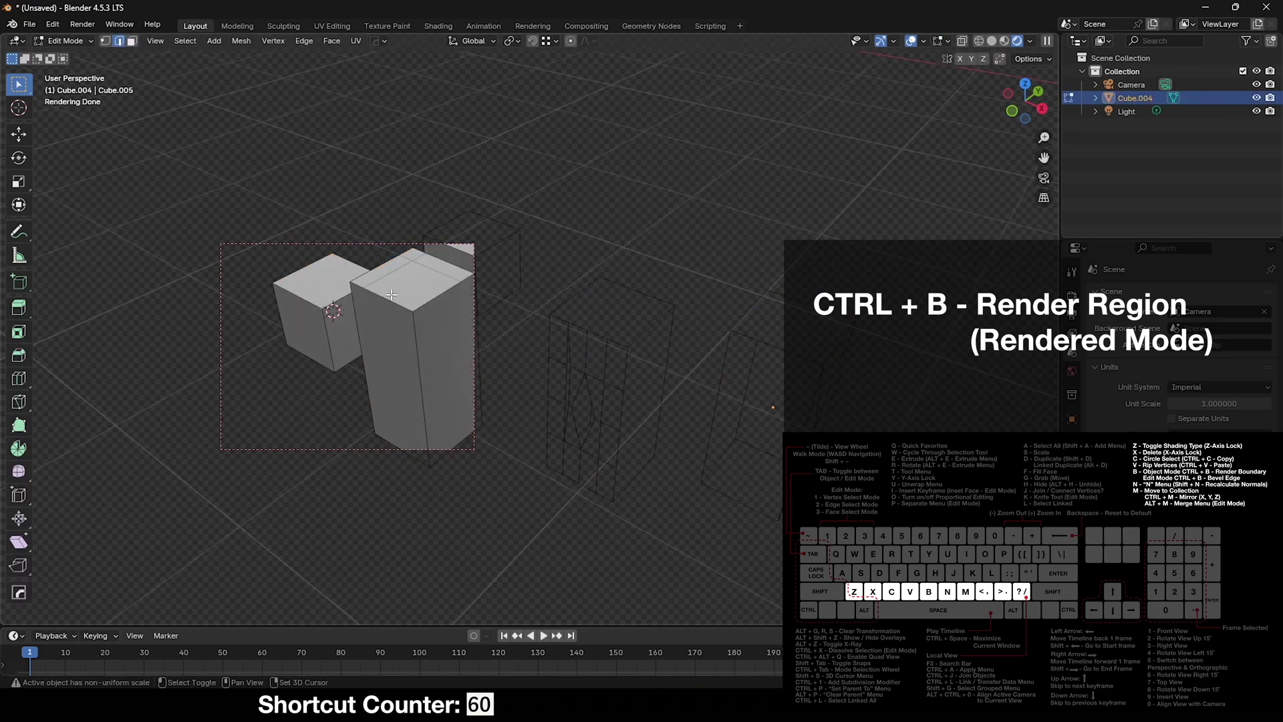
- Bevel the tall block's upper edge inside the render region about 6.7" with multiple segments for a rounded profile
key("ctrl+b")
scroll(460, 349, "up", 8)
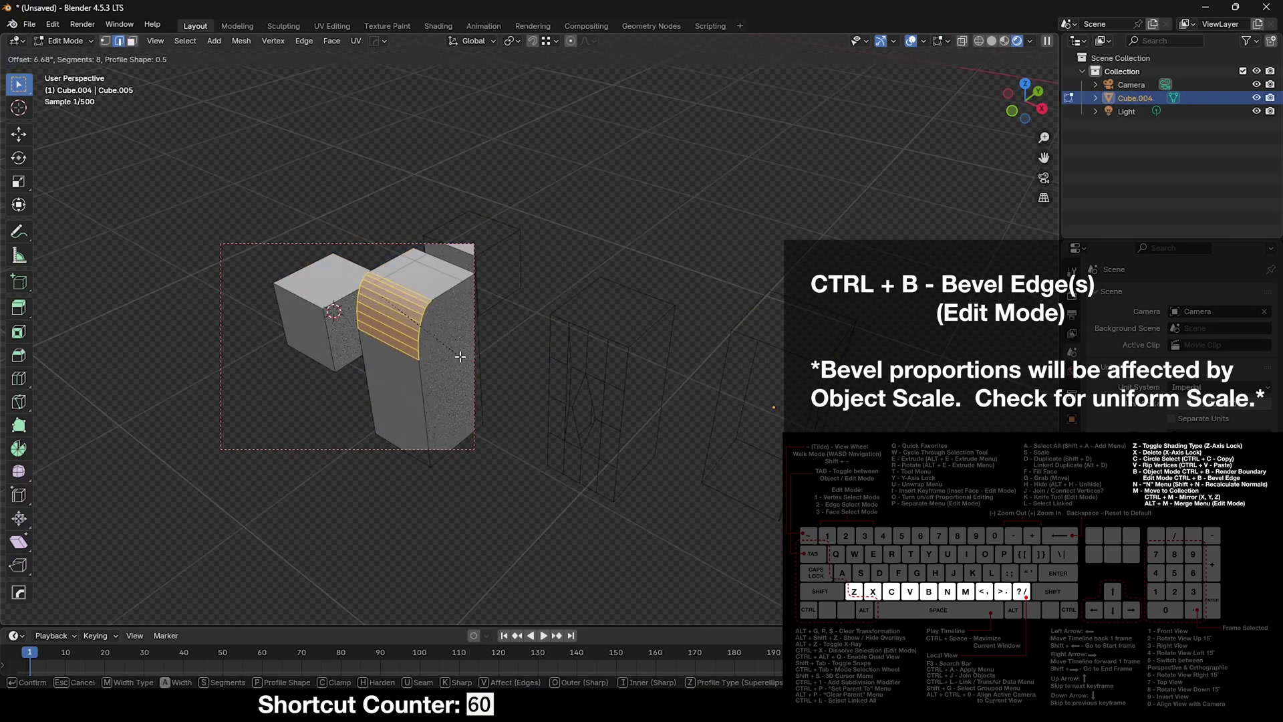
left_click(458, 355)
- Return to Object Mode and remove the render region boundary
key("Tab")
key("ctrl+alt+b")
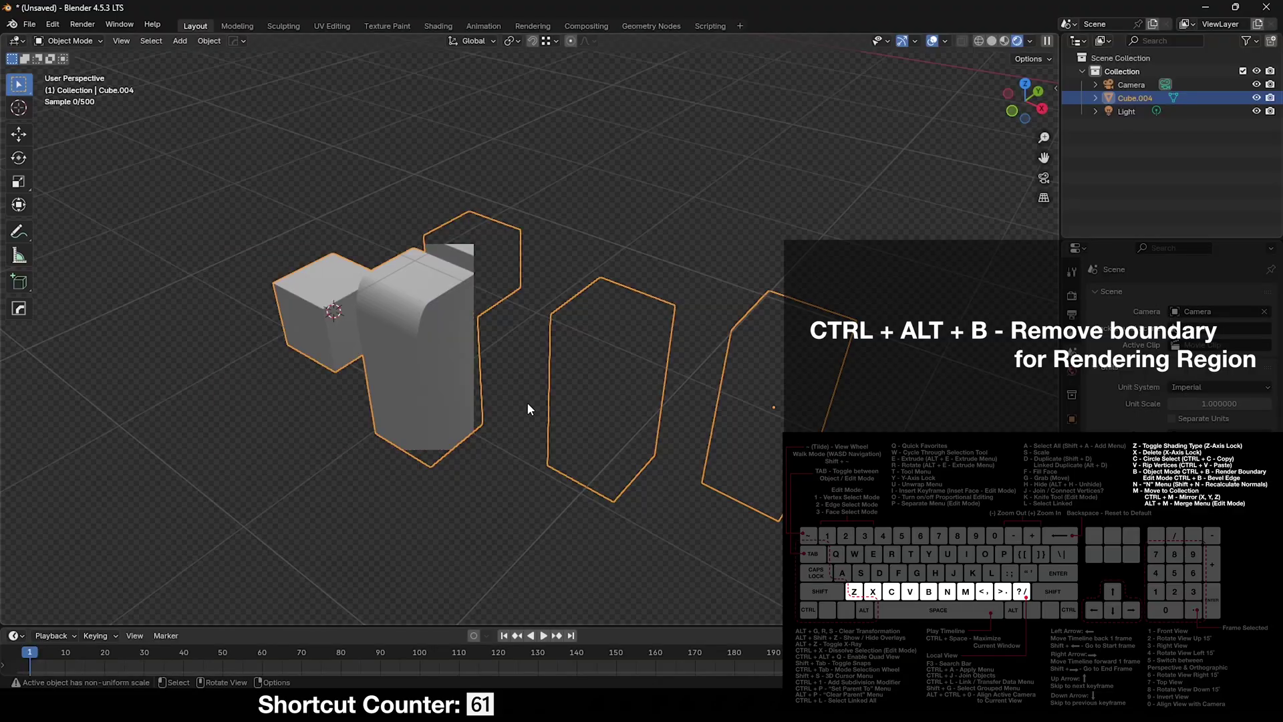
middle_click_drag(682, 443, 684, 431)
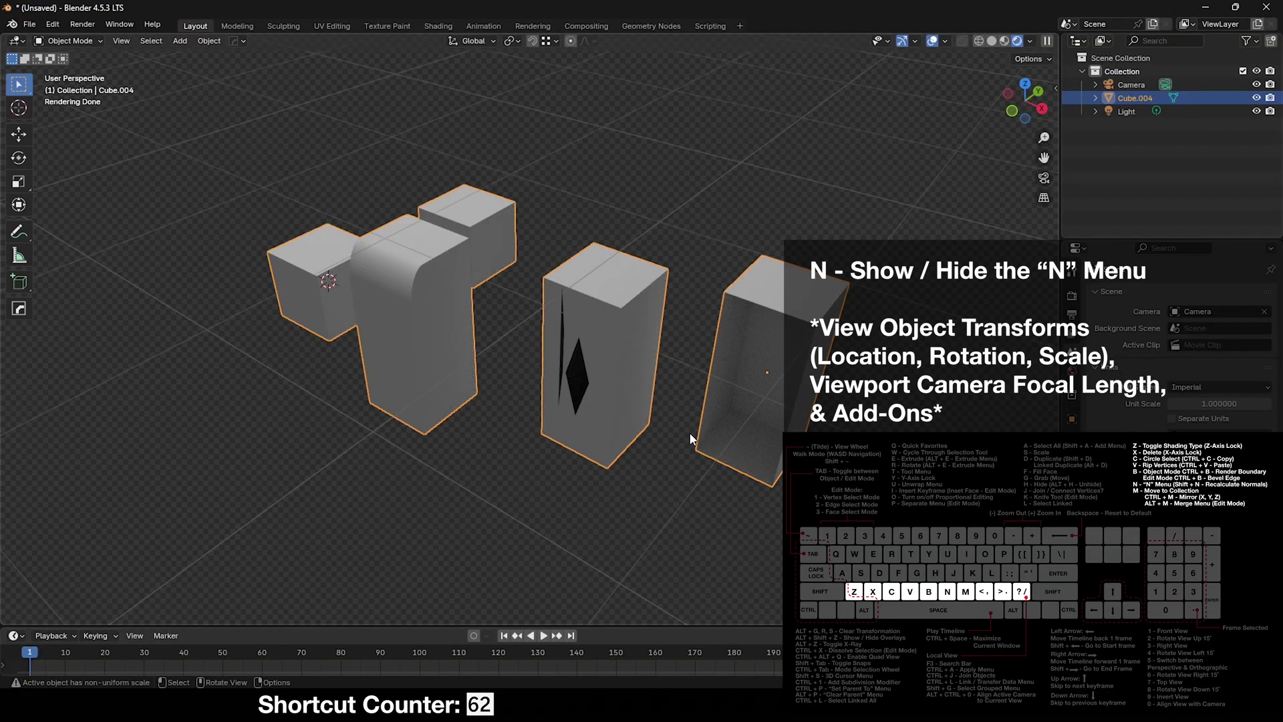
- Show the viewport's view settings and set the focal length to 45.5 mm
key("n")
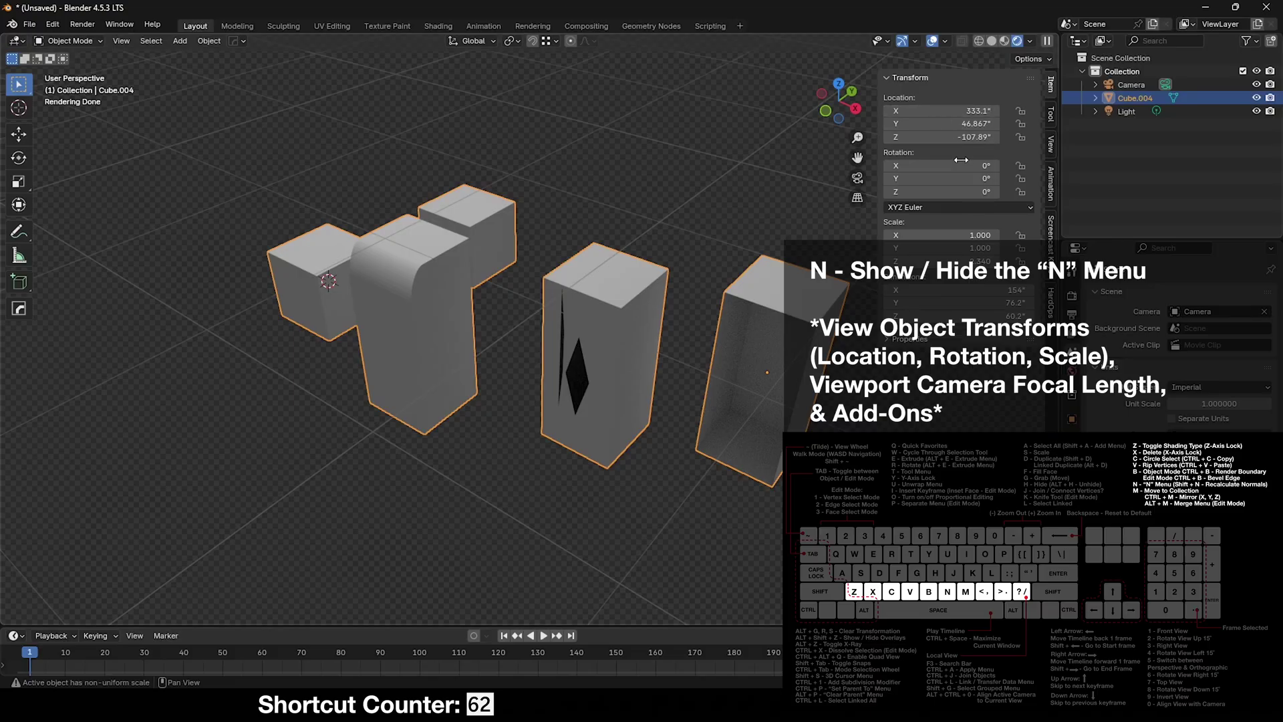
left_click(1051, 143)
mouse_move(989, 97)
left_mouse_down()
mouse_move(966, 97)
mouse_move(978, 98)
left_mouse_up()
- Turn on the Face Orientation overlay and flip the normals of the bevelled block in Edit Mode
left_click(944, 41)
left_click(885, 286)
key("F3")
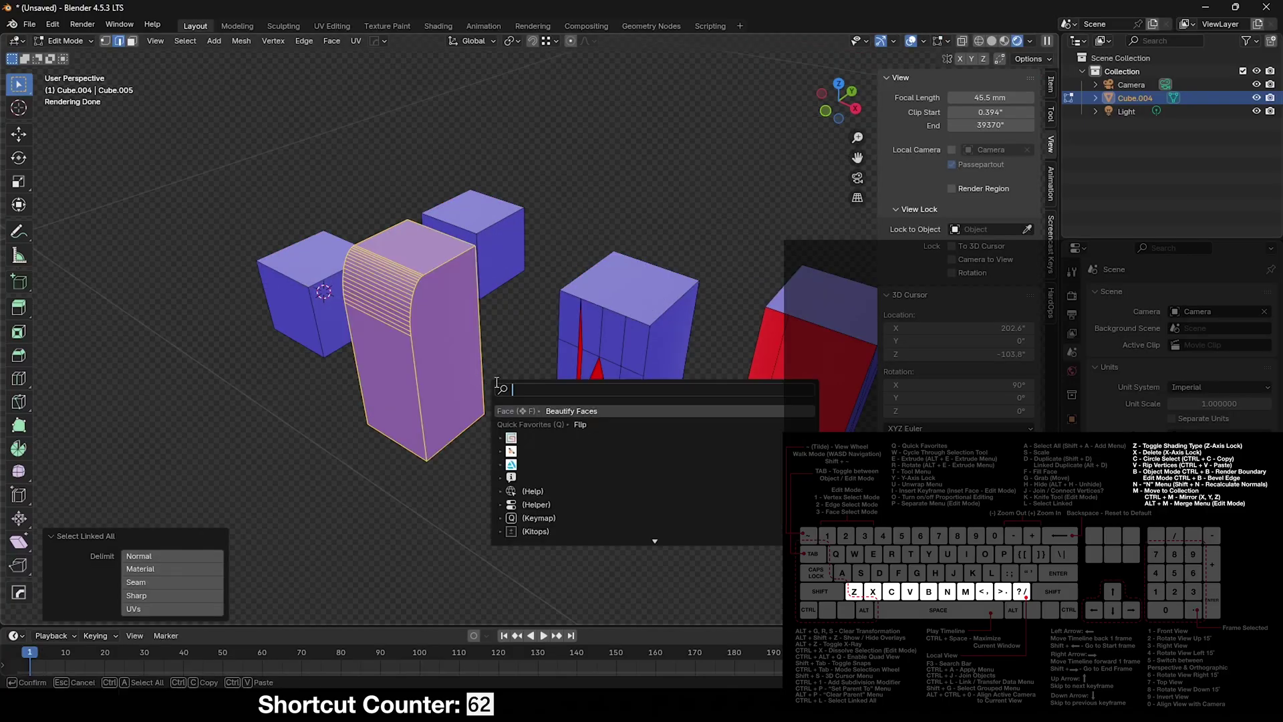
left_click(513, 424)
key("alt+a")
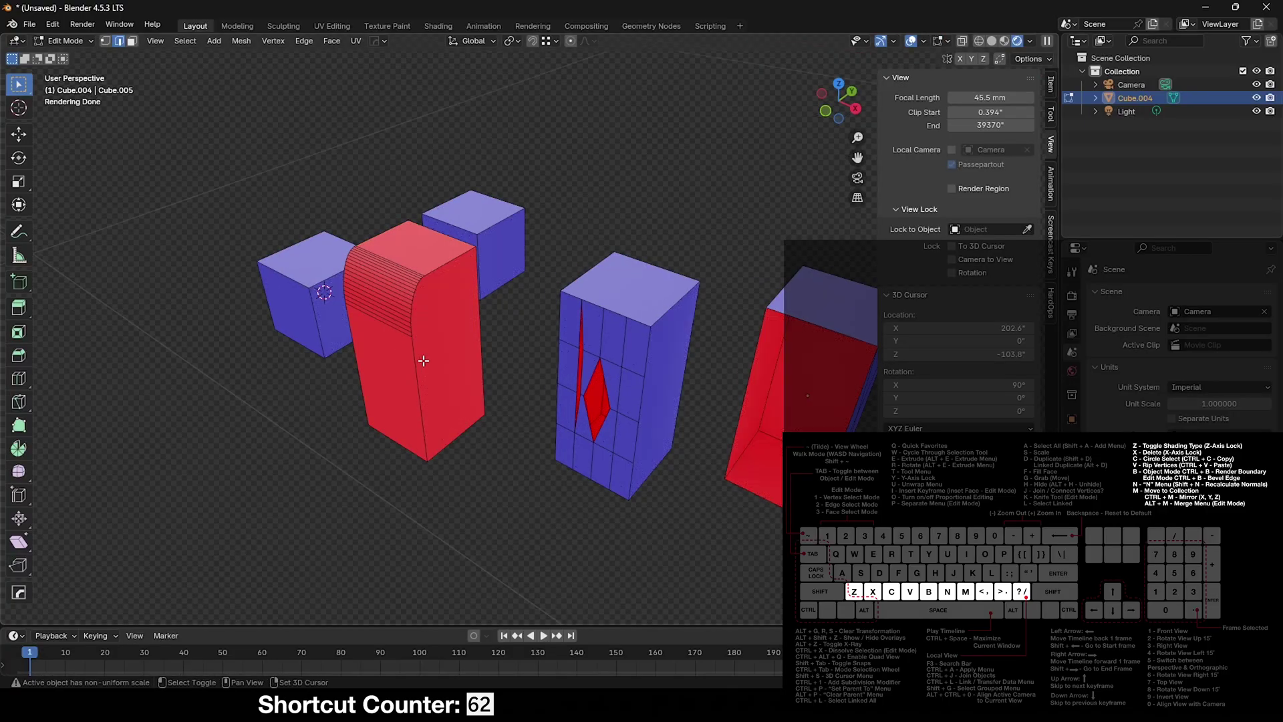
- Select the whole mesh and recalculate its normals
middle_click_drag(394, 326, 445, 375)
key("a")
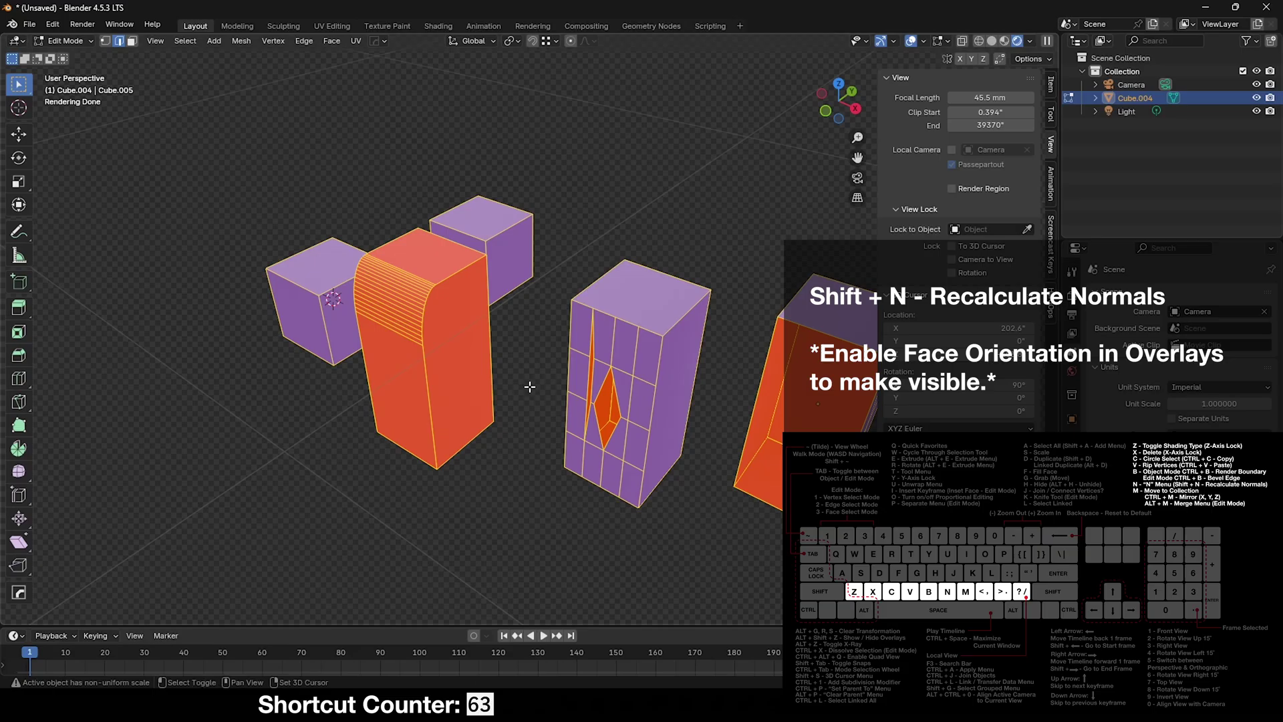
key("shift+n")
- Return to Object Mode and turn off the Face Orientation overlay
key("Tab")
left_click(945, 41)
left_click(863, 283)
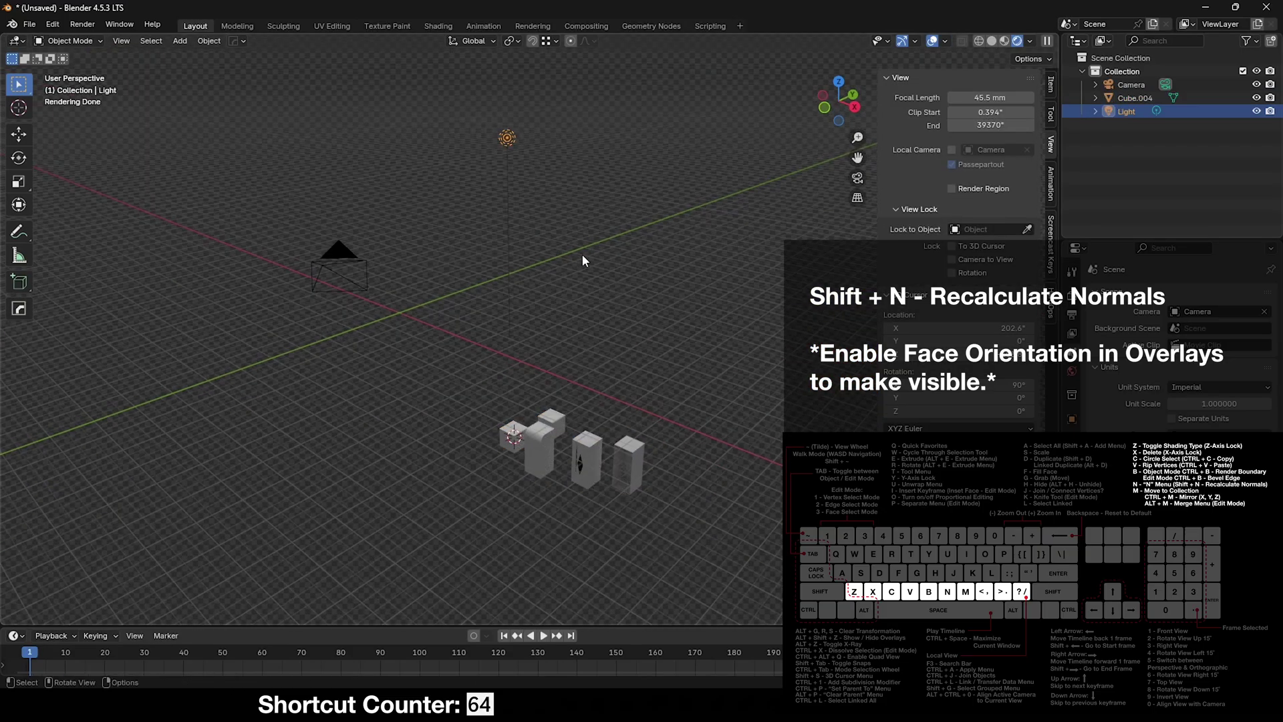
- Move the selected light into a new collection named LIGHTS
key("m")
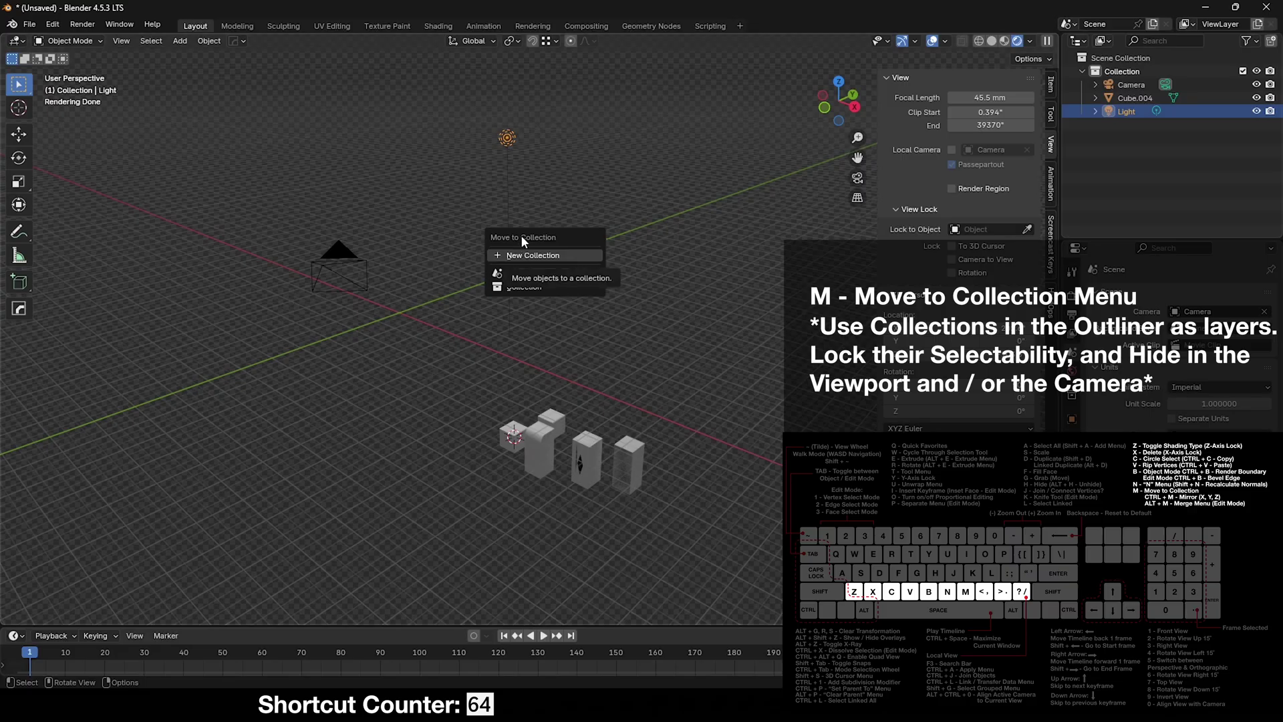
left_click(553, 257)
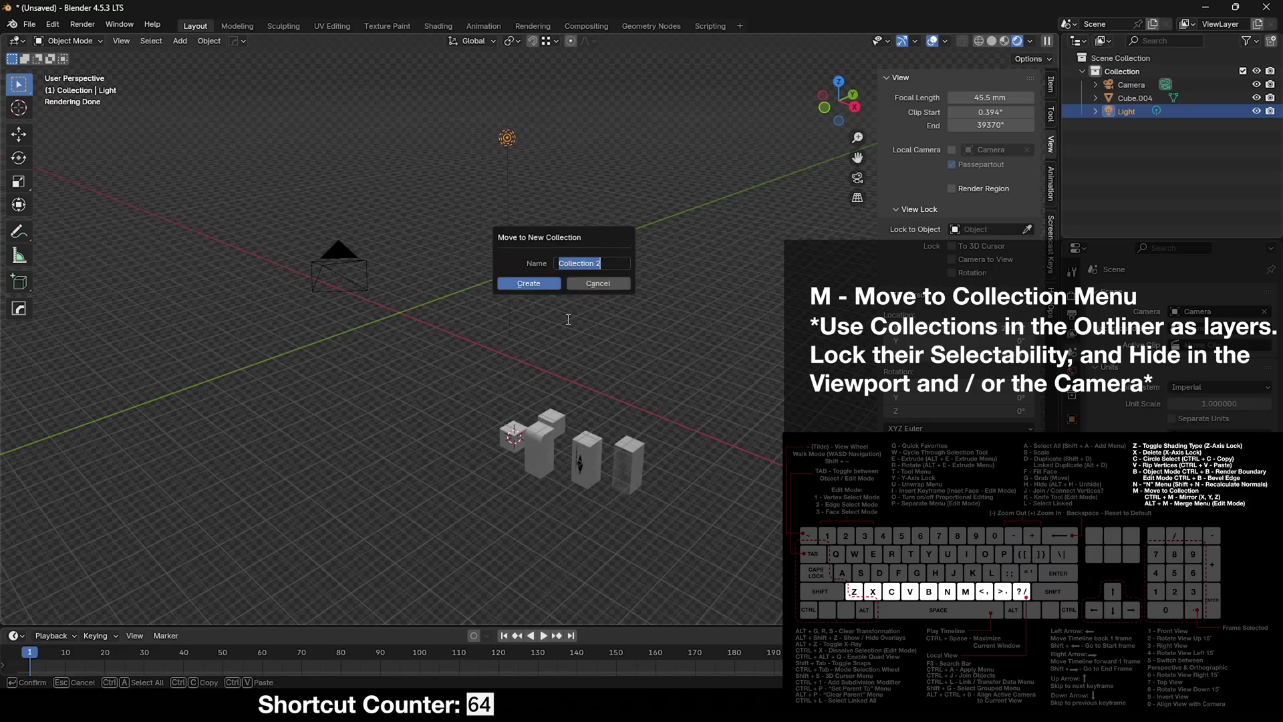
type("LIGHTS")
key("Return")
- Select the camera and move it into a new collection named CAMERAS
left_click(361, 264)
key("m")
left_click(362, 269)
type("CAMERAS")
key("Return")
- Show the selectability toggles in the Outliner and make the LIGHTS and CAMERAS collections unselectable
left_click(1246, 41)
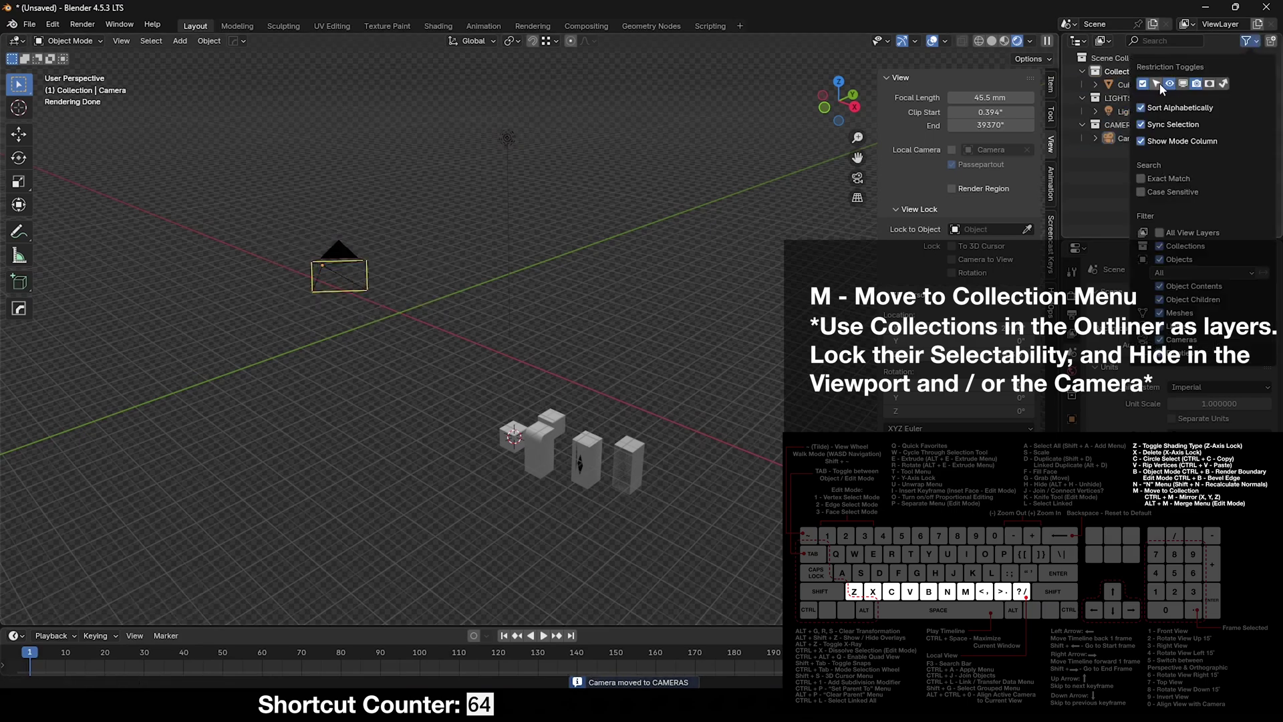
left_click(1157, 83)
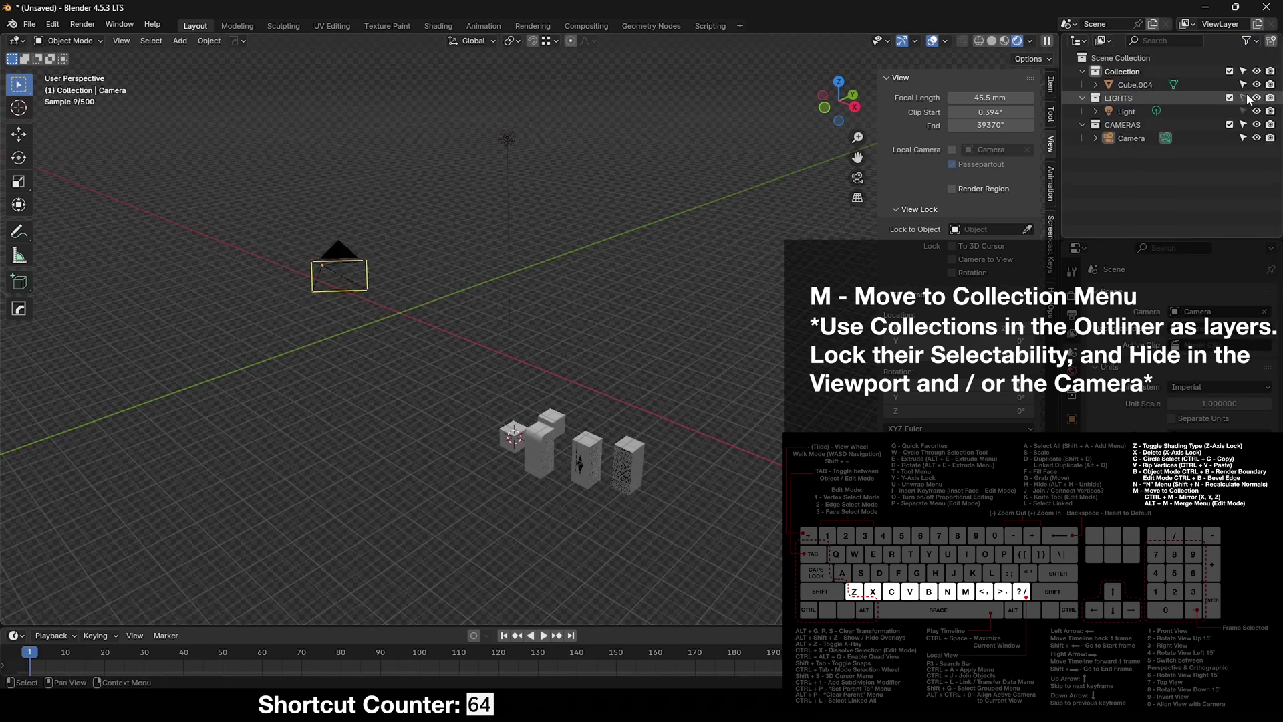
left_click_drag(1246, 97, 1243, 124)
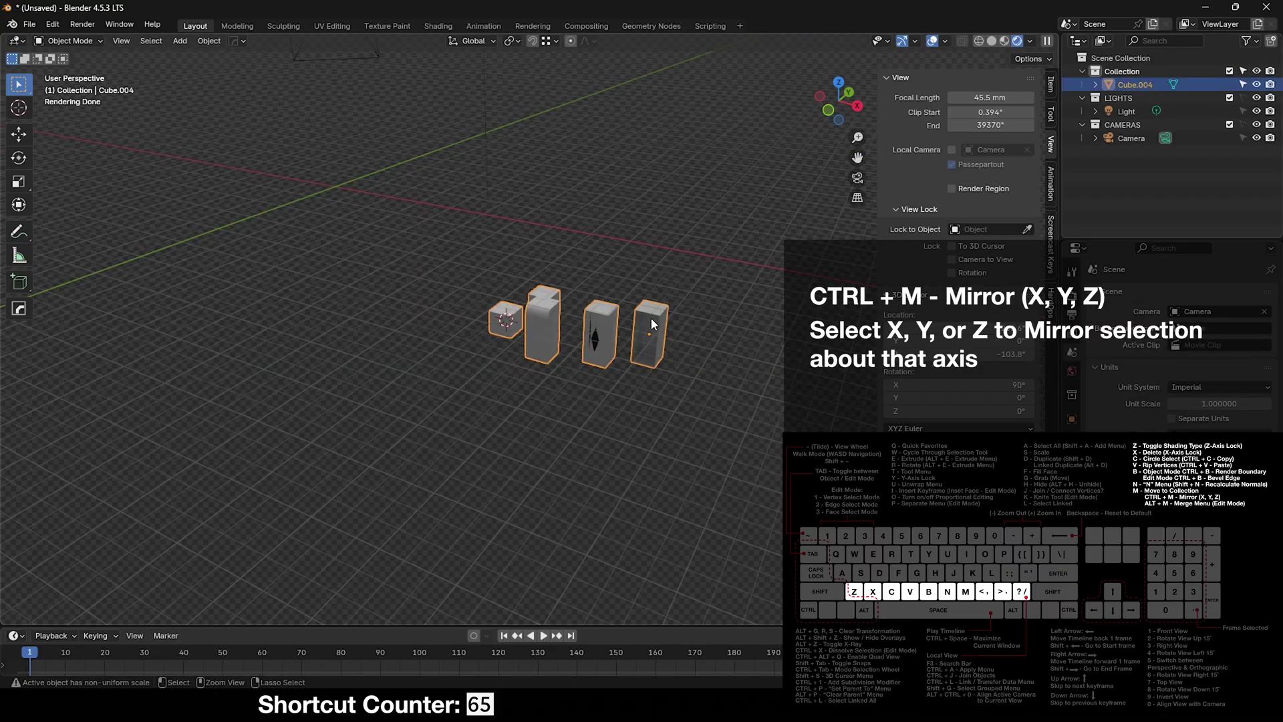
- Mirror the joined block object about the X axis
key("ctrl+m")
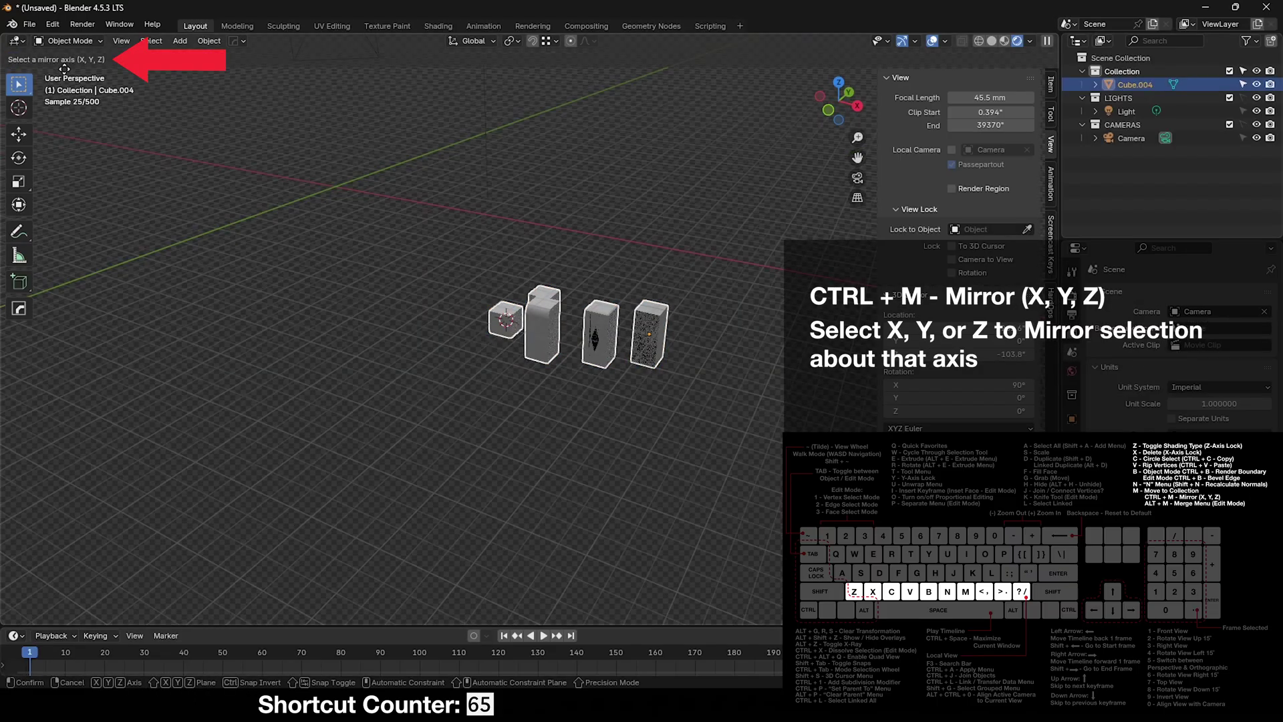
key("x")
left_click(650, 341)
middle_click_drag(648, 340, 528, 294, "shift")
scroll(543, 307, "up", 1)
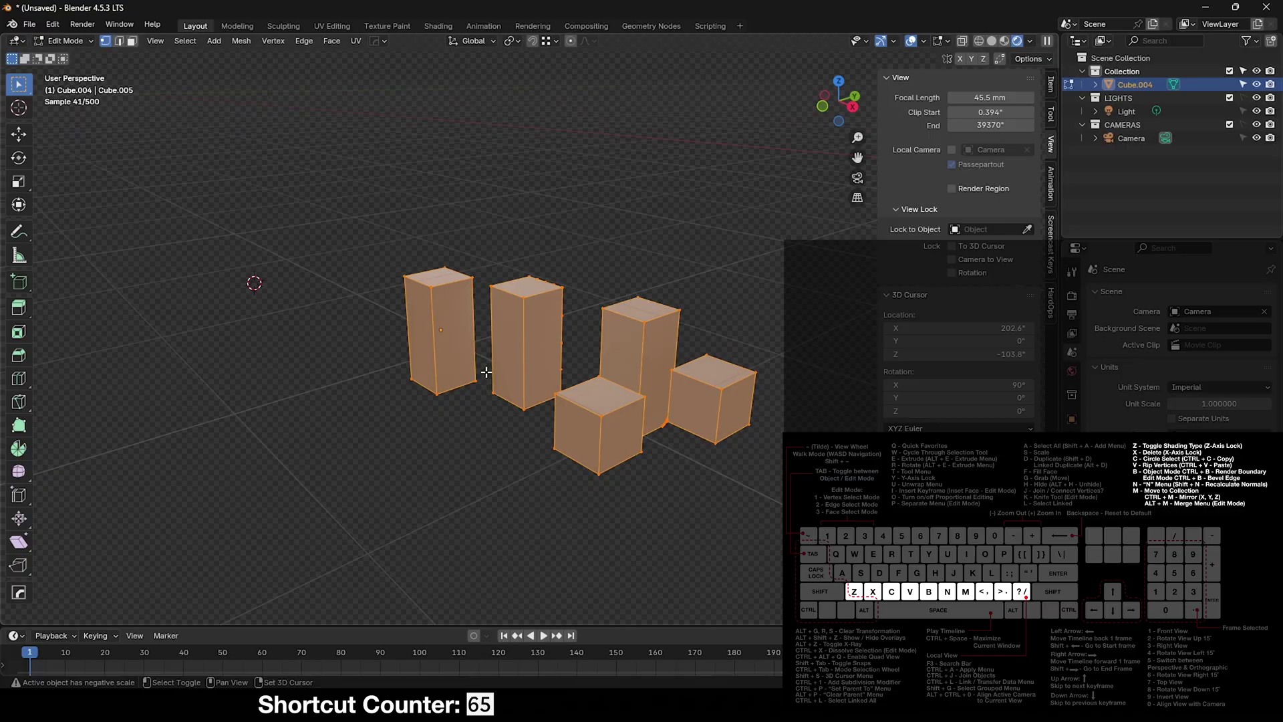
- Select the top face of the tall block at the row's end and duplicate it in place
middle_click_drag(484, 372, 489, 375, "shift")
left_click_drag(367, 232, 479, 300)
scroll(479, 300, "up", 3)
key("g")
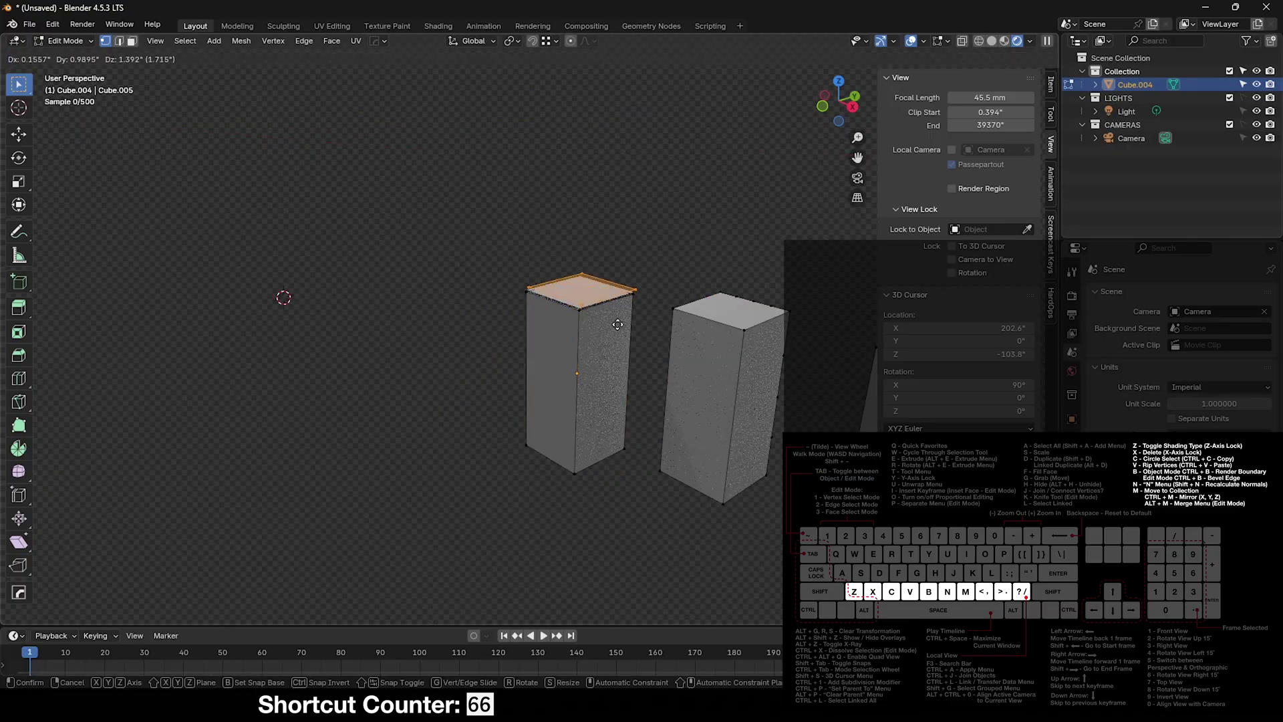
right_click(599, 312)
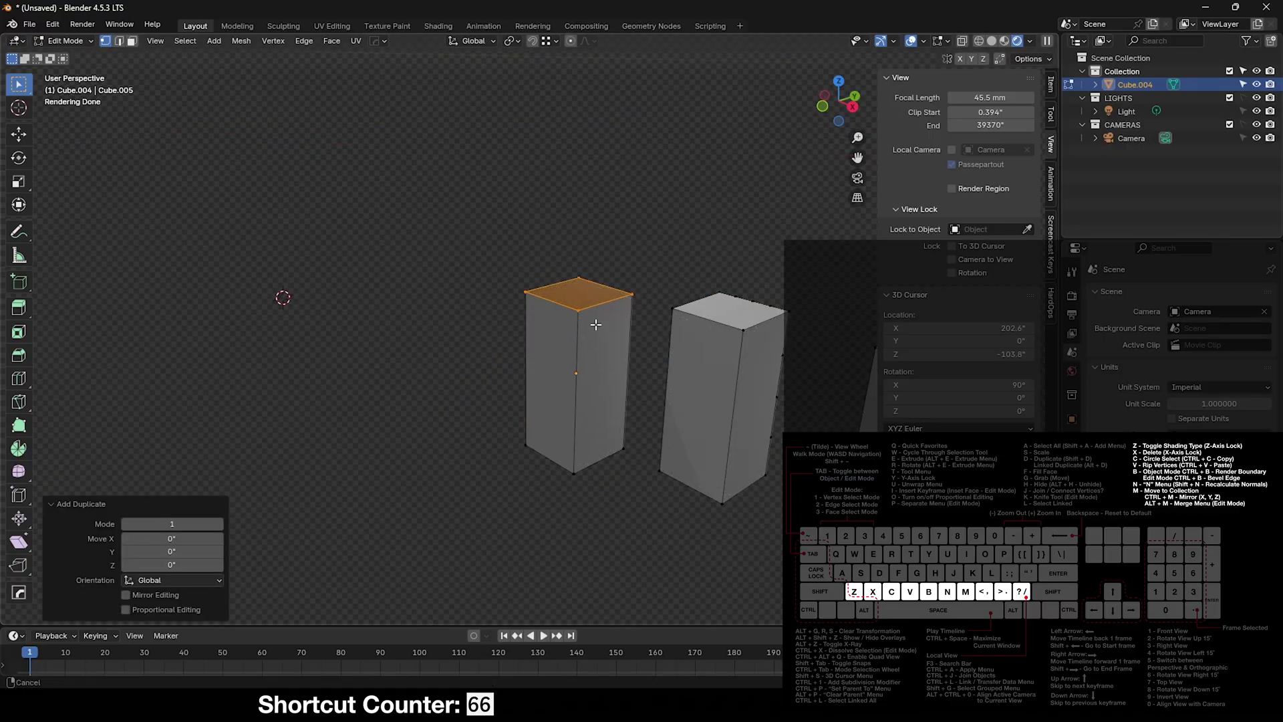
- Try moving the duplicated top face away from the tall block
middle_click_drag(596, 324, 526, 339, "shift")
scroll(526, 338, "up", 1)
key("g")
right_click(510, 317)
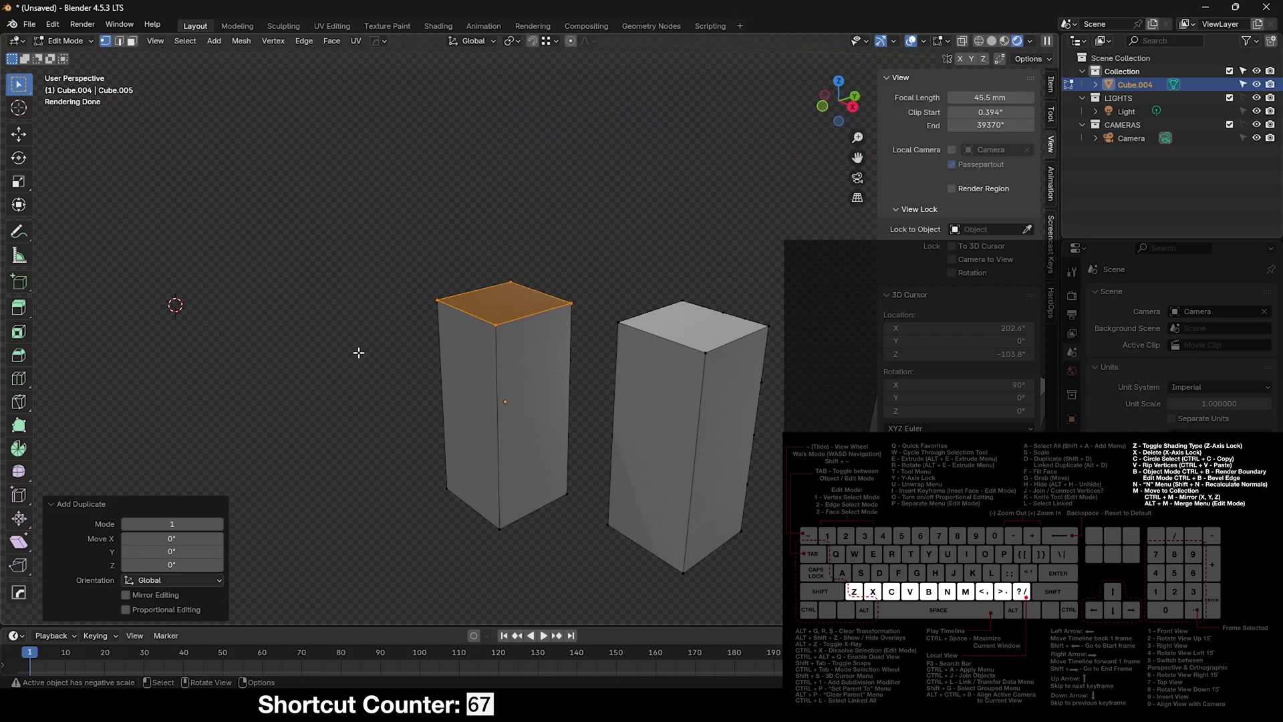
- Toggle X-ray display and open the merge options for the mesh with the duplicated top face
key("alt+z")
key("alt+m")
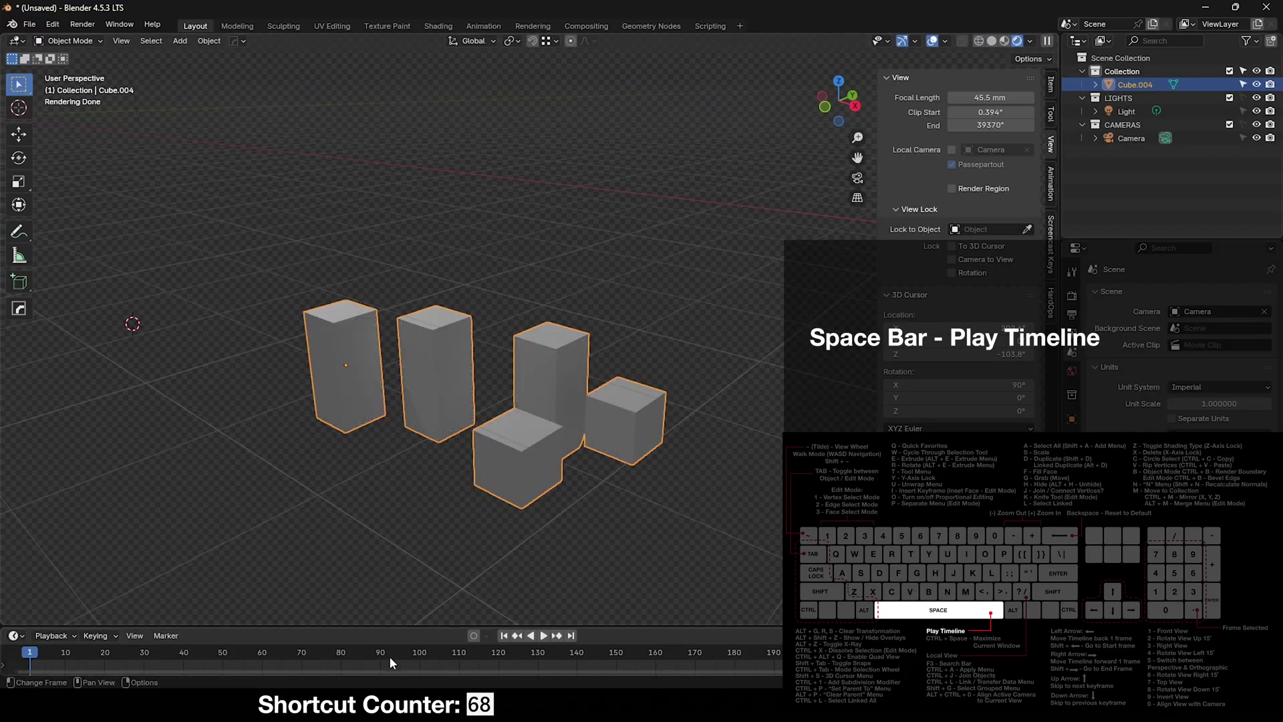
- Play the timeline and cancel playback, then insert a Location keyframe for the block object at frame 1
key("space")
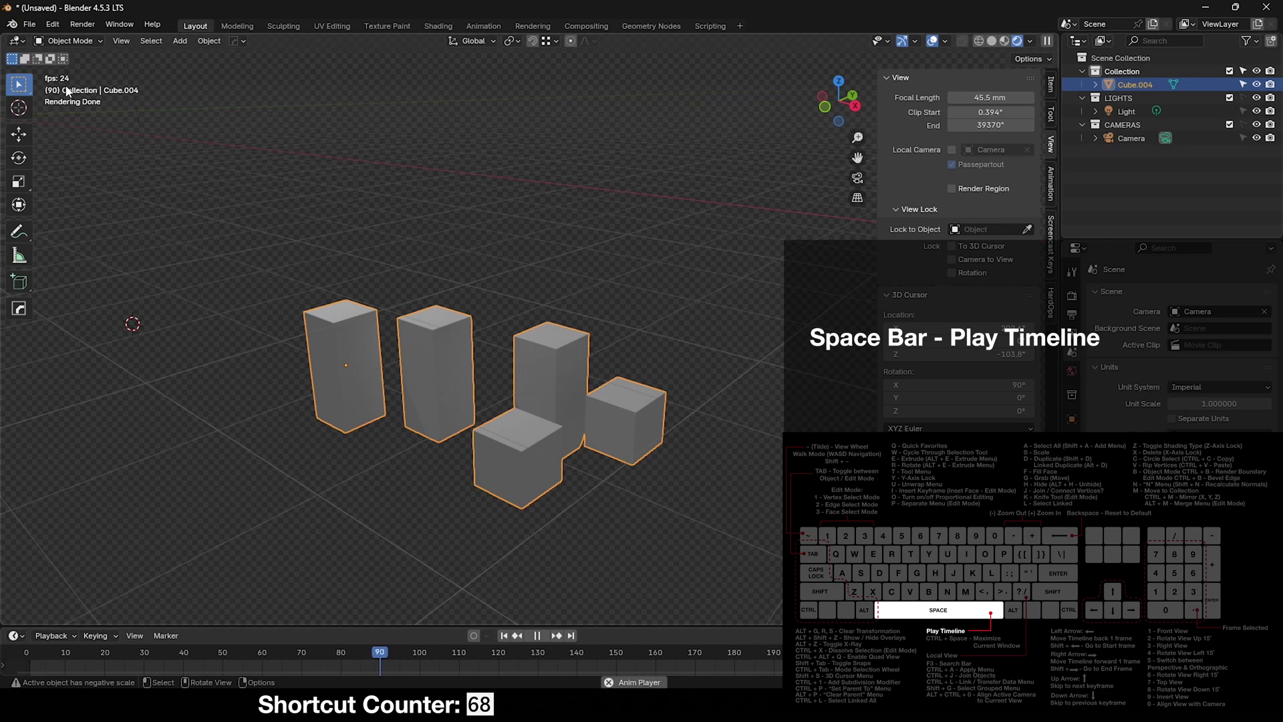
key("Escape")
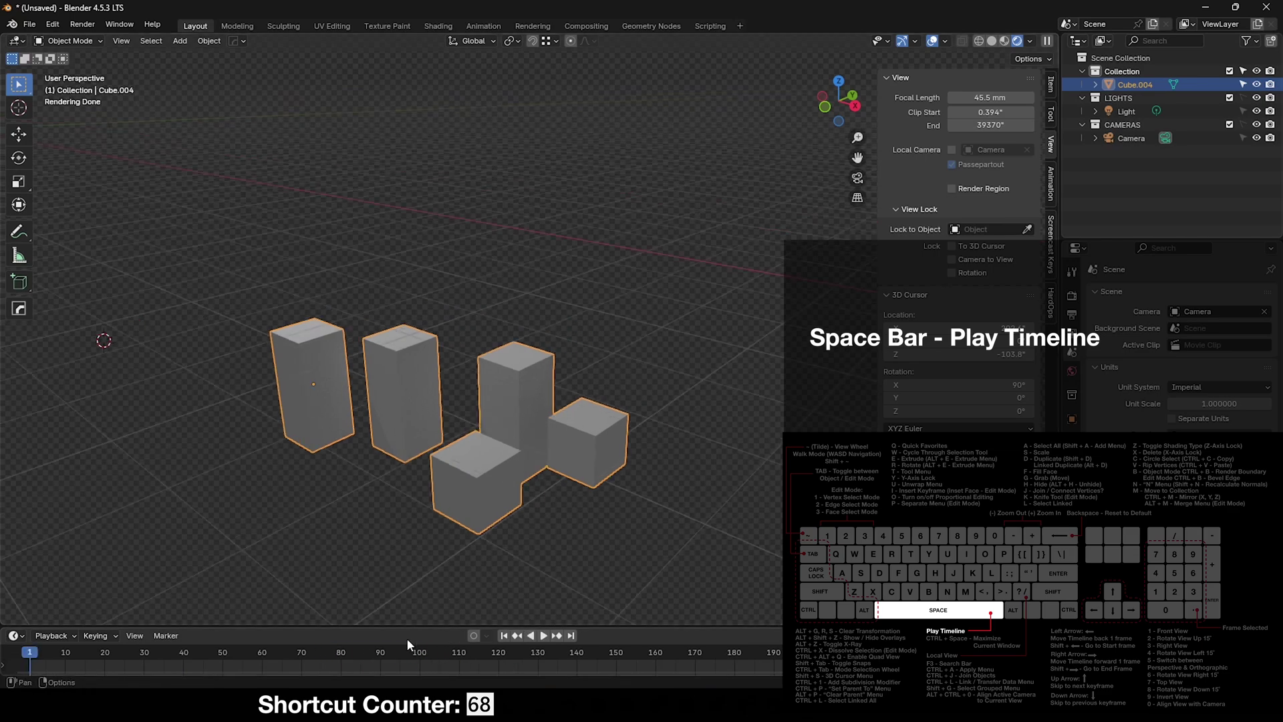
key("i")
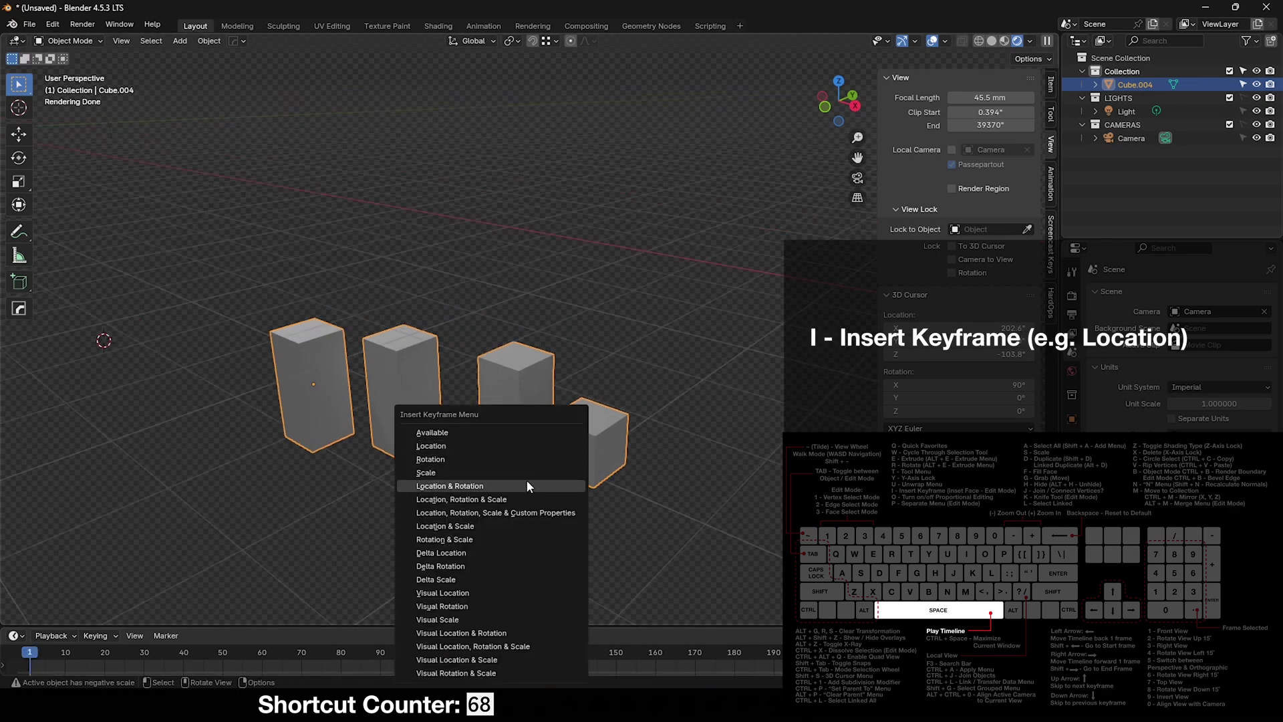
left_click(503, 445)
- At frame 80, move the block object about 217.4" along Y, insert a Location keyframe and play the animation
left_click(341, 651)
middle_click_drag(484, 442, 493, 459, "shift")
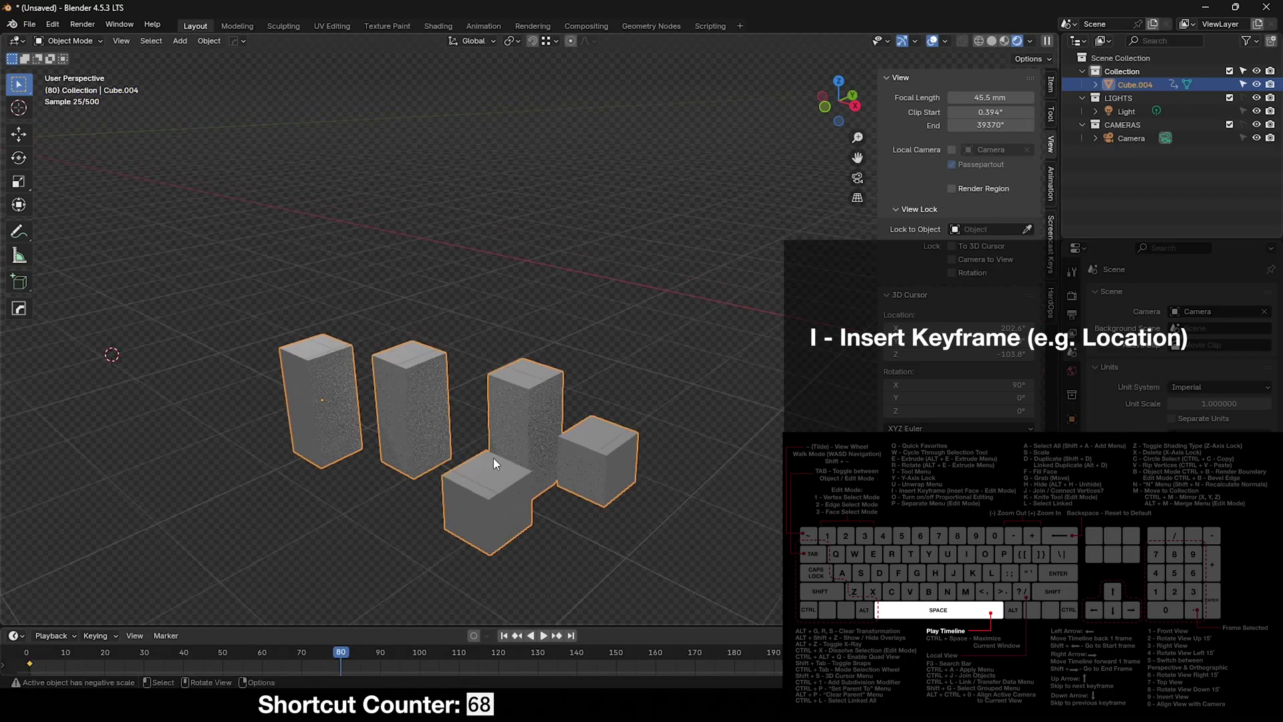
key("g")
key("y")
left_click(616, 474)
key("i")
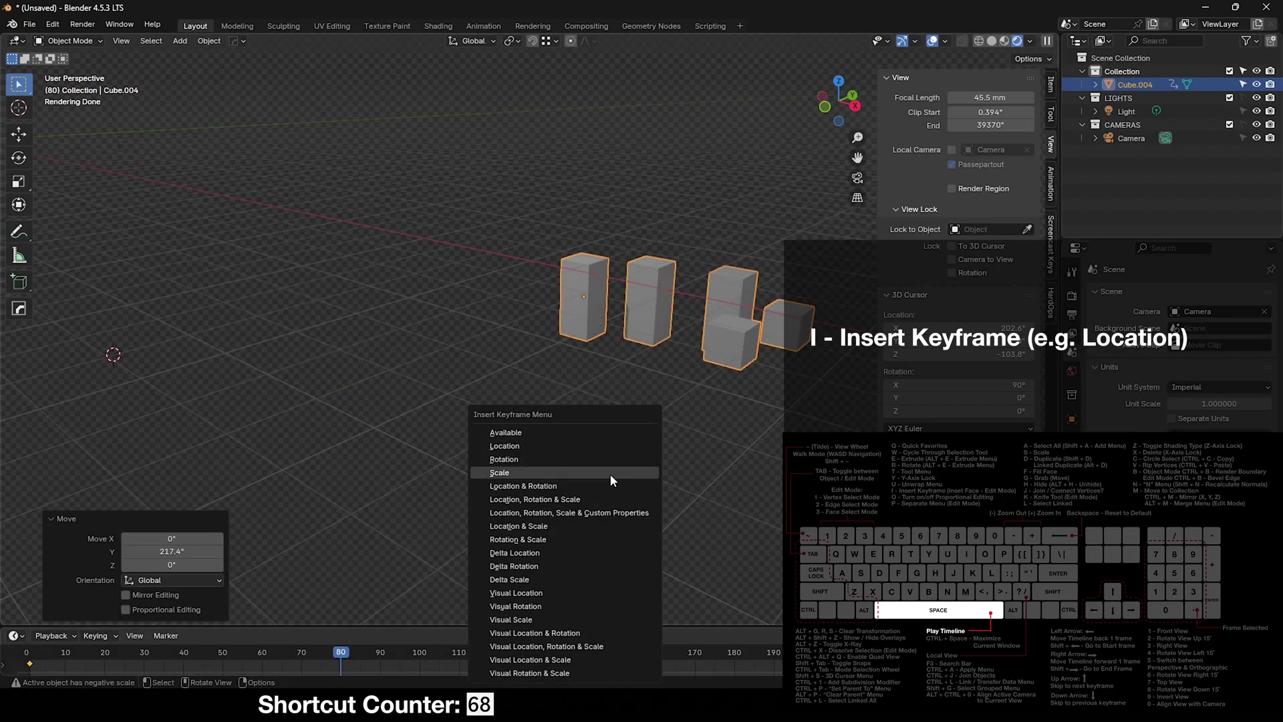
left_click(611, 446)
key("space")
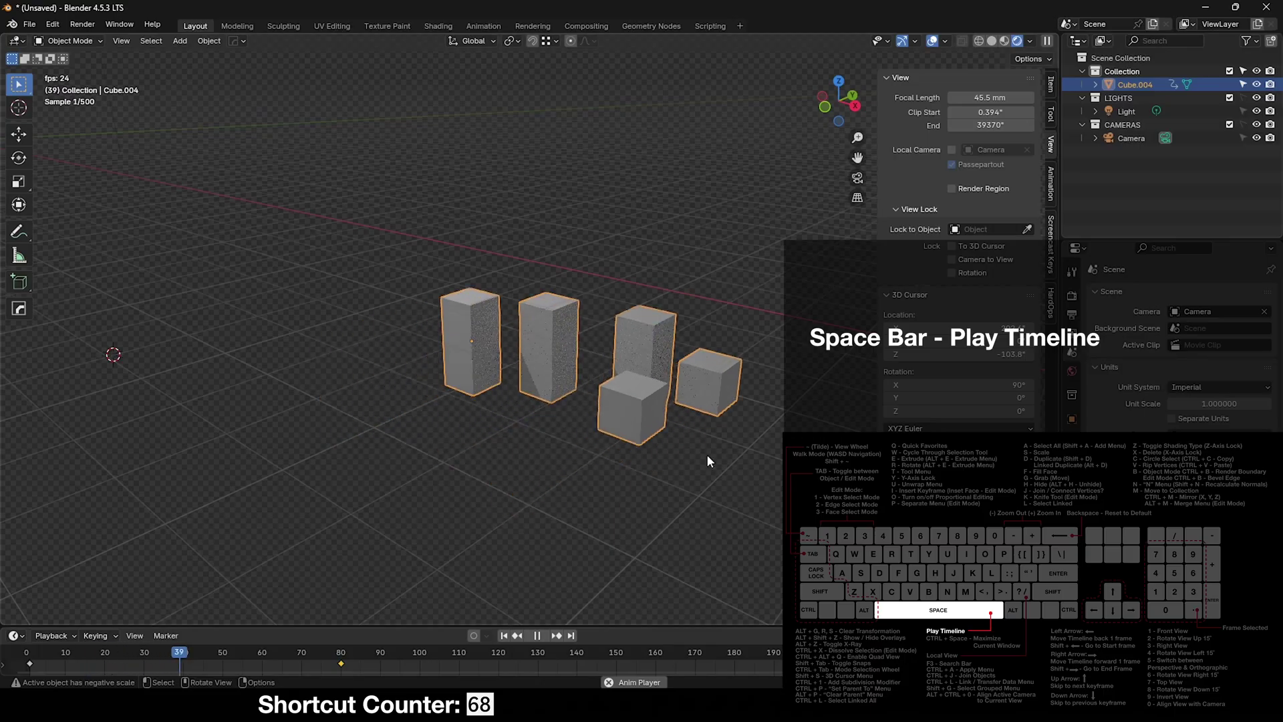
- Maximize and restore the 3D viewport and the timeline in turn
key("ctrl+space")
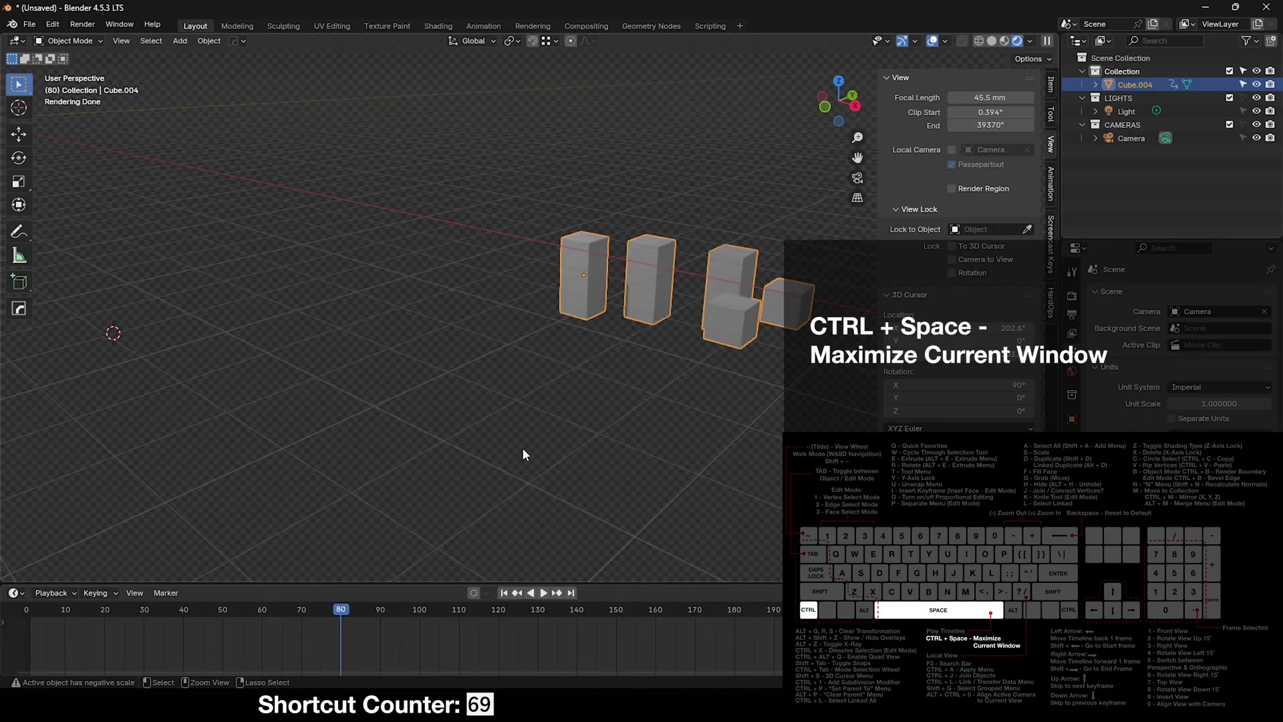
key("ctrl+space")
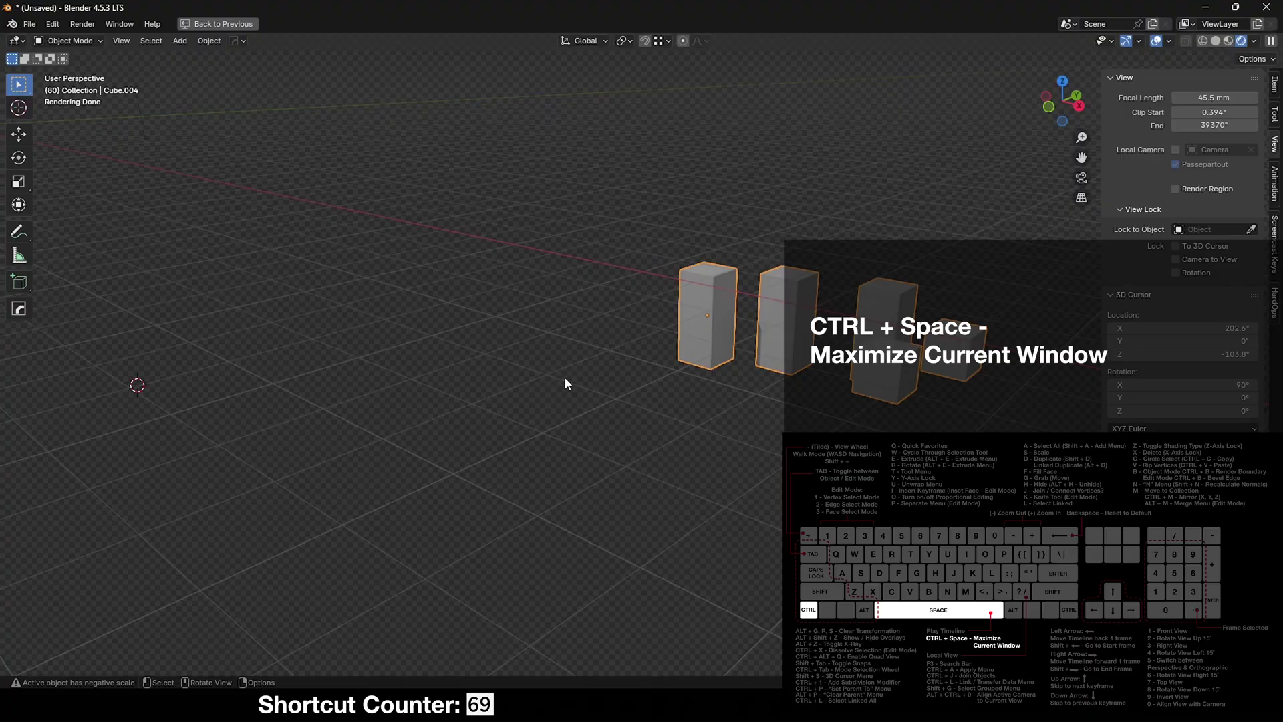
key("ctrl+space")
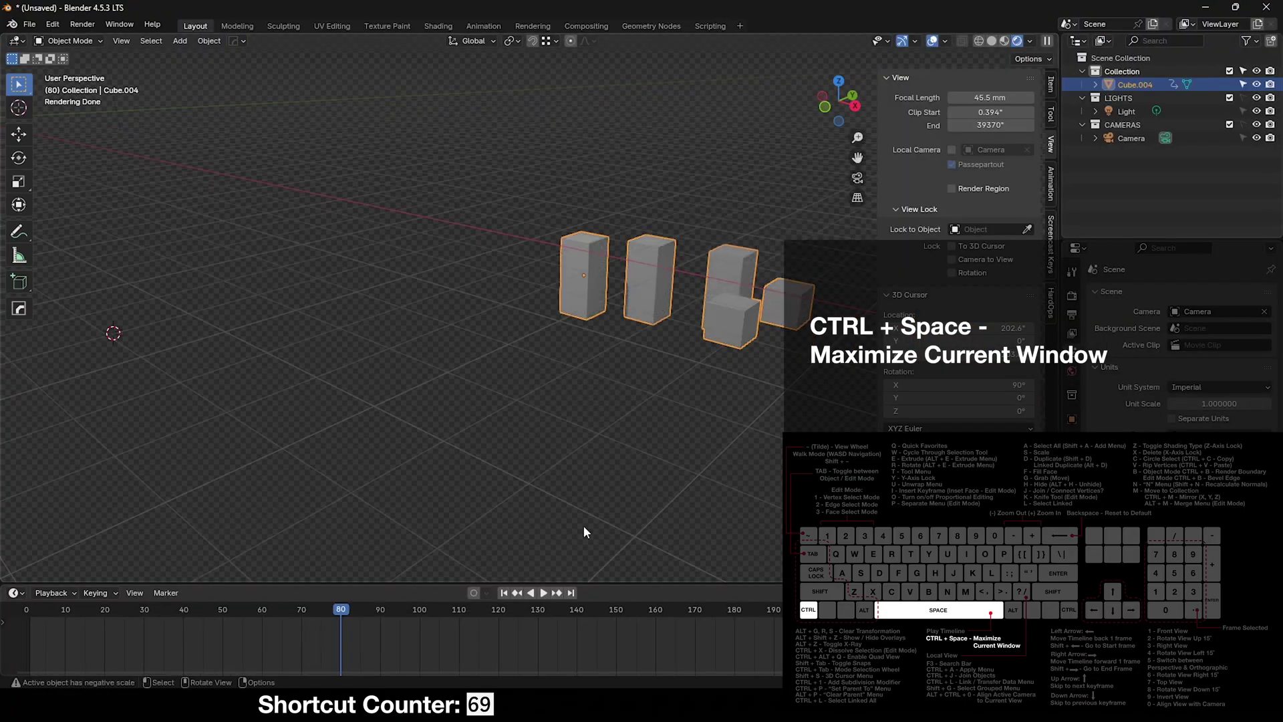
key("ctrl+space")
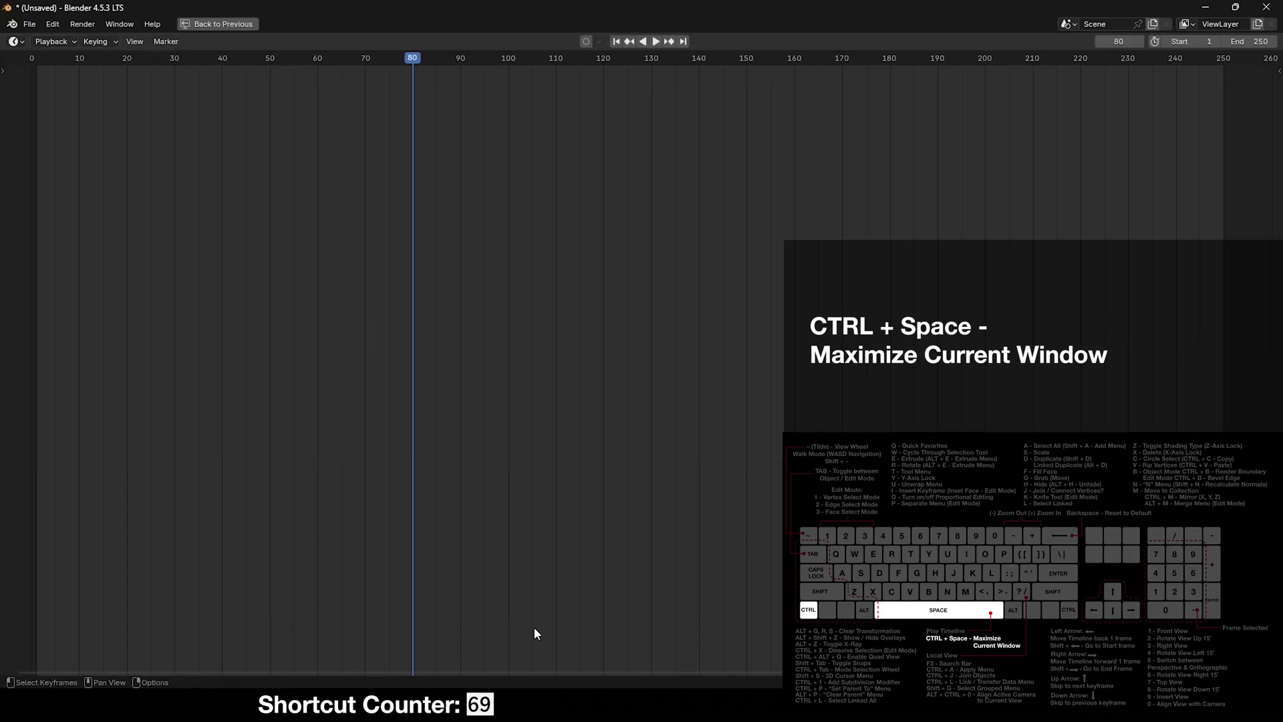
key("ctrl+space")
key("ctrl+space")
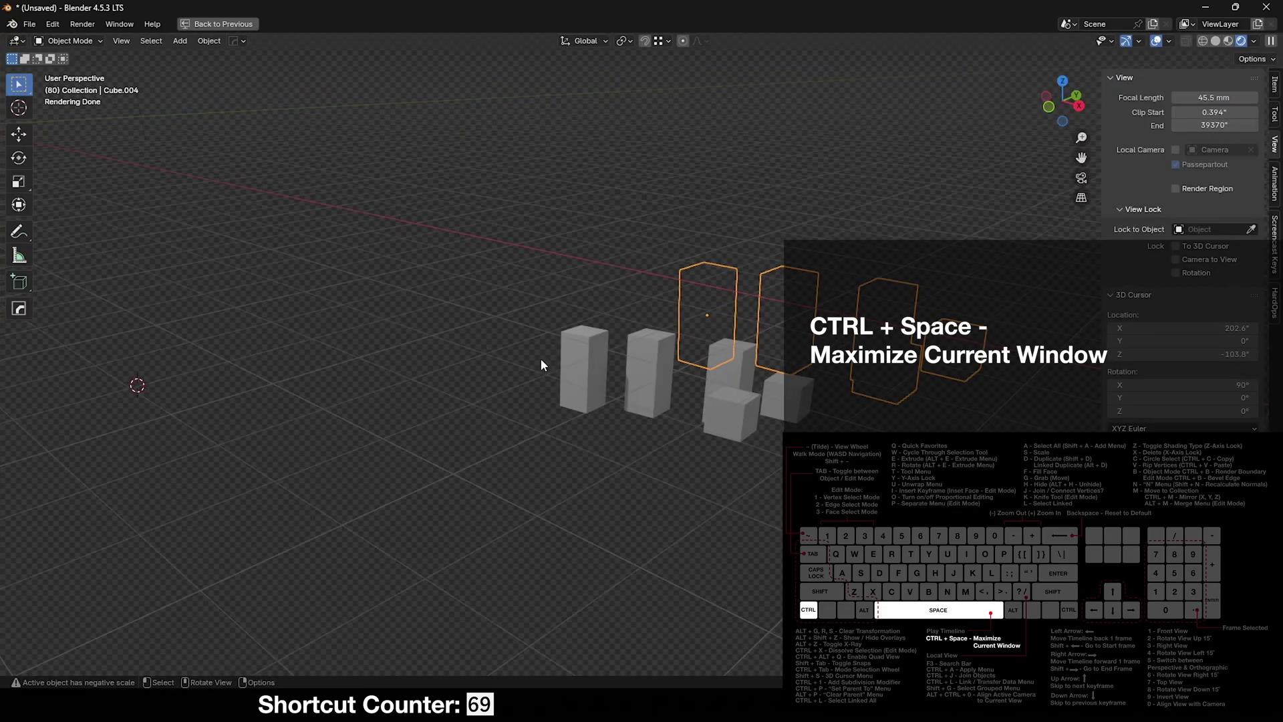
key("ctrl+space")
- Isolate the selected block object in local view, then return to the full scene
key("slash")
mouse_move(695, 347)
middle_mouse_down()
mouse_move(711, 343)
mouse_move(695, 356)
middle_mouse_up()
key("slash")
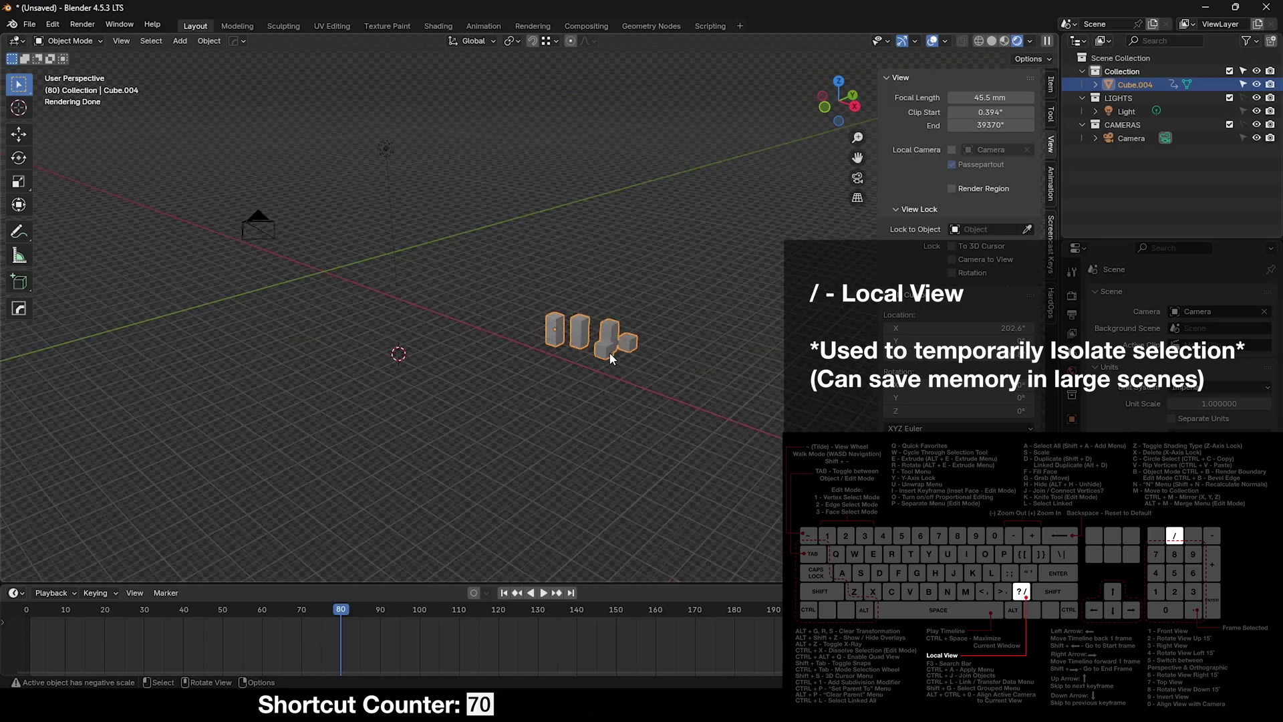
- Duplicate the block object, offset about -294.7" in X and 22.8" in Y, and display the scene in wireframe
key("shift+d")
left_click(489, 310)
key("shift+z")
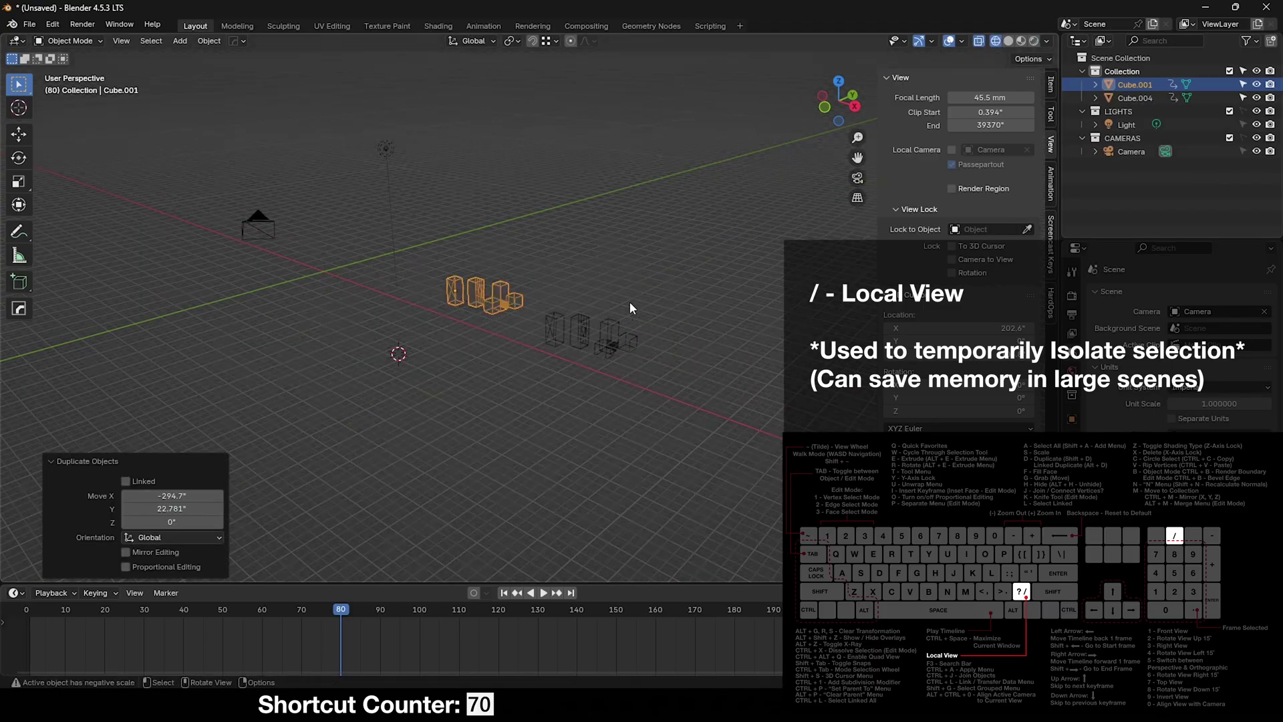
- Select block objects and duplicate them repeatedly across the ground plane until the scene holds eight
left_click_drag(631, 296, 407, 363)
key("shift+d")
key("shift+z")
left_click(512, 414)
left_click(477, 328)
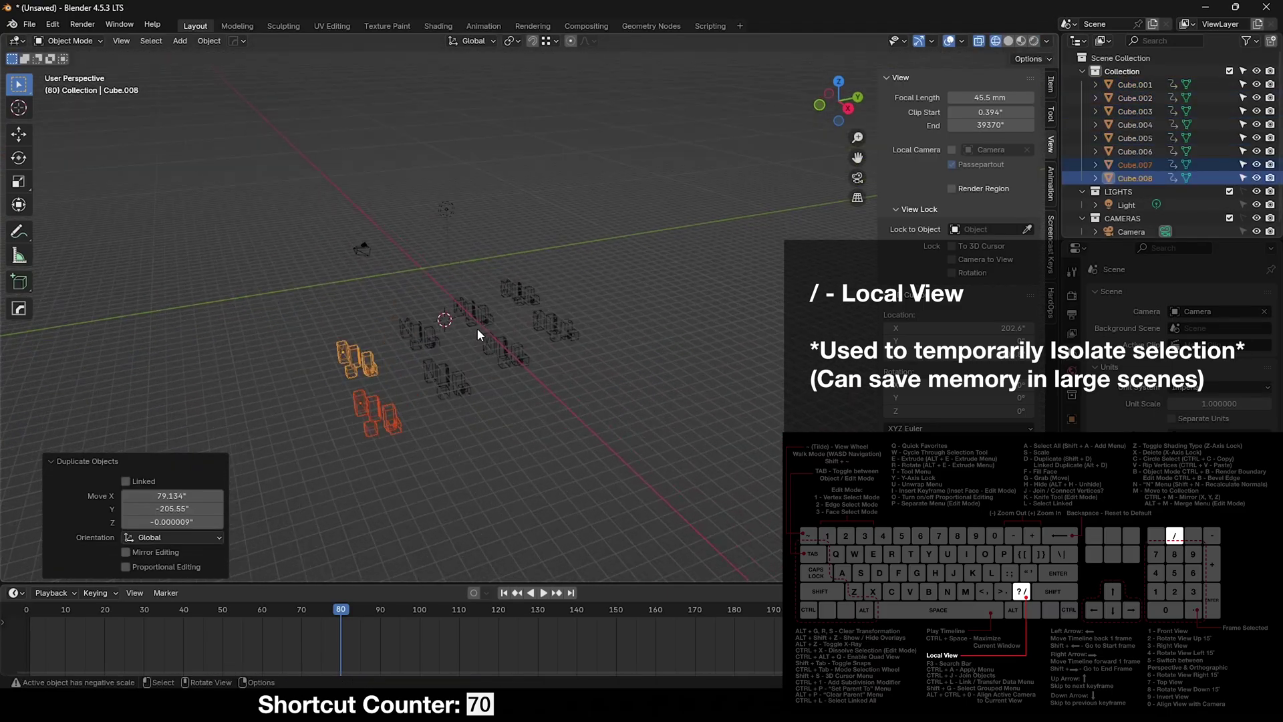
- Select only the block object nearest the 3D cursor, Cube.003, isolate it in local view and leave local view again
left_click(479, 330)
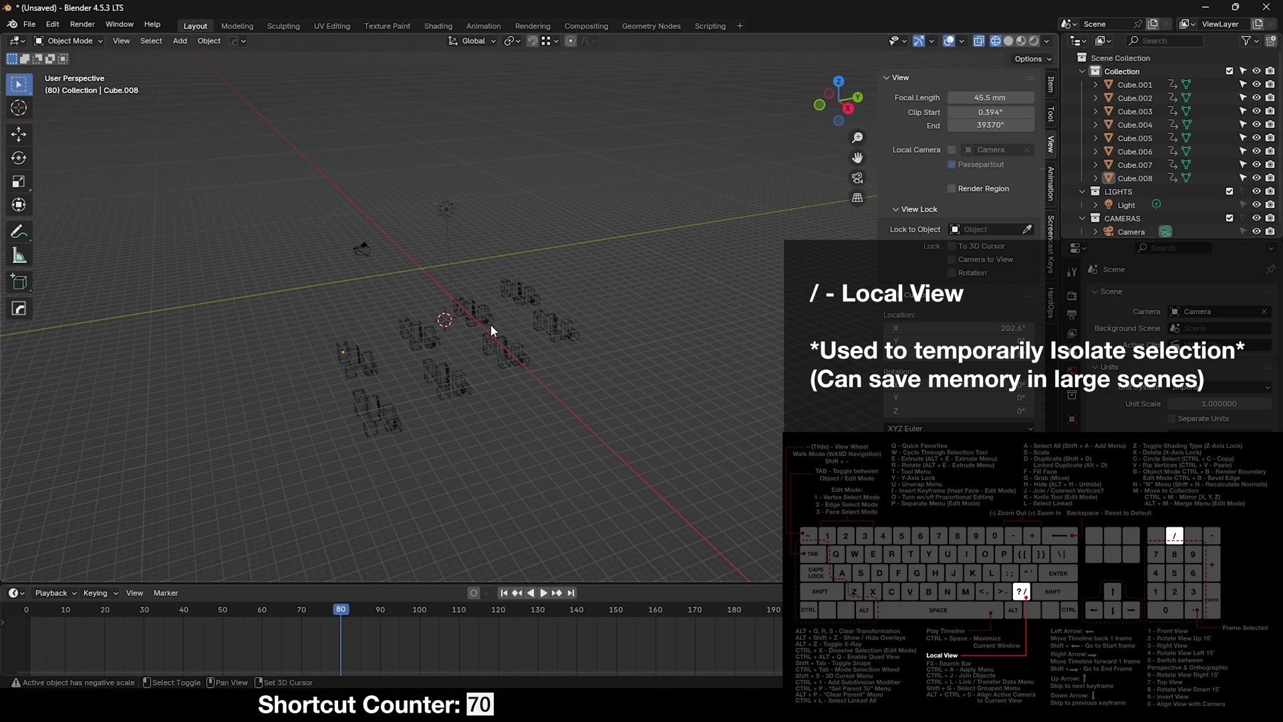
left_click(491, 325)
key("slash")
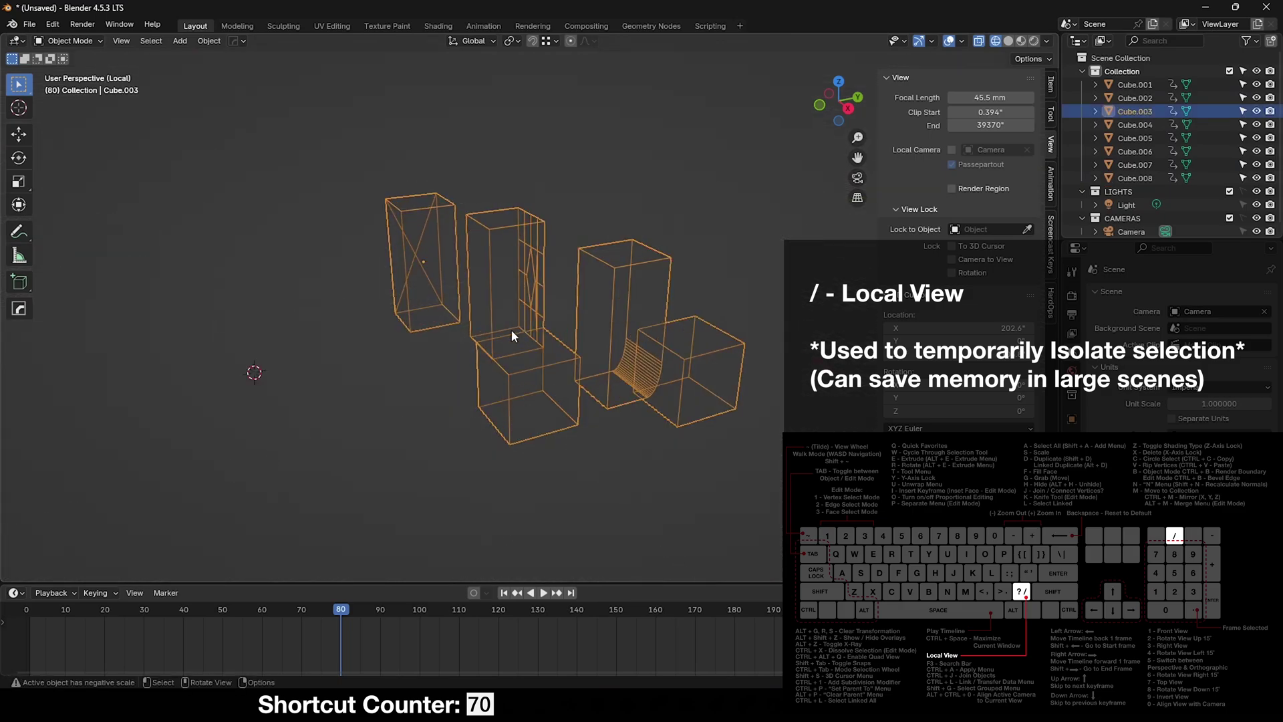
scroll(513, 328, "down", 4)
middle_click_drag(516, 326, 453, 310)
key("slash")
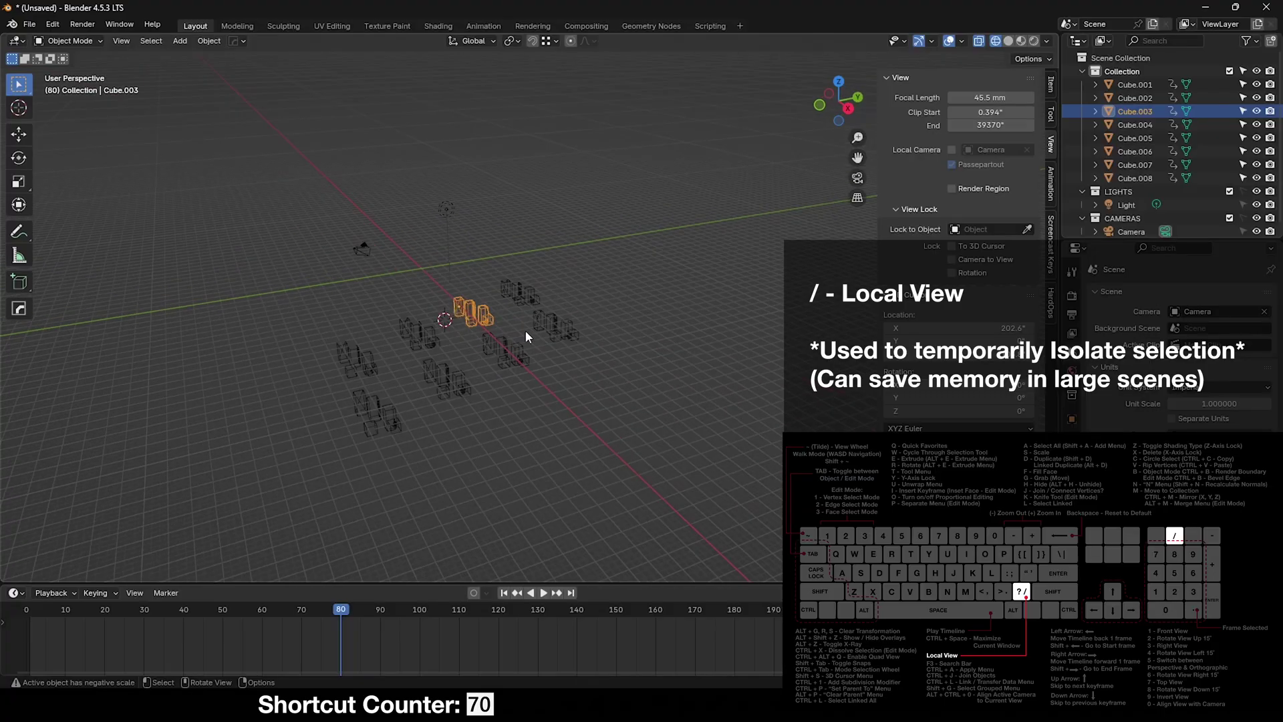
- Invert the selection to all block objects except Cube.003, hide them and reveal them again
scroll(596, 349, "up", 4)
middle_click_drag(499, 380, 559, 300, "shift")
key("ctrl+i")
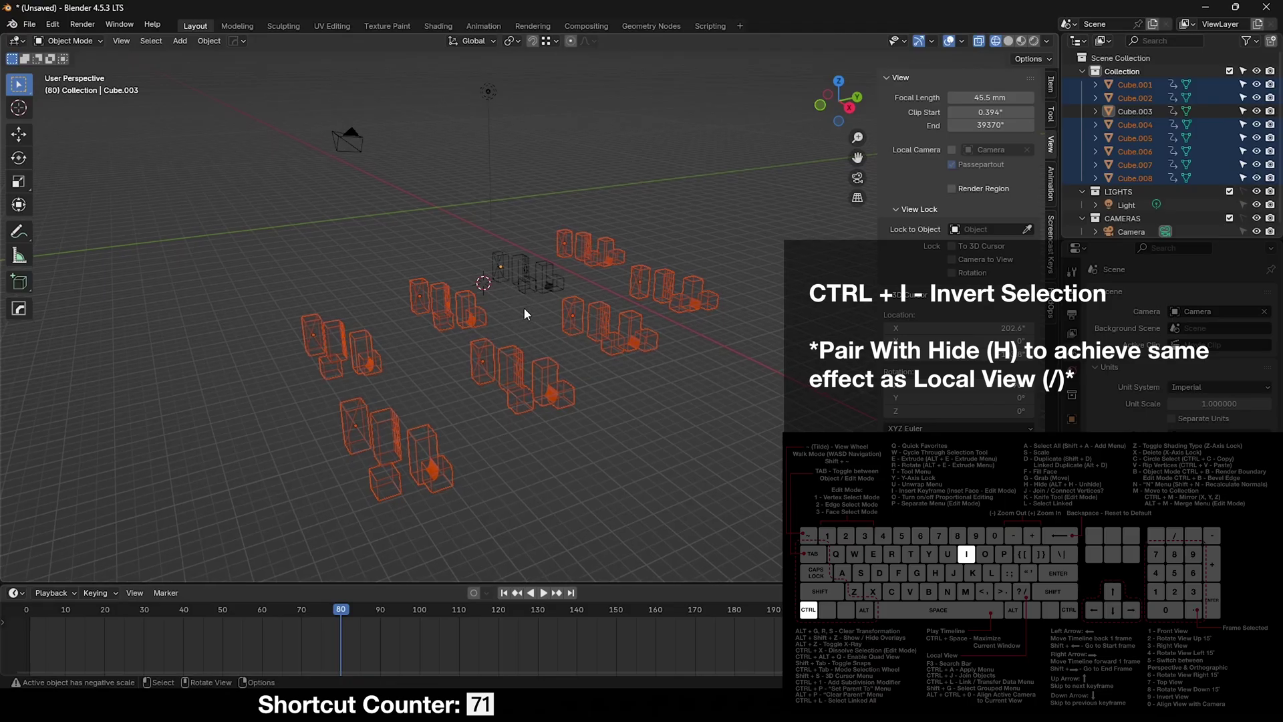
key("h")
middle_click_drag(536, 299, 552, 324)
key("alt+h")
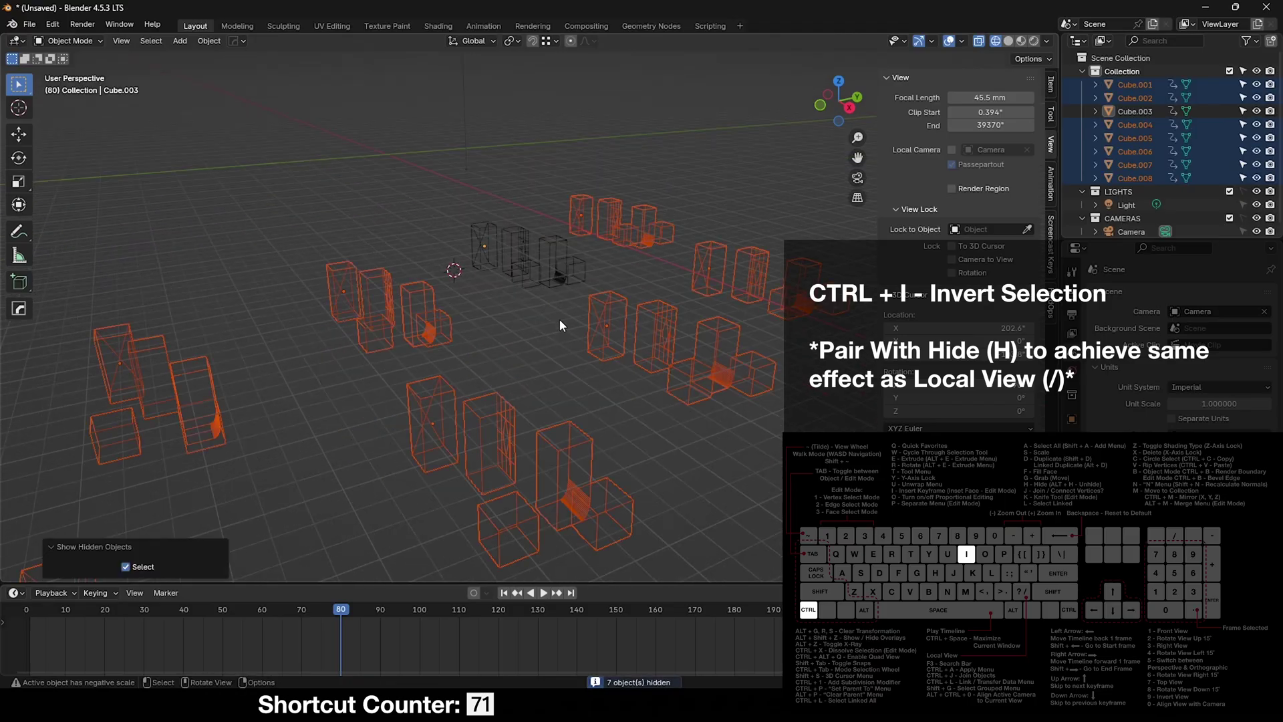
- Frame the selected block object in the viewport, then select the camera object and frame it too
key("KP_Decimal")
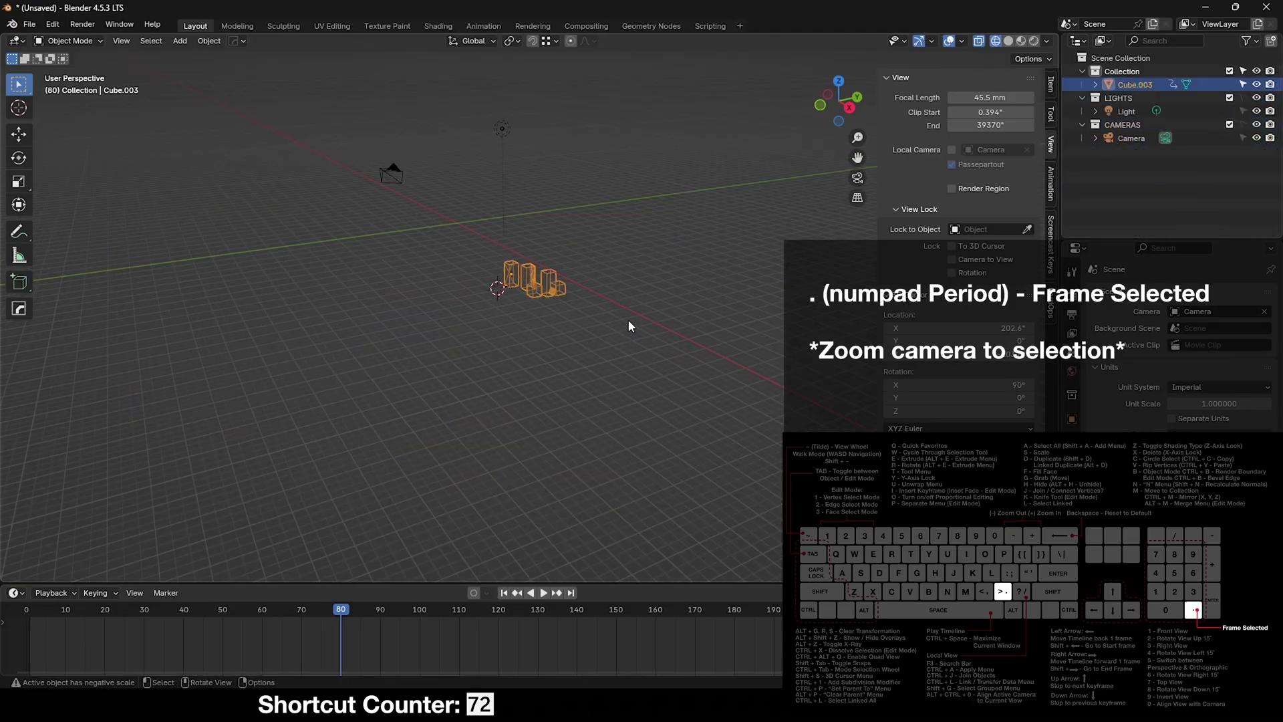
key("KP_Decimal")
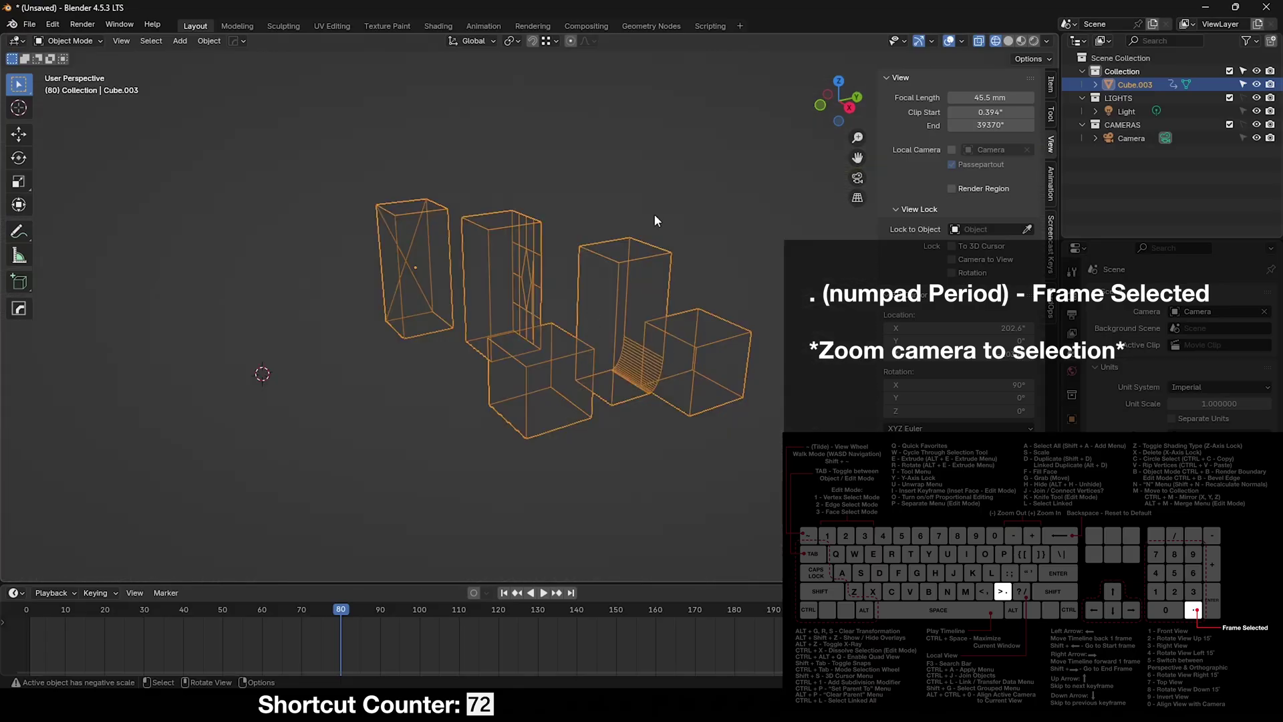
middle_click_drag(703, 399, 510, 354)
scroll(510, 354, "down", 10)
left_click(439, 254)
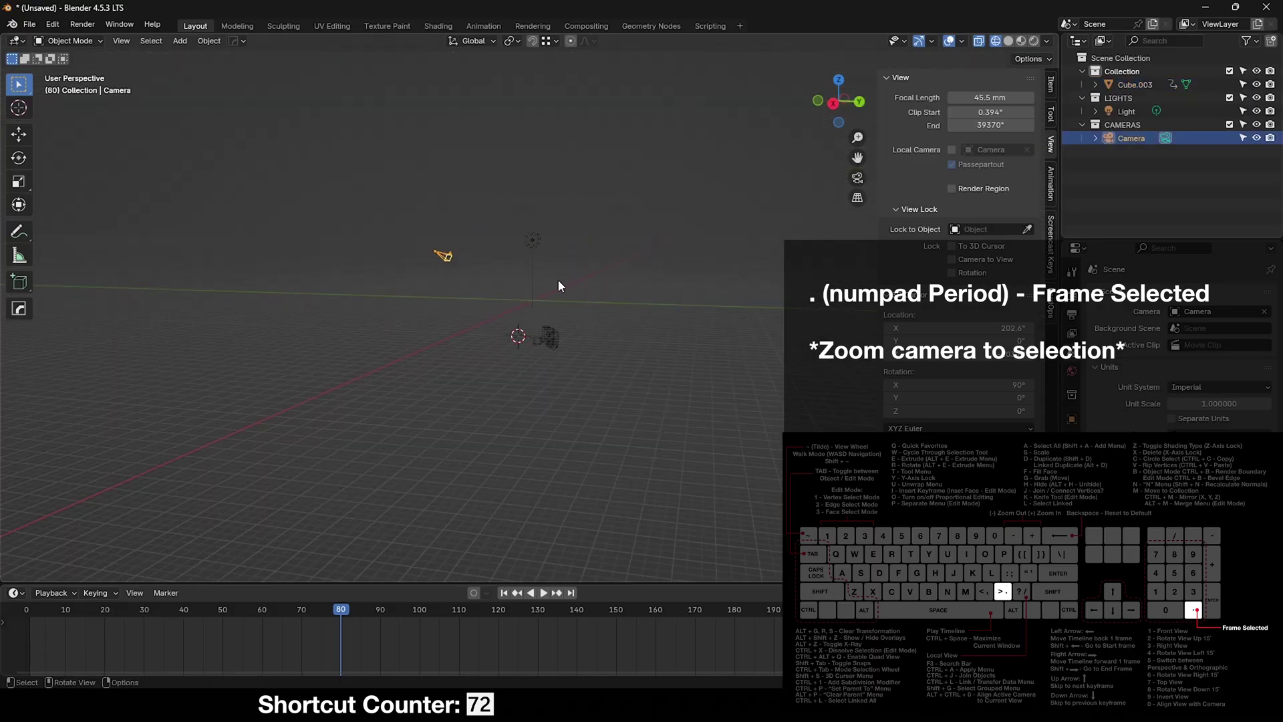
key("KP_Decimal")
middle_click_drag(556, 302, 535, 284)
left_click(433, 249)
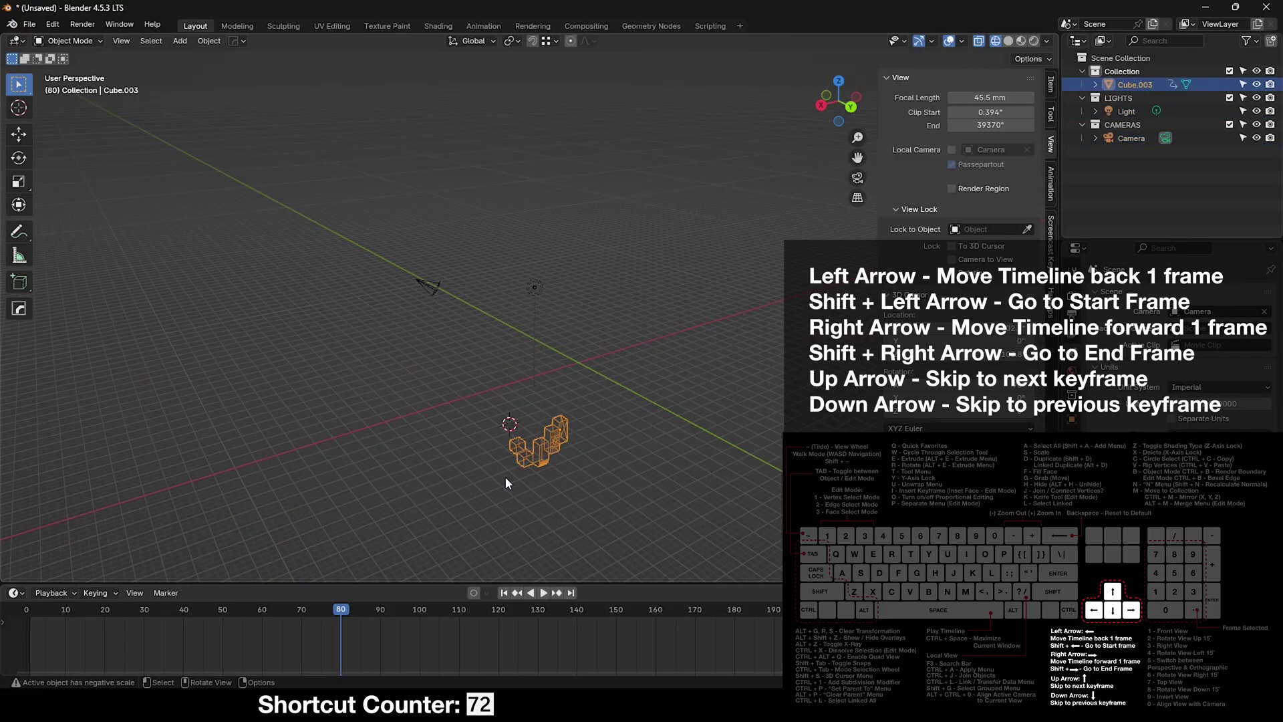
- Go to the start frame and insert a Location keyframe for the block object at frame 1
key("shift+Left")
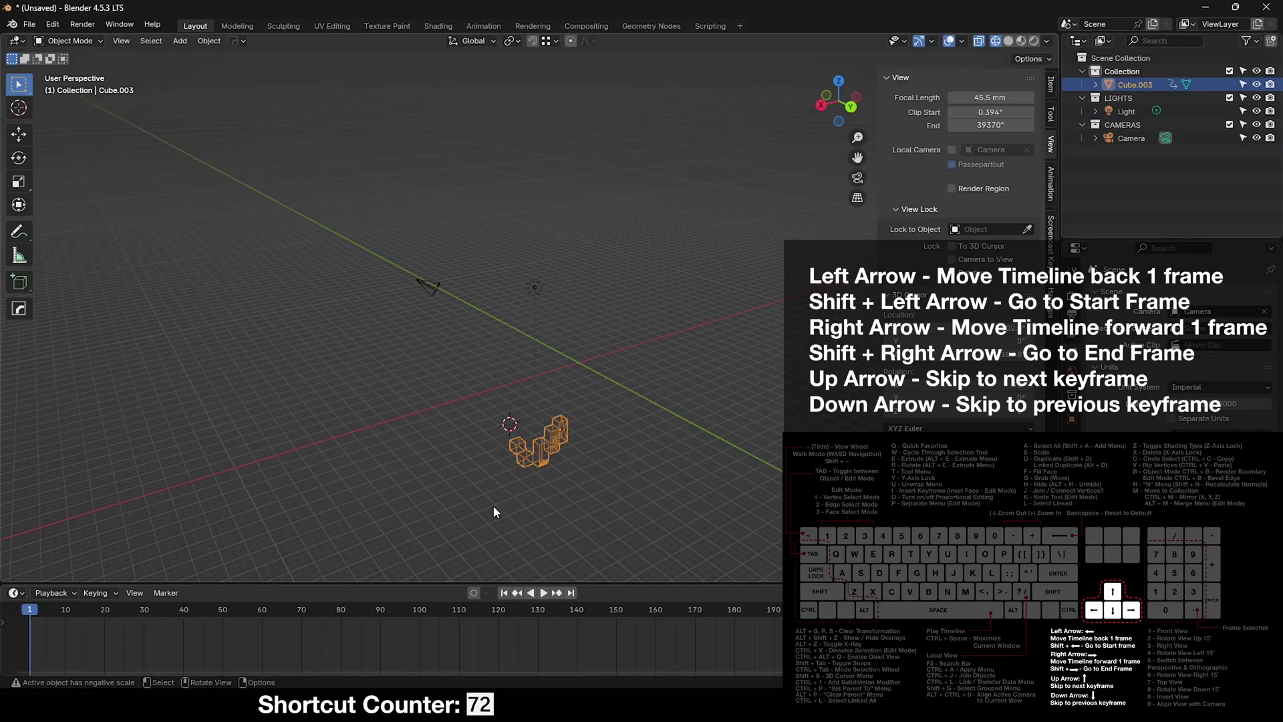
key("k")
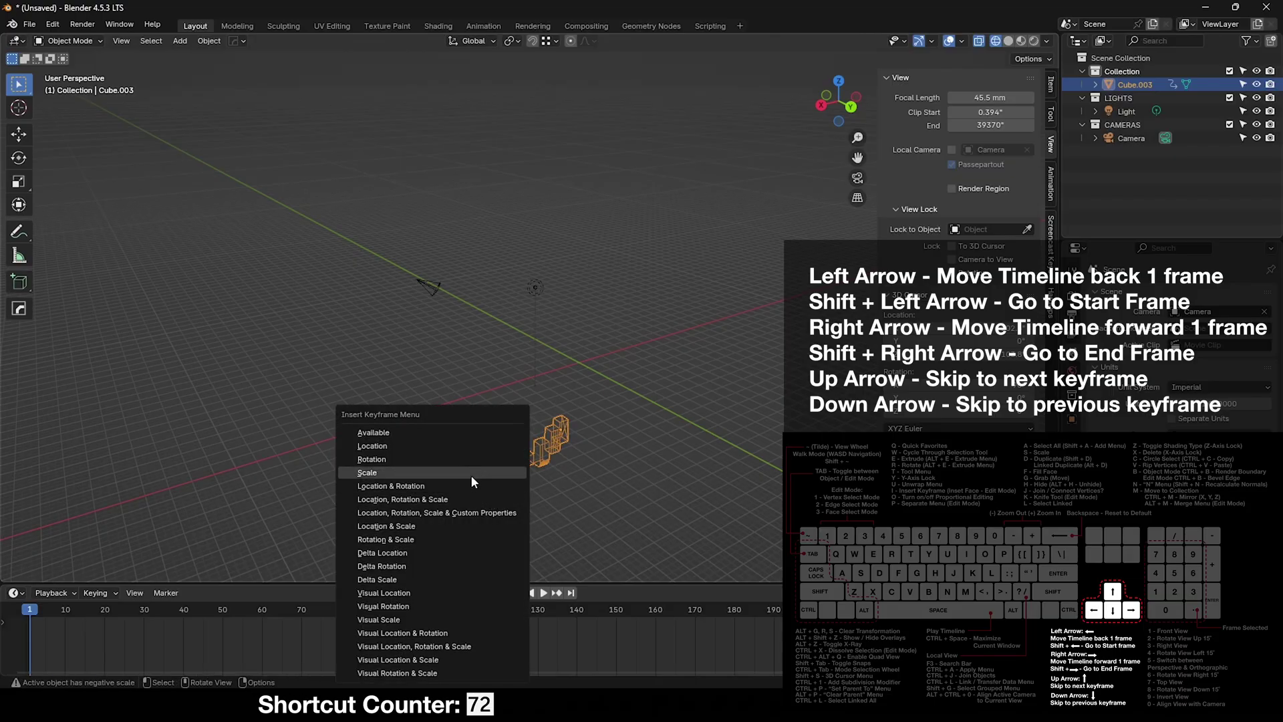
left_click(459, 446)
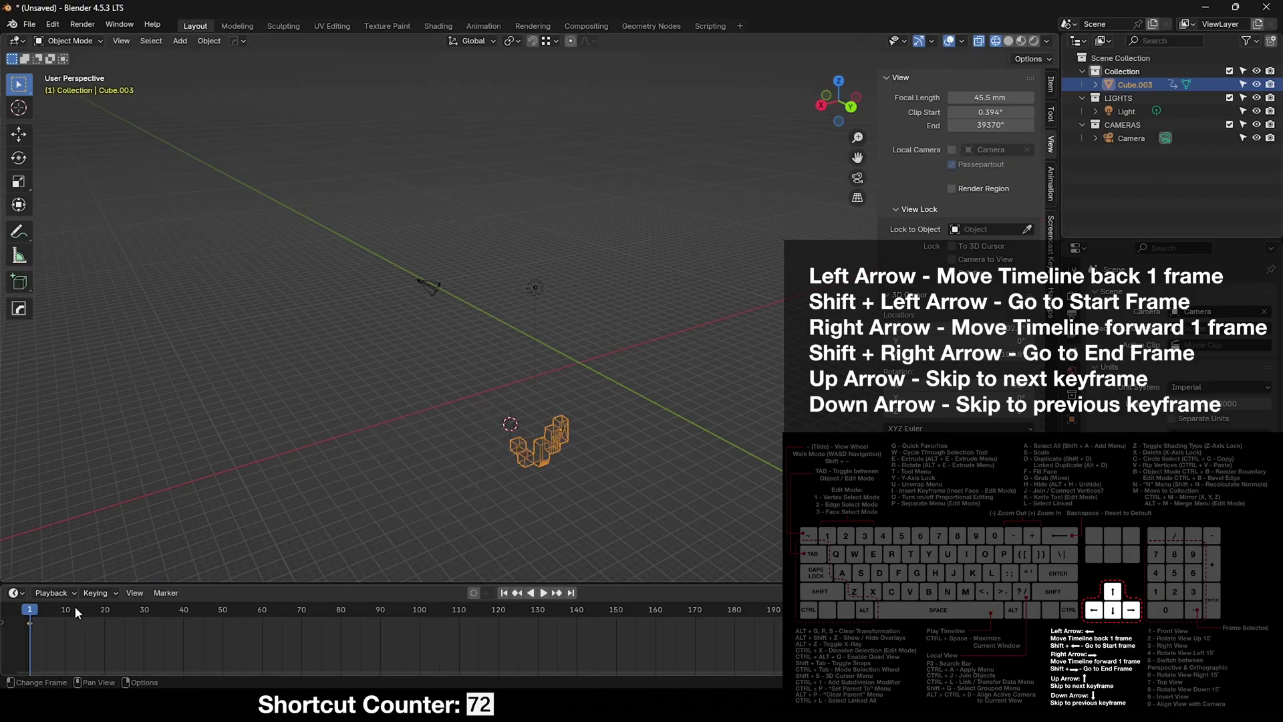
- At frame 10, move the block object about -268.5" X, 118.1" Y and 163.7" Z, and keyframe its location
left_click(65, 609)
left_click_drag(538, 442, 669, 366)
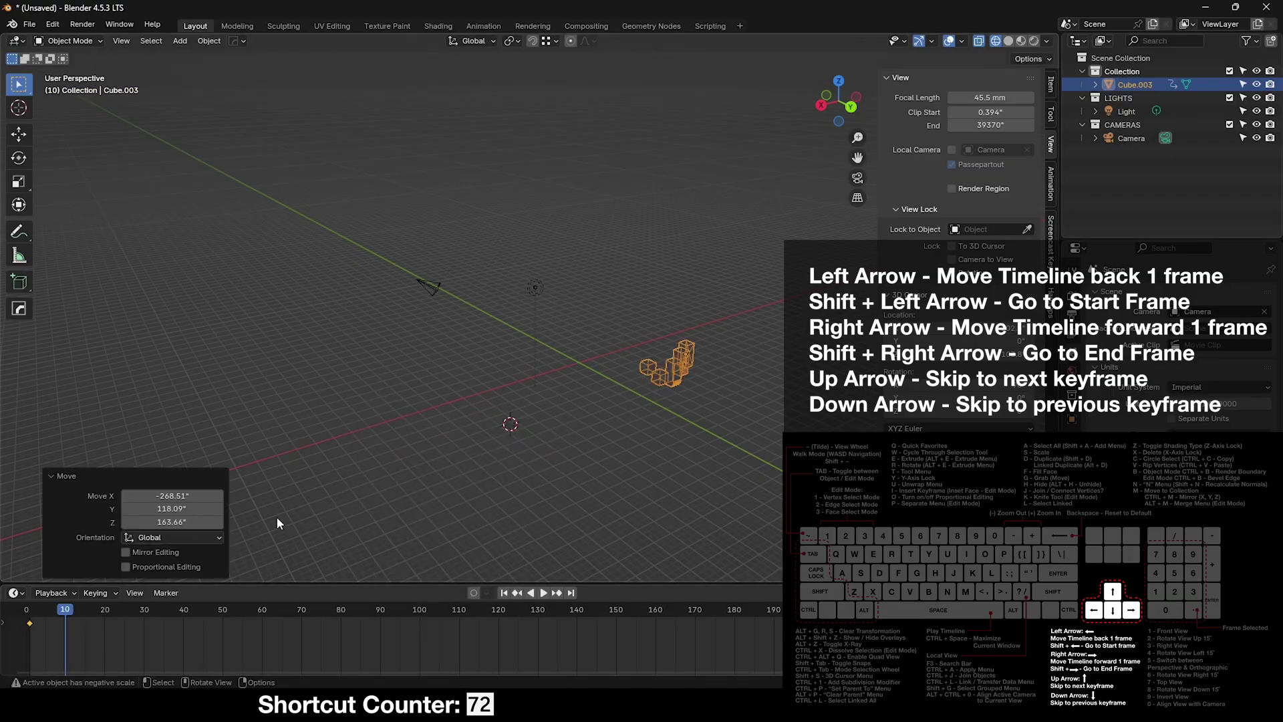
key("k")
left_click(360, 434)
- At frame 20, move the block object horizontally about -183.7" X and -305.9" Y, and insert a Location keyframe
scroll(361, 482, "down", 10, "alt")
key("g")
key("shift+z")
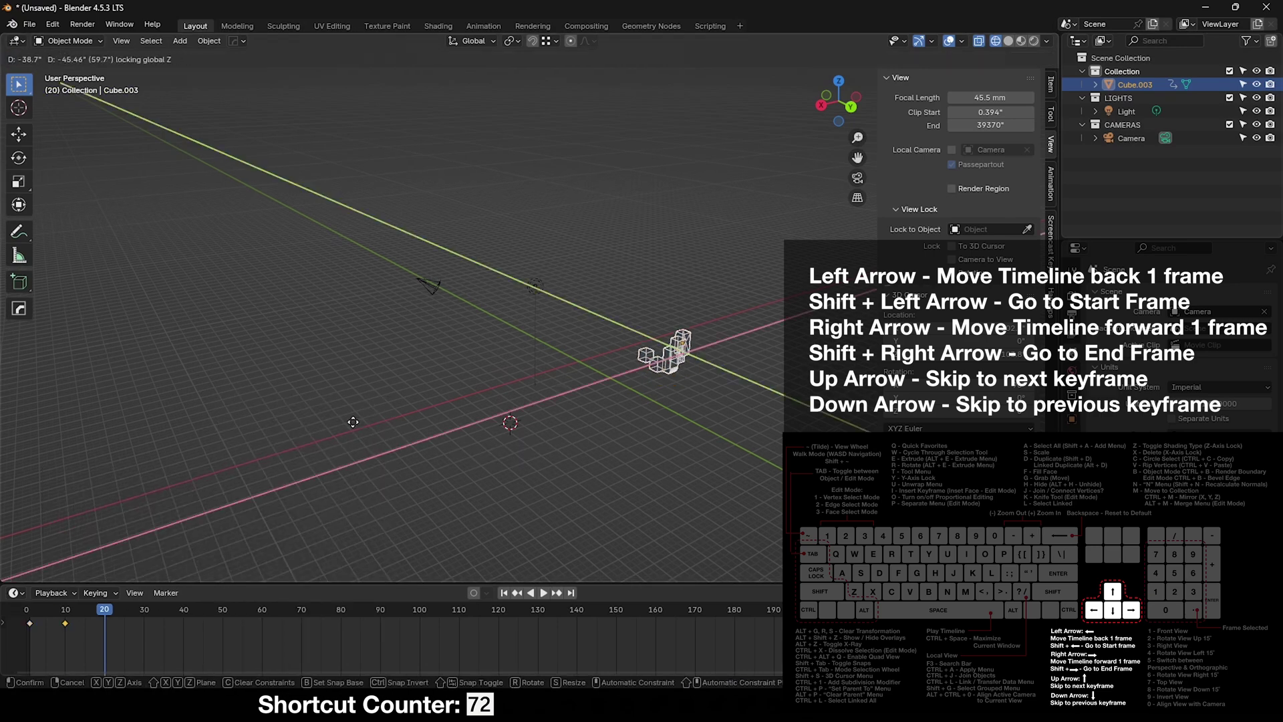
left_click(397, 391)
key("k")
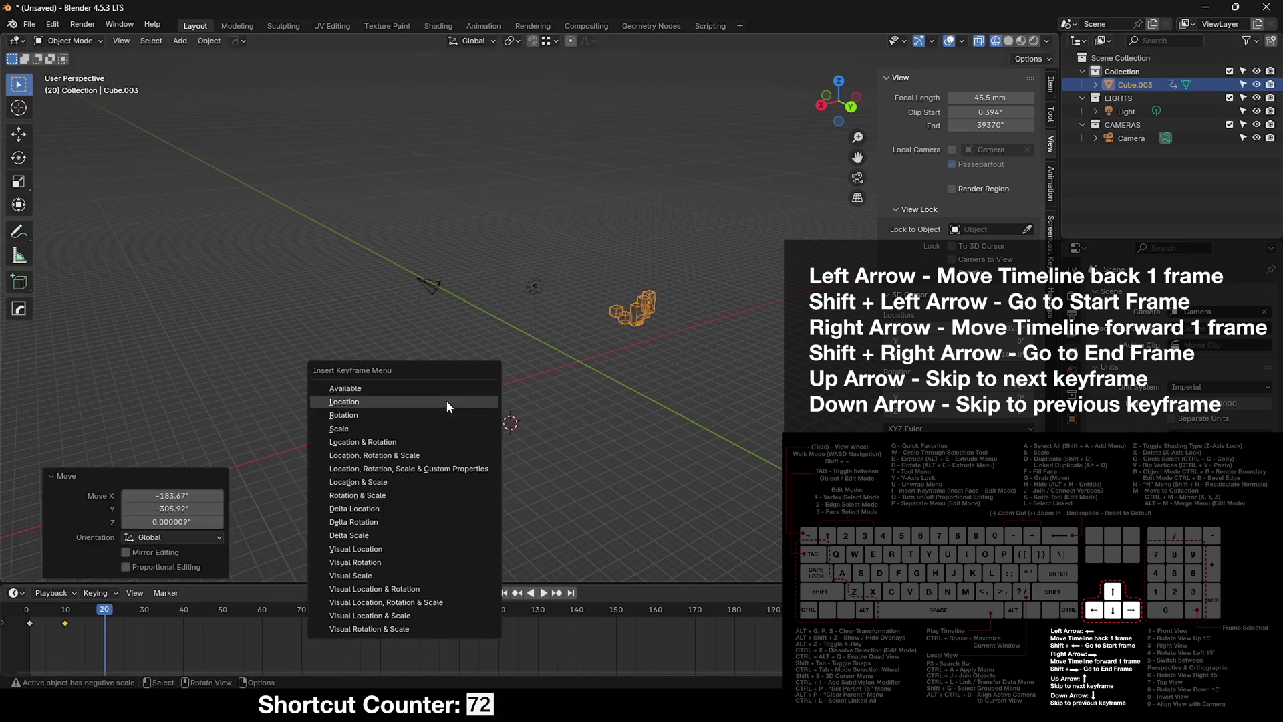
left_click(447, 402)
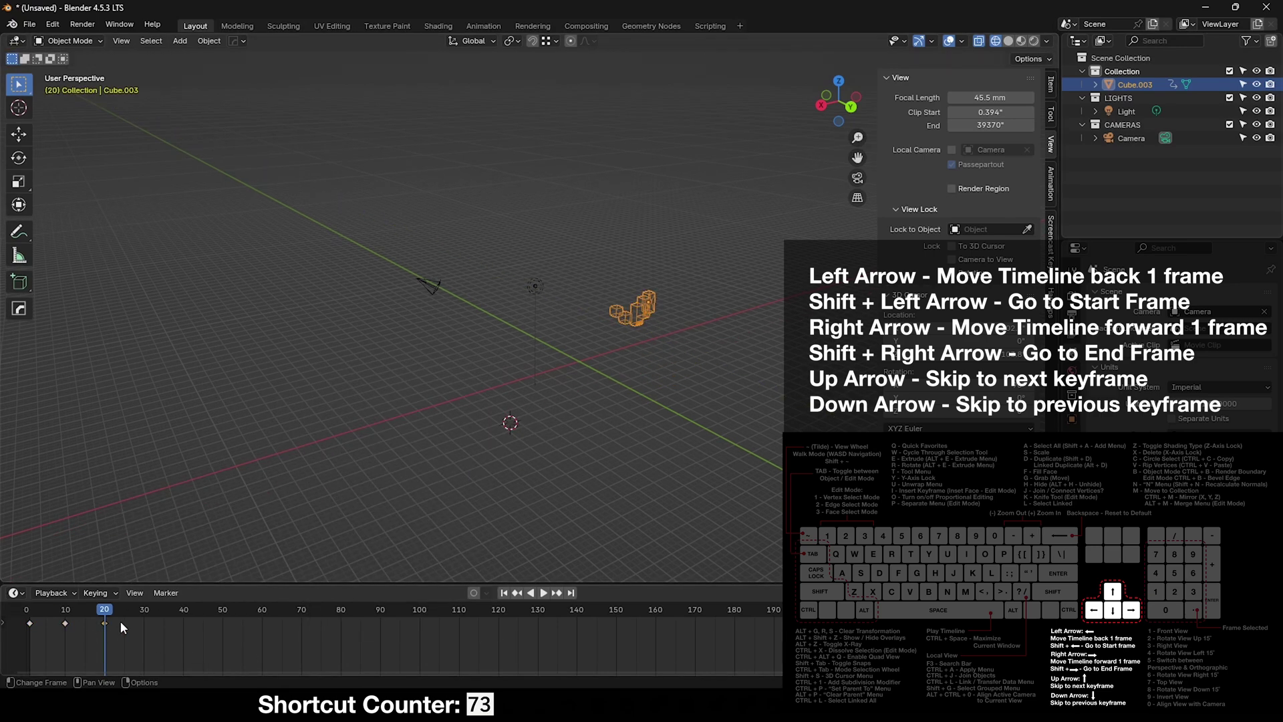
- Step the timeline back one frame at a time from frame 20, ending at frame 1
key("Left")
key("Left")
key("Left")
key("Left")
key("Left")
key("Left")
key("Left")
key("Left")
key("Left")
key("Left")
key("Left")
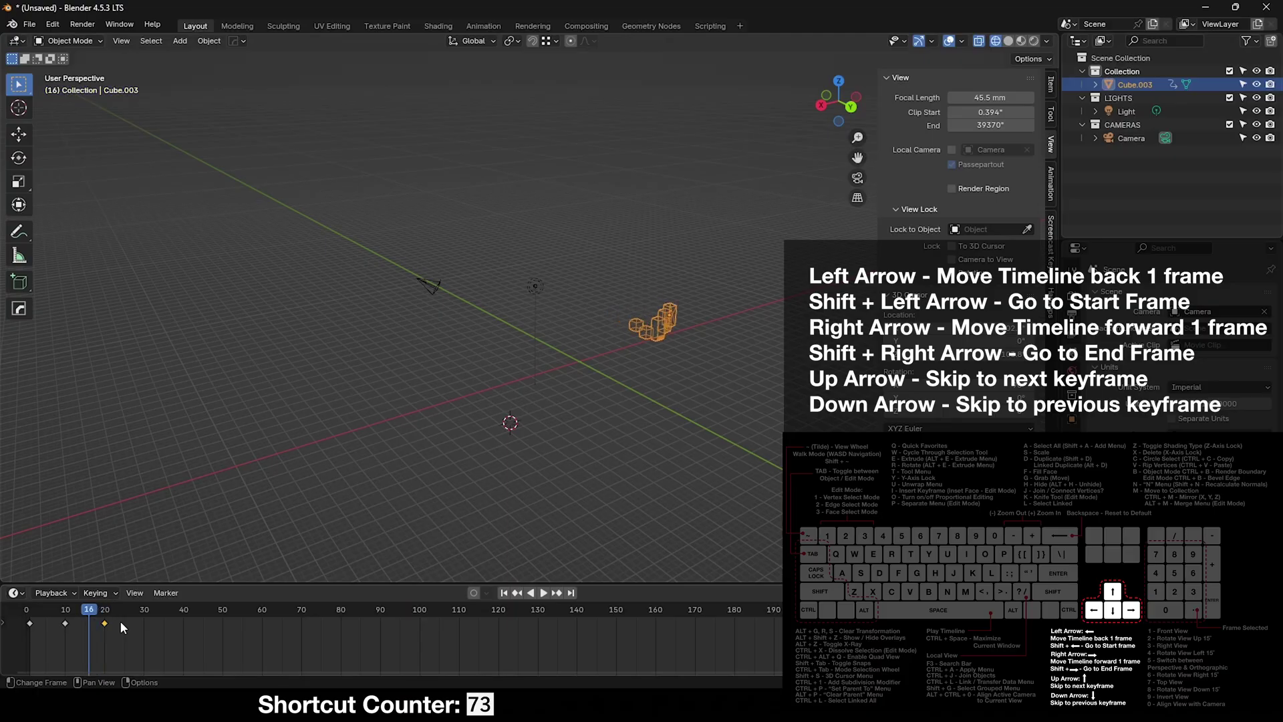
key("Left")
key("Left")
key("Left")
key("Left")
key("Left")
key("Left")
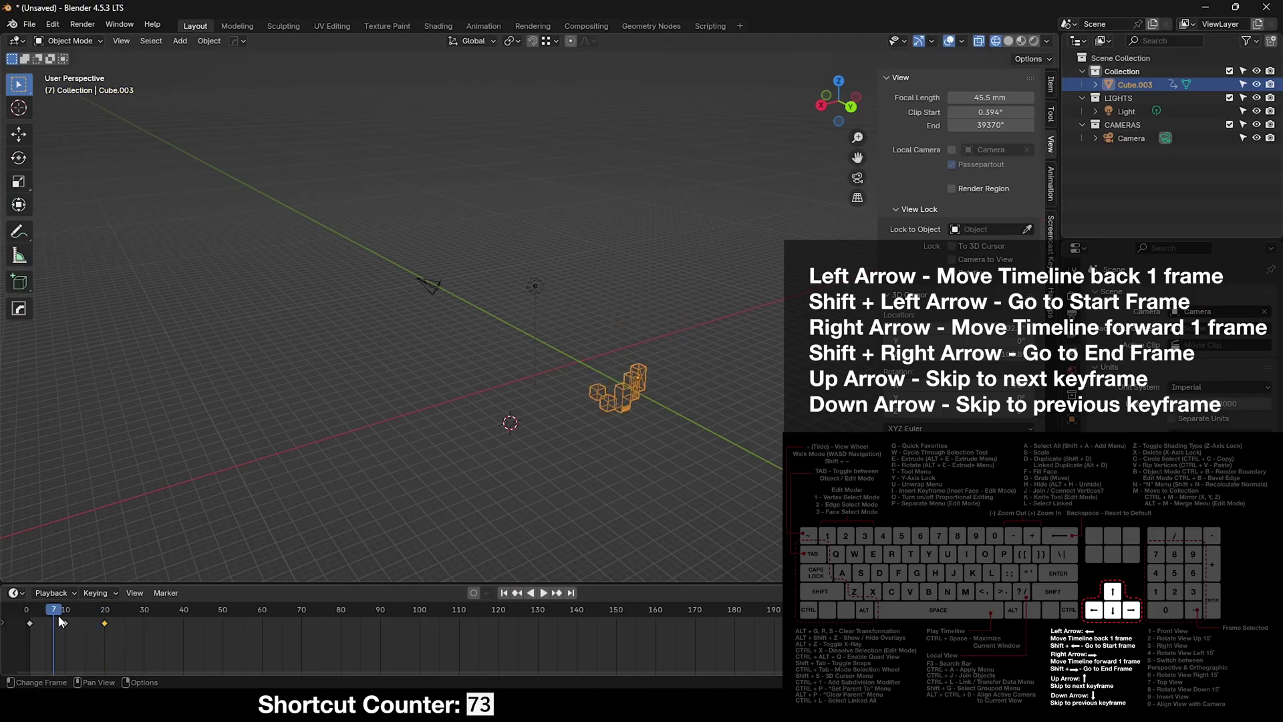
key("Left")
key("Left")
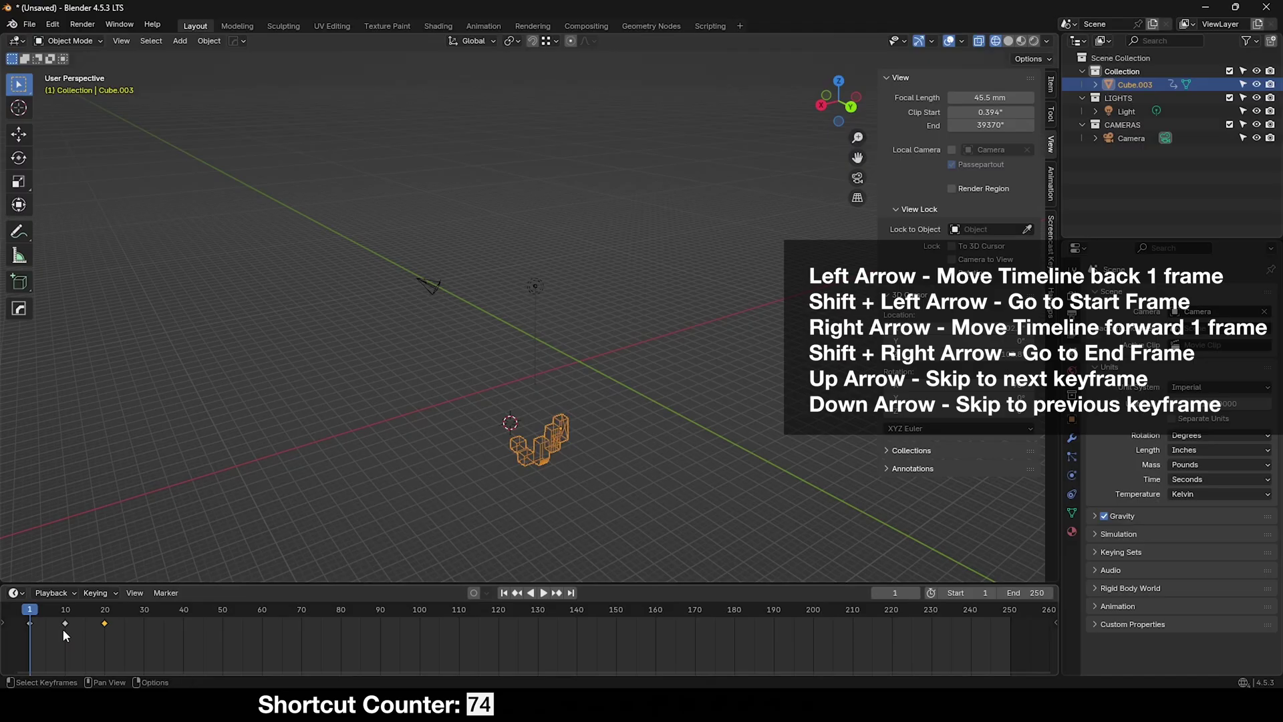
- Set the timeline's start frame to 0
left_click(955, 595)
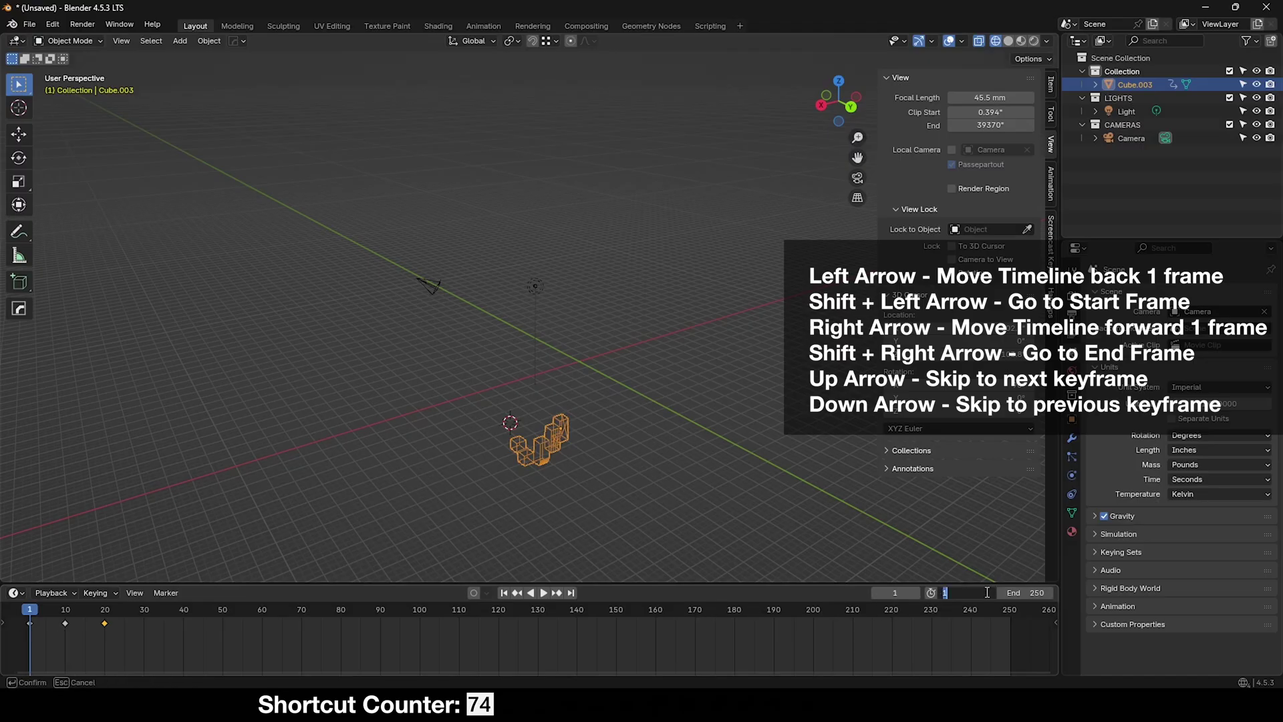
type("0")
key("Return")
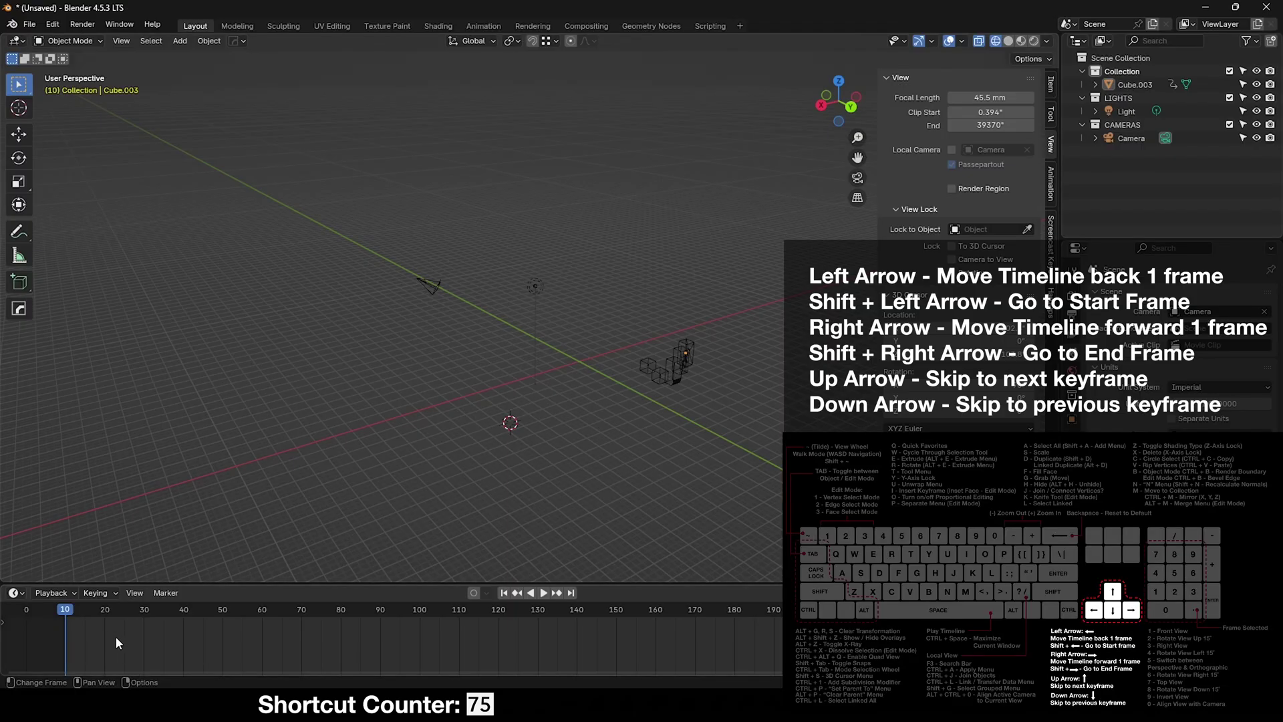
- Scrub through the animation on the timeline and jump to the end frame
left_click(115, 636)
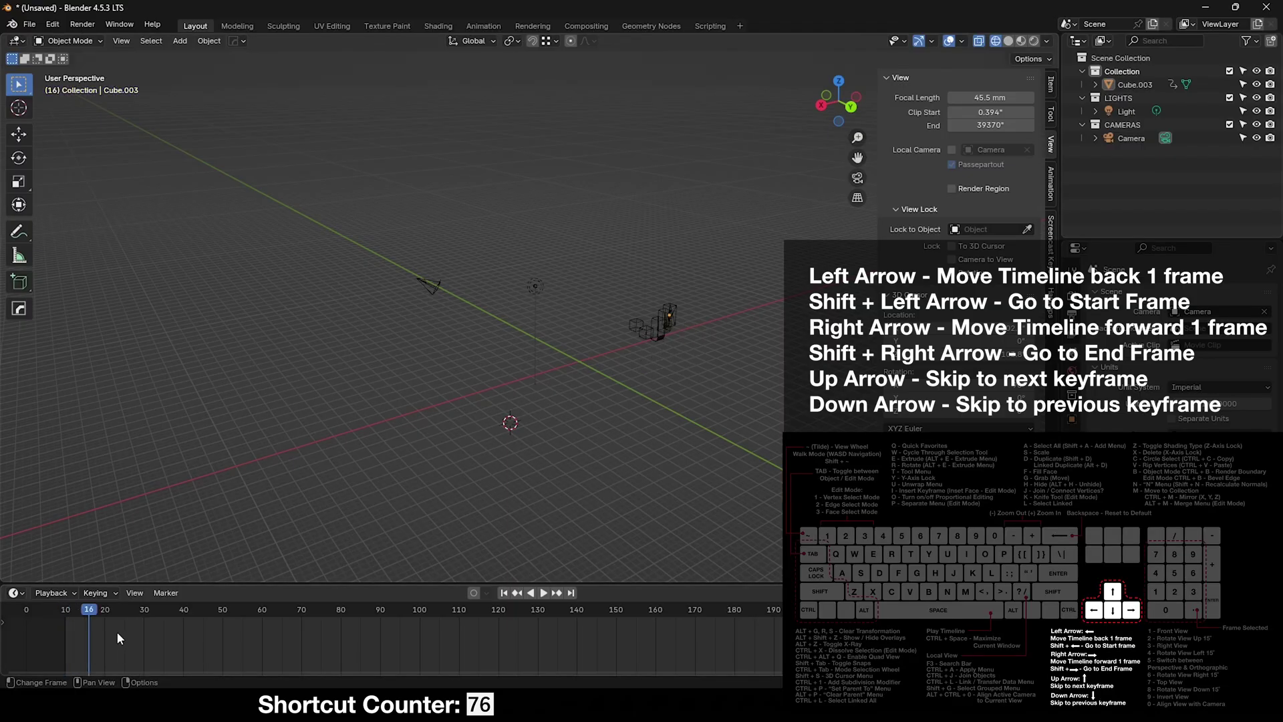
key("shift+Right")
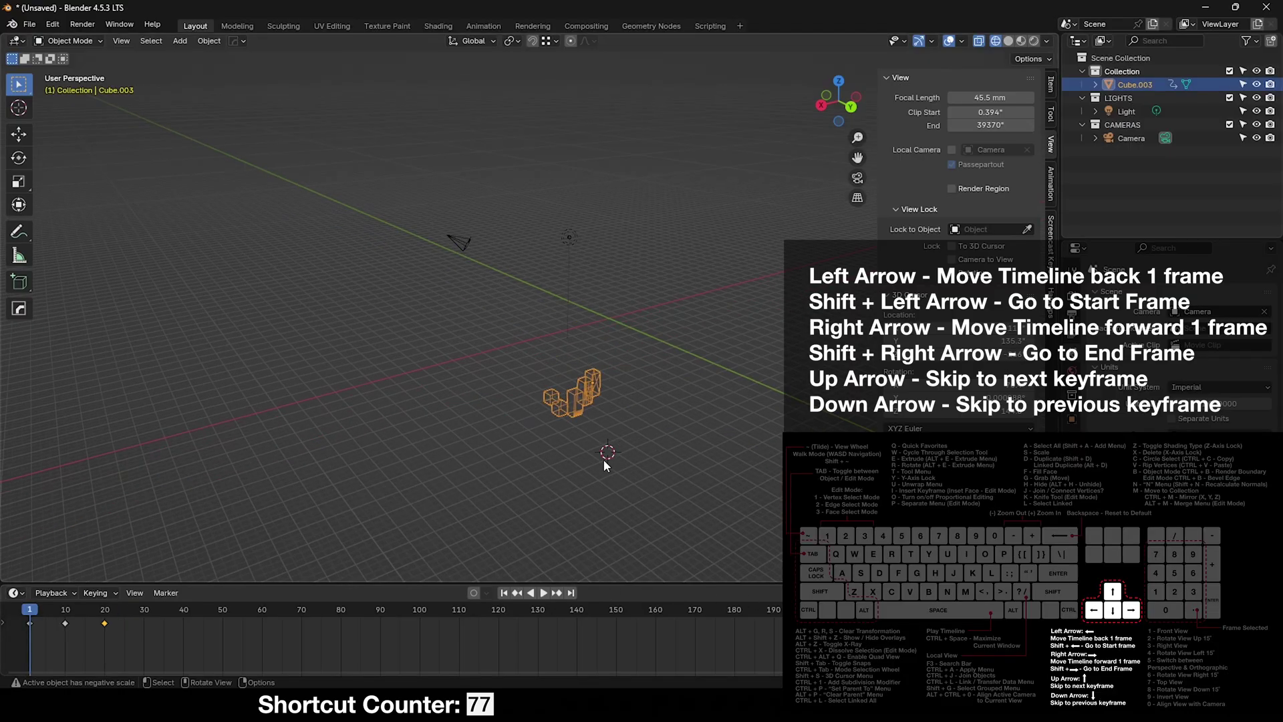
- Scrub the timeline across the keyframes to frames 20 and 10, and return to the start frame
scroll(602, 466, "up", 1)
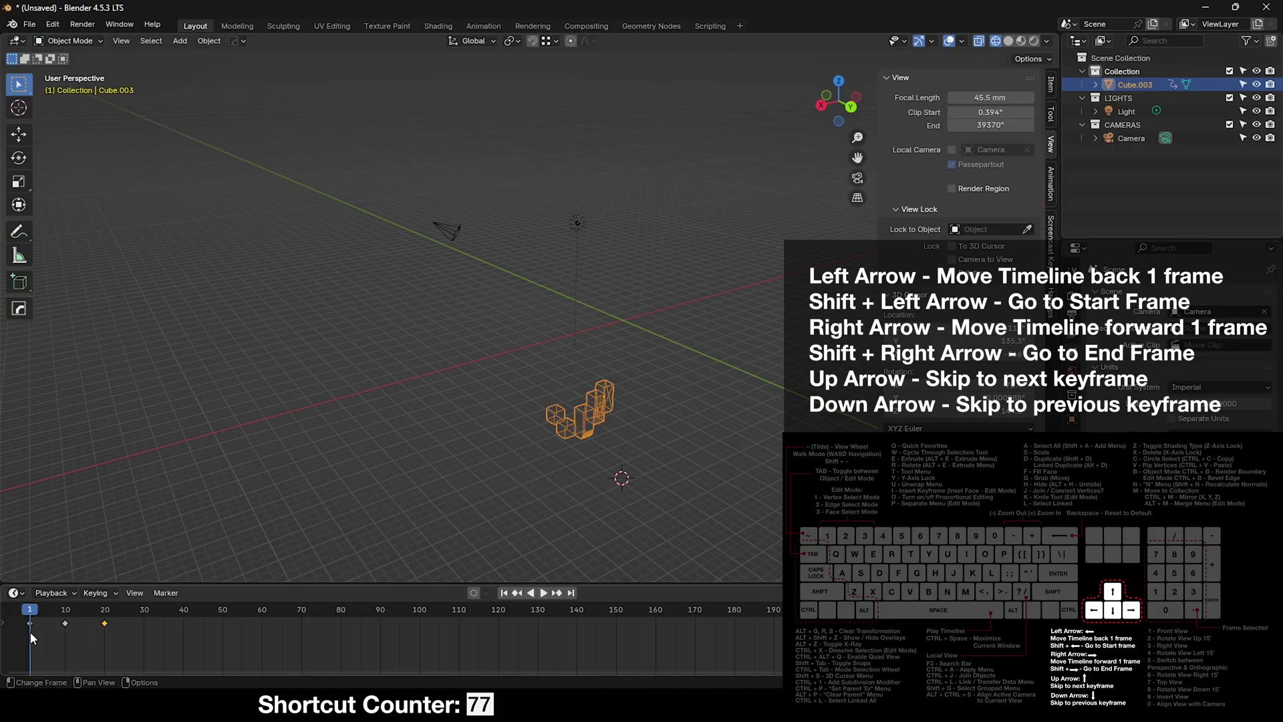
left_click_drag(58, 628, 106, 633)
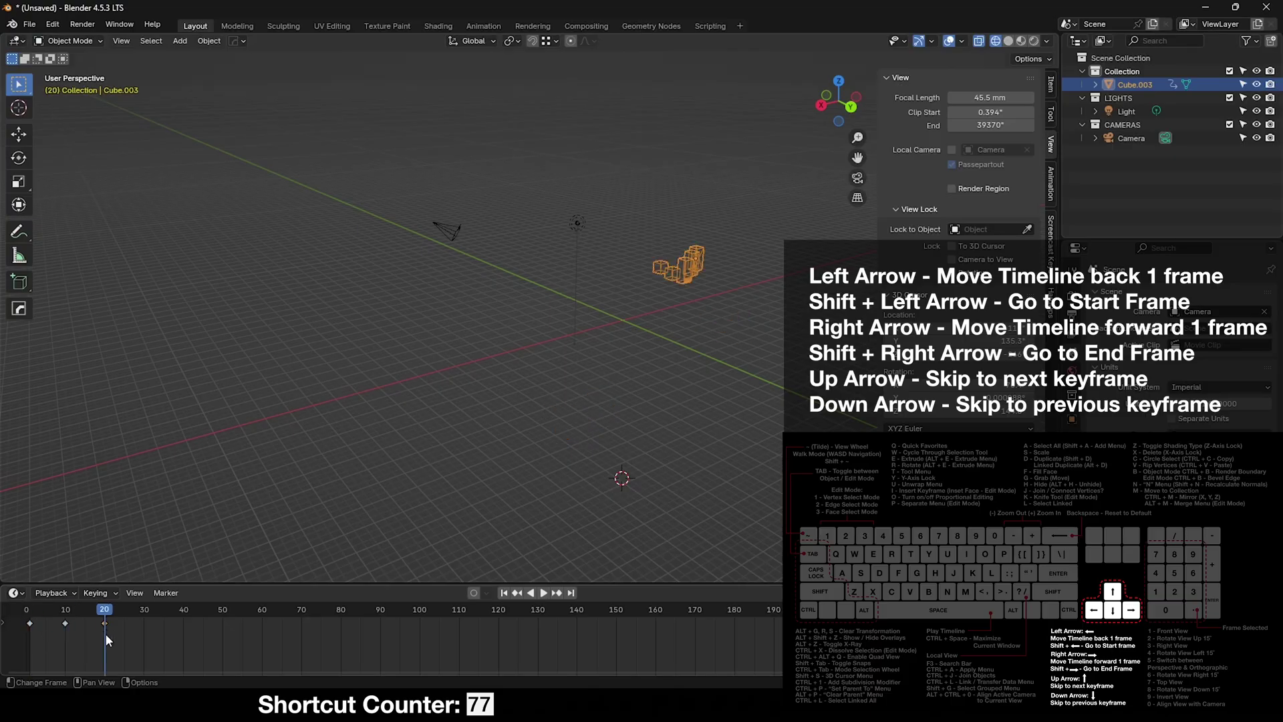
left_click(64, 634)
key("shift+Left")
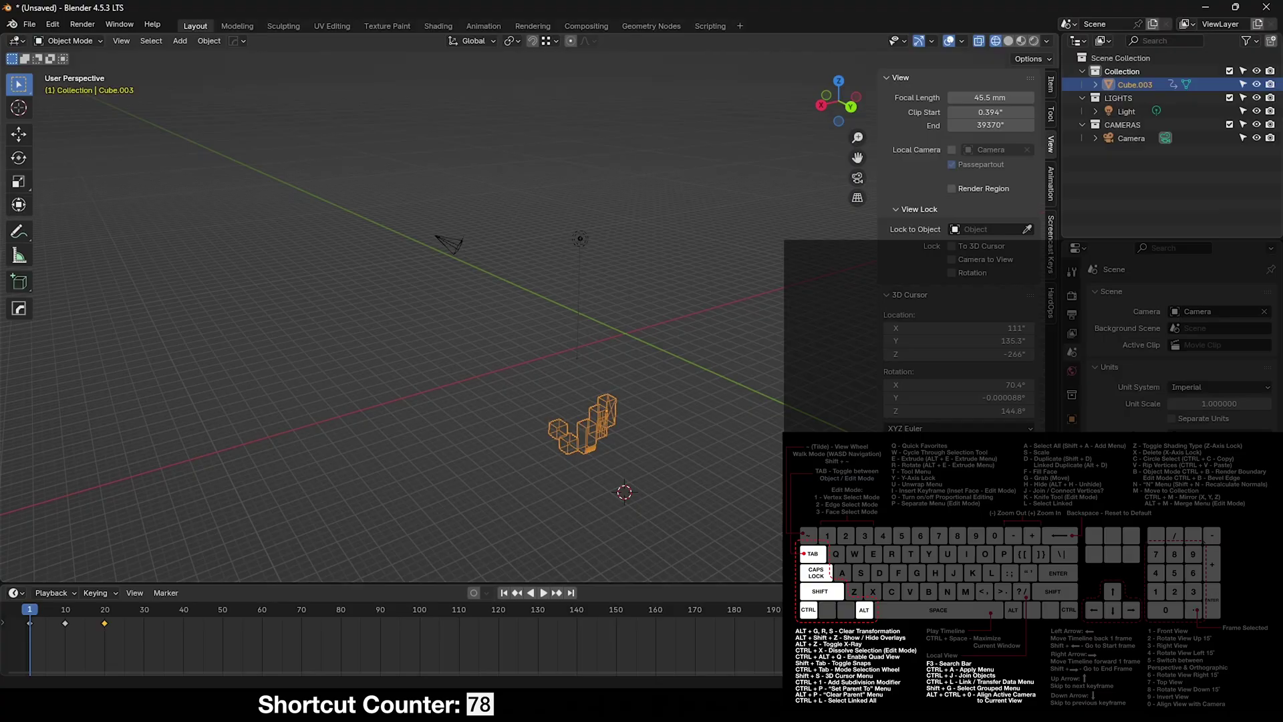
- Start a new General file, discarding the unsaved changes in the current scene
key("Delete")
left_click(29, 24)
left_click(171, 40)
left_click(659, 372)
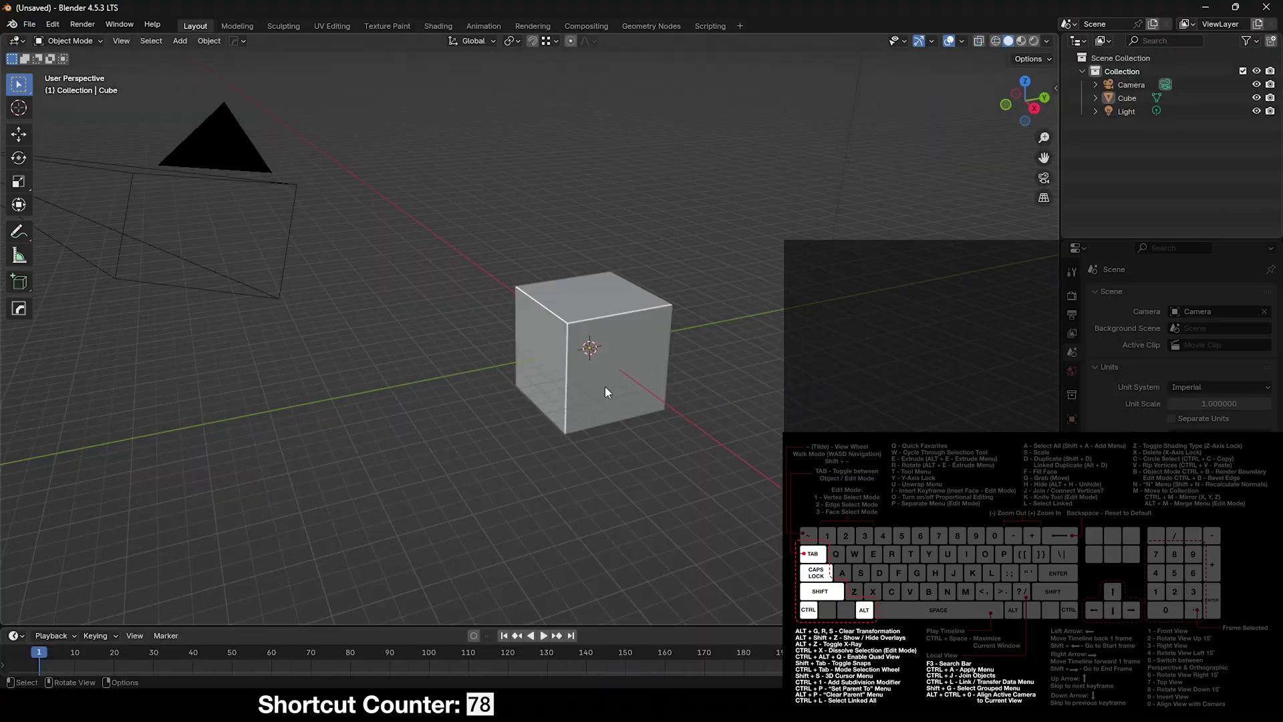
- Show the default cube's transform values and move it to about -0.88" X, 101" Y and 107.6" Z
left_click(605, 393)
key("n")
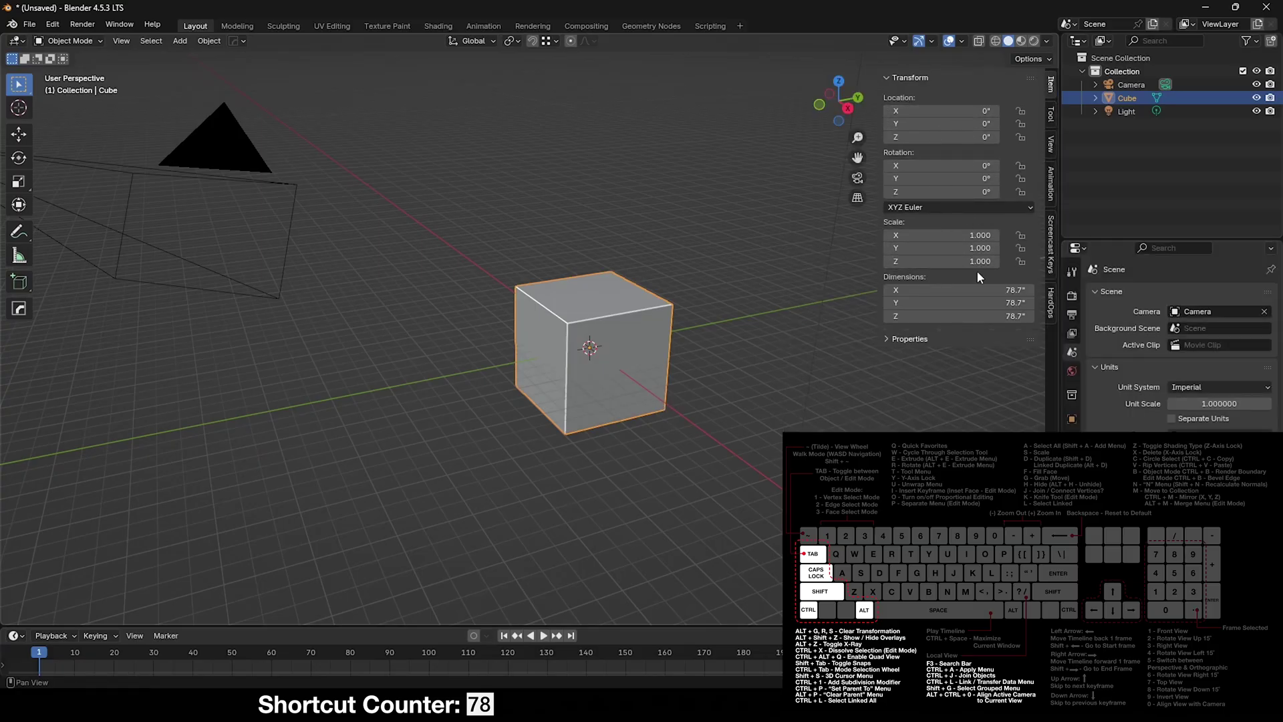
key("alt+g")
key("g")
left_click(800, 243)
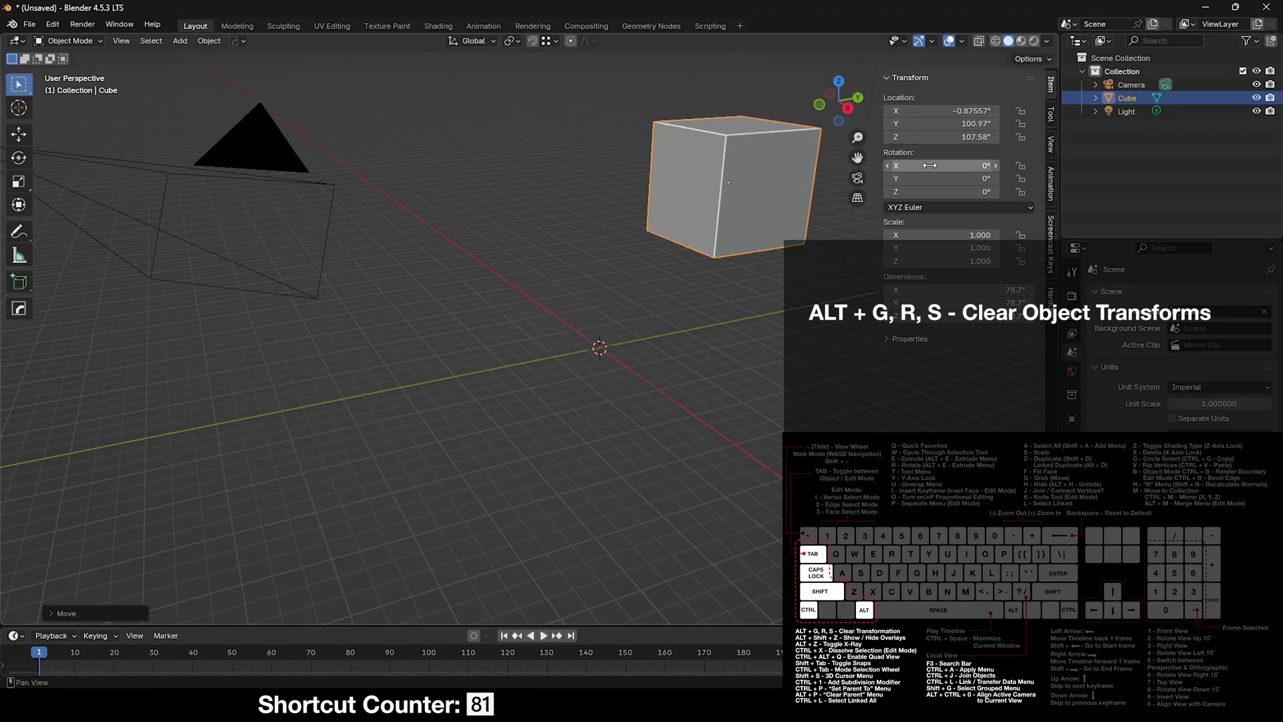
- Rotate the cube freely to about -48° X, 11° Y and -27° Z, and scale it to about 1.72
middle_click_drag(831, 318, 821, 353, "shift")
key("r")
left_click(731, 413)
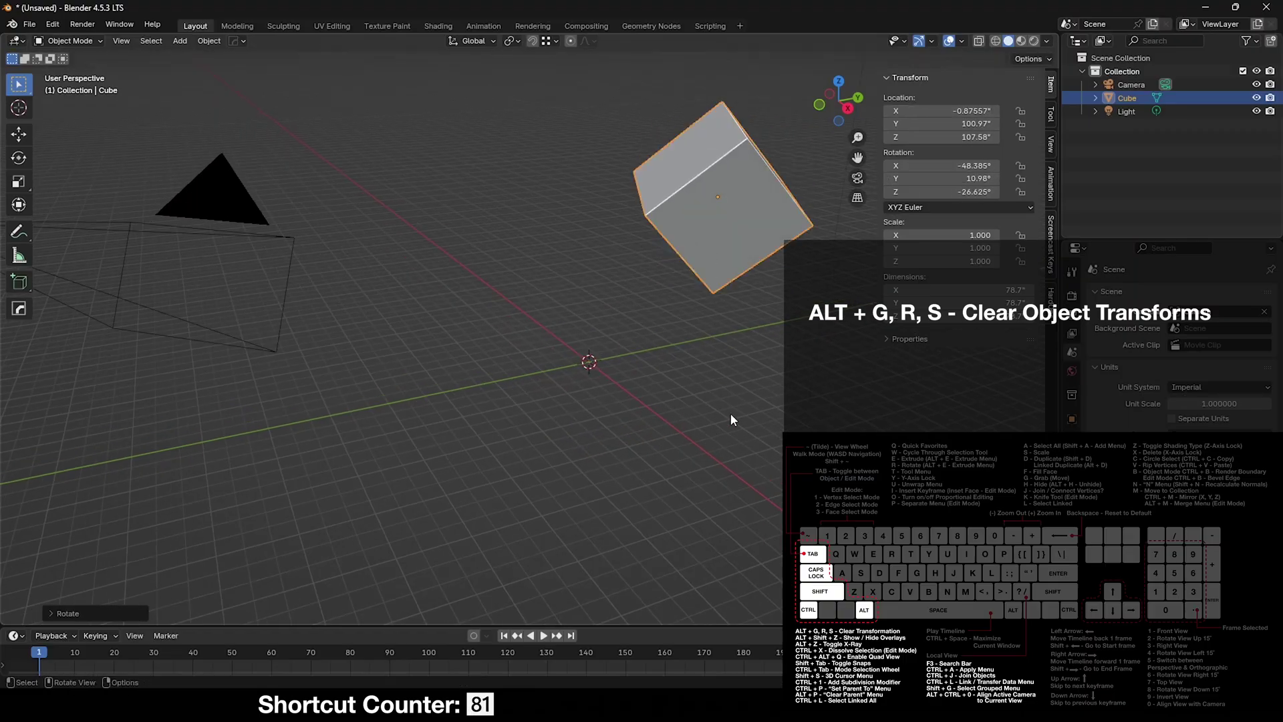
middle_click_drag(767, 365, 822, 285, "shift")
key("s")
left_click(869, 442)
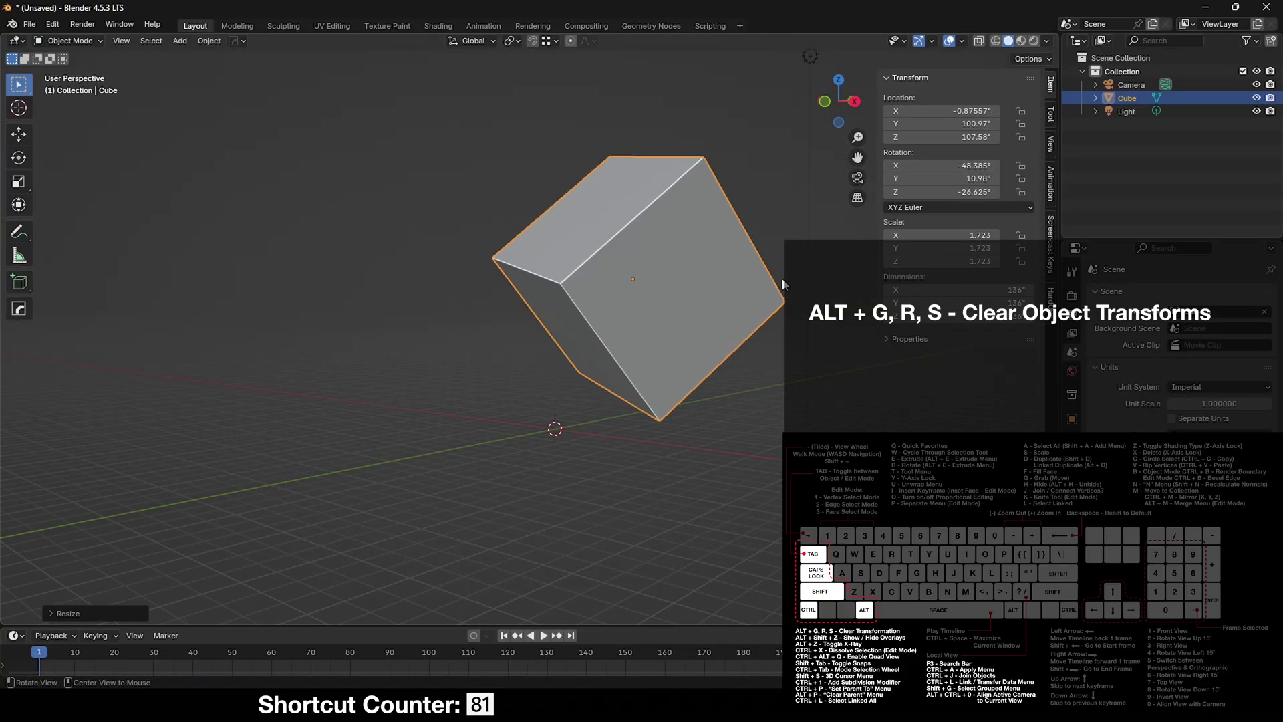
- Clear the cube's location, rotation and scale transforms
key("alt+g")
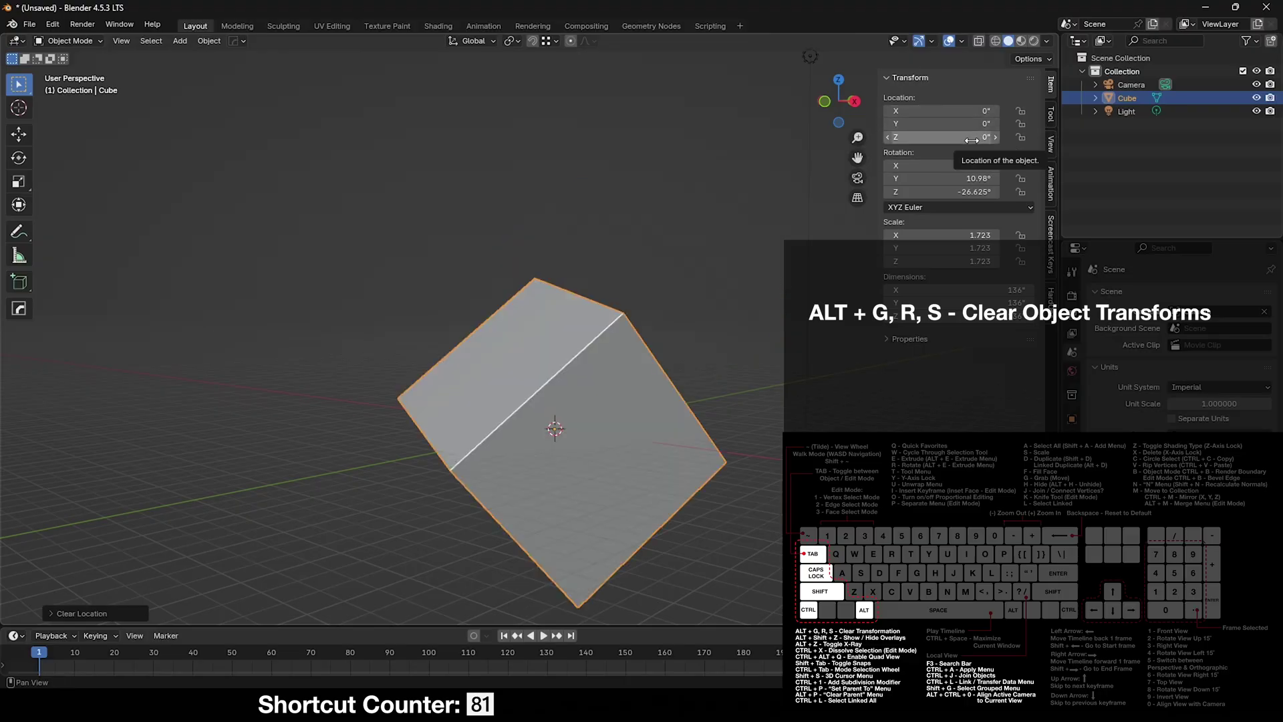
key("alt+r")
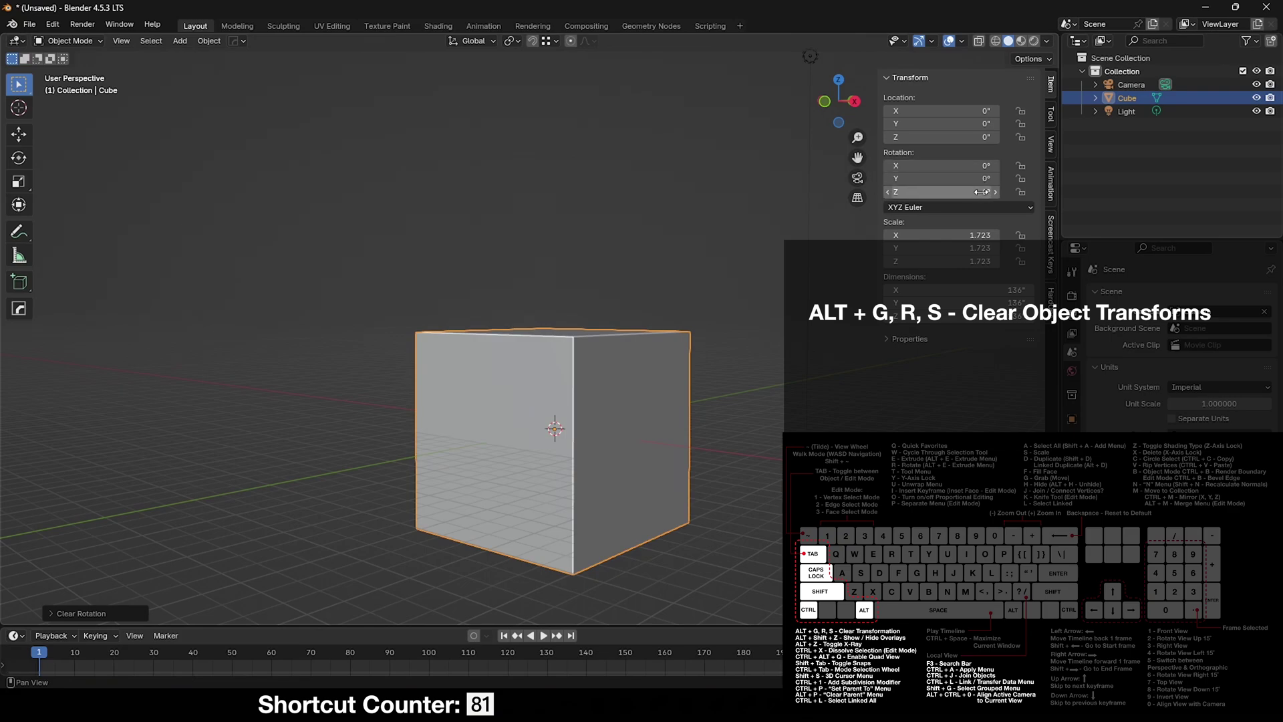
key("alt+s")
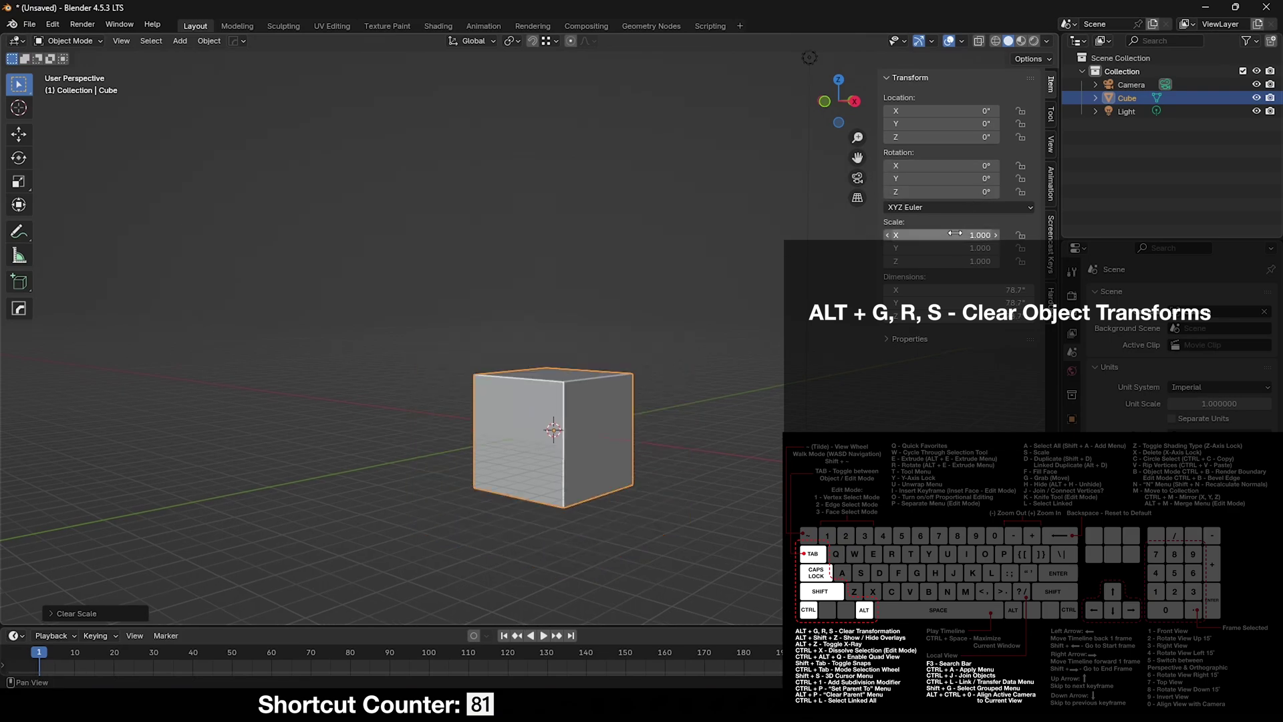
middle_click_drag(587, 480, 586, 484, "shift")
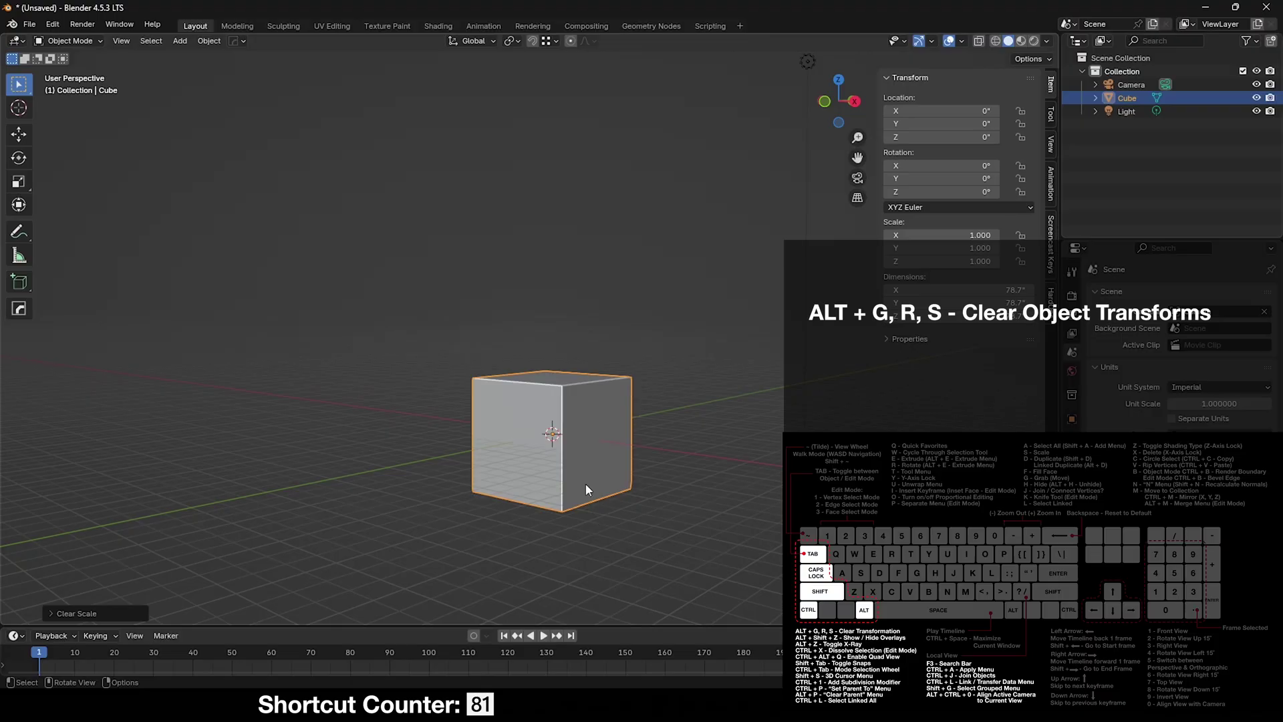
- Hide the cube and unhide it again
key("h")
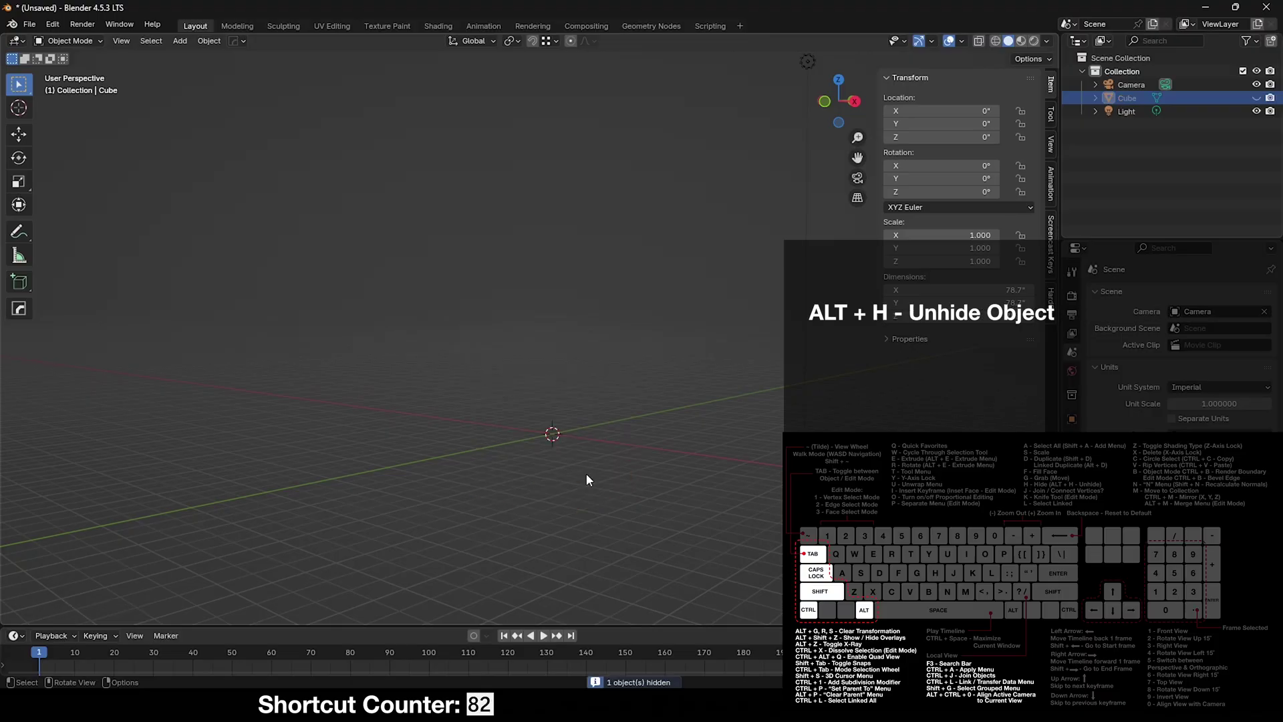
key("alt+h")
middle_click_drag(586, 473, 623, 327, "shift")
- Toggle the viewport overlays off and on several times, and toggle X-ray display
key("alt+shift+z")
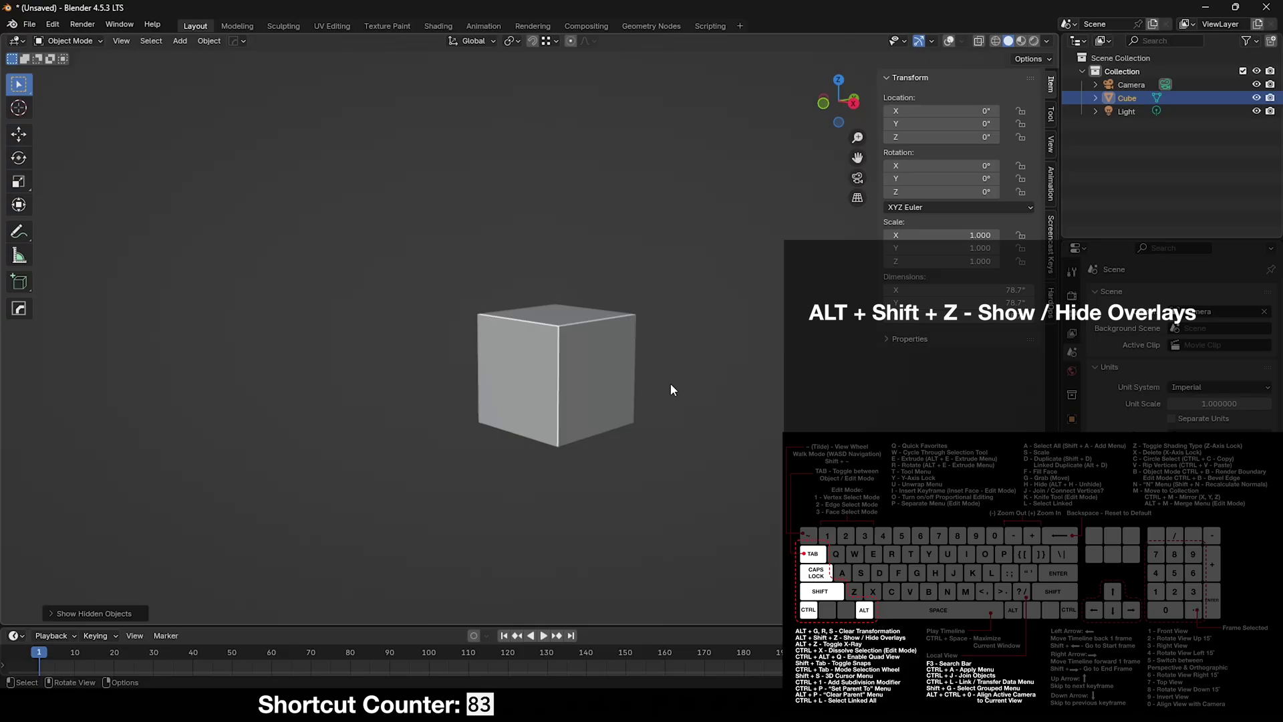
key("alt+shift+z")
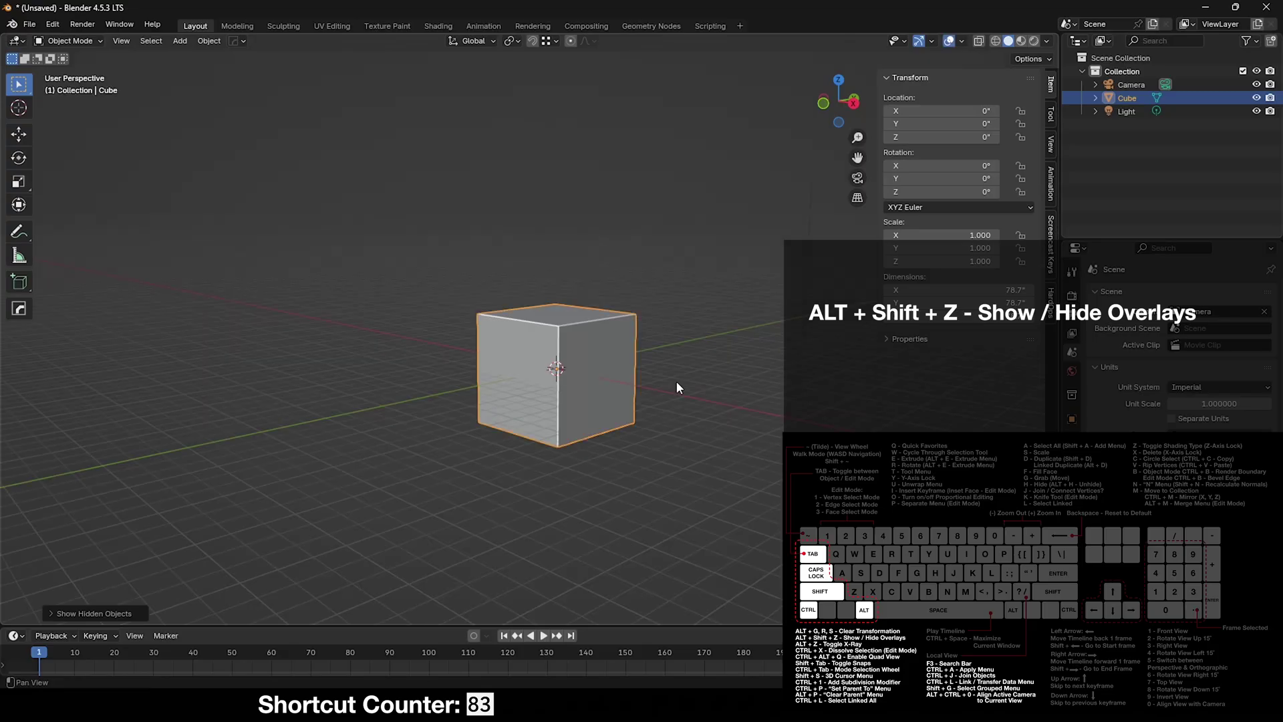
left_click(948, 43)
left_click(948, 43)
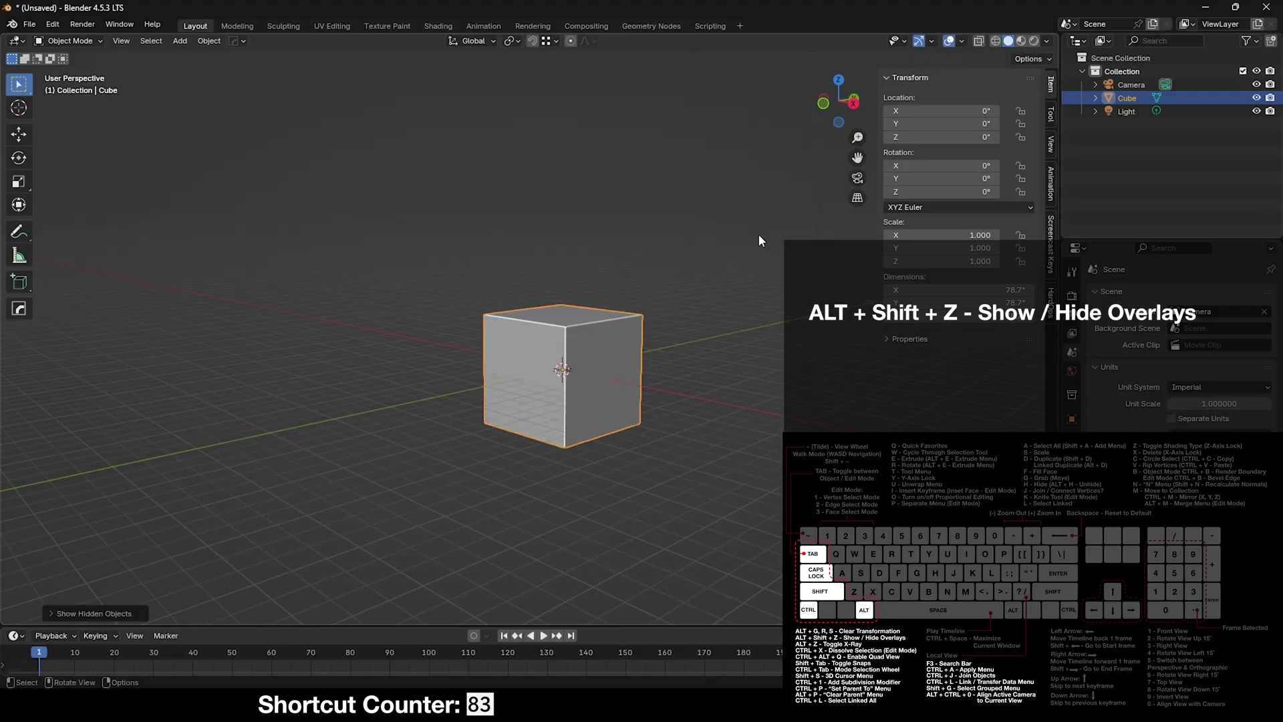
key("alt+shift+z")
key("alt+shift+z")
key("alt+z")
- Dissolve the selected parallel edge loops running around the cube
middle_click_drag(600, 394, 610, 365)
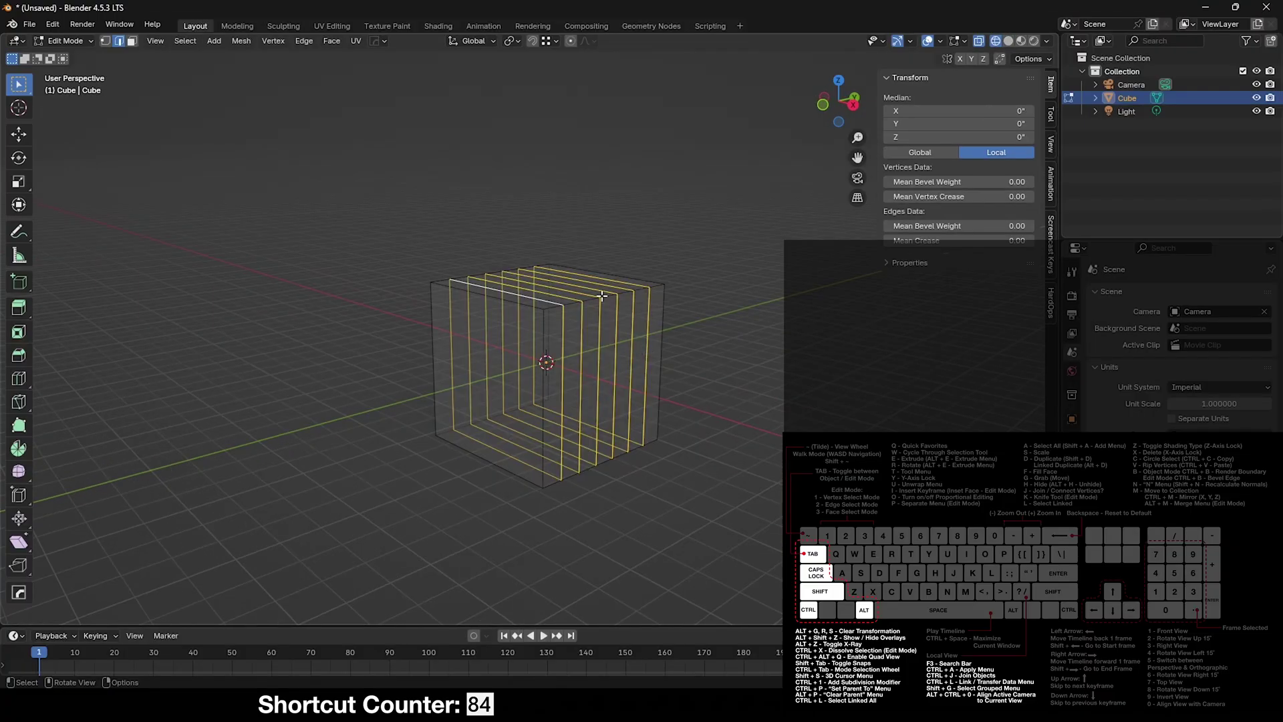
scroll(602, 298, "up", 1)
middle_click_drag(603, 302, 607, 321)
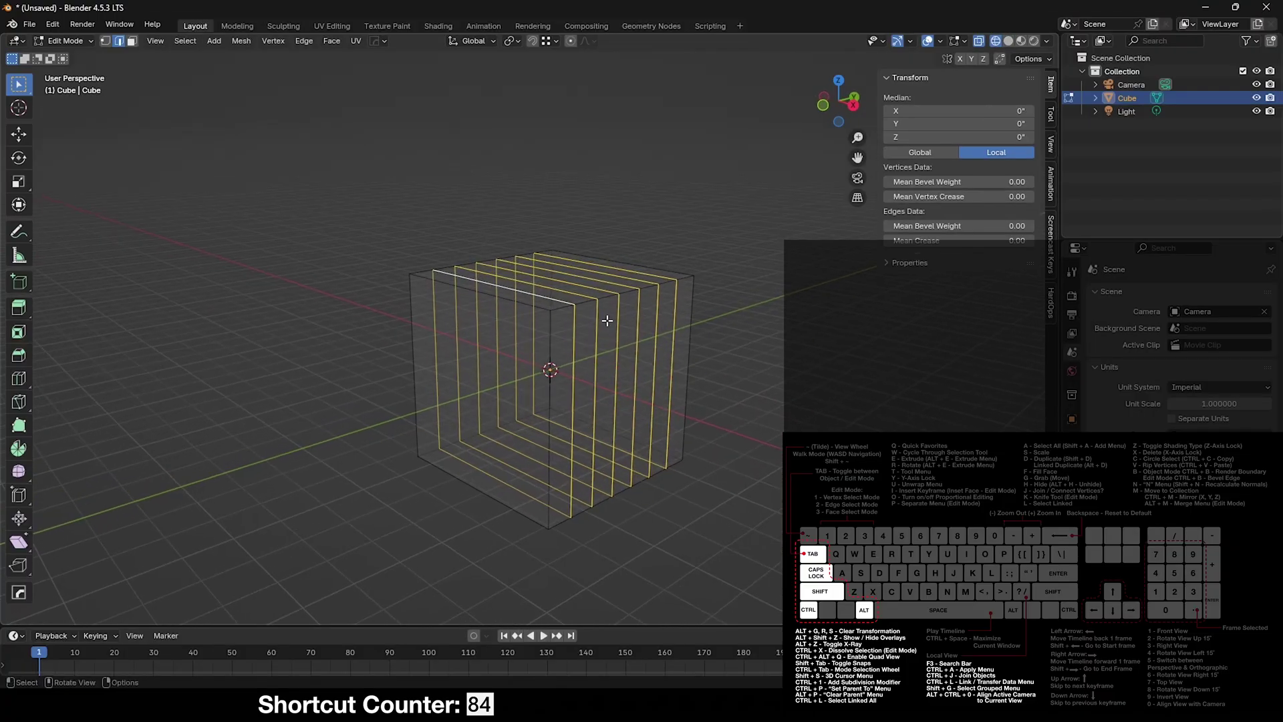
key("ctrl+x")
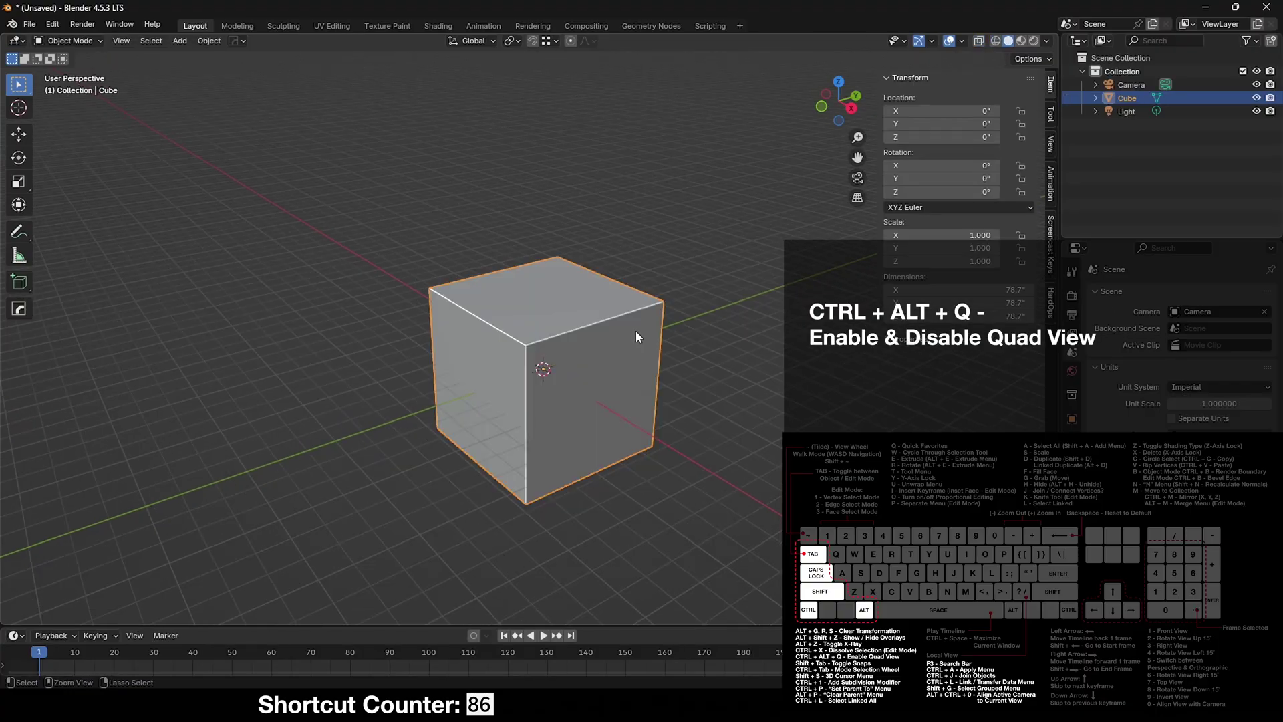
- Show the cube in Quad View and return to the single perspective view
key("ctrl+alt+q")
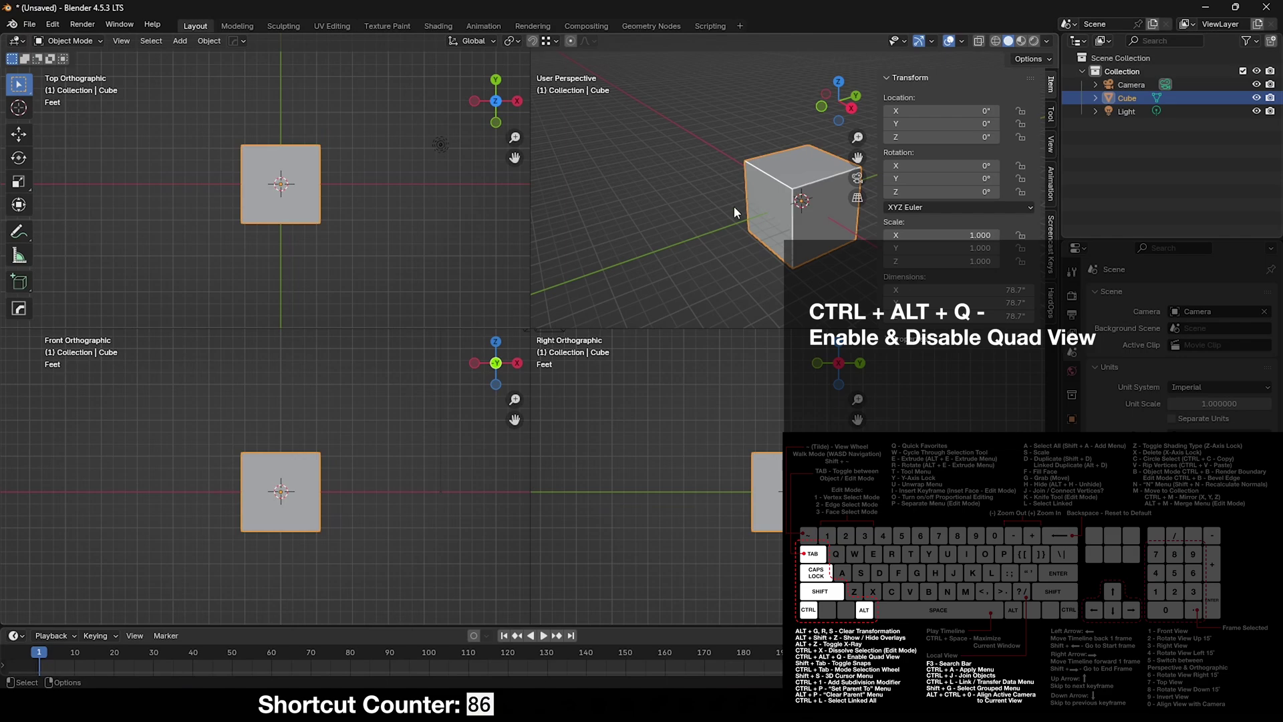
key("ctrl+alt+q")
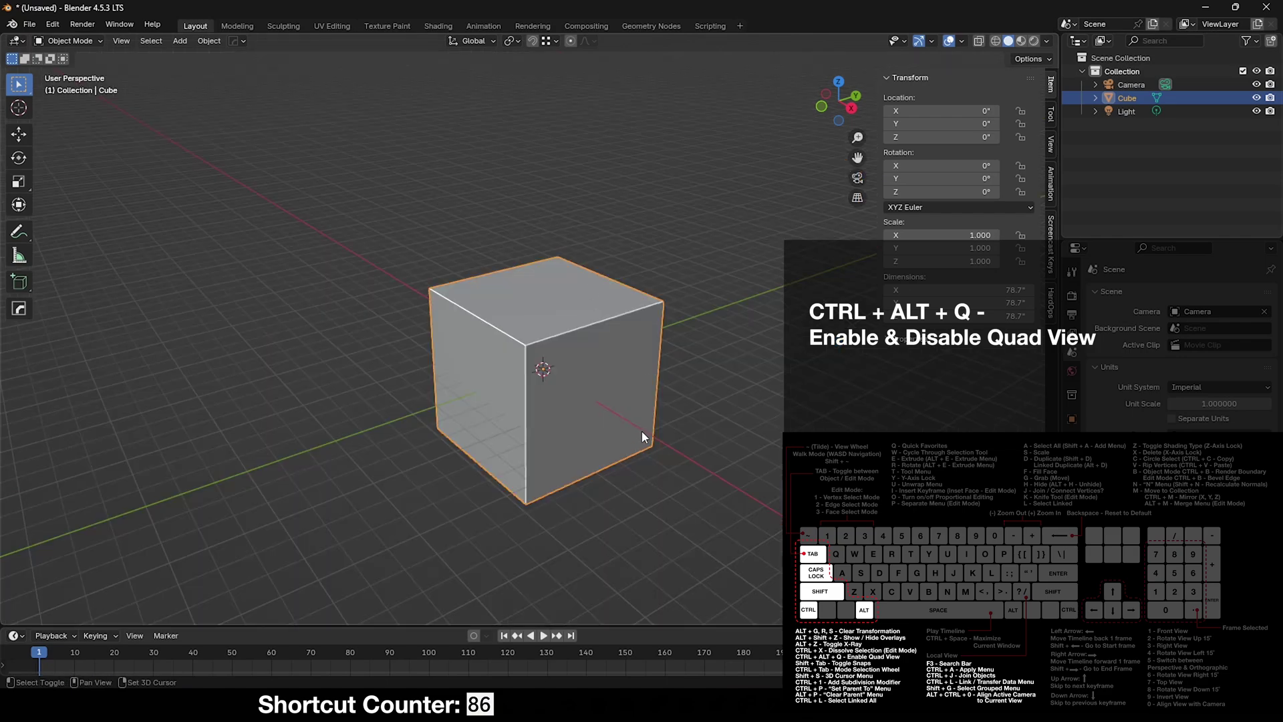
- Toggle snapping on and off, and set the snap target to Face with Edge as an additional target
key("shift+Tab")
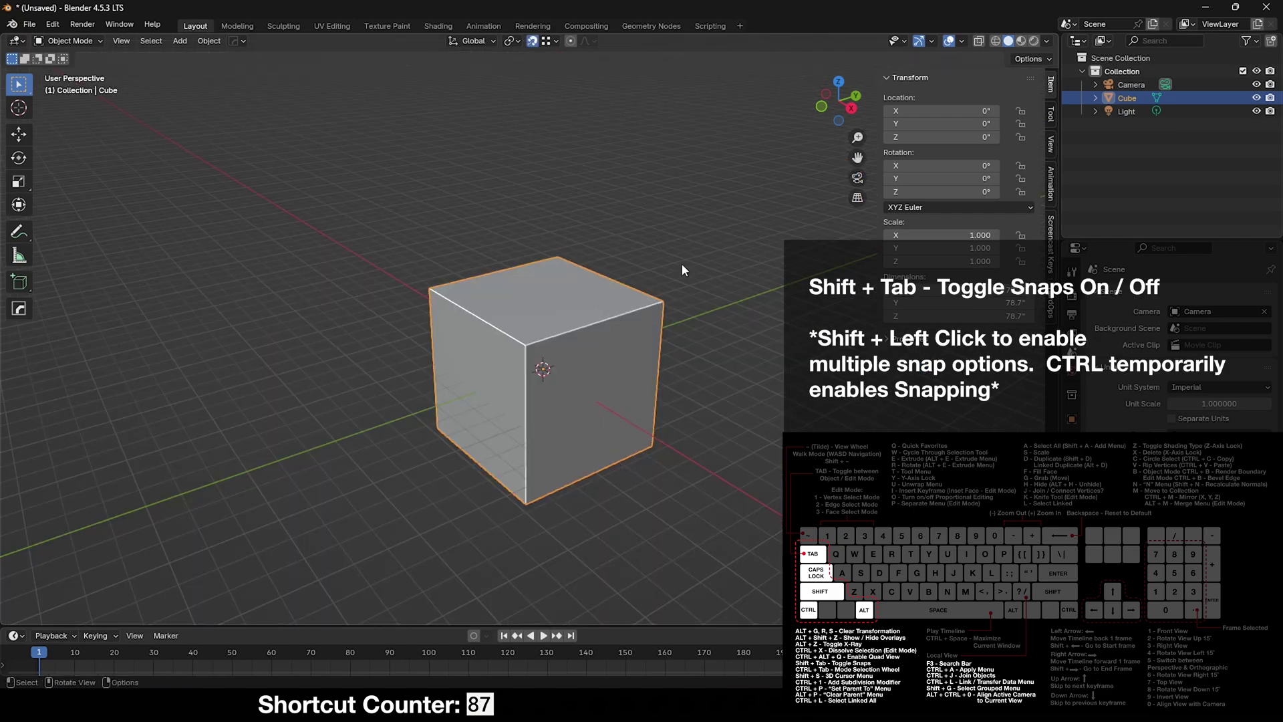
key("shift+Tab")
left_click(552, 42)
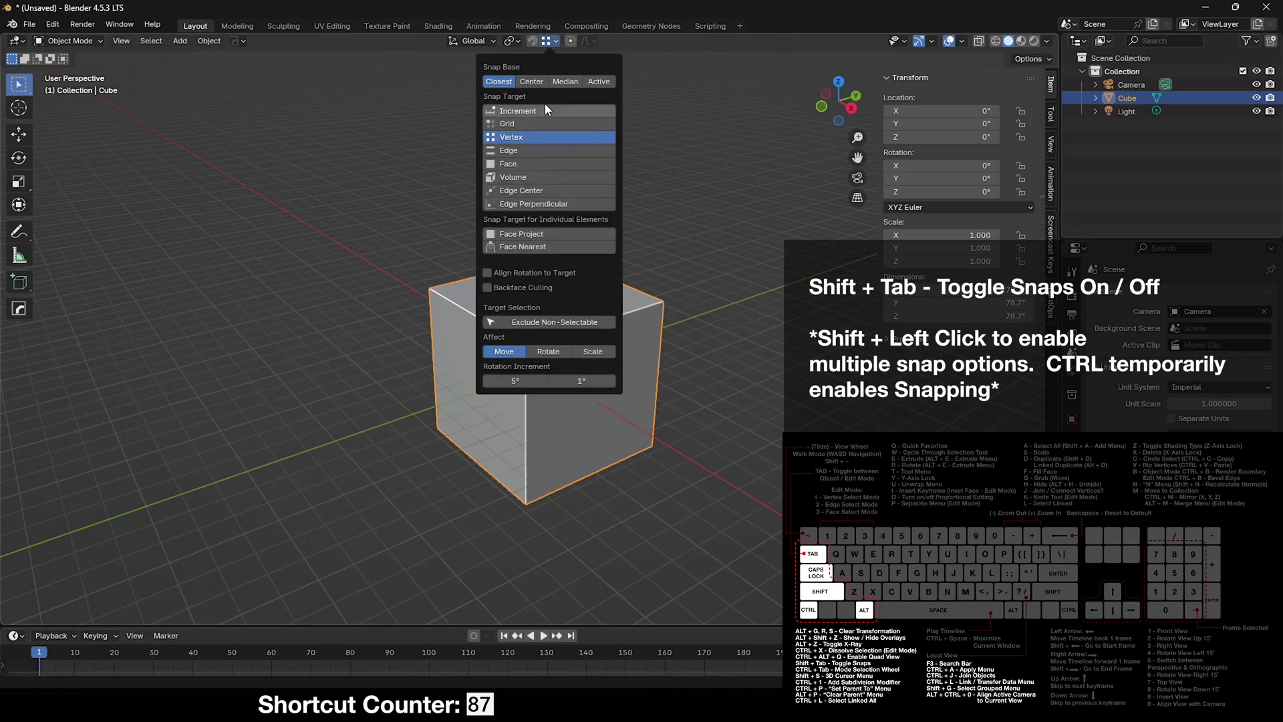
left_click(519, 162)
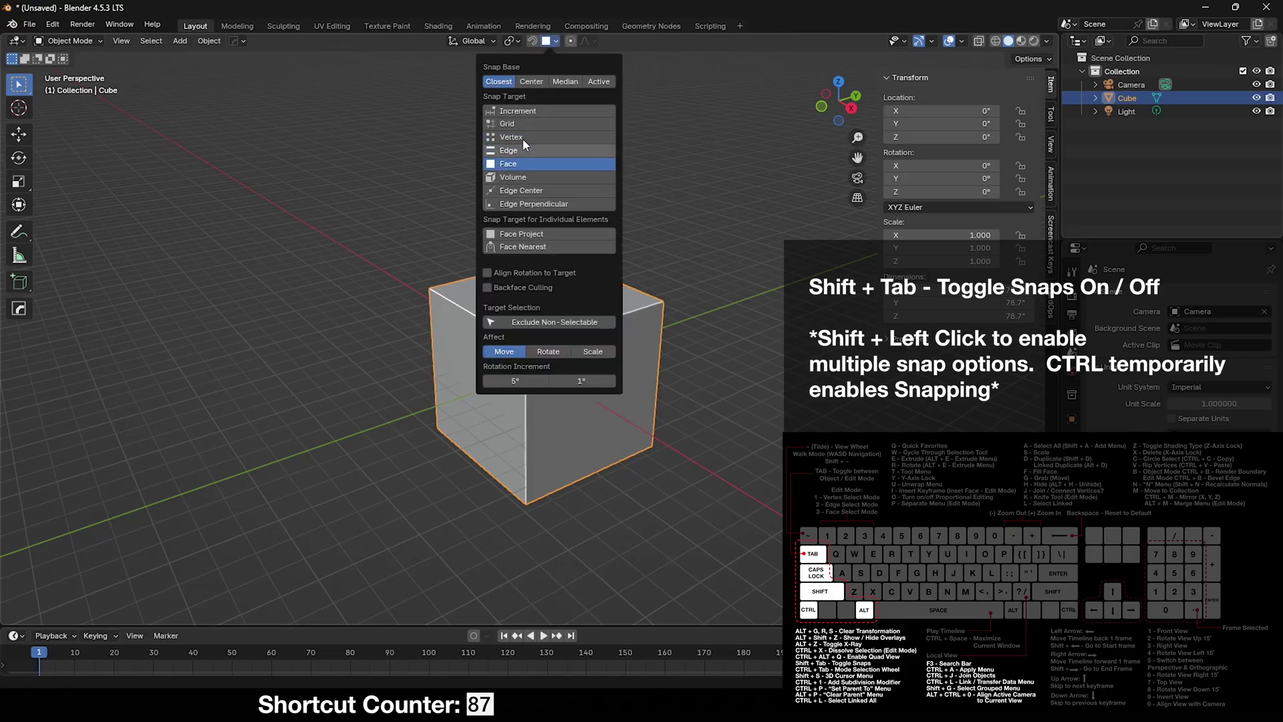
left_click(519, 151, "shift")
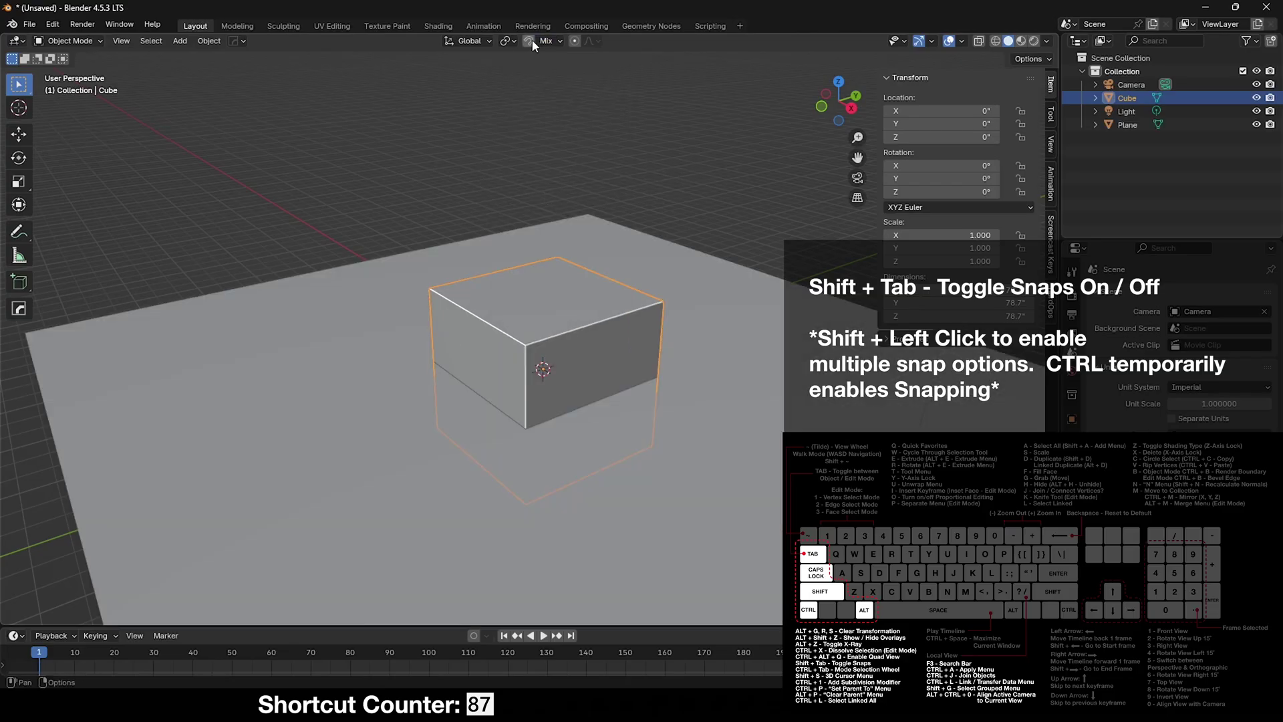
scroll(518, 287, "down", 3)
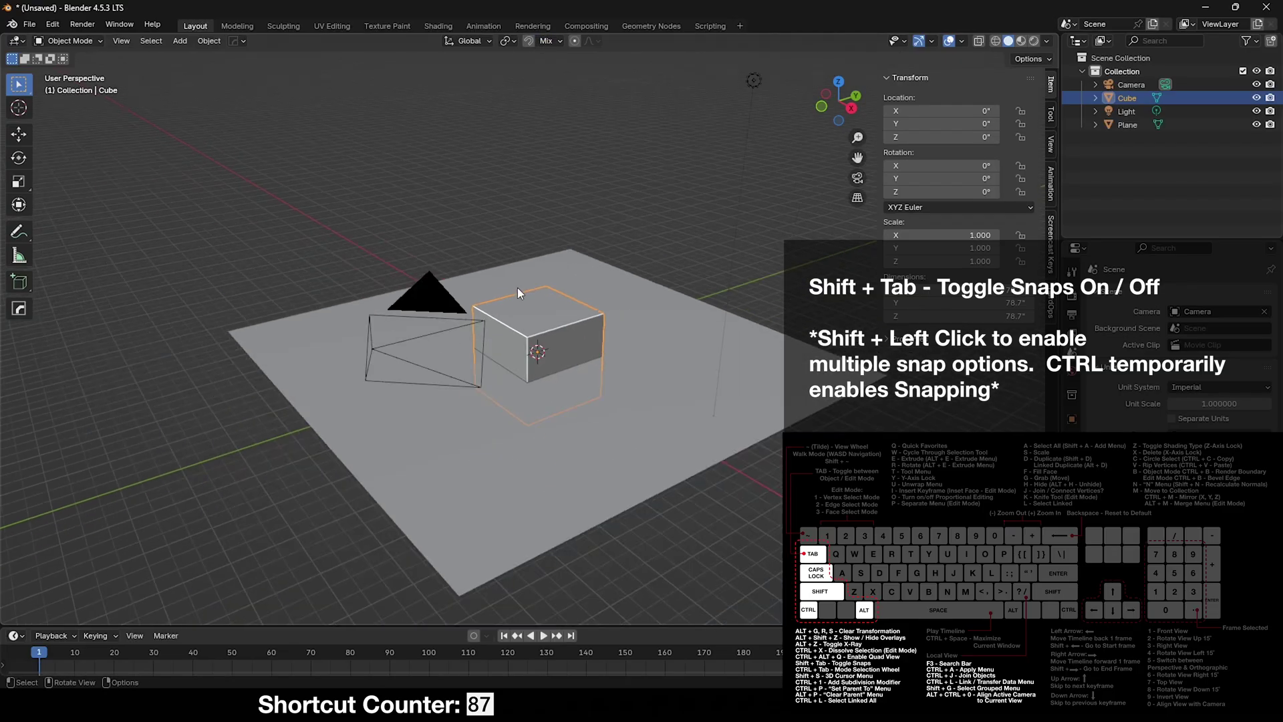
key("g")
key("z")
right_click(588, 367)
- Move the cube 39.37" up along Z by snapping it to the plane's corner, so its base rests on the plane
key("g")
key("z")
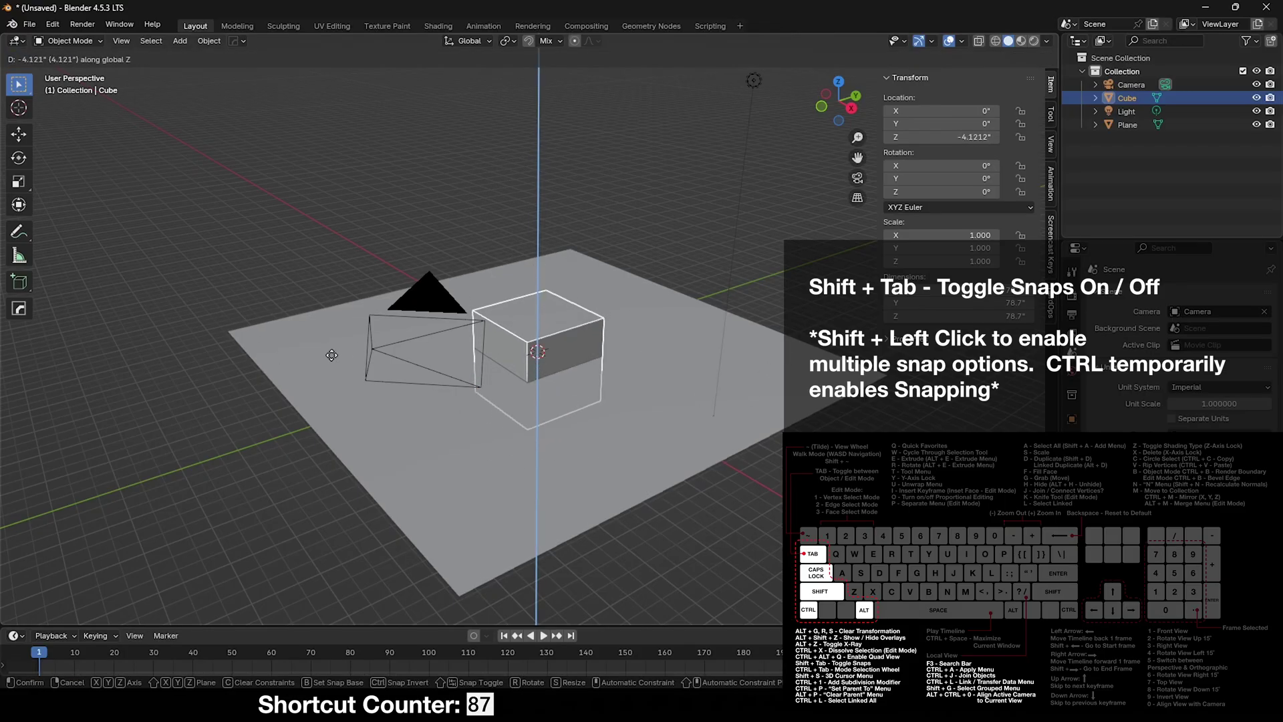
key("shift+Tab")
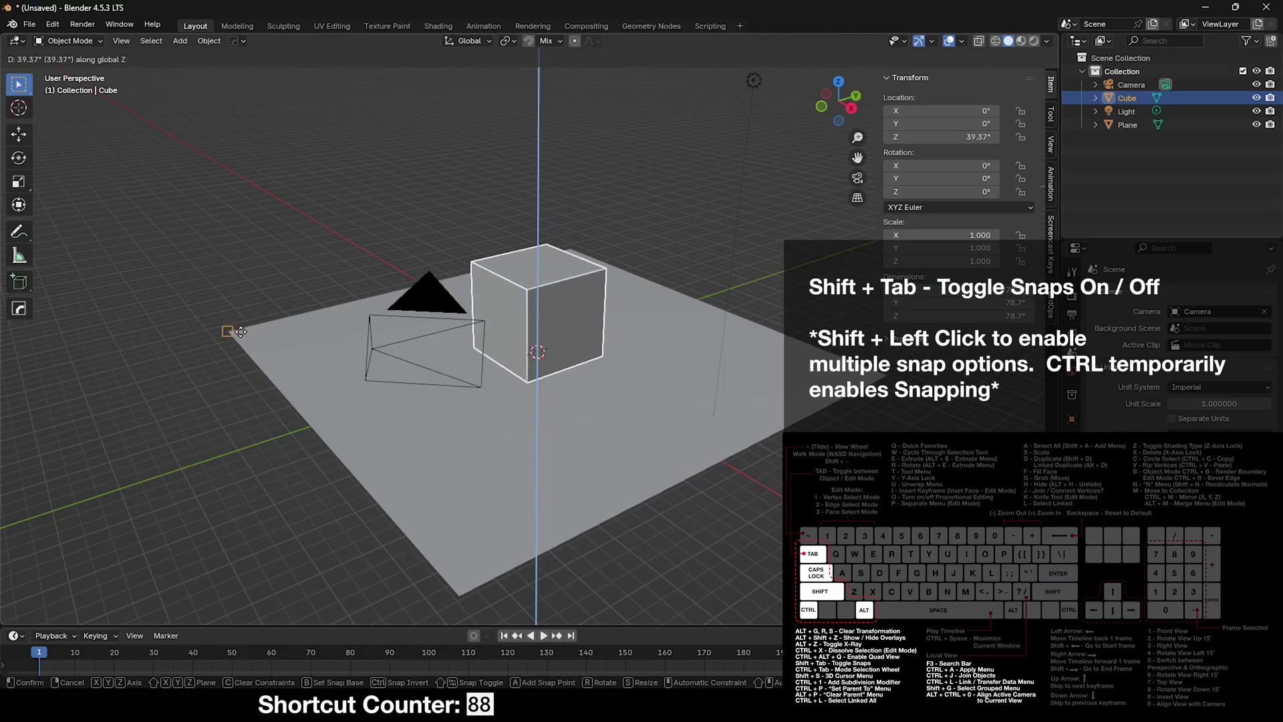
left_click(234, 331)
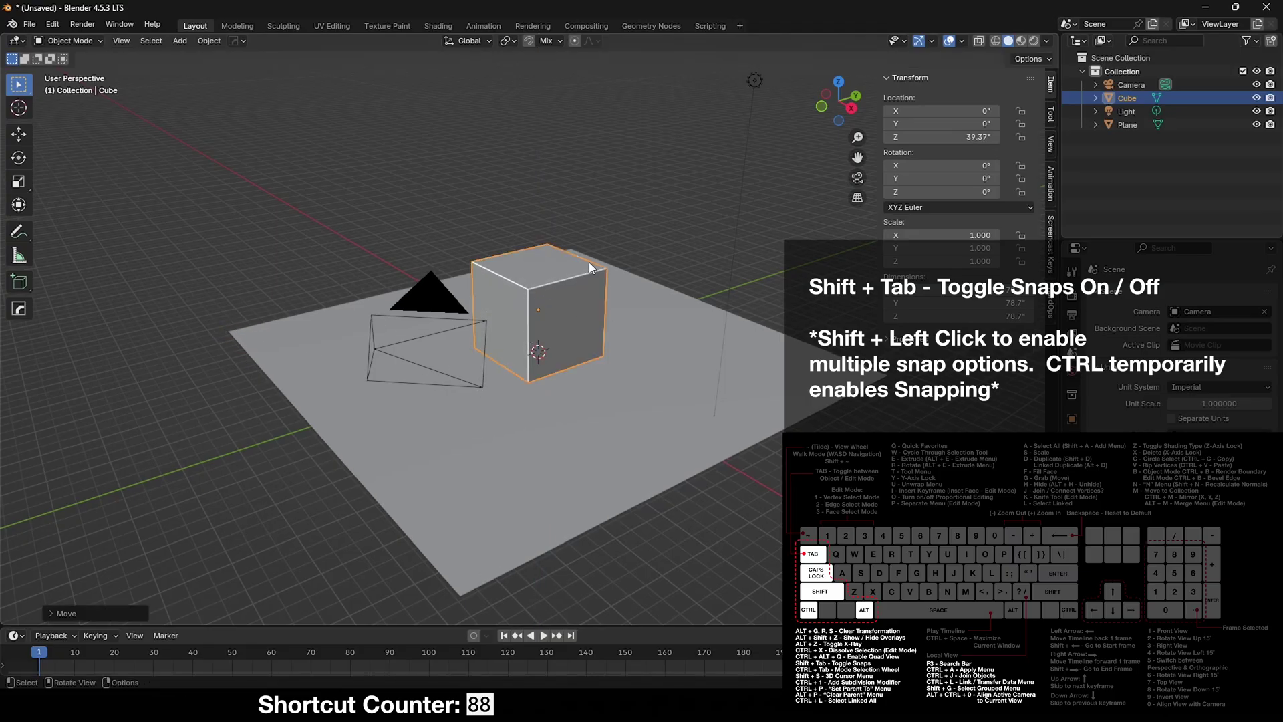
- Try moving the cube with snapping to the plane's edge and to its corner at -162.2" X and Y
key("shift+Tab")
key("g")
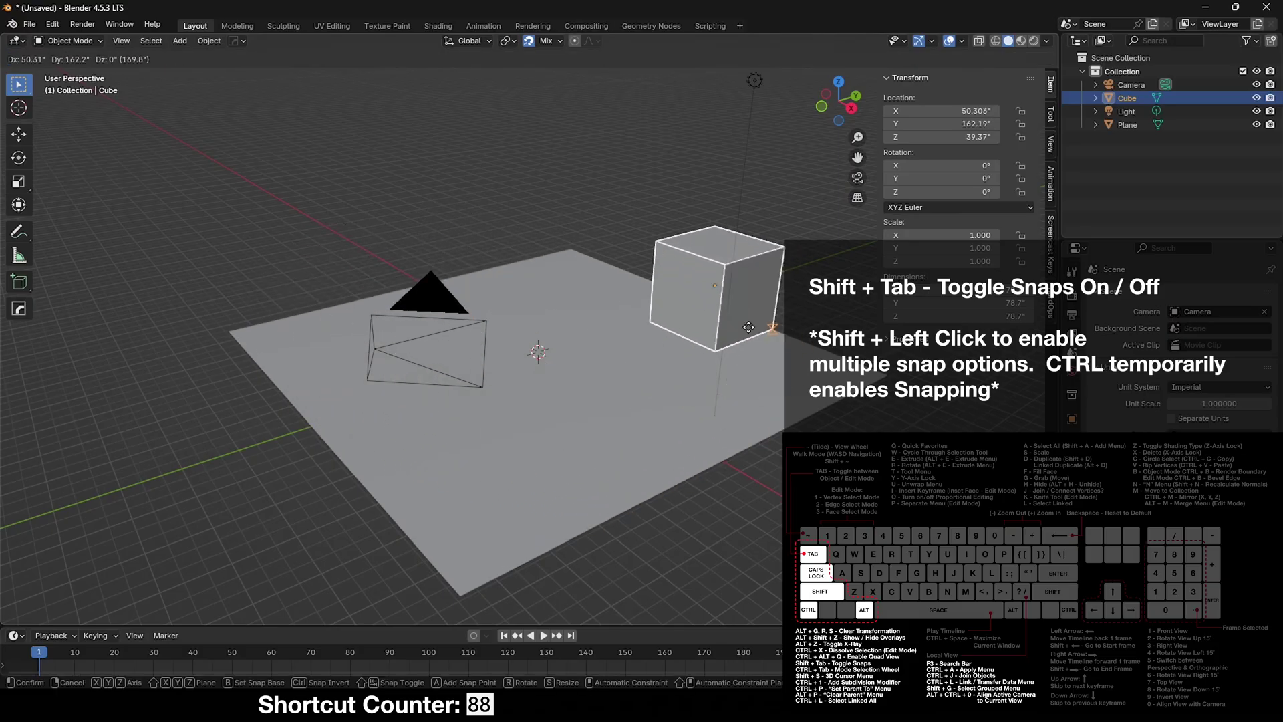
right_click(607, 327)
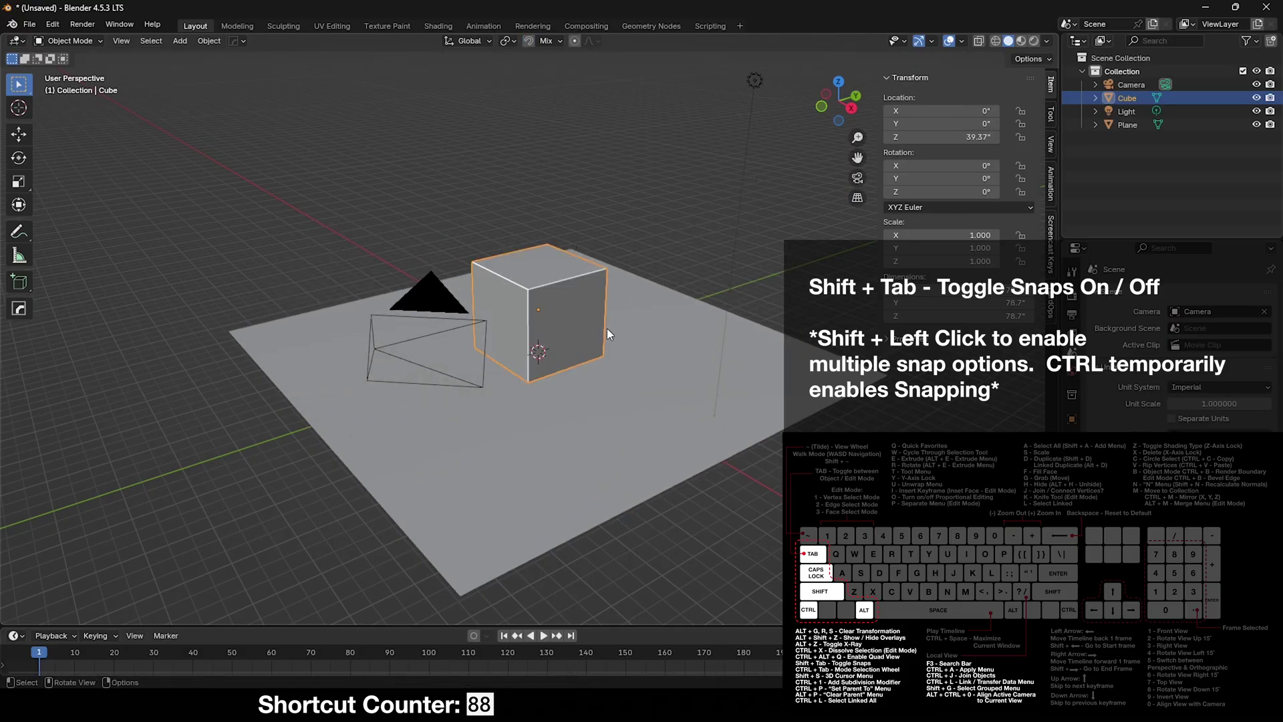
key("g")
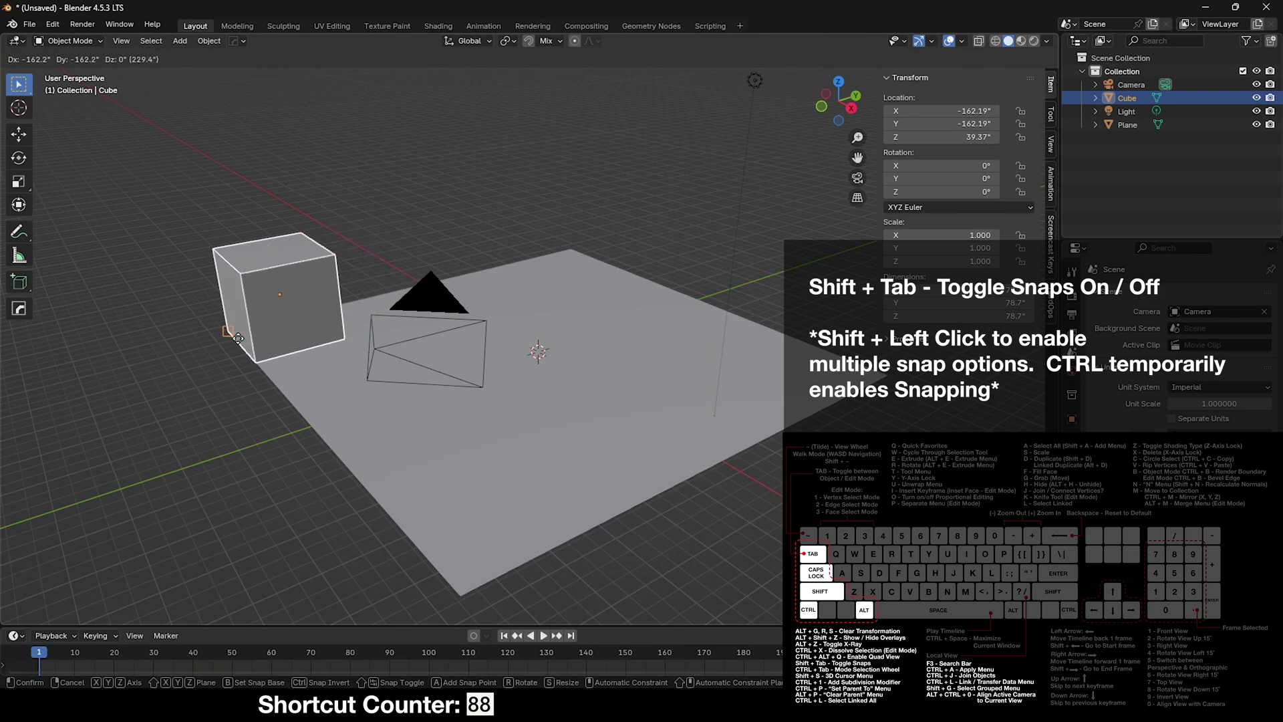
right_click(326, 434)
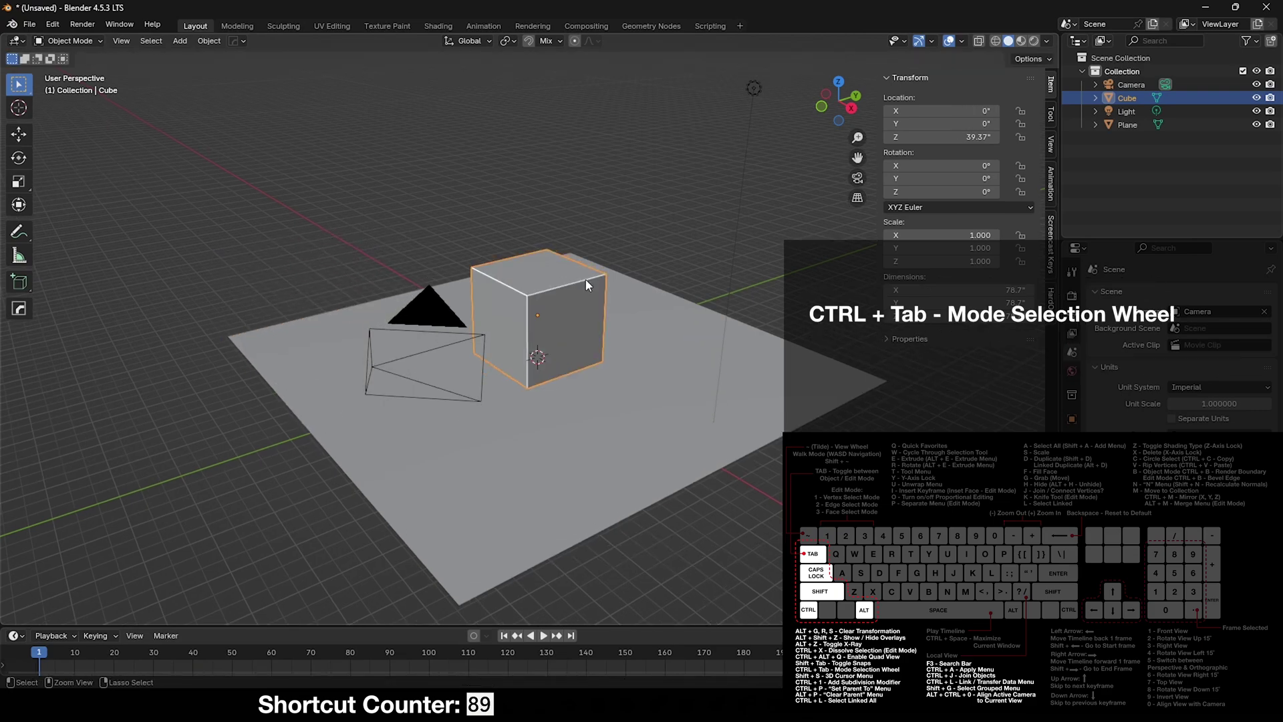
- Show the mode selection wheel, dismiss it, and bring up the 3D cursor snap menu
key("ctrl+Tab")
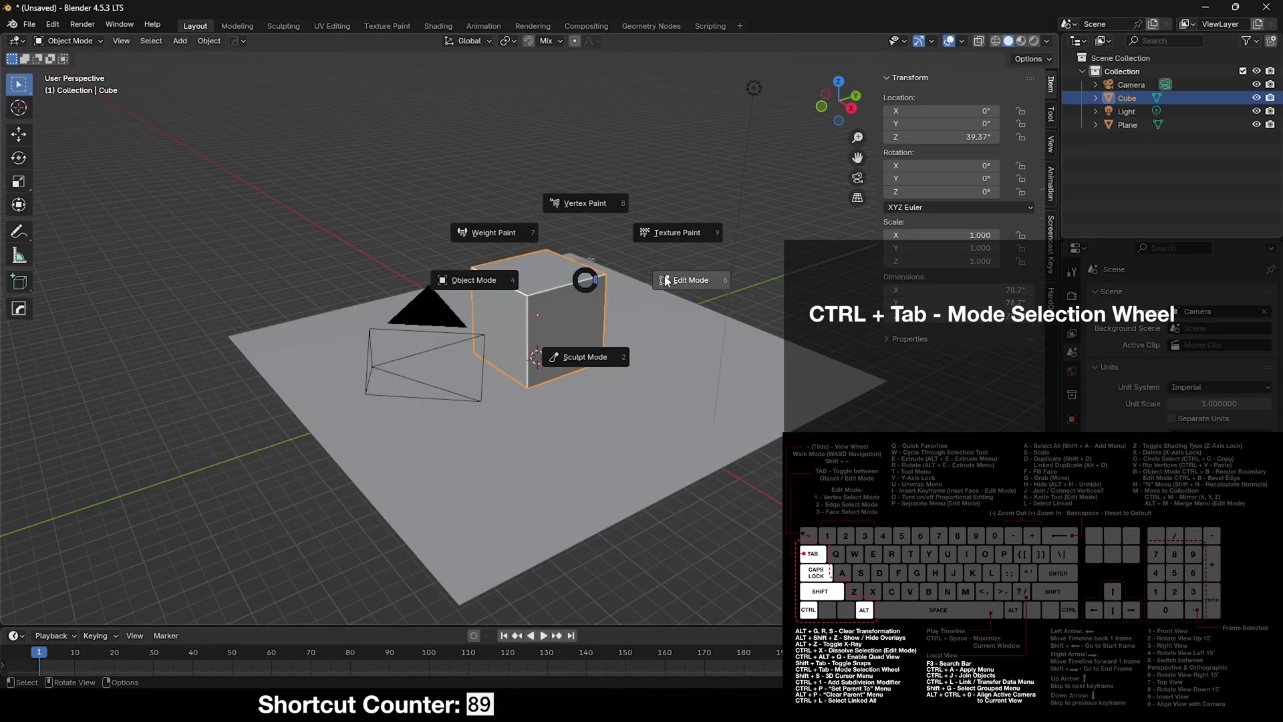
key("Escape")
key("shift+s")
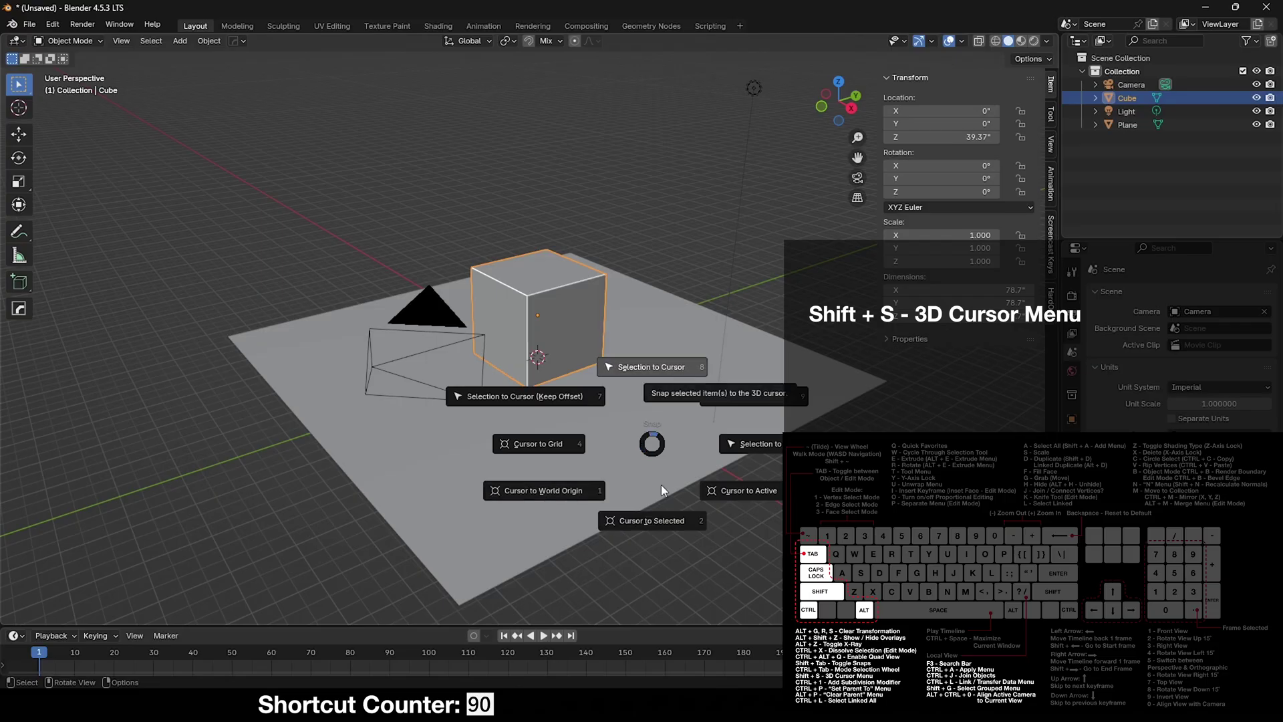
- Add a Subdivision Surface modifier with one viewport level to the cube and display its modifier settings
key("ctrl+1")
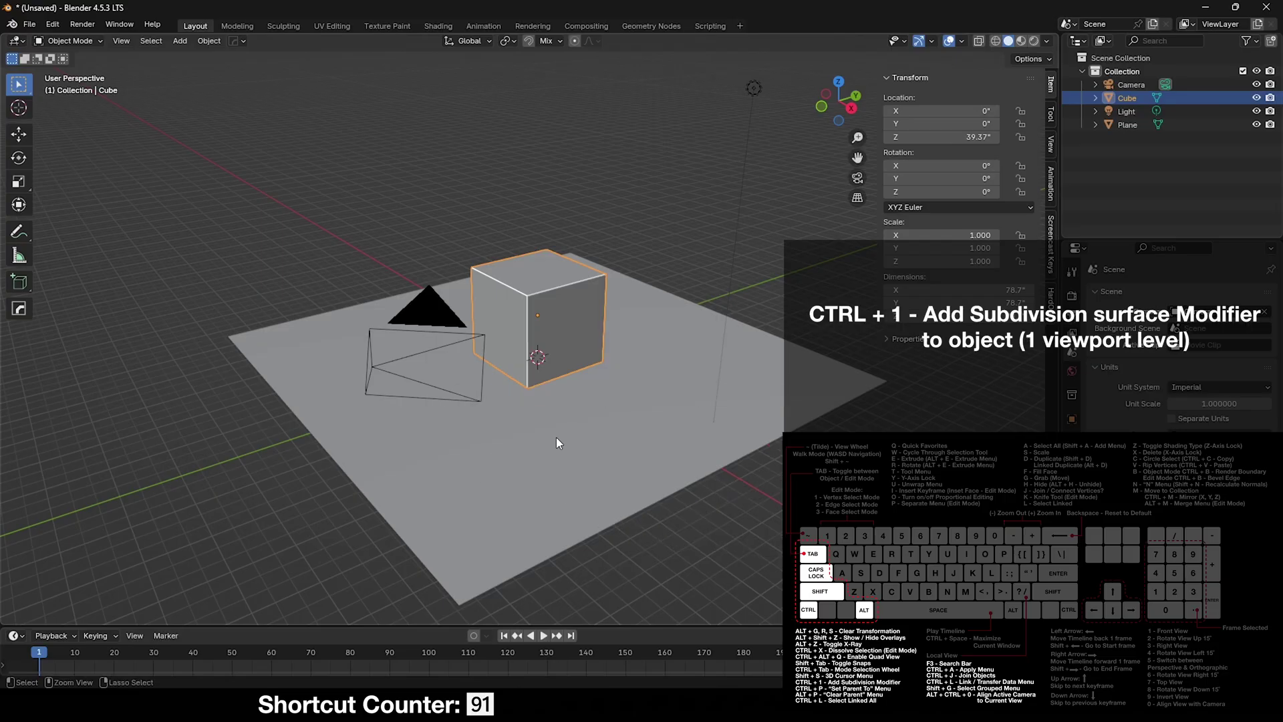
left_click(1071, 438)
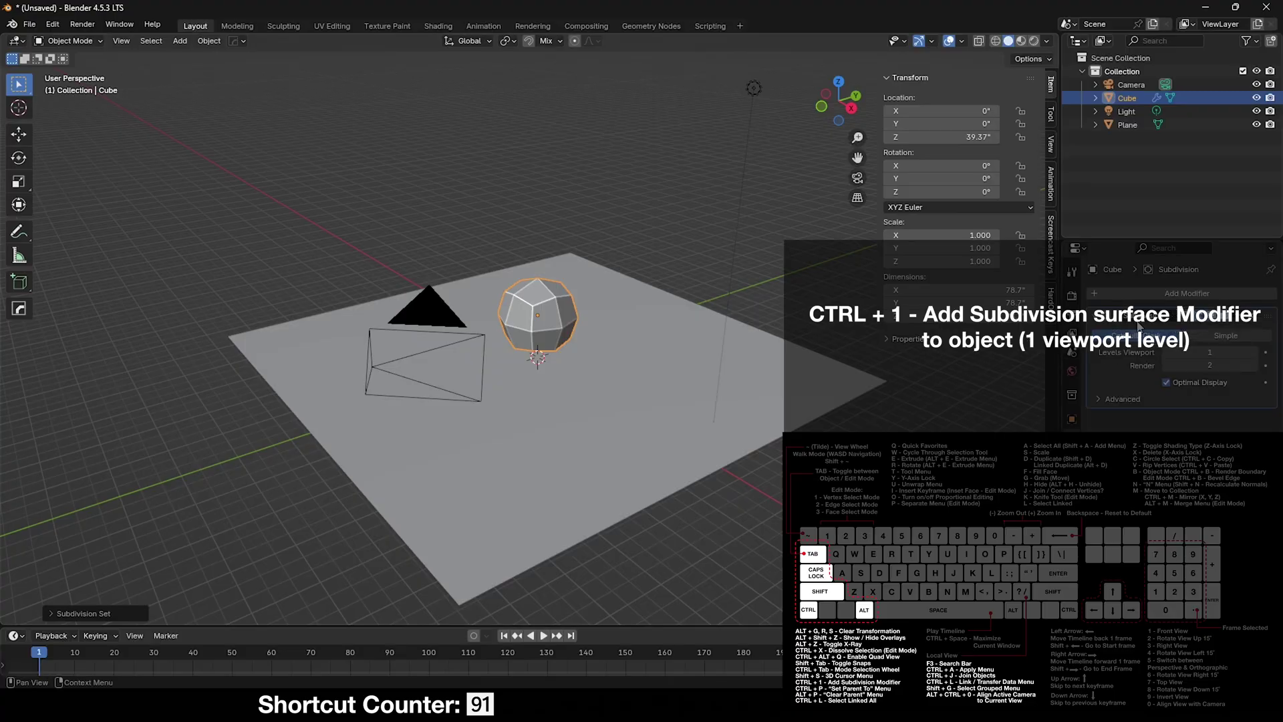
middle_click_drag(644, 443, 635, 442)
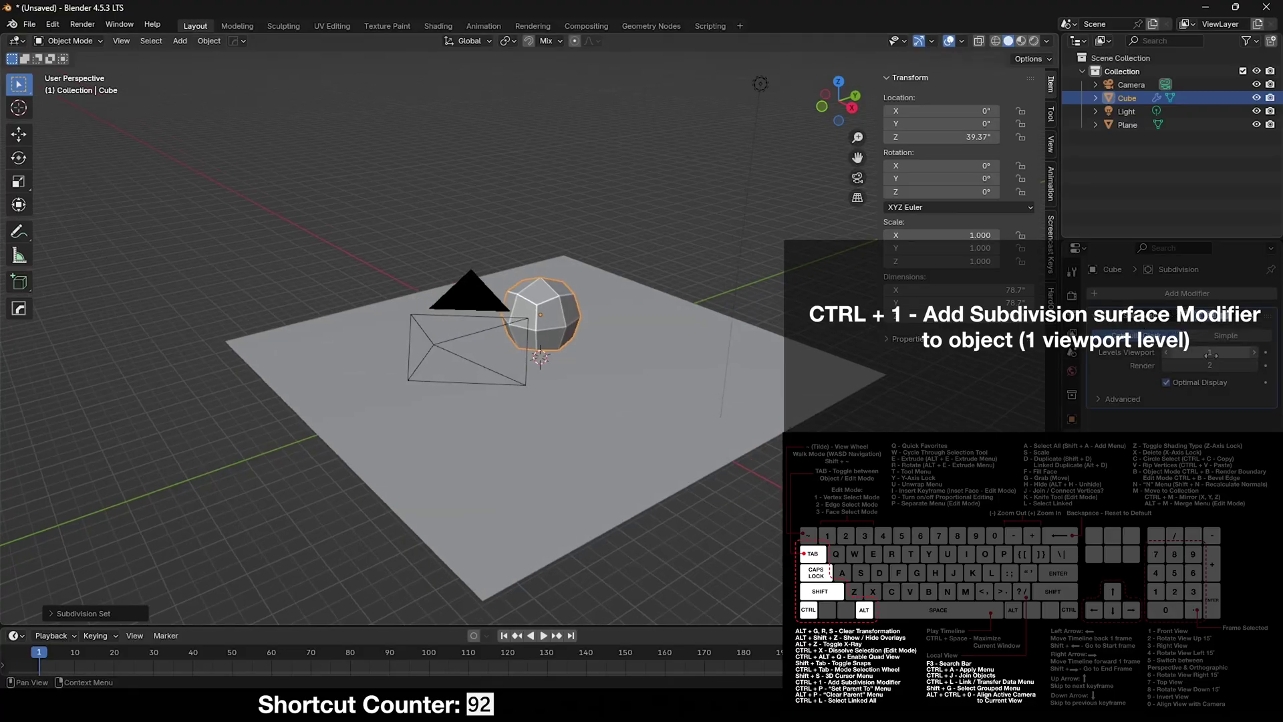
- Search the commands for "DUPLICATE" and open the context options of a listed command
key("F3")
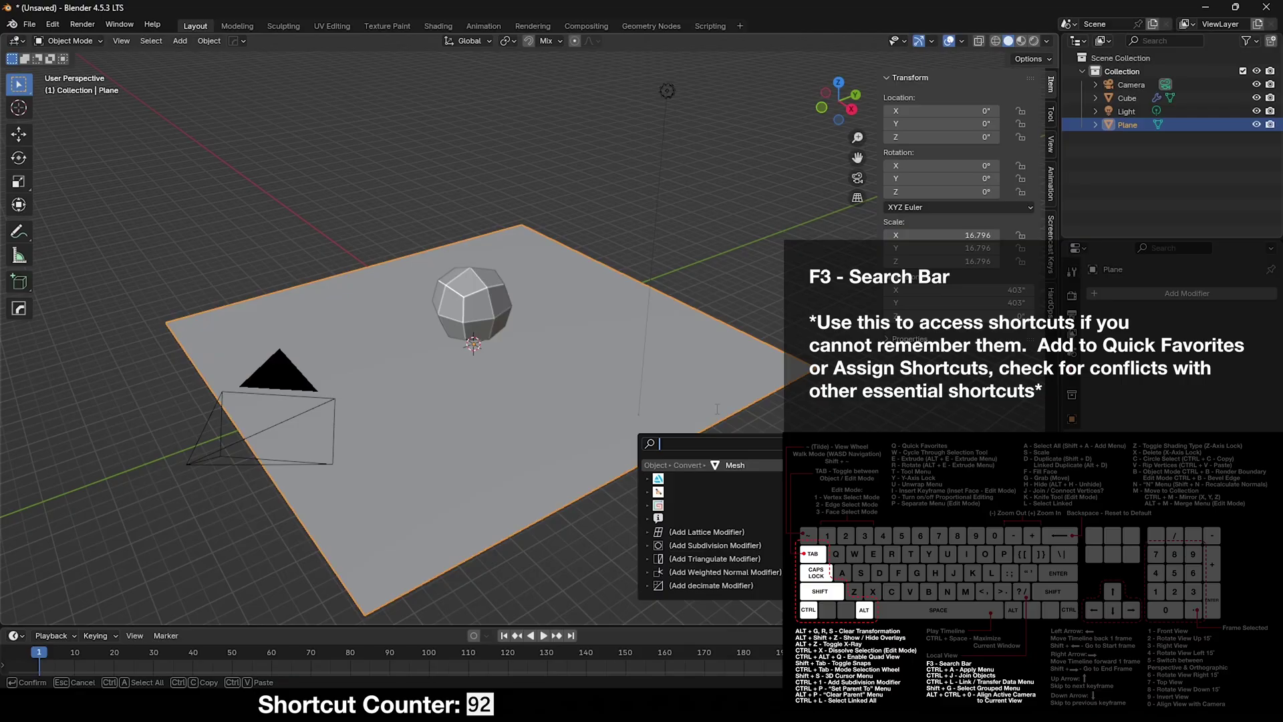
type("DUPLICATE")
right_click(751, 492)
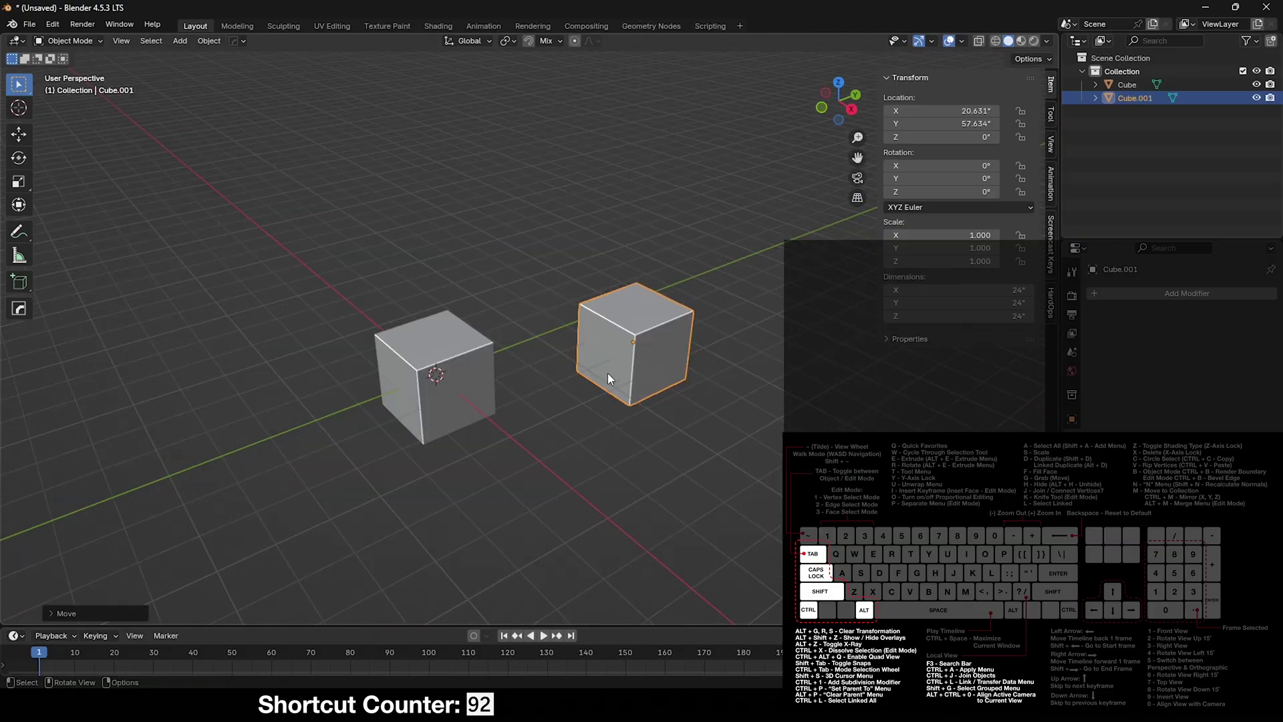
- Try moving the second cube's mesh in Edit Mode, cancel the move and return to Object Mode
key("Tab")
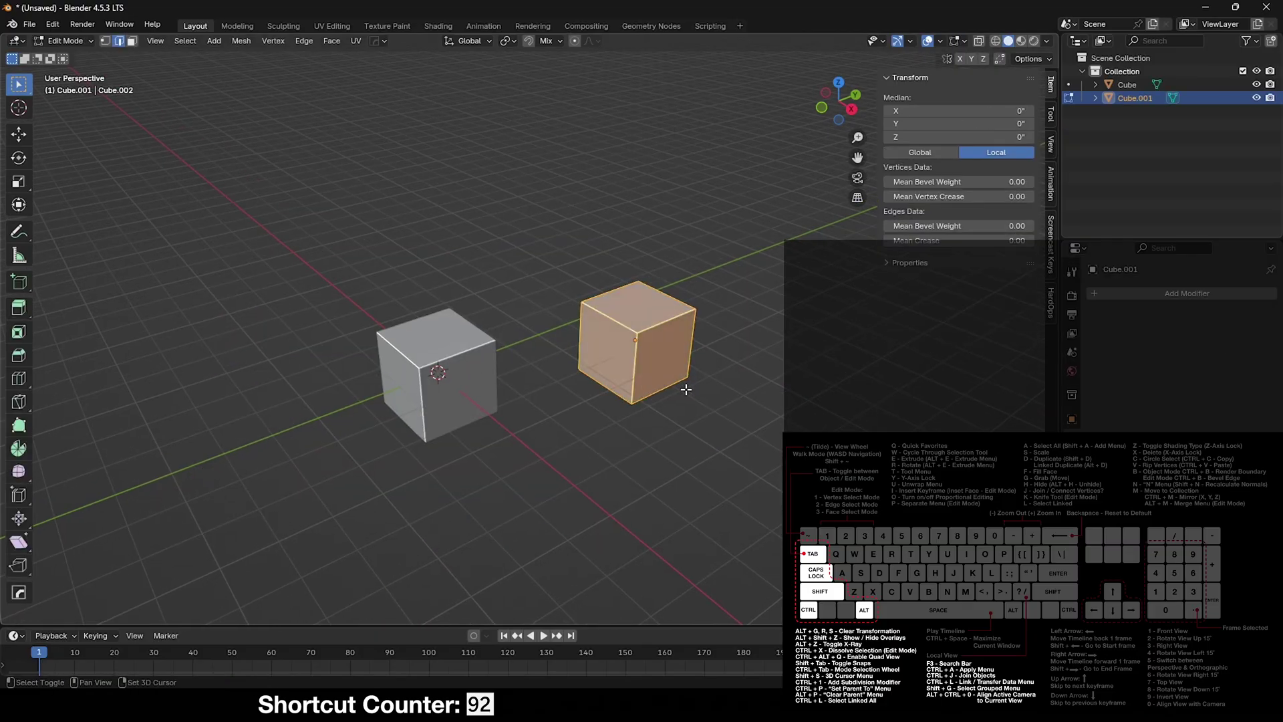
key("g")
right_click(589, 452)
key("Tab")
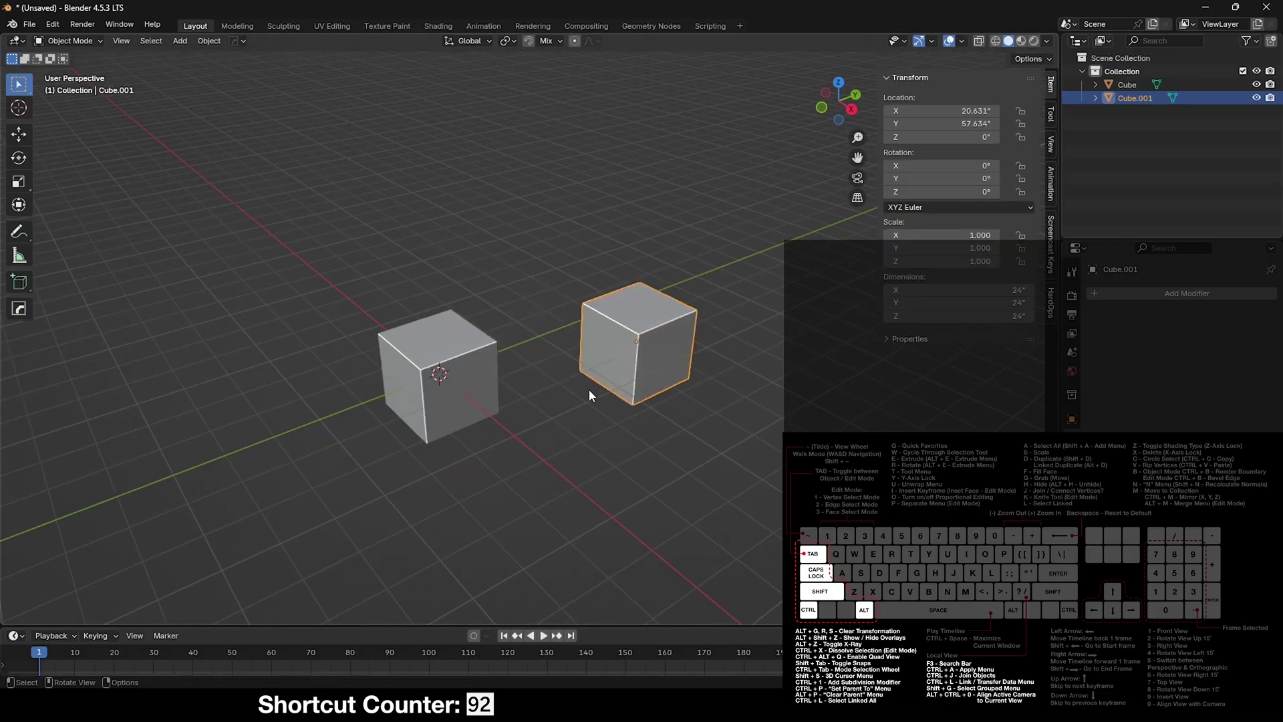
- Link the object data of the cube at the origin to the second cube
left_click(467, 370, "shift")
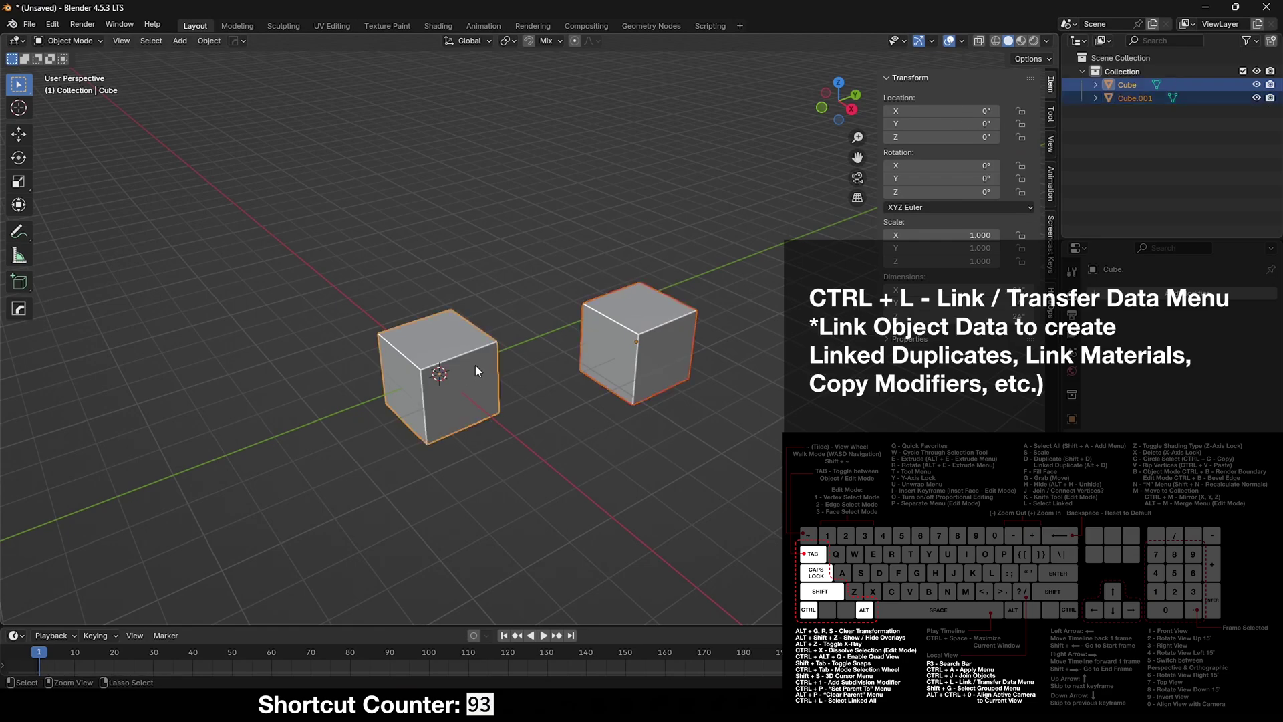
key("ctrl+l")
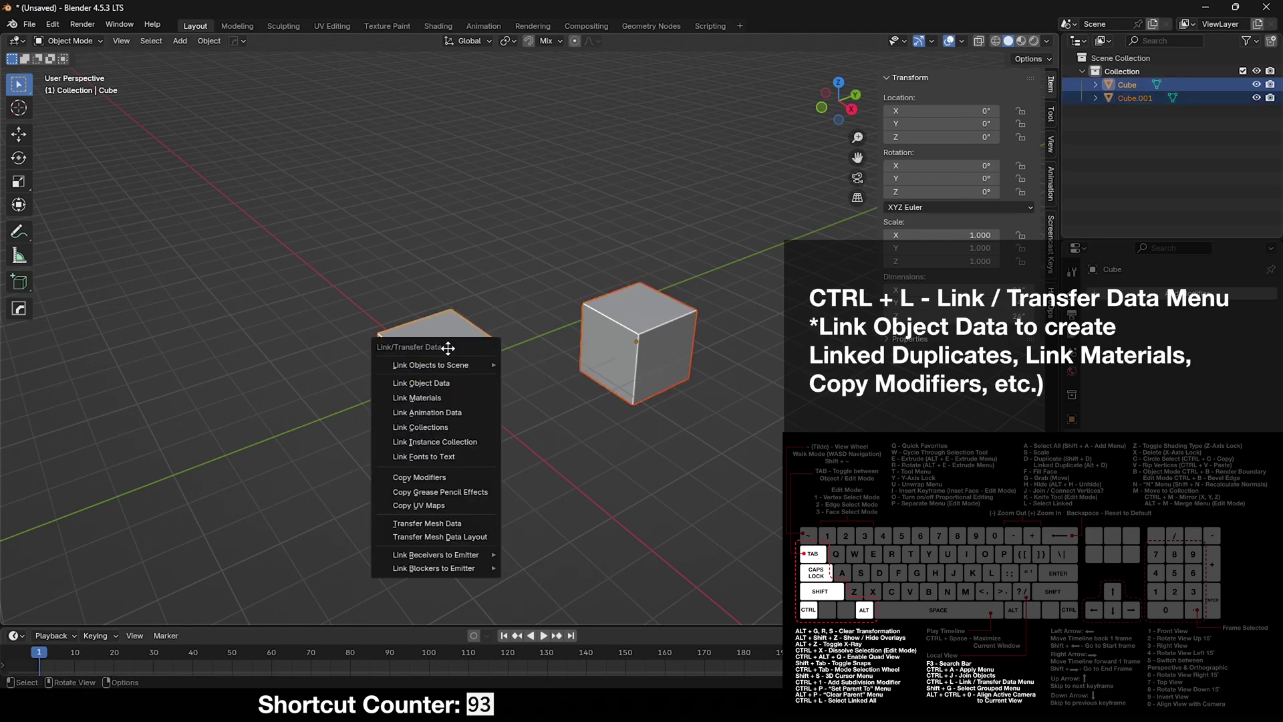
left_click(444, 381)
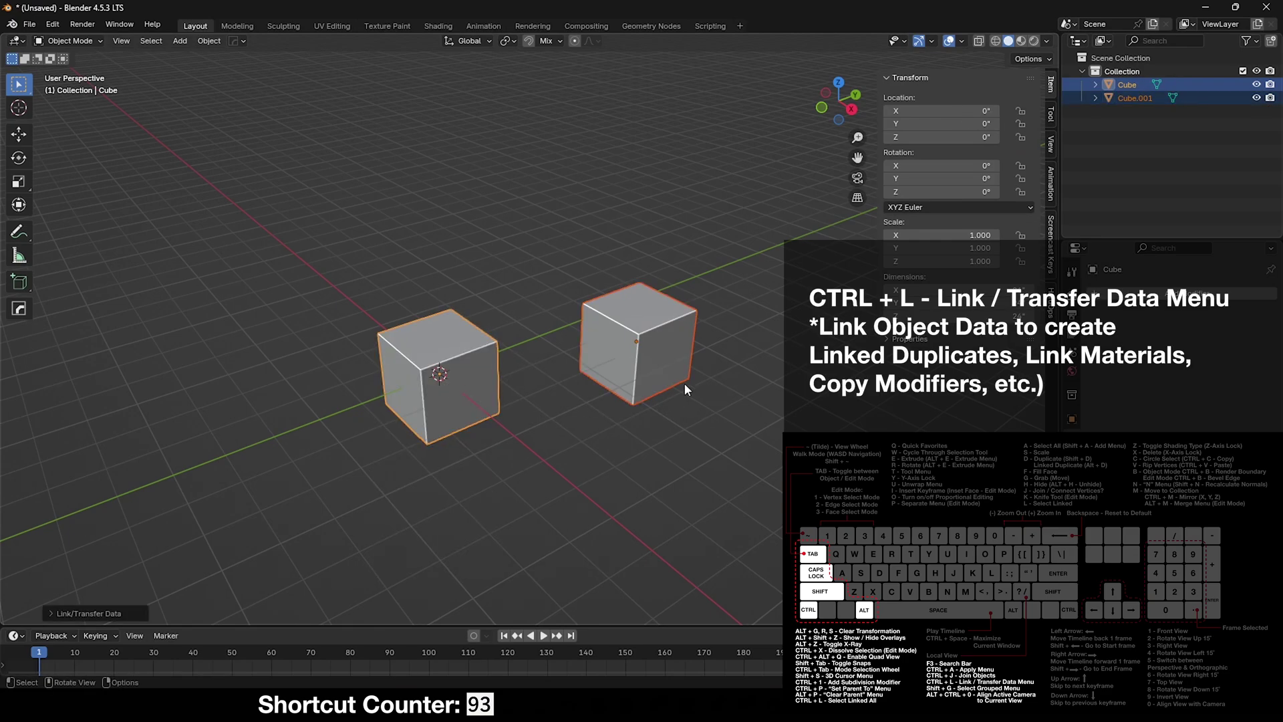
- Try moving the linked second cube's entire mesh in Edit Mode, and cancel the move
left_click(641, 378)
key("Tab")
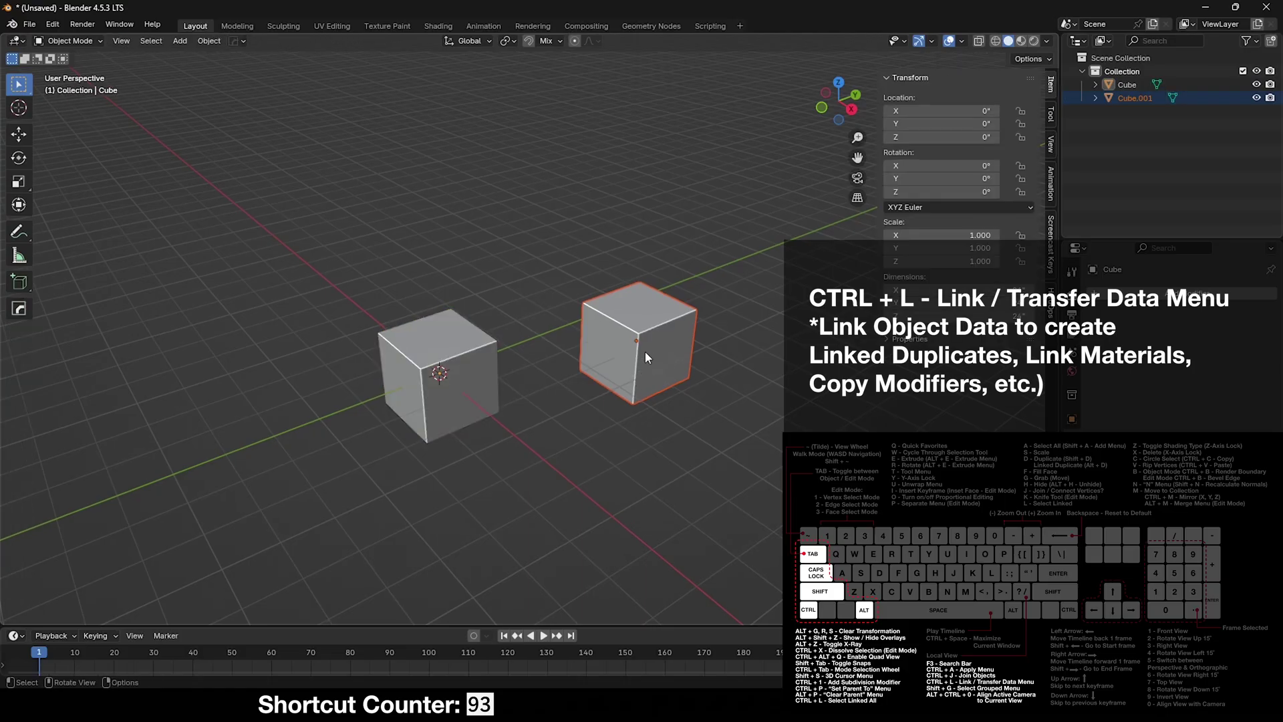
key("a")
key("g")
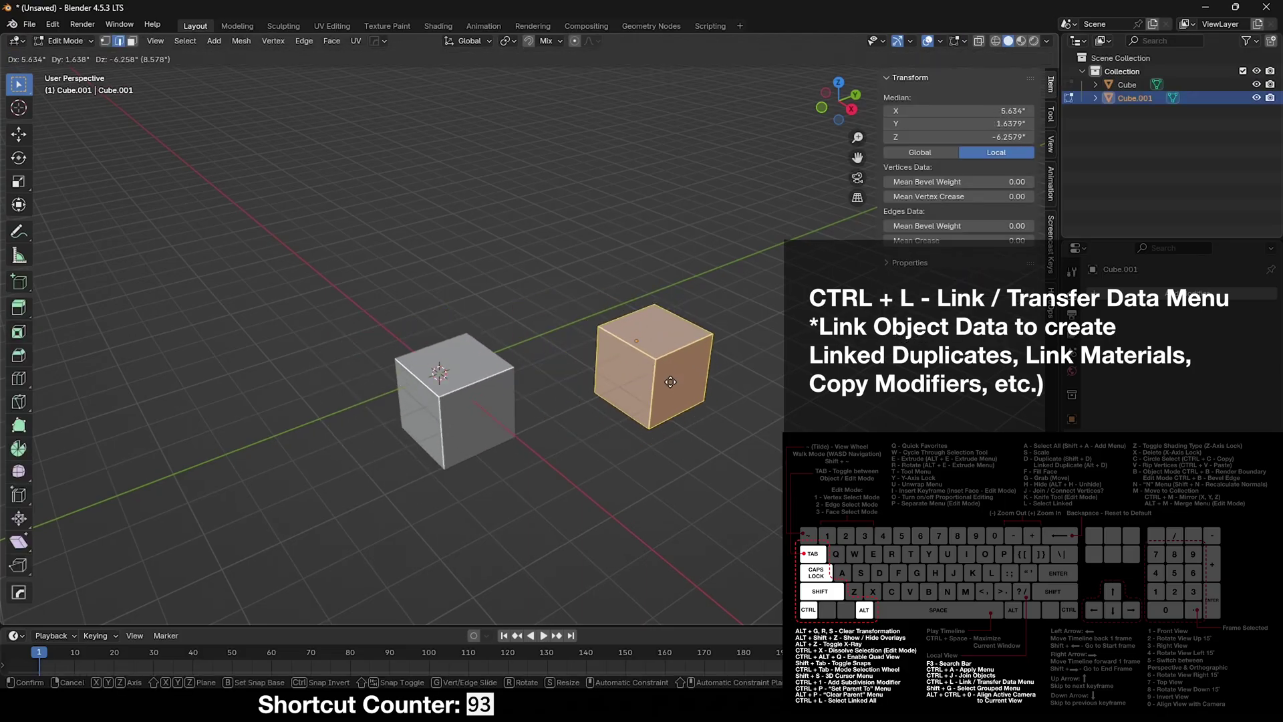
right_click(670, 383)
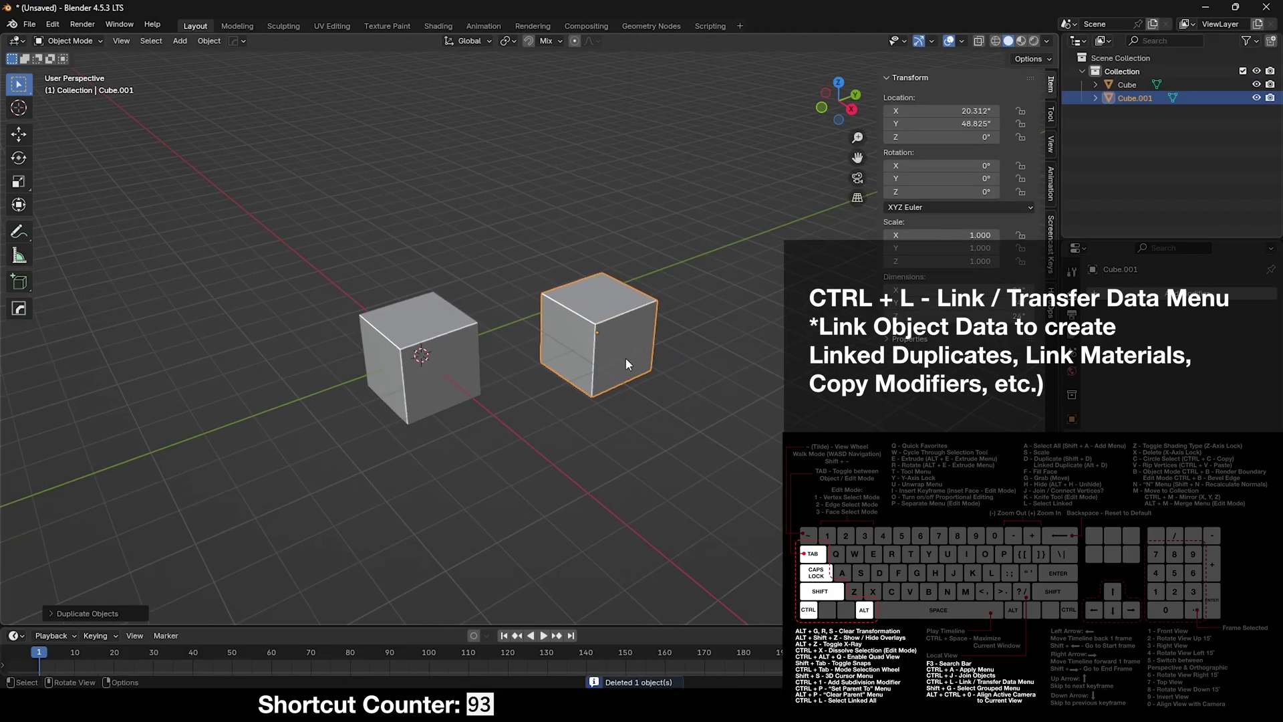
- Add two evenly spaced loop cuts to the duplicated cube in Edit Mode
scroll(661, 344, "up", 2)
key("Tab")
key("ctrl+r")
scroll(671, 317, "up", 1)
left_click(670, 317)
right_click(671, 317)
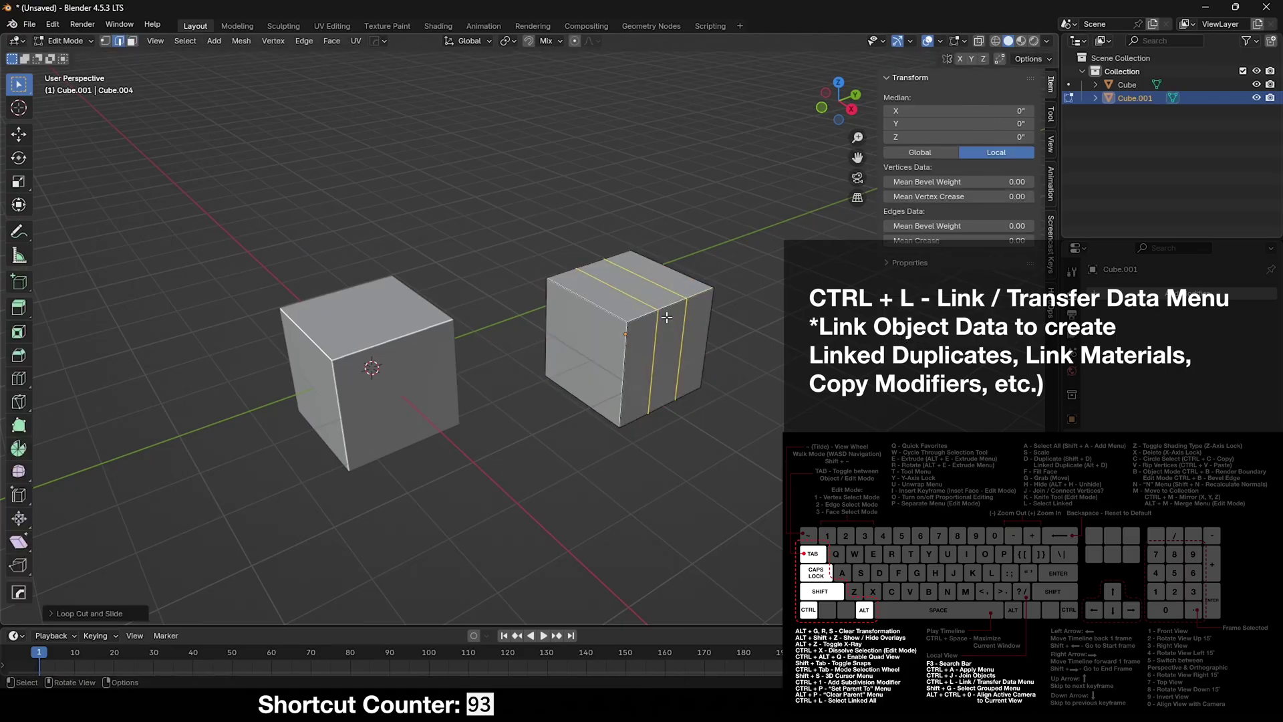
- Extrude the duplicated cube's middle top face up to about 42" local Z and return to Object Mode
key("3")
left_click(644, 286)
key("e")
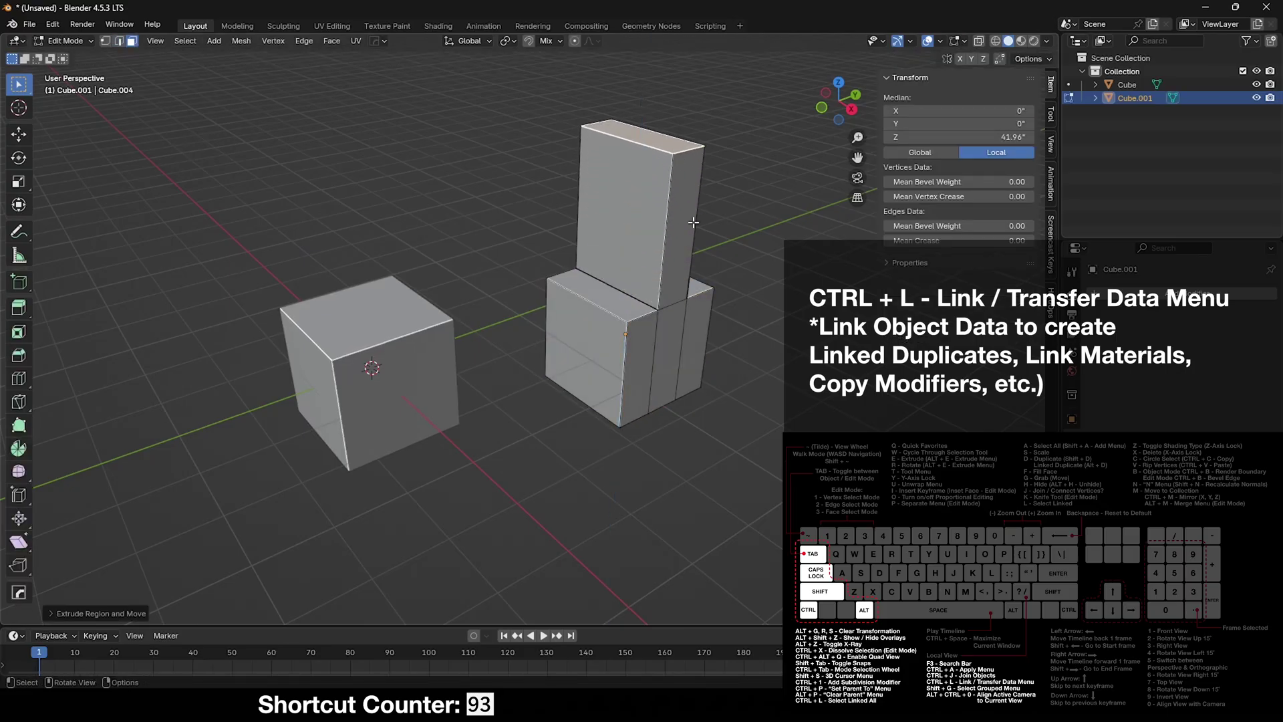
left_click(683, 290)
key("Tab")
- Replace the extruded cube's mesh by linking it to the object data of the plain cube
left_click(431, 386, "shift")
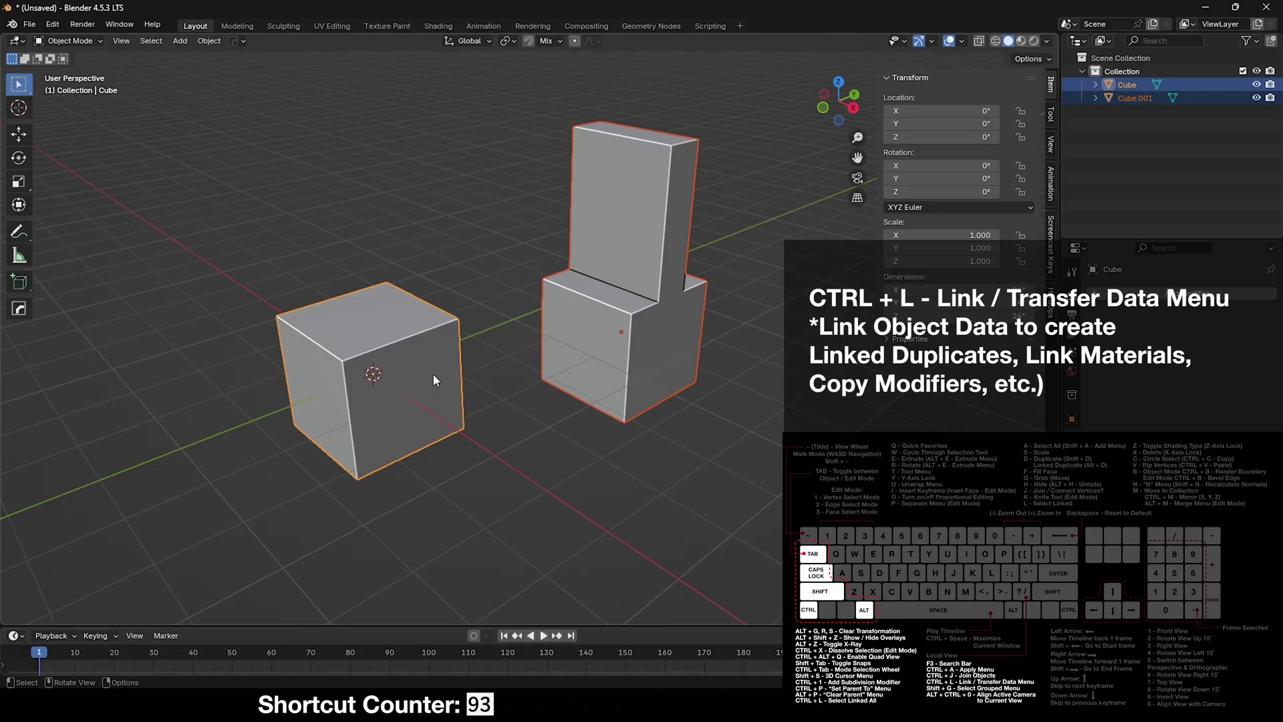
key("ctrl+l")
left_click(432, 375)
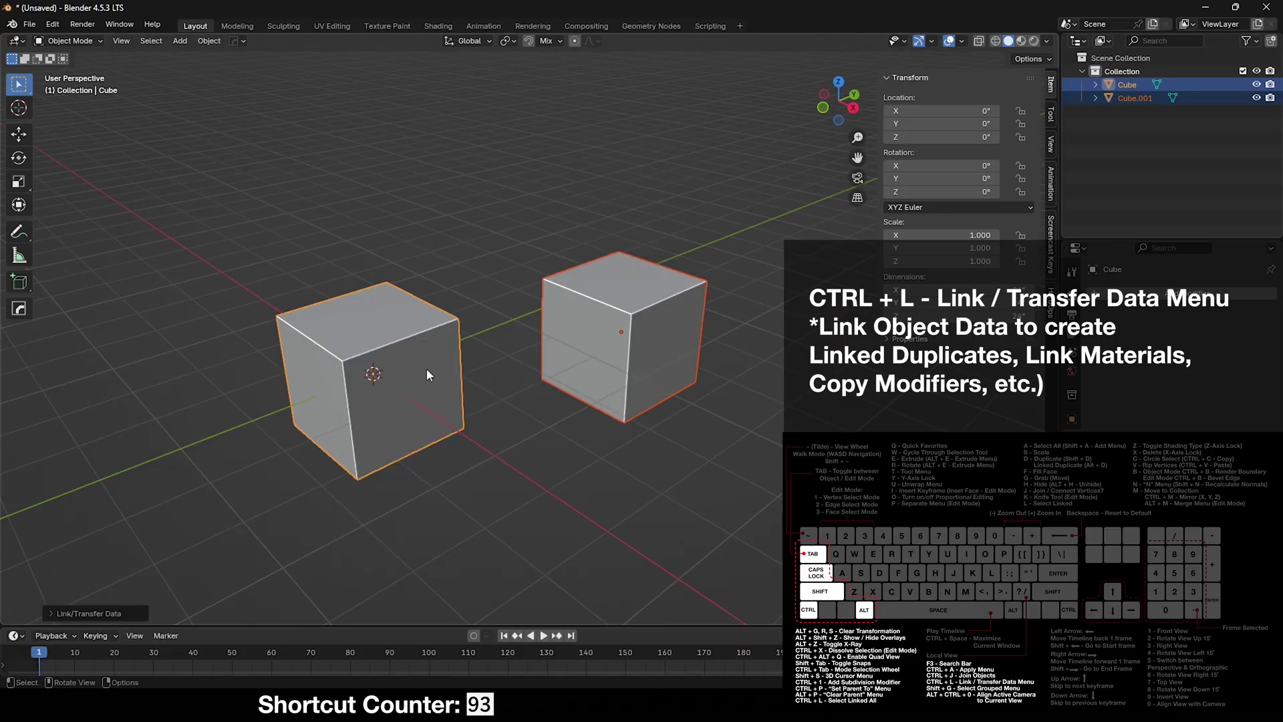
- Check the relinked cube in Edit Mode and bring up the Link/Transfer Data options again
left_click(563, 365)
key("Tab")
key("Tab")
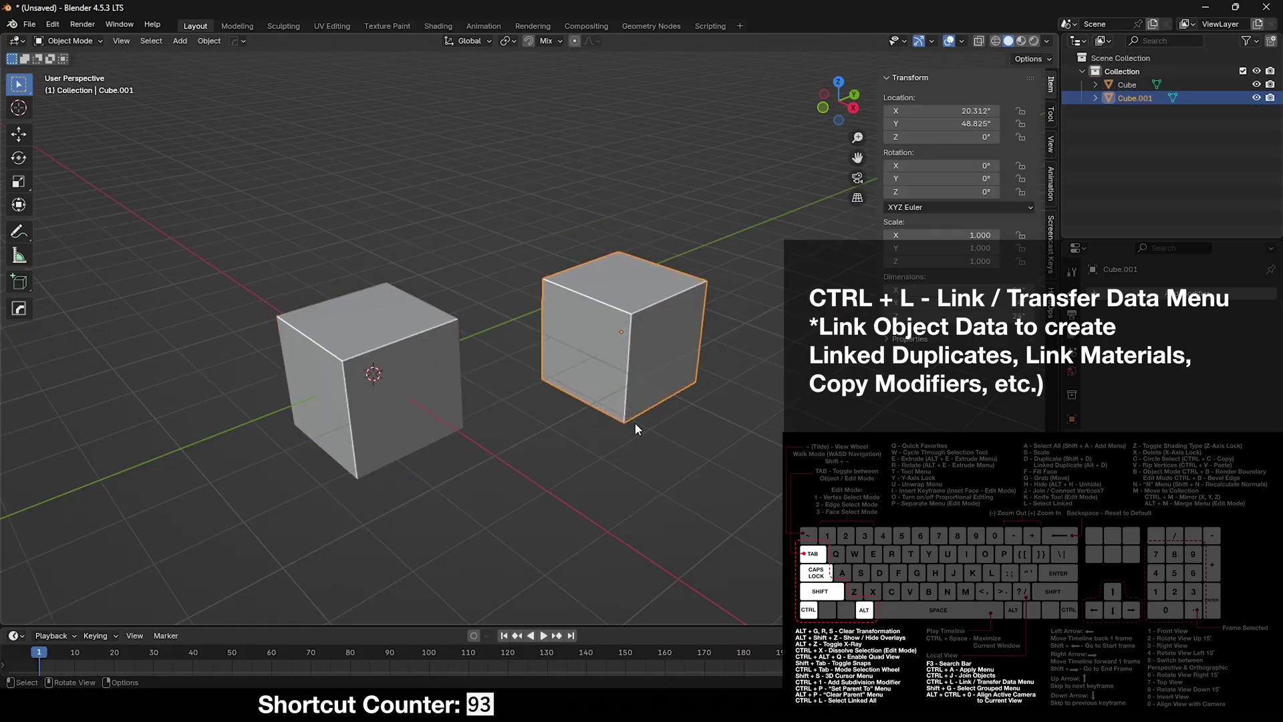
middle_click_drag(633, 424, 643, 395)
key("ctrl+l")
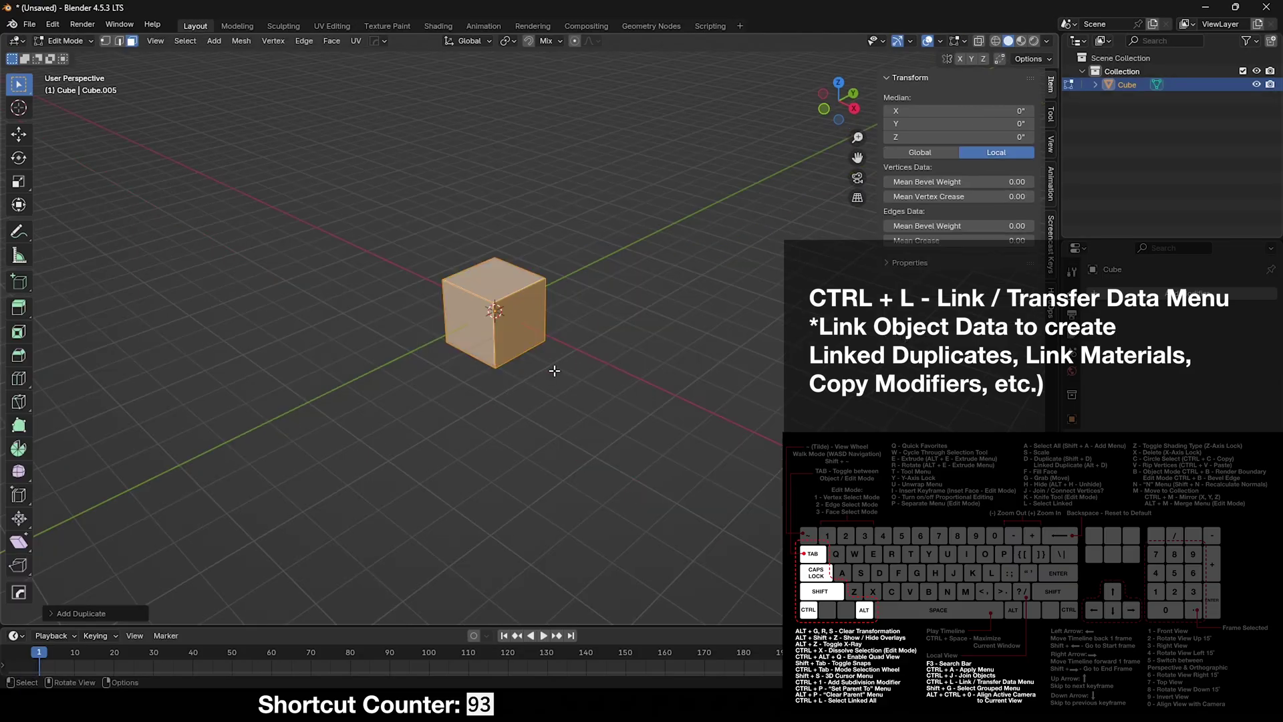
- Duplicate the cube's mesh three times in Edit Mode, placing the copies around the original
key("shift+d")
left_click(751, 344)
key("shift+d")
left_click(668, 401)
key("shift+d")
key("shift+z")
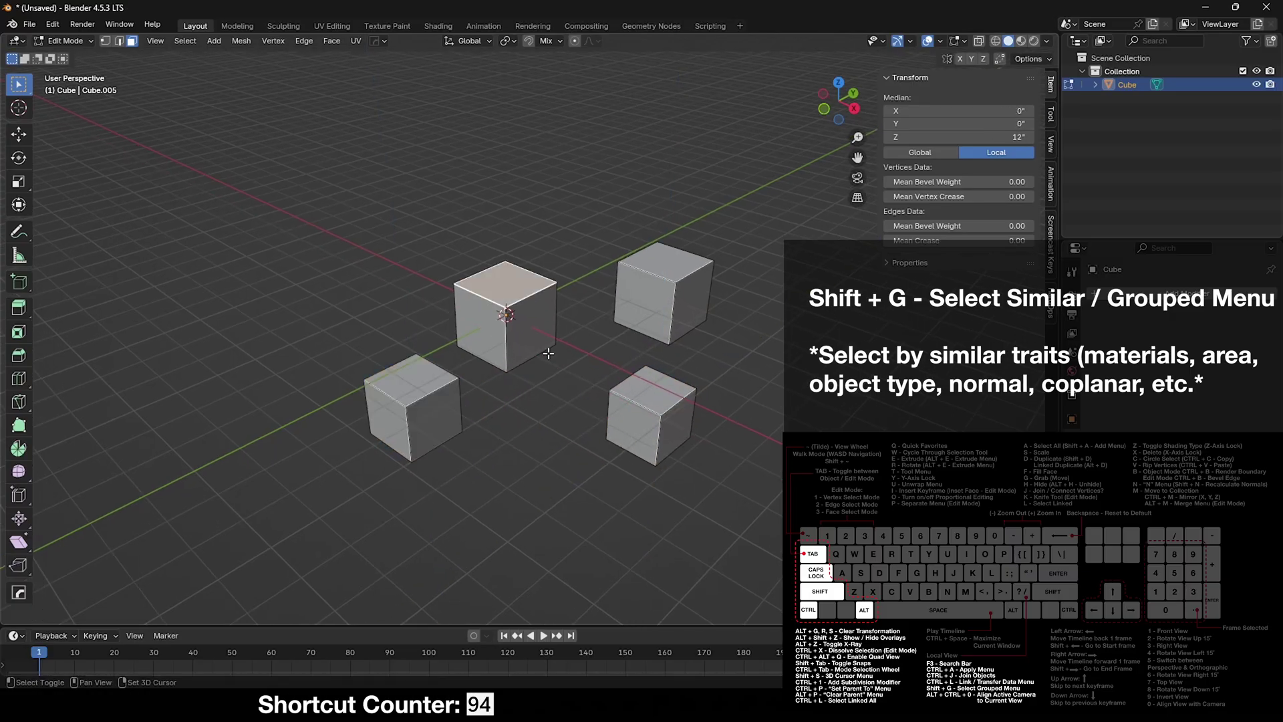
- Select faces similar in area to the central cube's top face, undo that, and try further Select Similar criteria
key("shift+g")
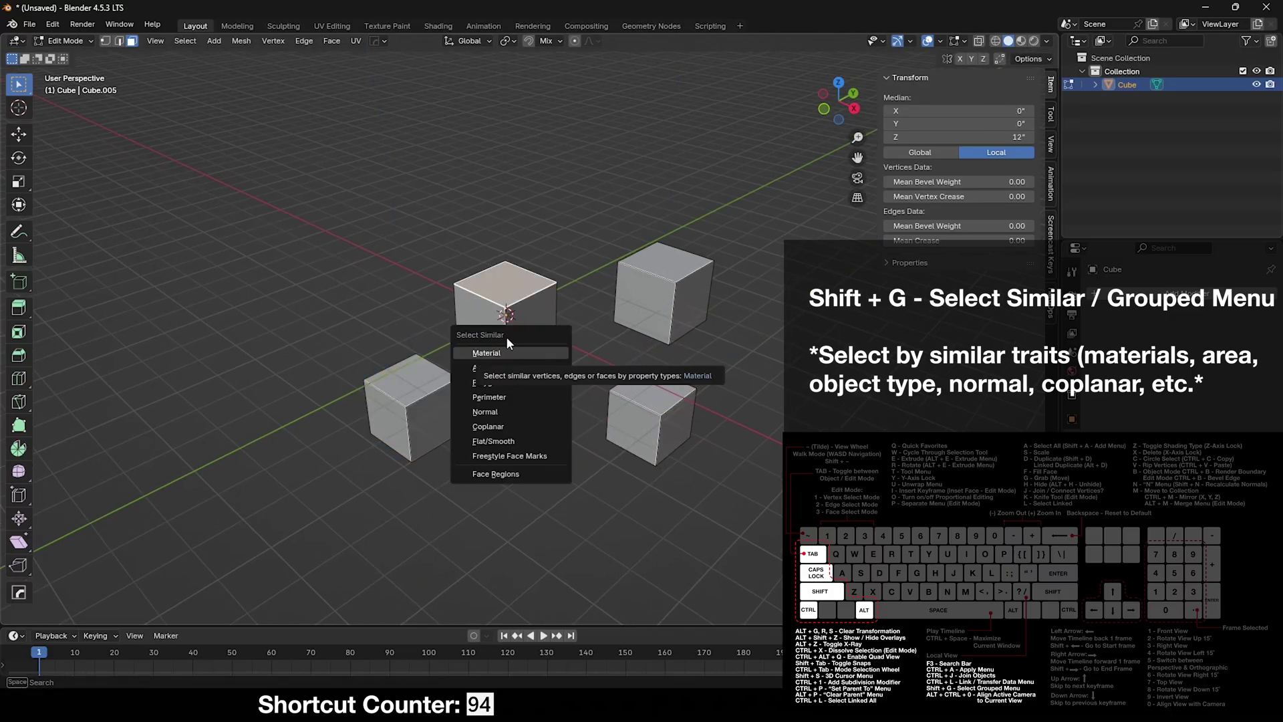
left_click(528, 369)
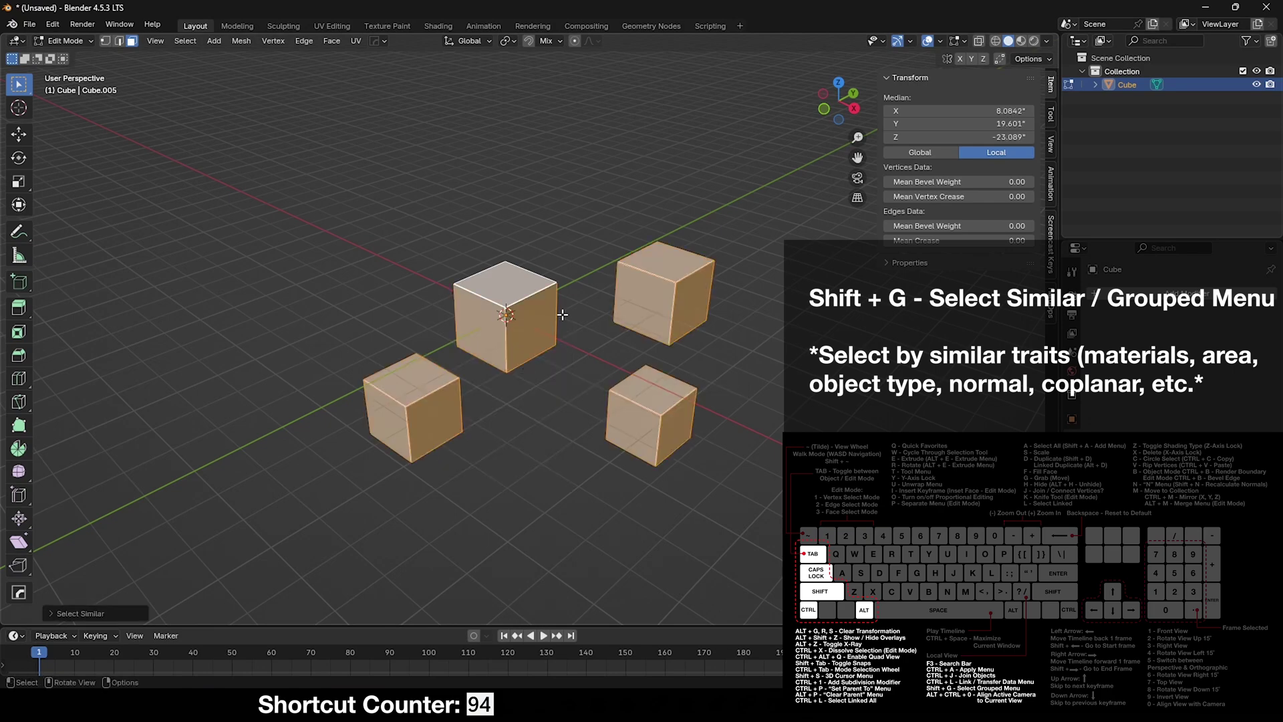
key("ctrl+z")
key("shift+g")
left_click(524, 356)
key("shift+g")
left_click(553, 399)
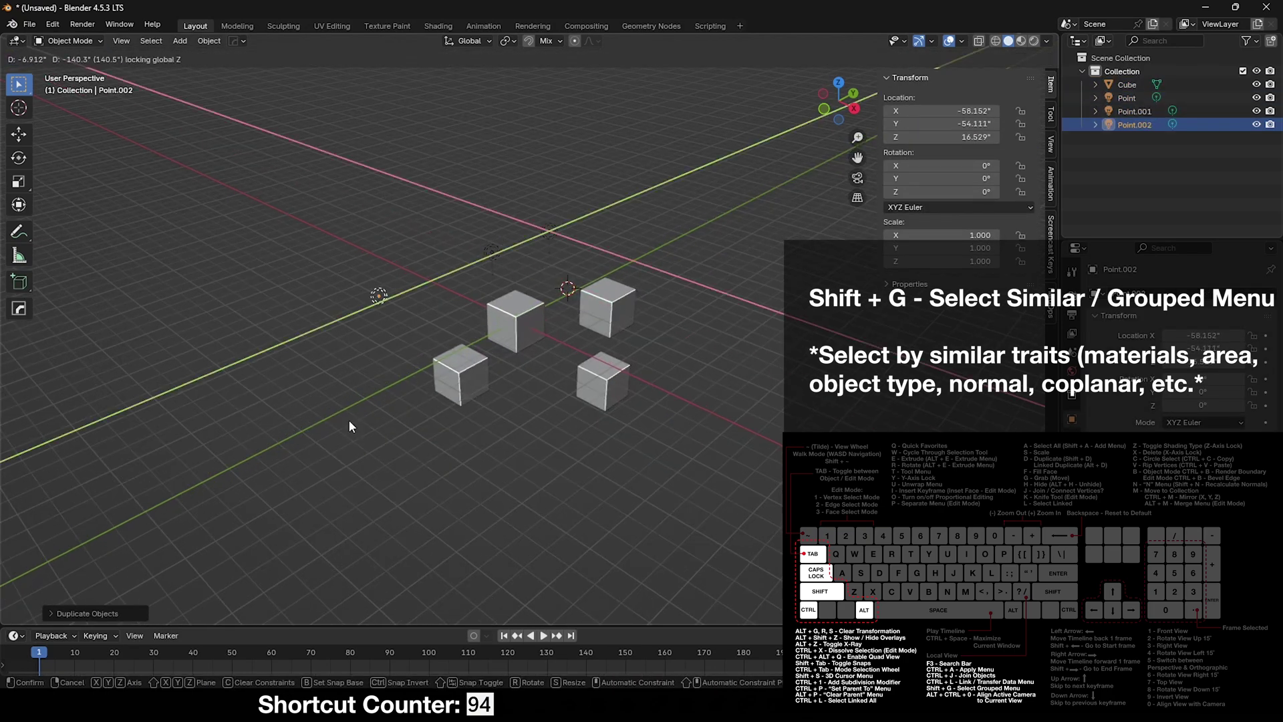
- Add a camera, place it at about X -99.5", Y 41.1", and duplicate it twice
key("shift+a")
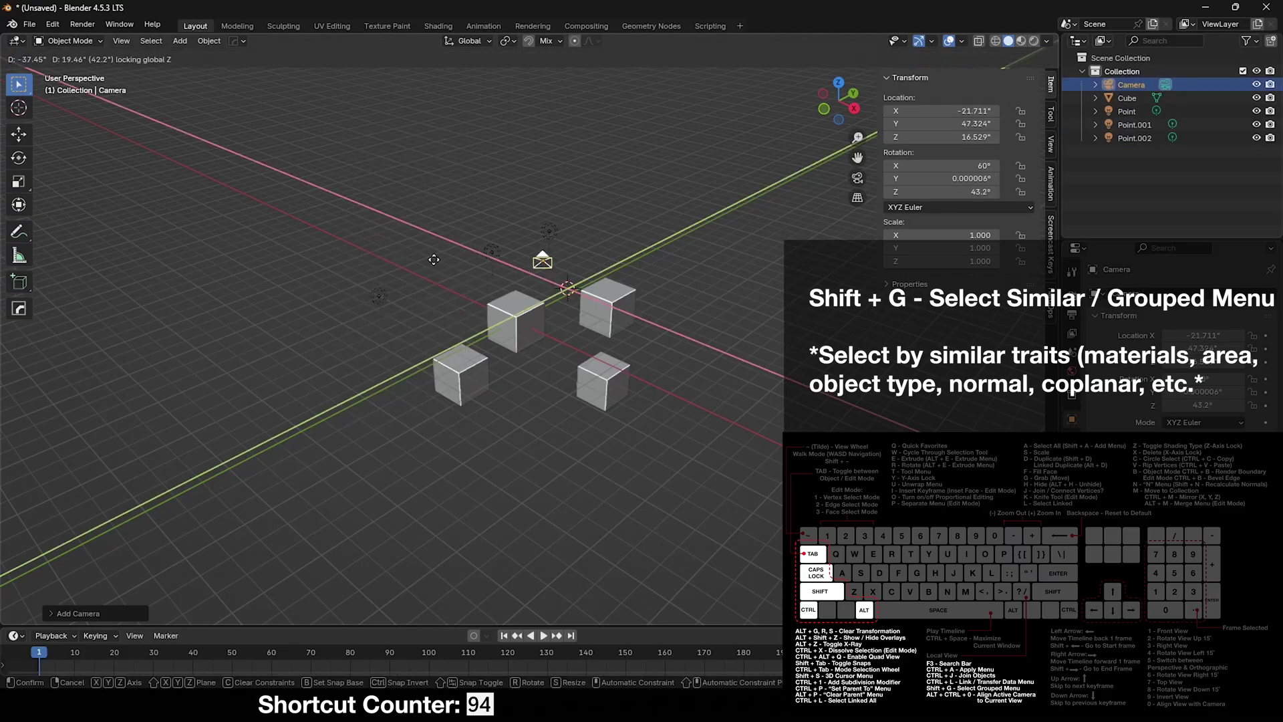
left_click(349, 230)
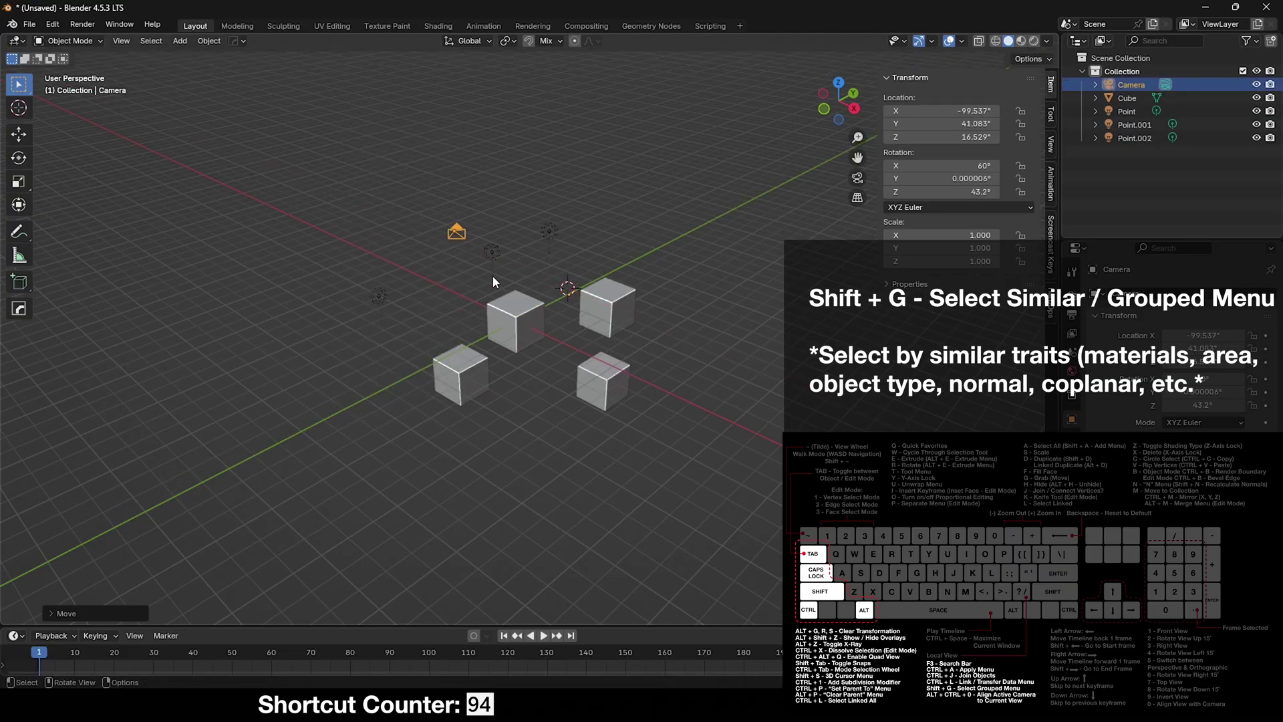
key("shift+d")
left_click(643, 309)
key("shift+d")
key("shift+x")
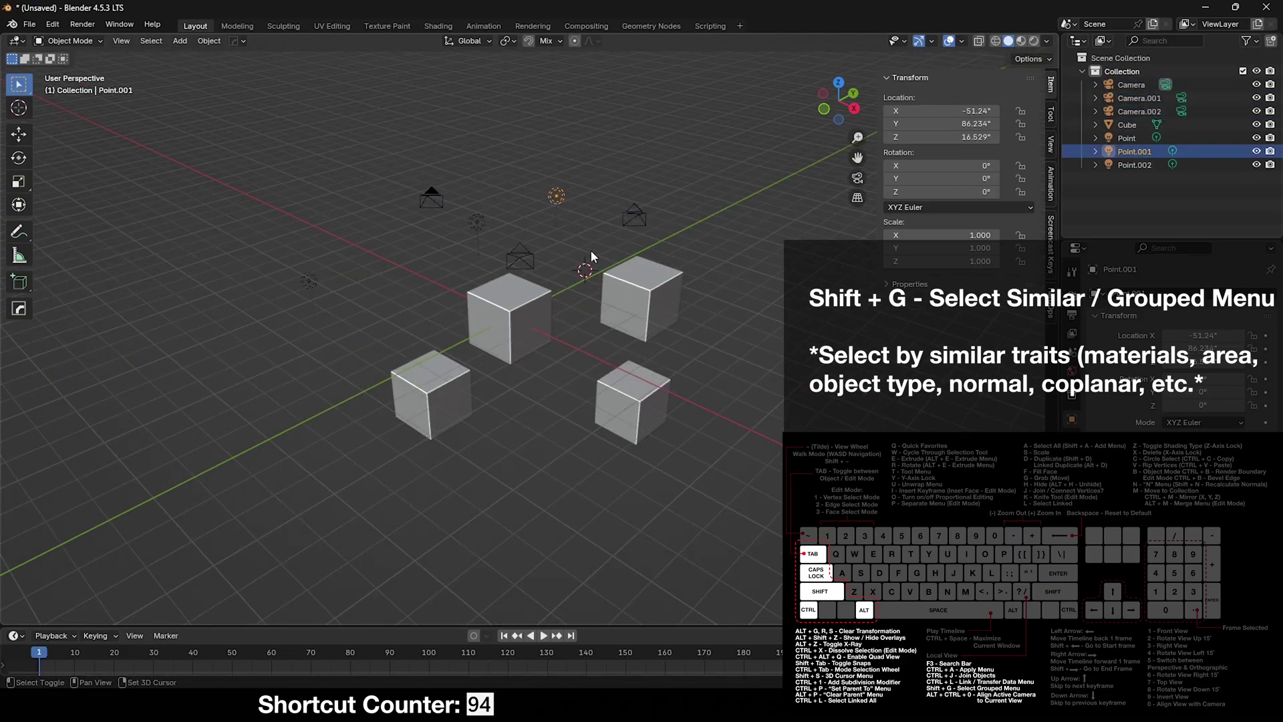
- Use Select Grouped by Type to select all the point lights, and repeat it from one camera for all cameras
key("shift+g")
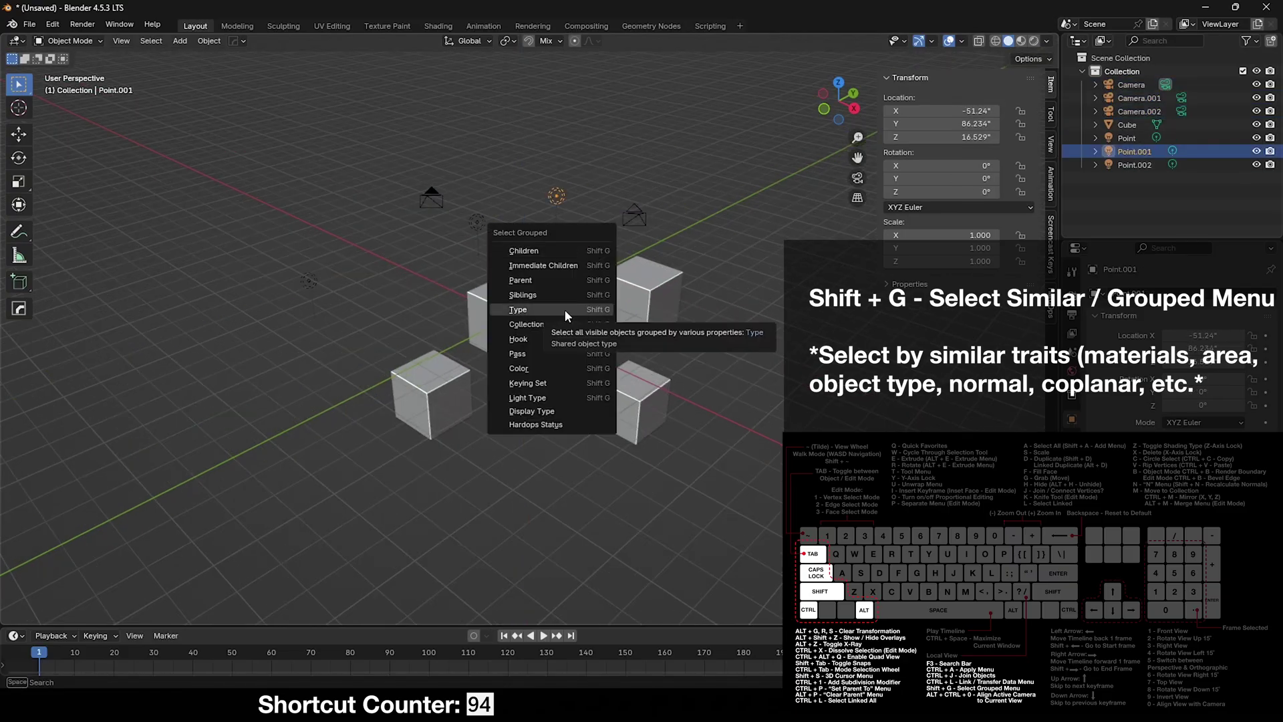
left_click(568, 307)
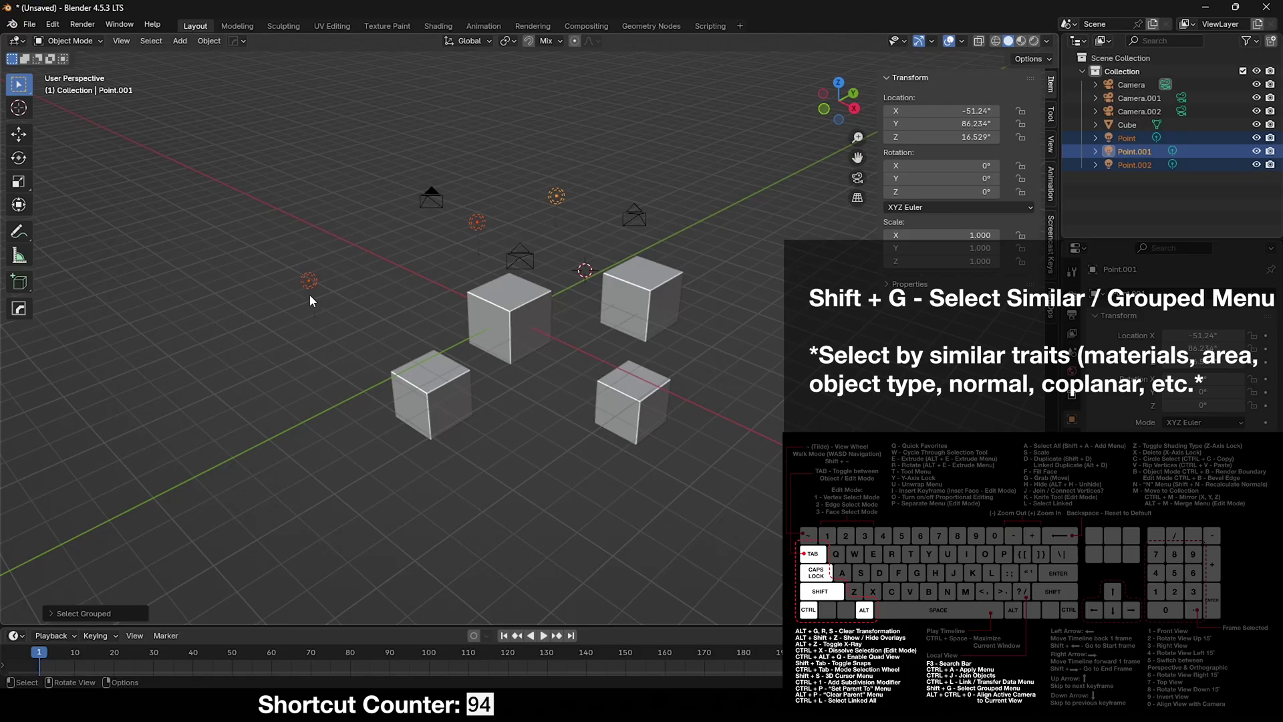
left_click(436, 221)
key("shift+g")
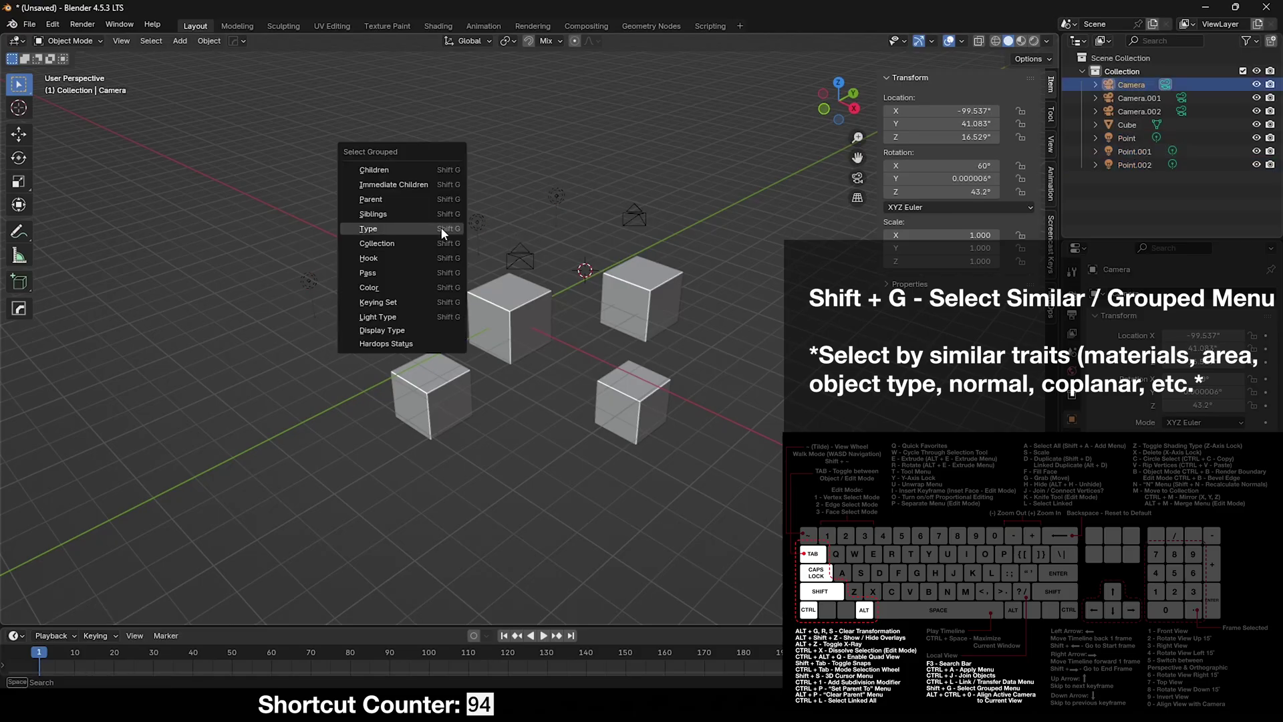
left_click(433, 229)
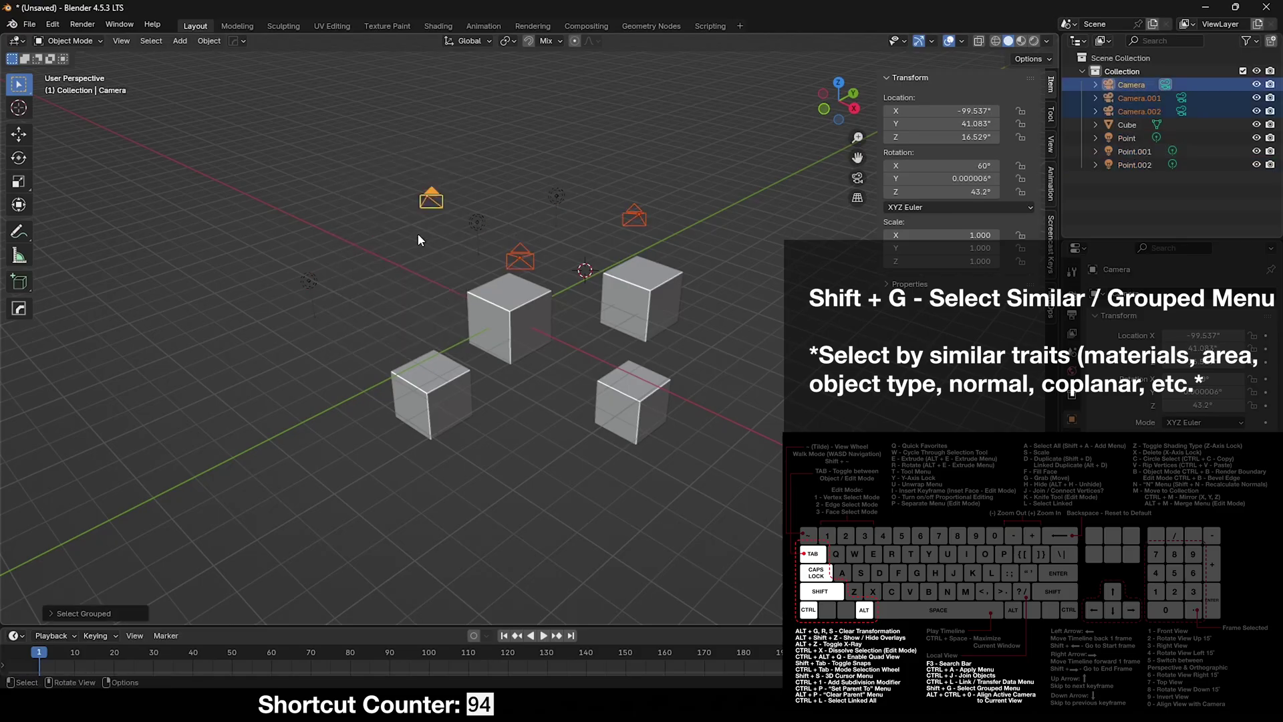
- Deselect everything and align the active camera to a closer view of the four cubes
left_click(554, 323)
scroll(548, 335, "up", 4)
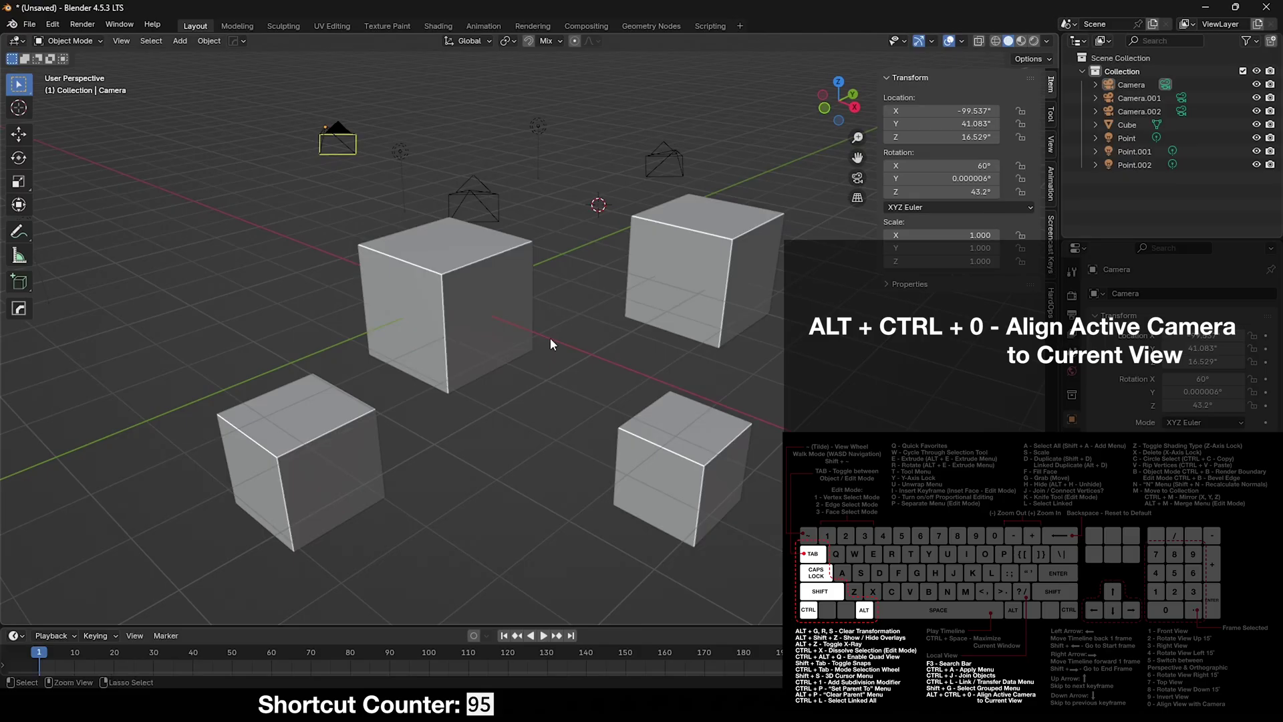
key("ctrl+alt+KP_0")
left_click(544, 281)
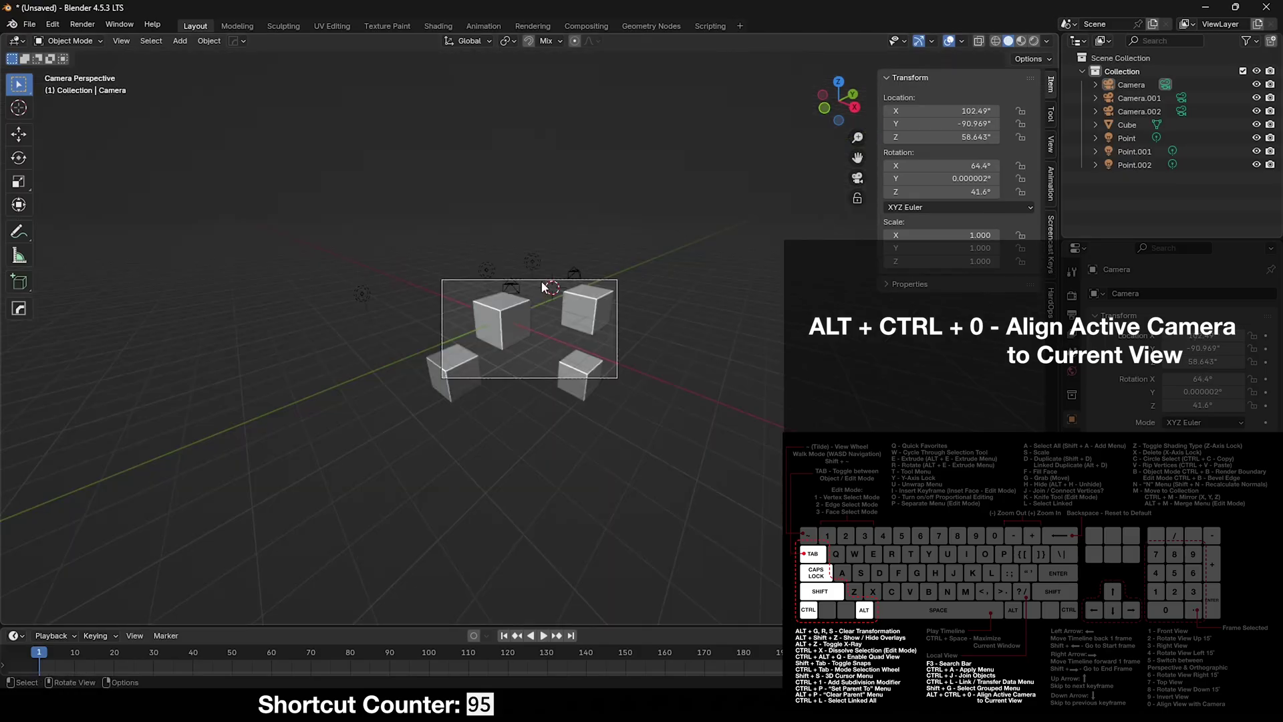
middle_click_drag(543, 314, 605, 294)
scroll(644, 370, "down", 4)
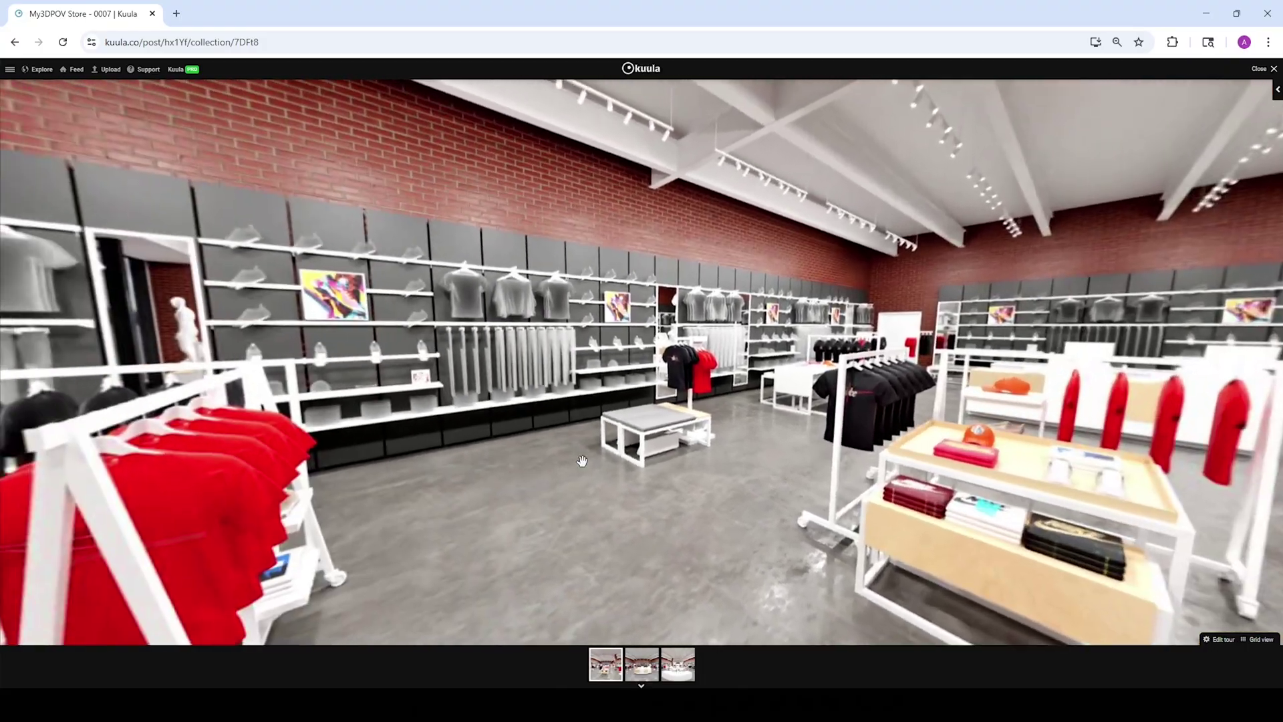
- Look around the 360-degree store tour in Kuula, turning the view toward the mannequins
left_click_drag(582, 460, 842, 450)
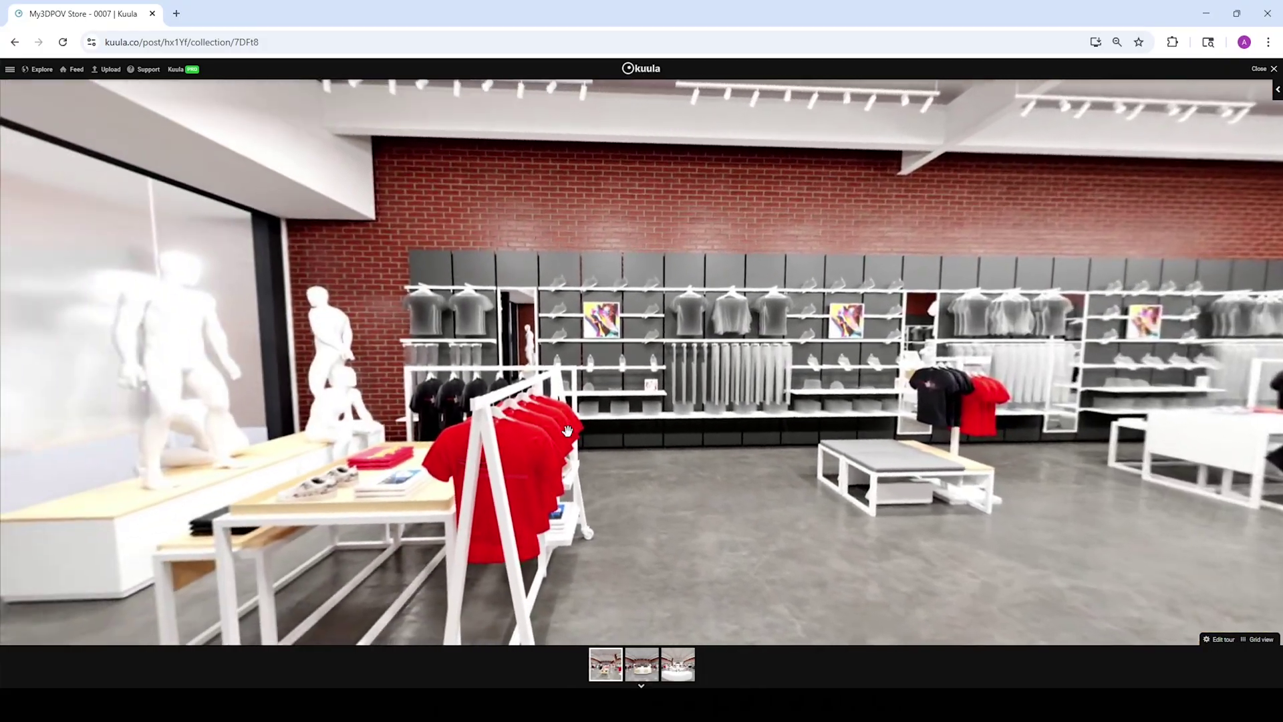